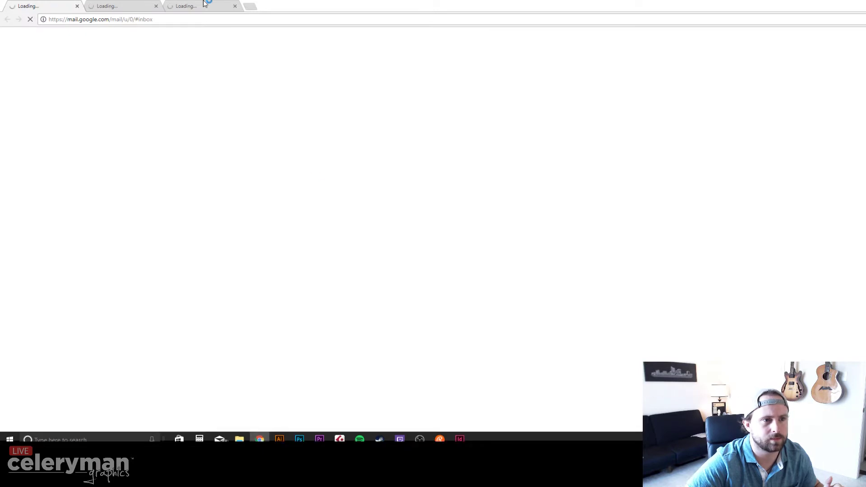
Close the first two loading browser tabs and open the celerymangame Twitch channel page in a new tab.
left_click(77, 7)
left_click(77, 6)
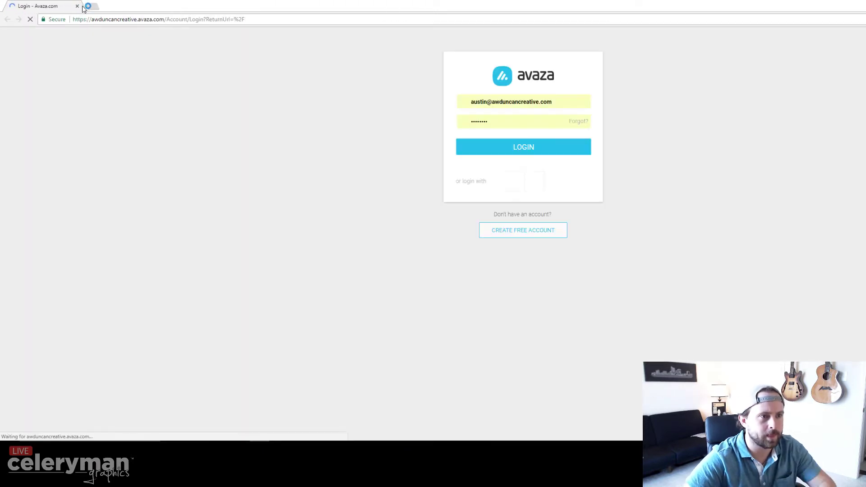
left_click(88, 6)
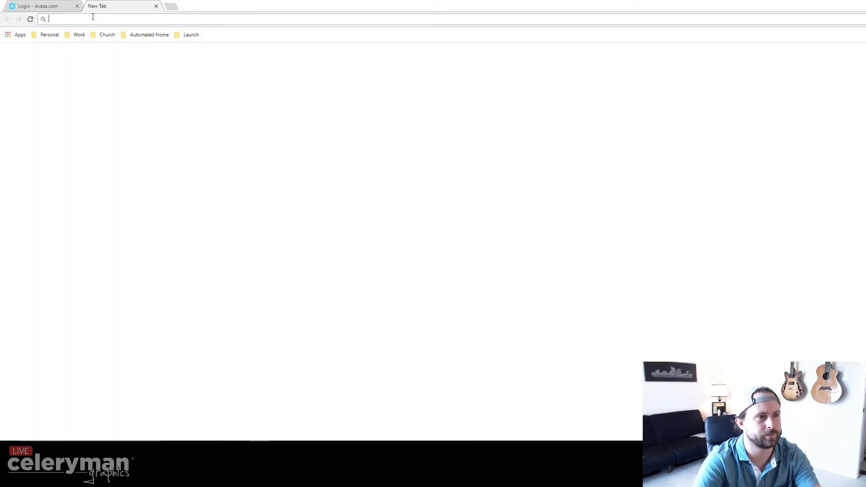
type("twitch")
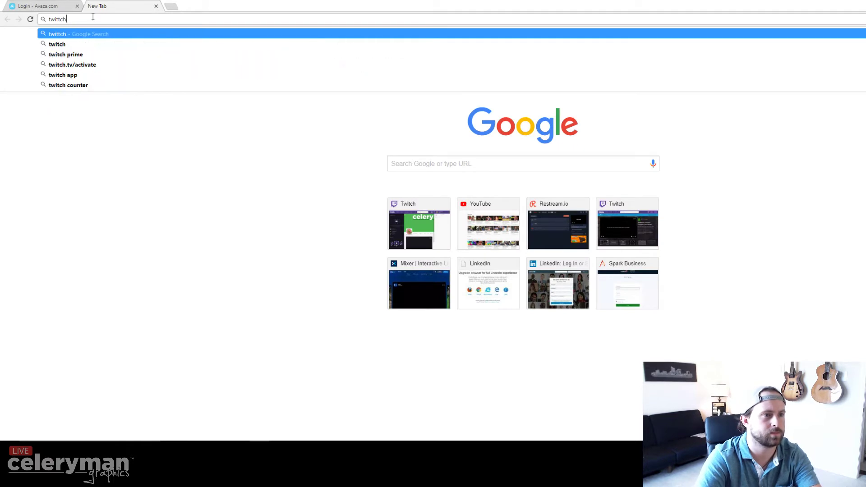
key("BackSpace")
key("BackSpace")
key("BackSpace")
type("ch")
key("Return")
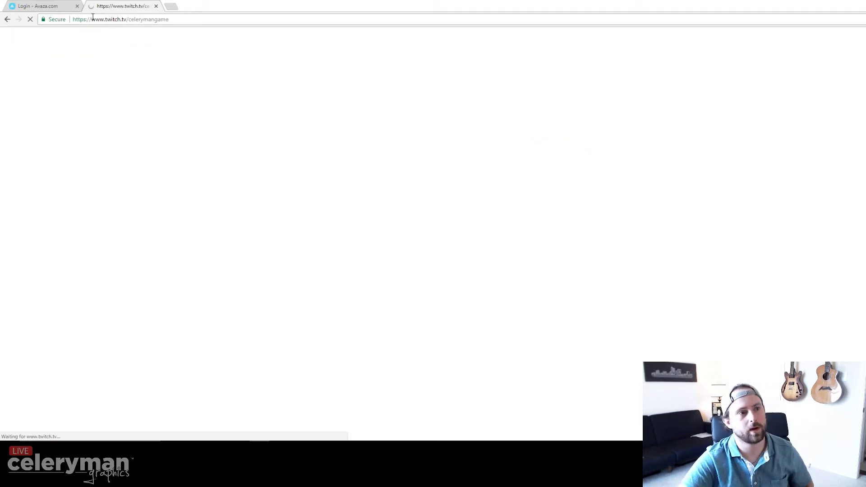
Close the browser window to return to Illustrator and view the list of available Creative Cloud libraries.
mouse_move(325, 5)
left_mouse_down()
mouse_move(16, 113)
mouse_move(0, 130)
mouse_move(165, 116)
mouse_move(320, 56)
mouse_move(323, 10)
left_mouse_up()
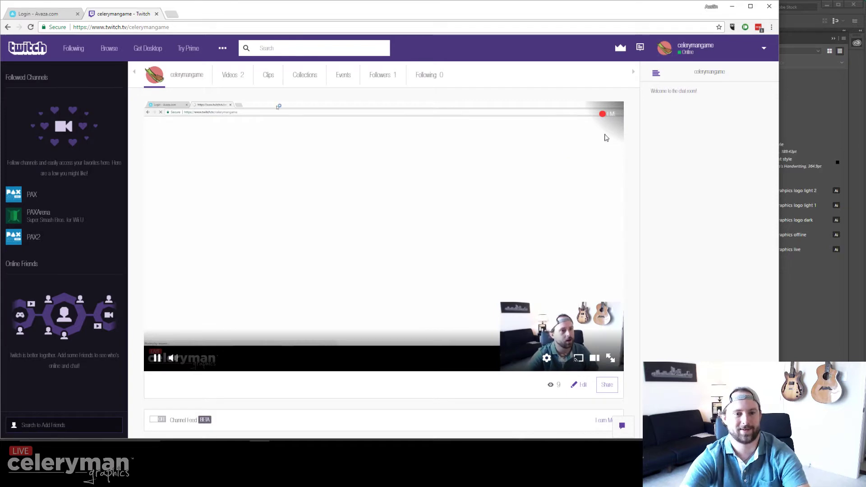
left_click(769, 6)
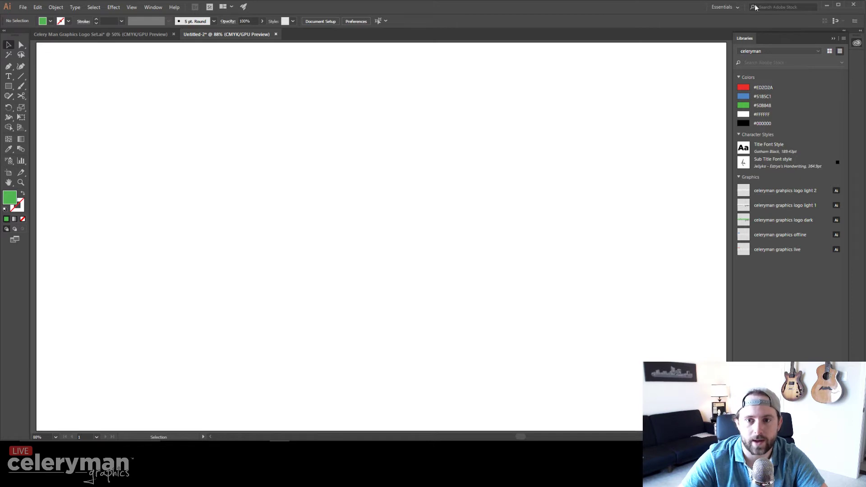
left_click(785, 53)
left_click(785, 54)
left_click(785, 53)
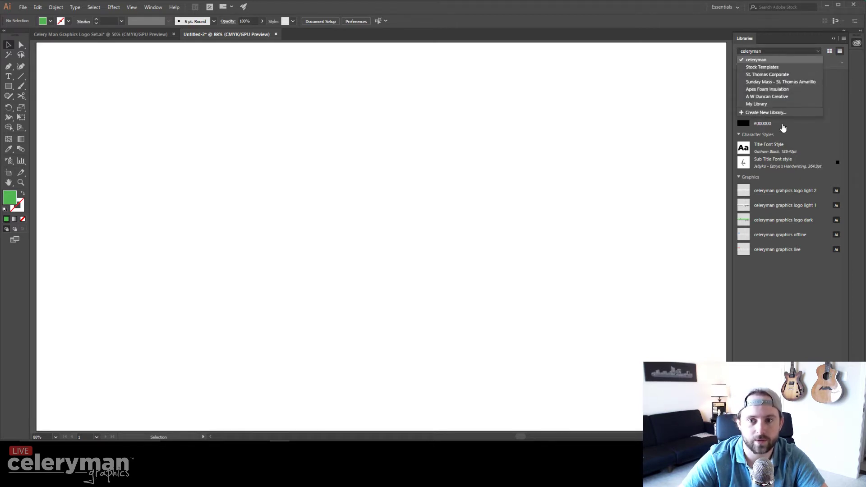
left_click(790, 54)
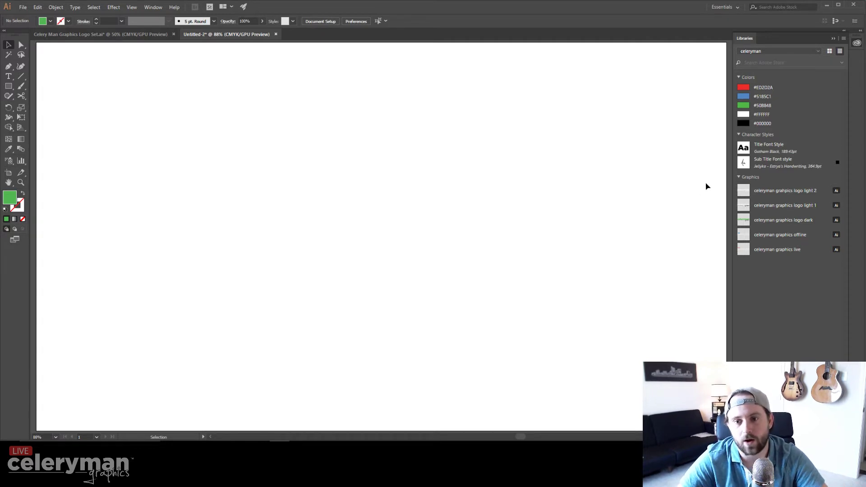
Place the celeryman graphics logo dark from the celeryman library and move it to the artboard's upper-left corner.
right_click(767, 223)
left_click(794, 246)
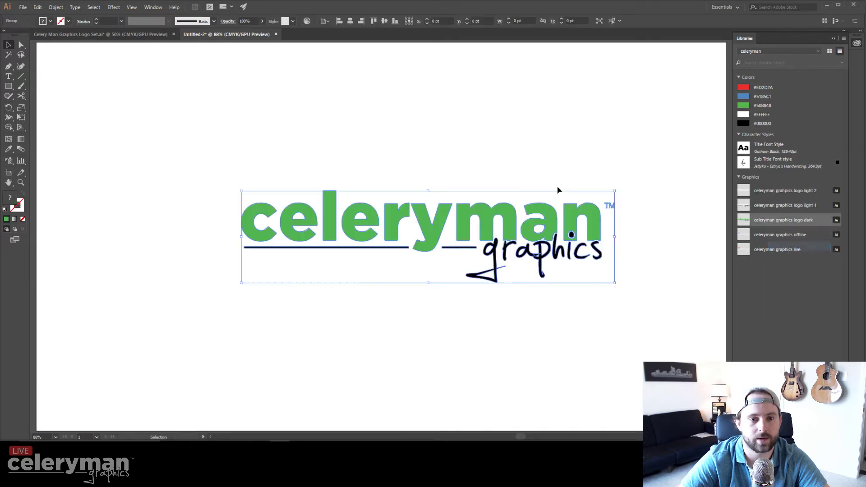
left_click(459, 151)
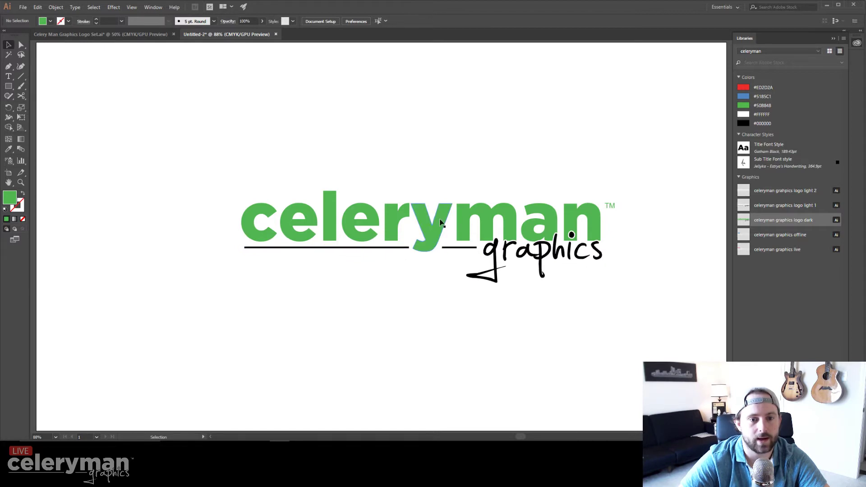
left_click_drag(262, 159, 649, 303)
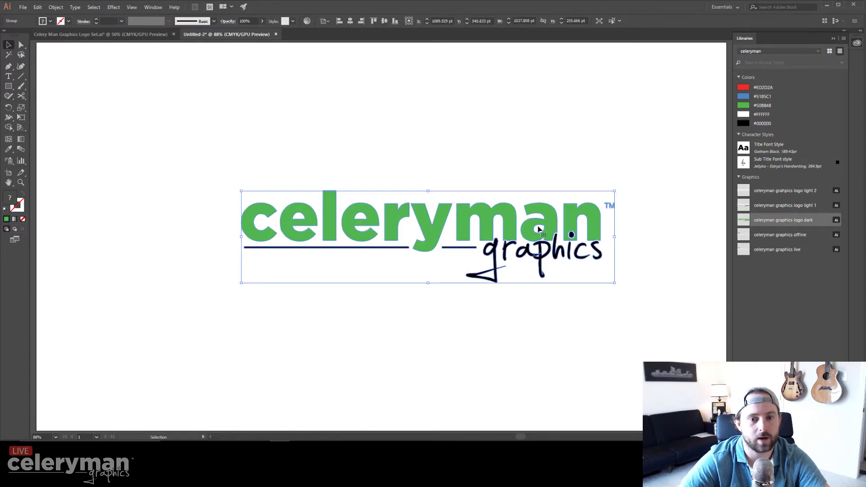
left_click_drag(574, 232, 358, 77)
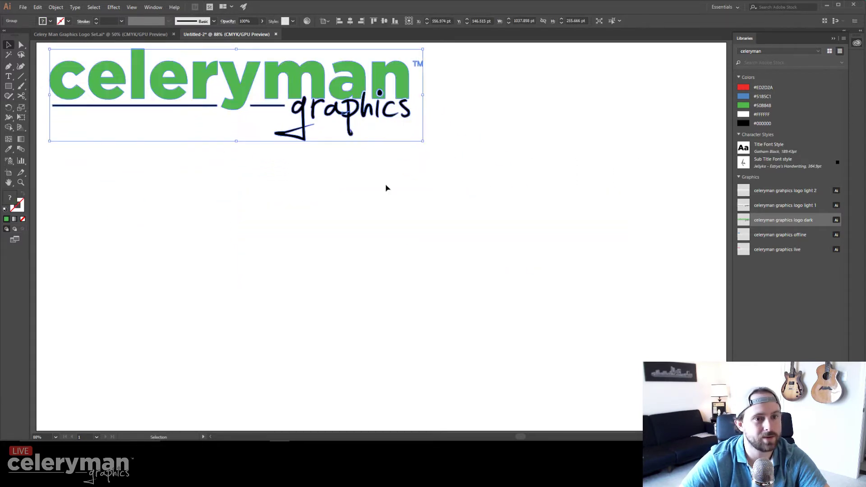
left_click(372, 182)
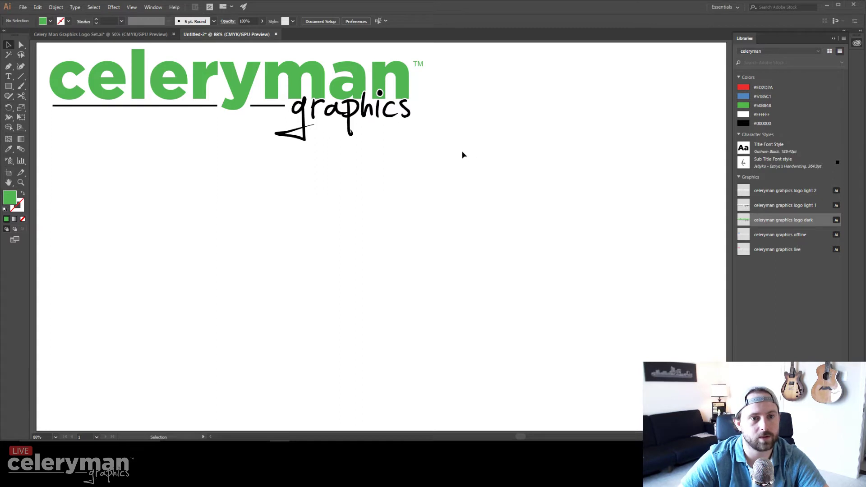
Delete the placed celeryman graphics logo from the artboard.
scroll(463, 154, "up", 1)
left_click(72, 82)
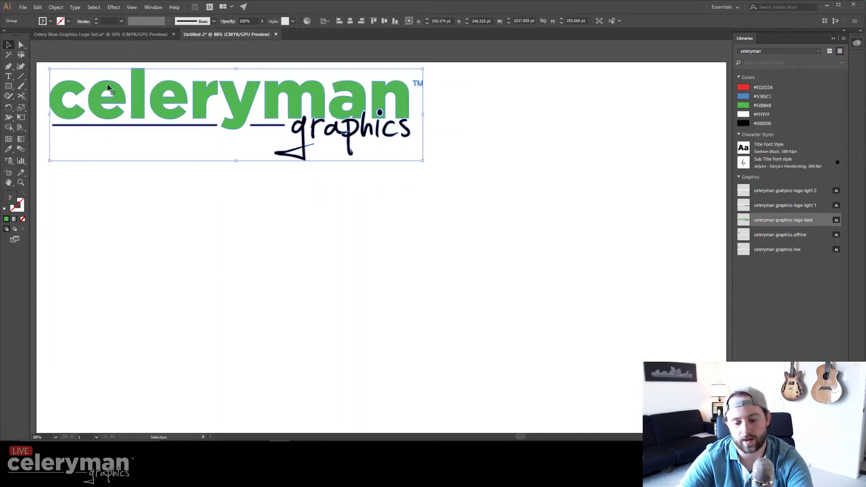
key("Delete")
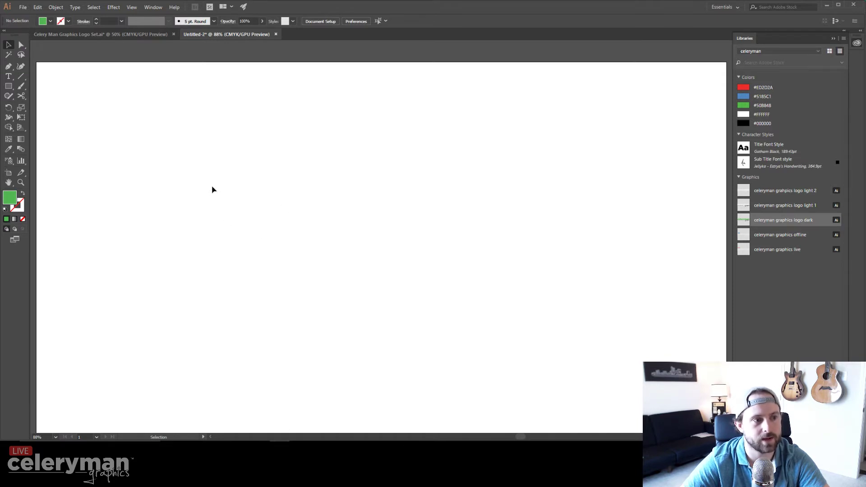
Add the point text "celeryman" in Gotham Black and scale it up to about 230 pt in the artboard's upper half.
left_click(8, 77)
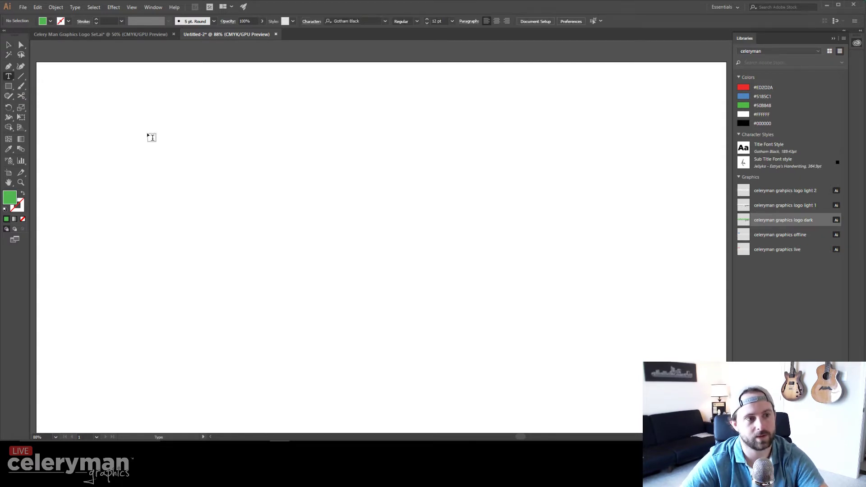
left_click(221, 182)
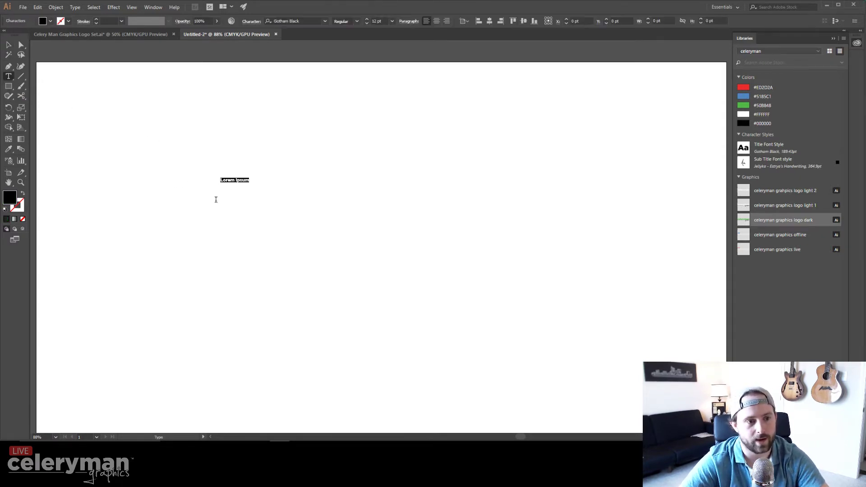
type("c")
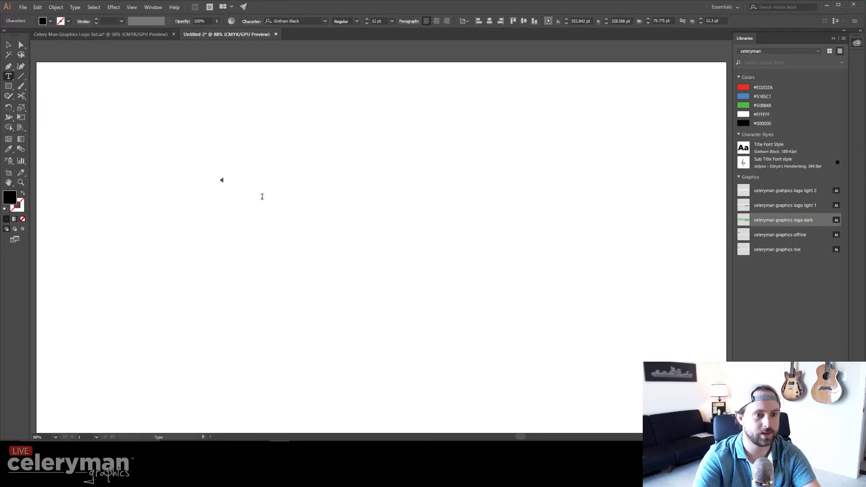
type("eleryman")
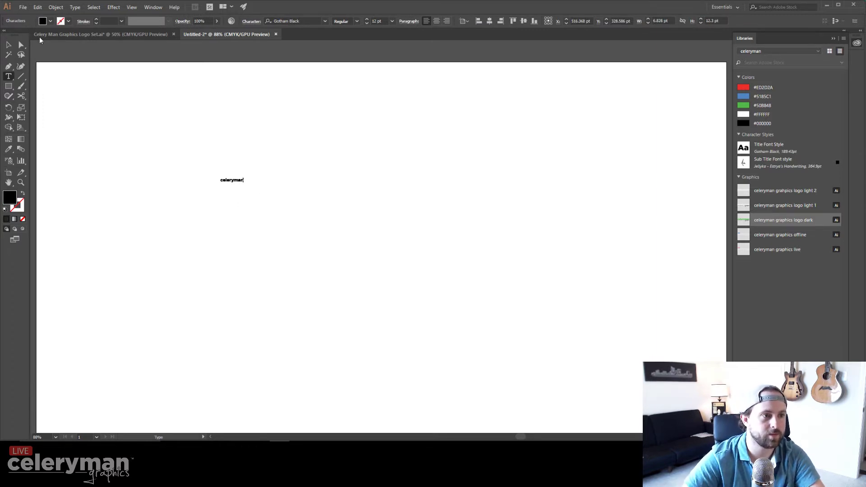
key("Escape")
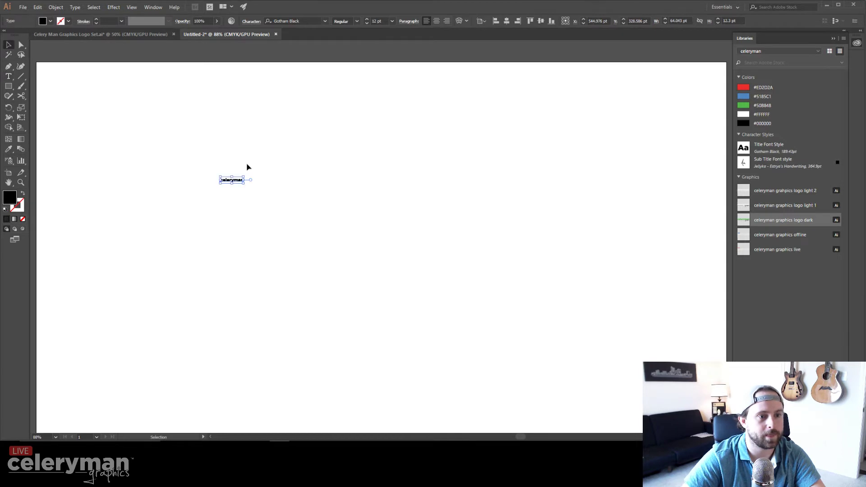
left_click_drag(244, 183, 659, 339)
left_click_drag(596, 251, 524, 213)
Try looser and tighter letter spacing on the celeryman text, ending with its tracking set to -90.
key("ctrl+t")
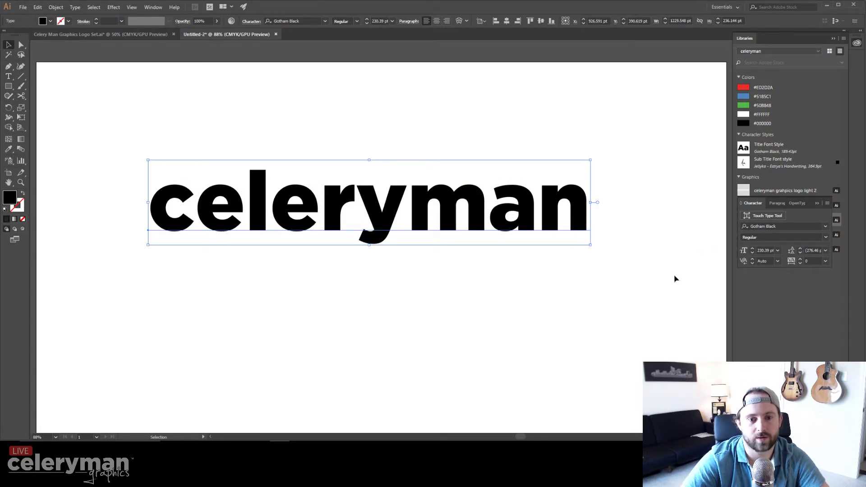
left_click(800, 260)
left_click(800, 260)
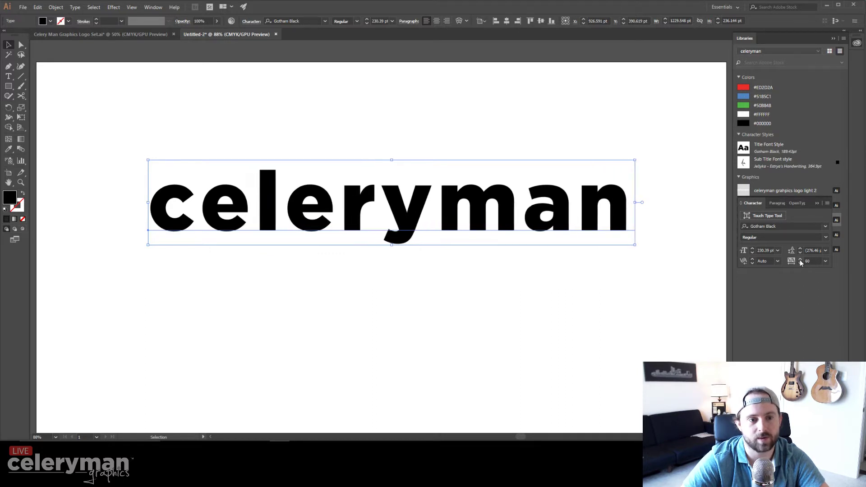
left_click(800, 259)
left_click(800, 260)
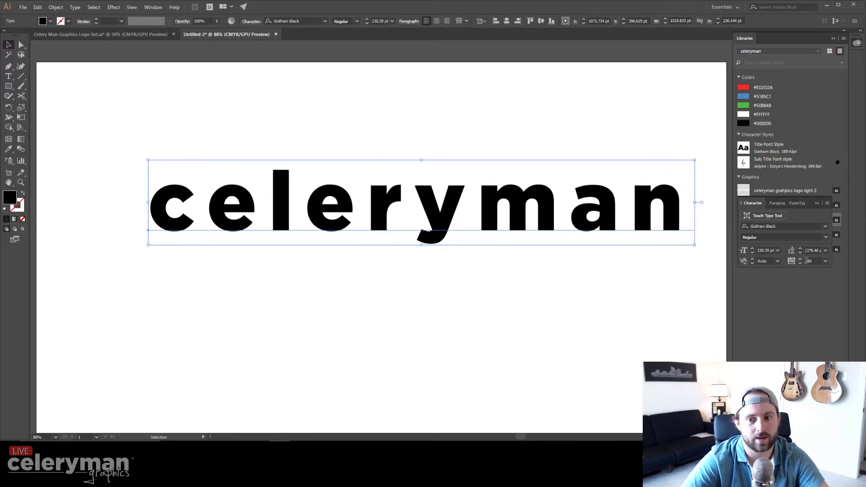
left_click(800, 263)
scroll(811, 261, "down", 20)
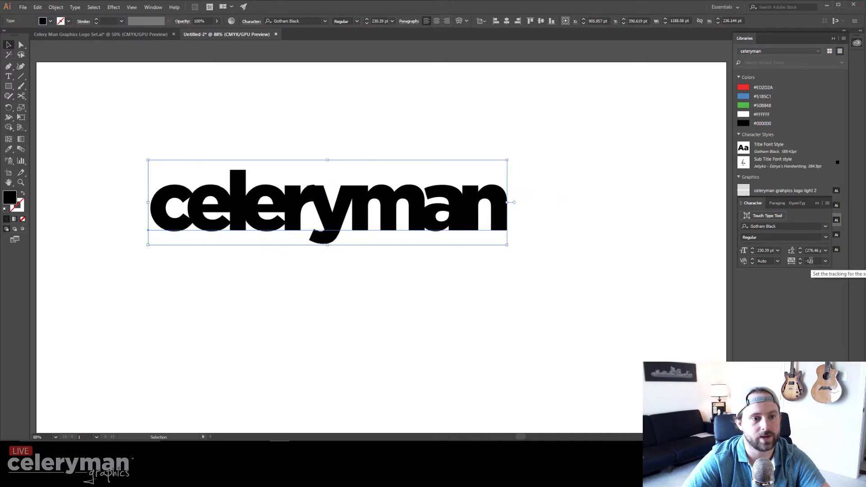
scroll(811, 261, "up", 7)
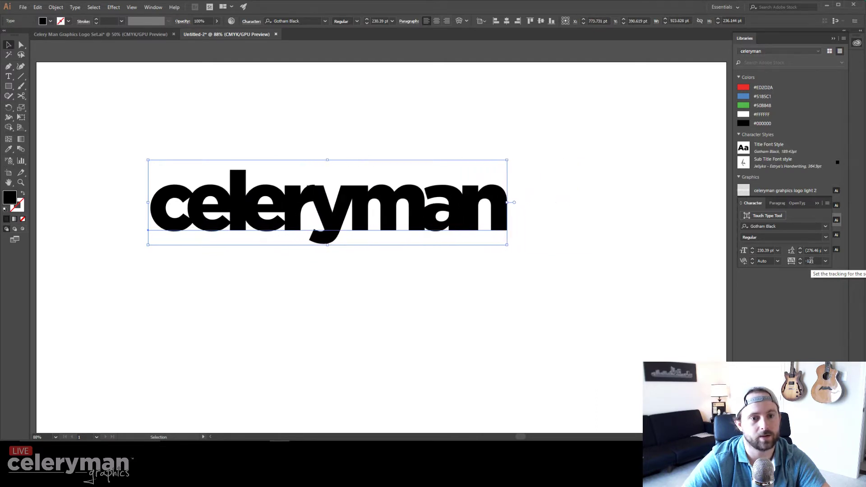
scroll(811, 261, "down", 10)
scroll(811, 260, "up", 20)
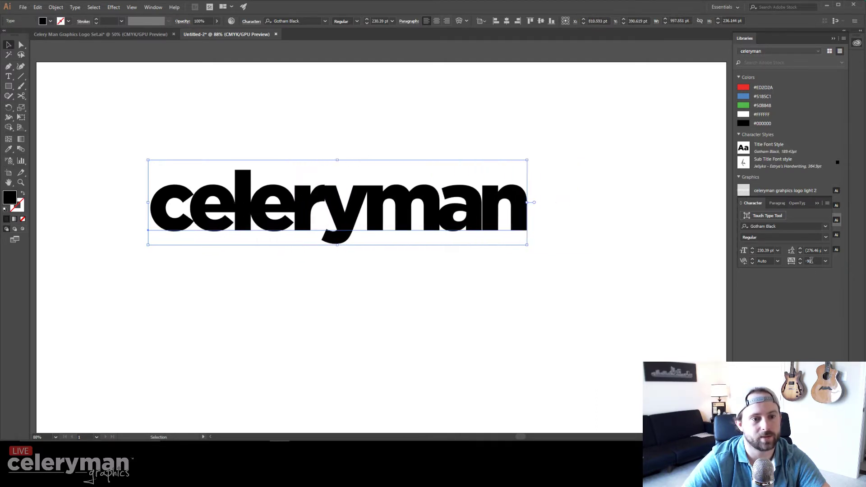
scroll(811, 261, "down", 4)
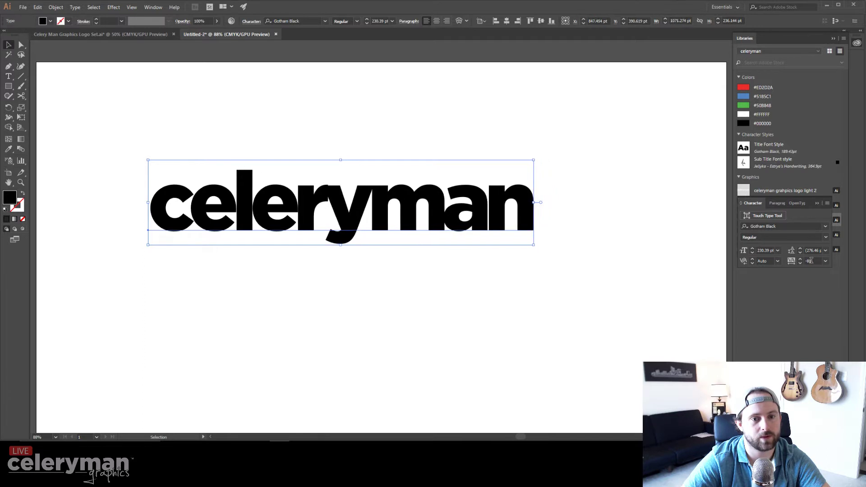
Replace the celeryman text with "livelavalive".
double_click(473, 214)
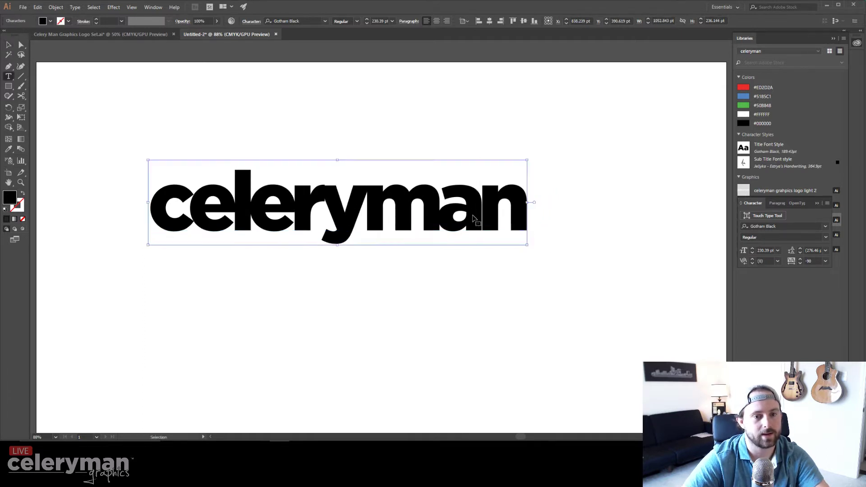
key("ctrl+a")
type("live")
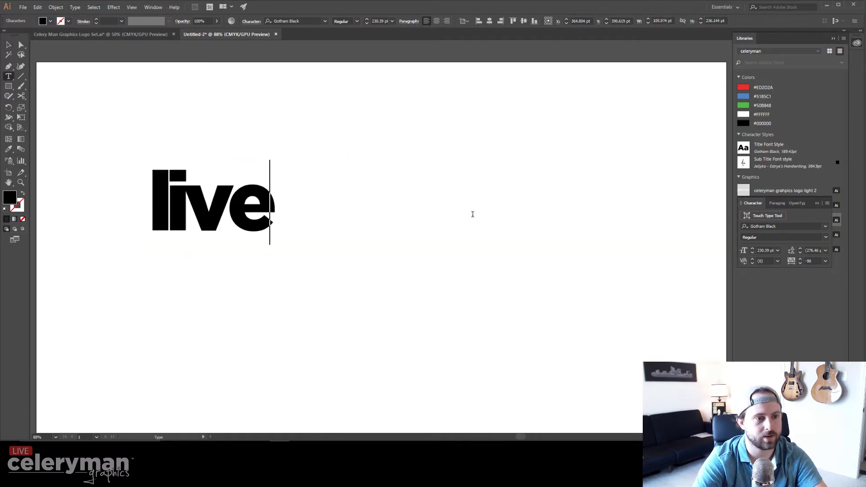
type("lavalive")
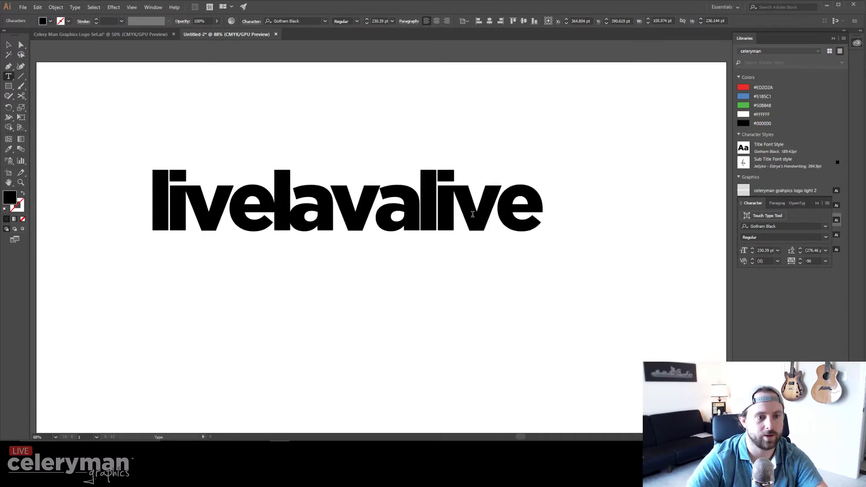
Set the entire livelavalive text in the Helvetica 27 Ultra Light Condensed font.
key("ctrl+a")
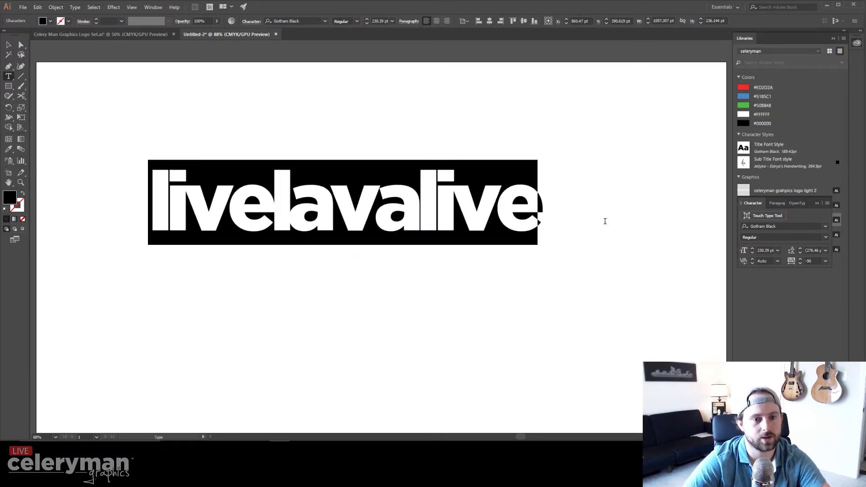
left_click(296, 21)
type("helv")
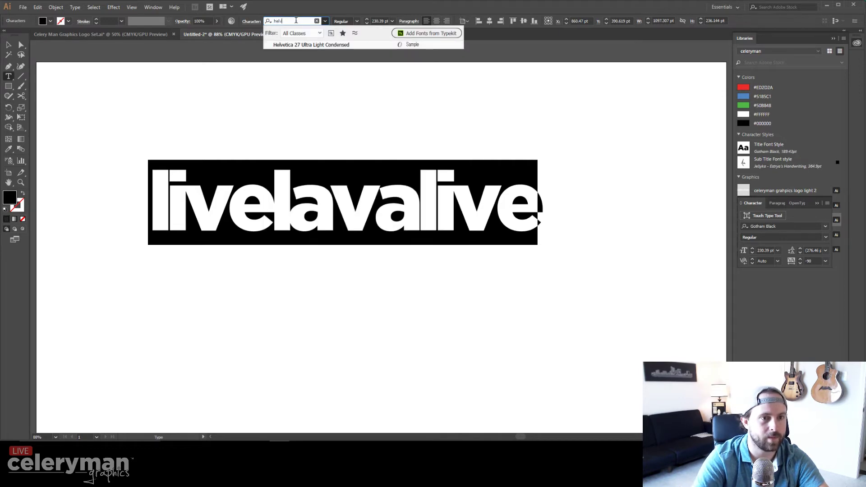
key("Return")
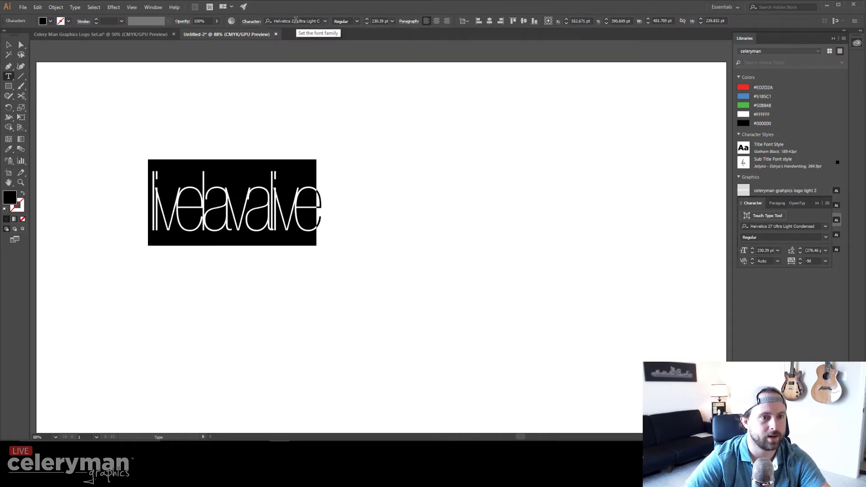
Change the font of the selected livelavalive text back to Gotham Black.
left_click(296, 21)
type("g")
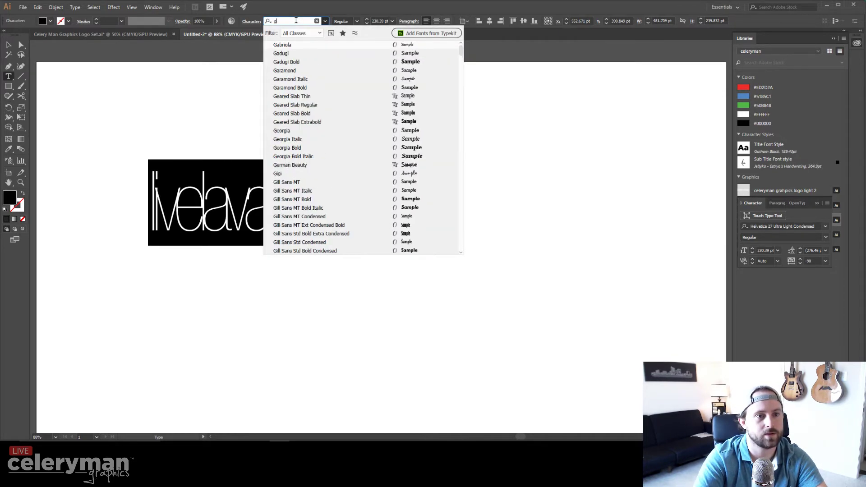
type("otham")
key("Return")
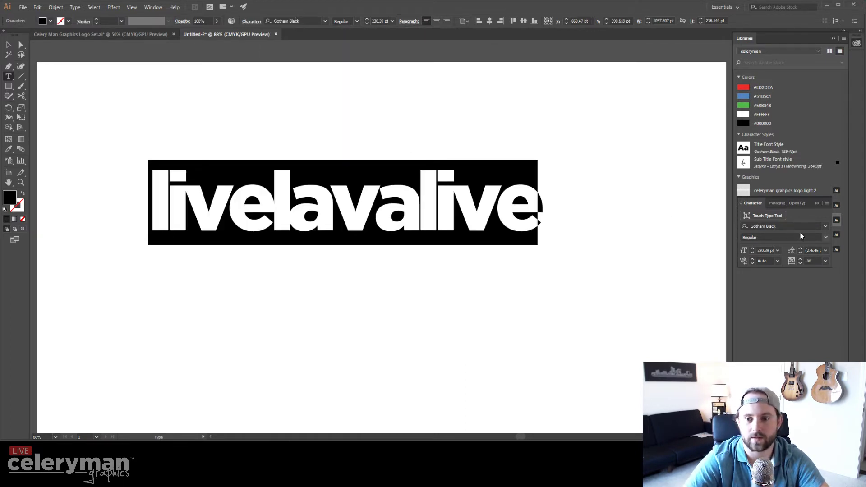
Loosen the tracking of the livelavalive text to 0 and keep the whole word selected.
scroll(810, 261, "up", 5)
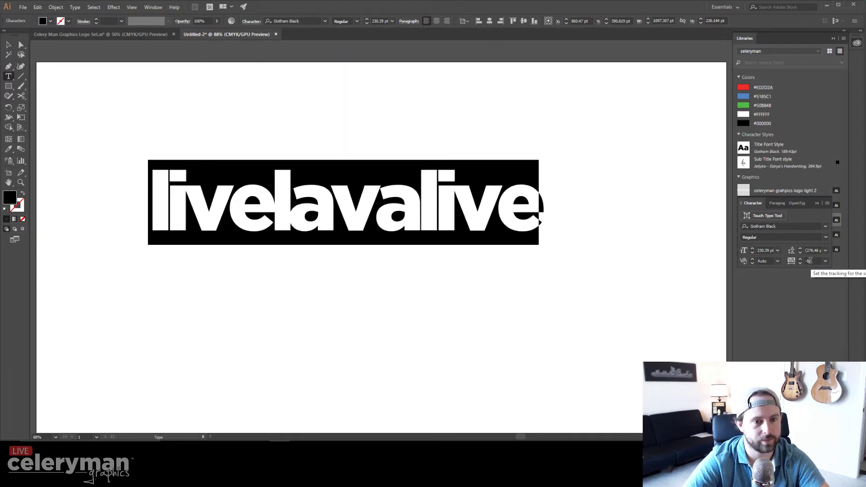
scroll(810, 260, "up", 5)
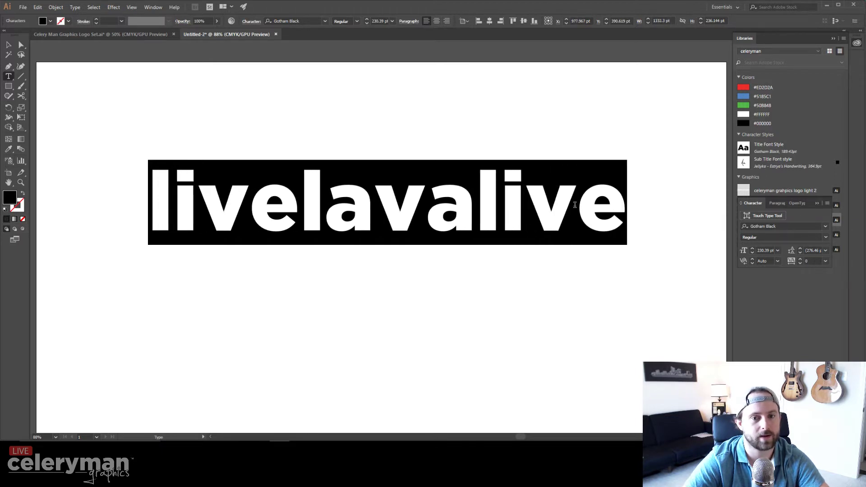
left_click(608, 214)
key("ctrl+a")
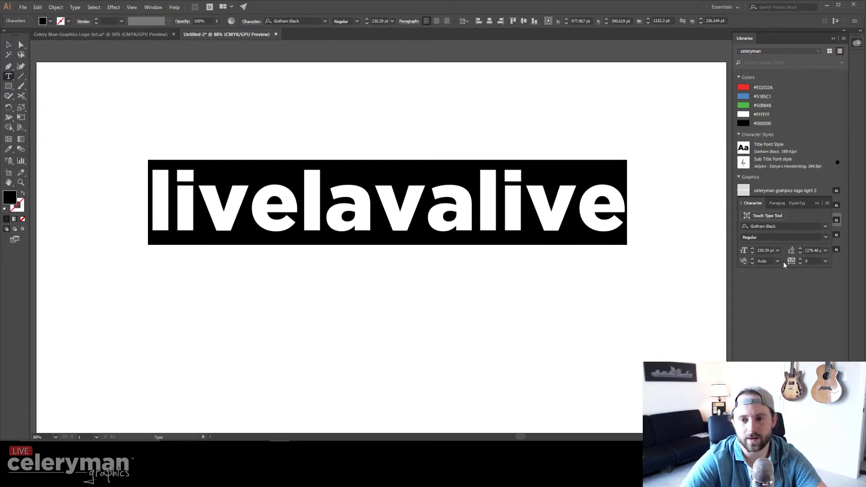
Try tightening the livelavalive text's tracking to about -100 and loosening it again.
scroll(811, 260, "down", 7)
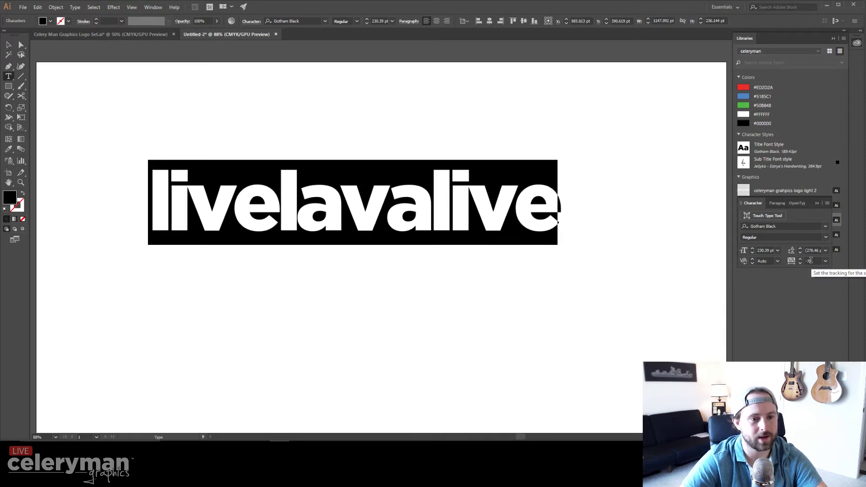
scroll(811, 260, "down", 1)
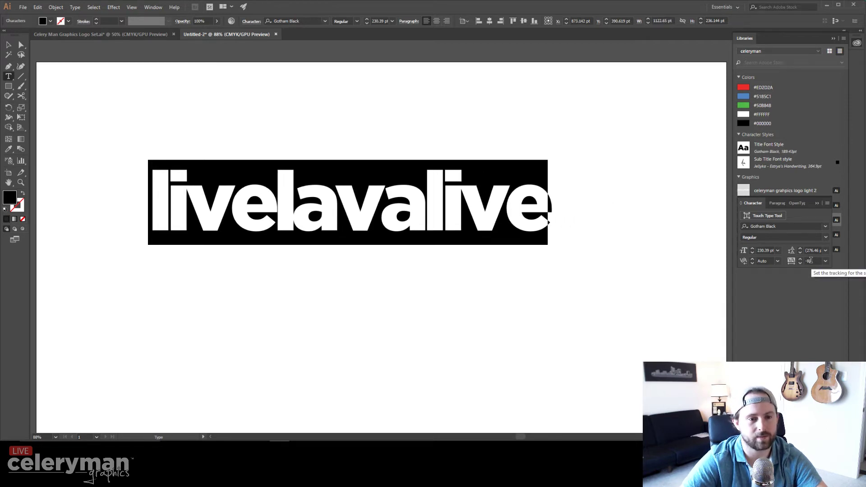
scroll(811, 261, "down", 3)
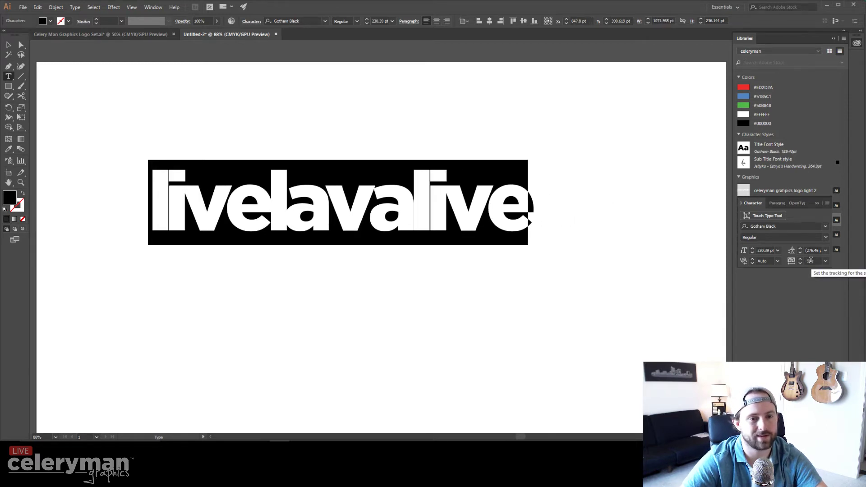
scroll(810, 260, "up", 1)
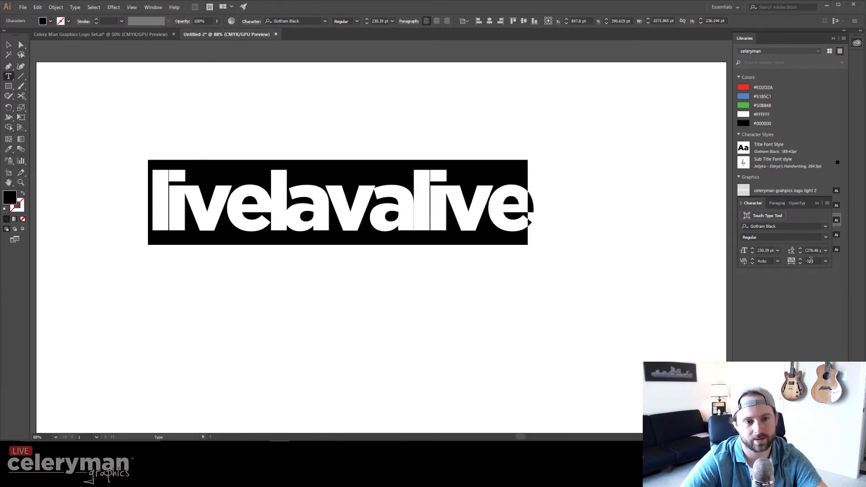
scroll(810, 260, "up", 10)
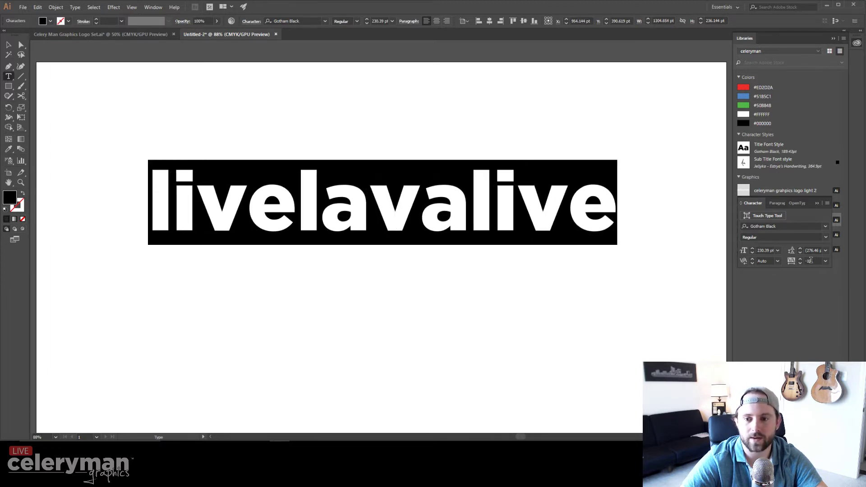
Replace the livelavalive text with "celeryman" and fill it with the library green #50B848.
type("celeryman")
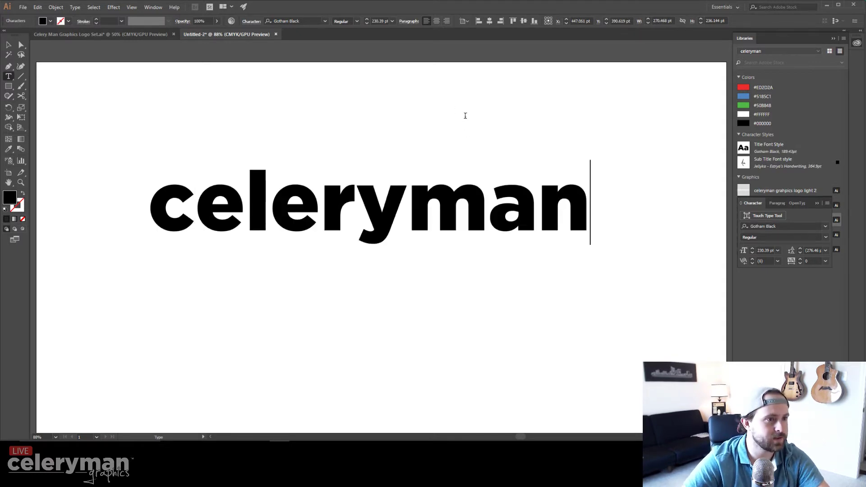
left_click(7, 45)
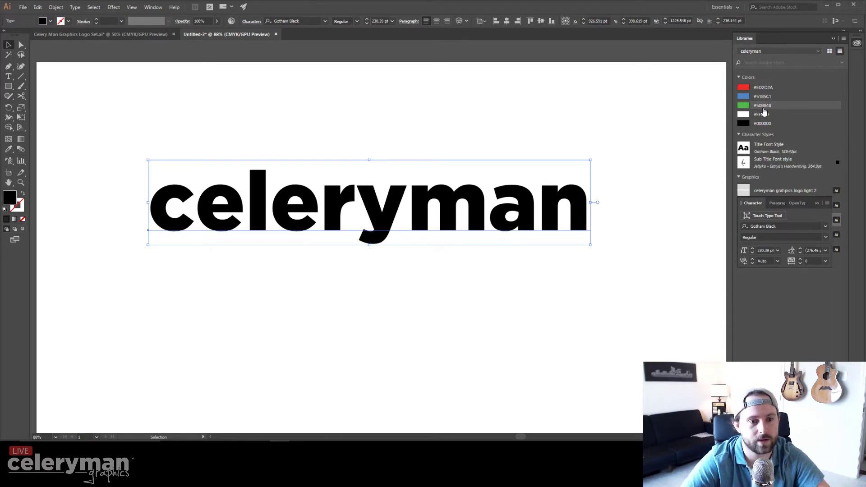
left_click(763, 108)
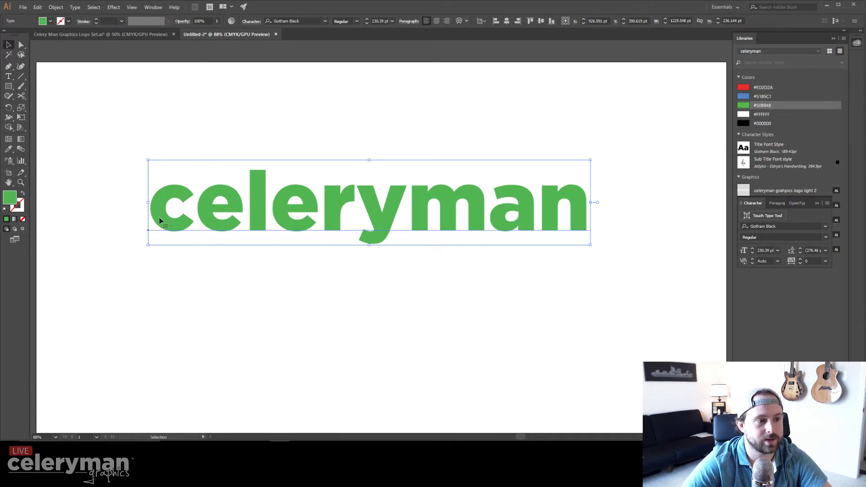
Try the red fill #B74949 on the celeryman text and restore the library green #50B848.
double_click(13, 200)
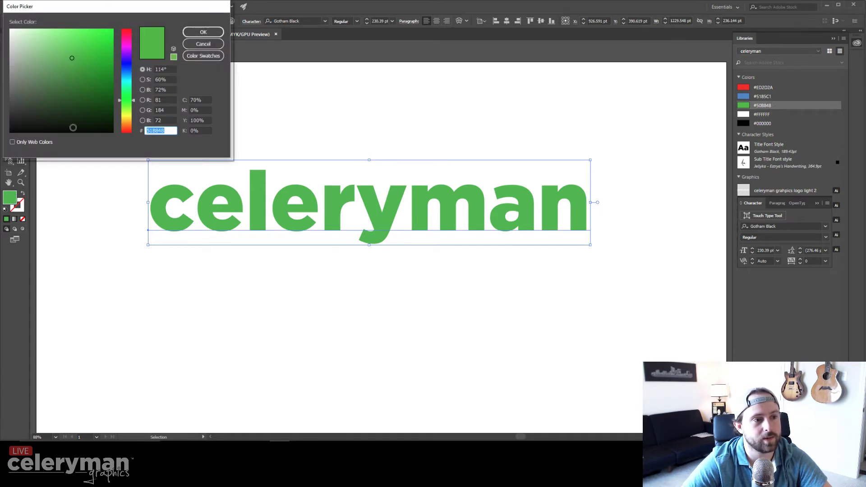
left_click(152, 132)
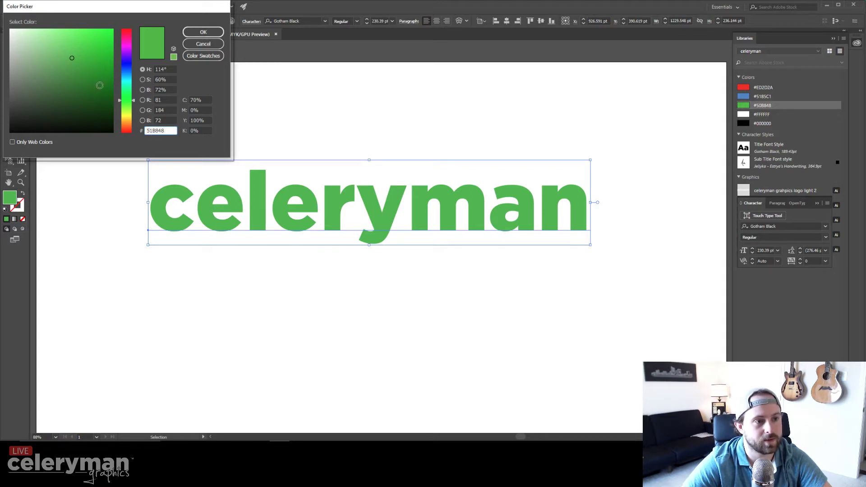
left_click_drag(128, 107, 129, 141)
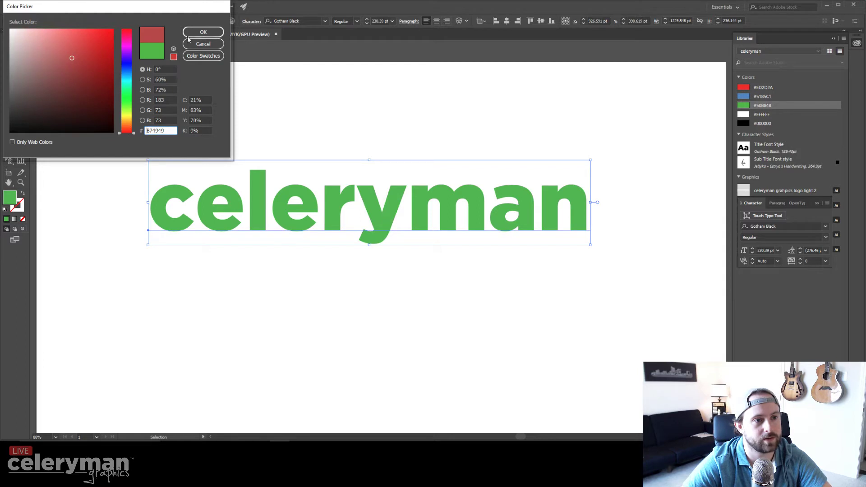
left_click(202, 33)
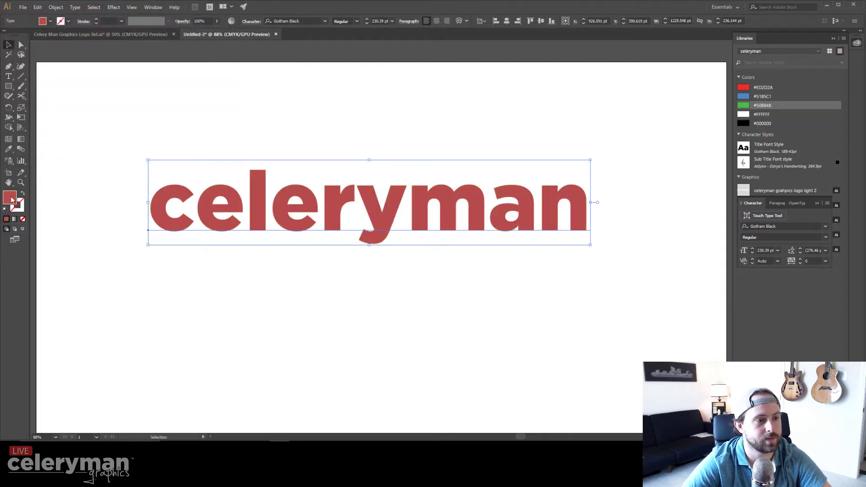
left_click(759, 107)
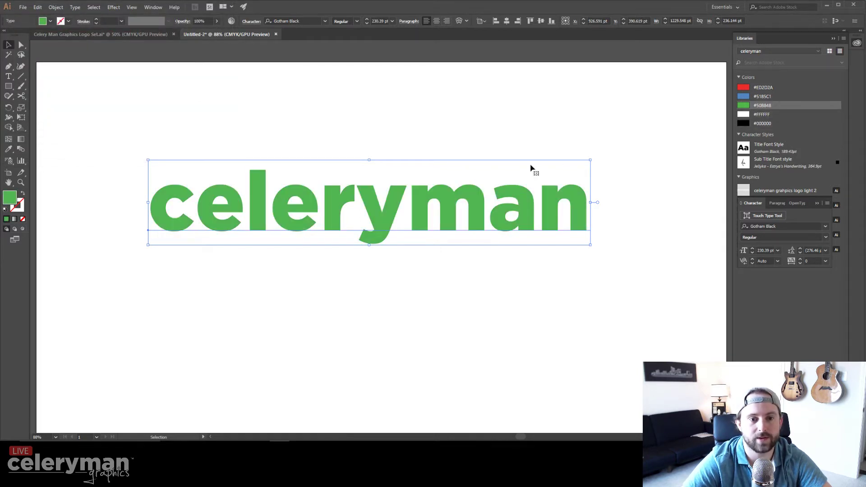
Move the green celeryman text slightly down and to the right on the artboard.
left_click_drag(386, 212, 402, 249)
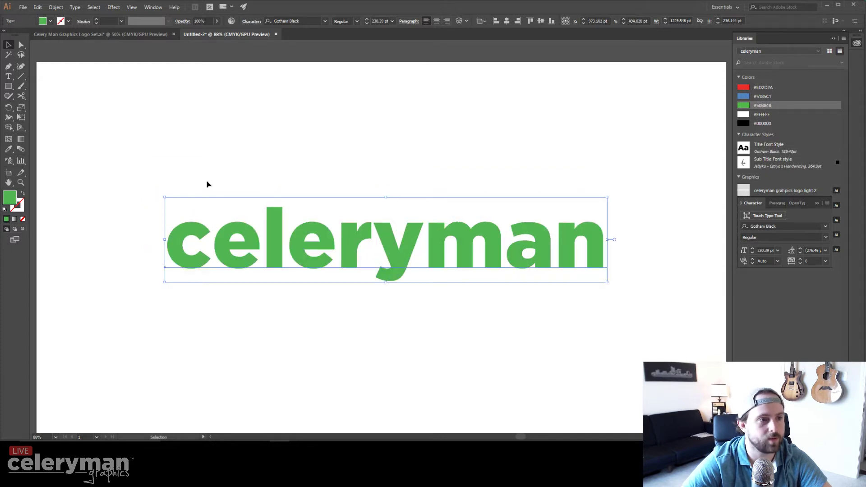
key("ctrl+1")
left_click(9, 183)
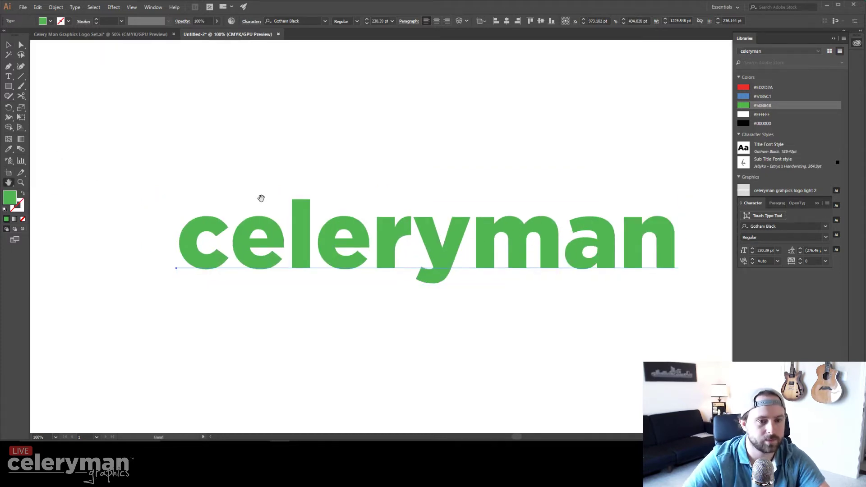
left_click_drag(262, 195, 230, 177)
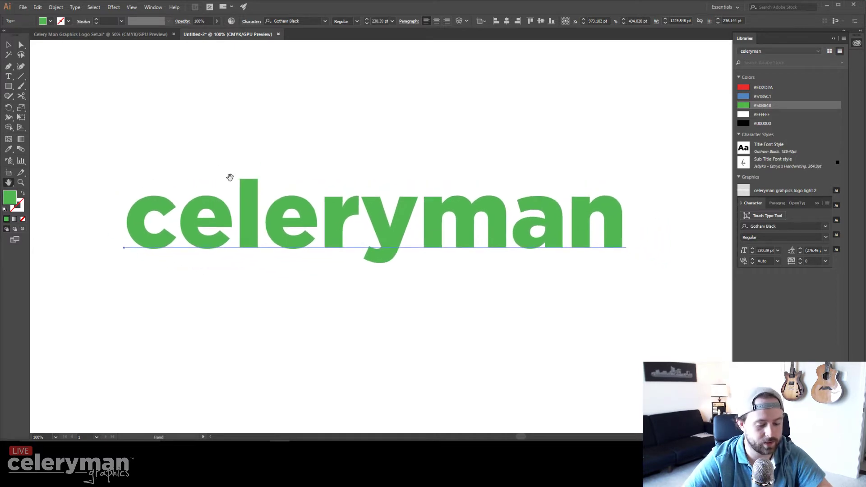
key("v")
left_click(224, 202)
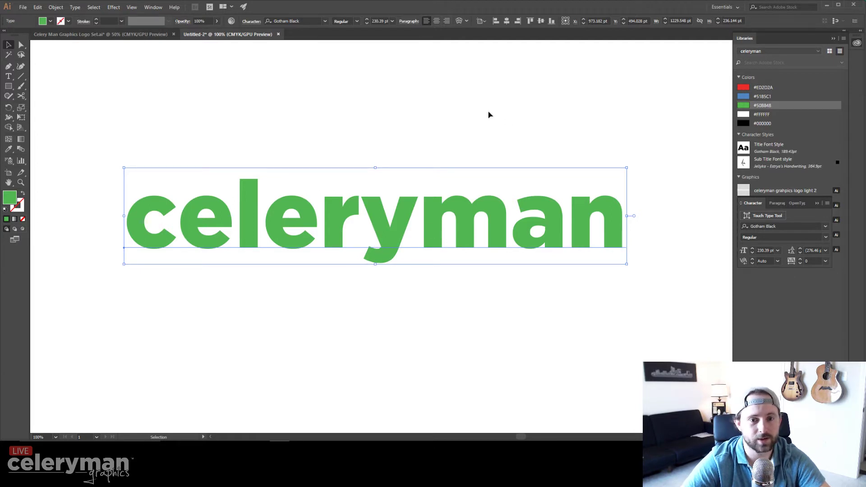
Add a separate "TM" point text above the celeryman lettering.
left_click(473, 128)
key("t")
left_click(403, 125)
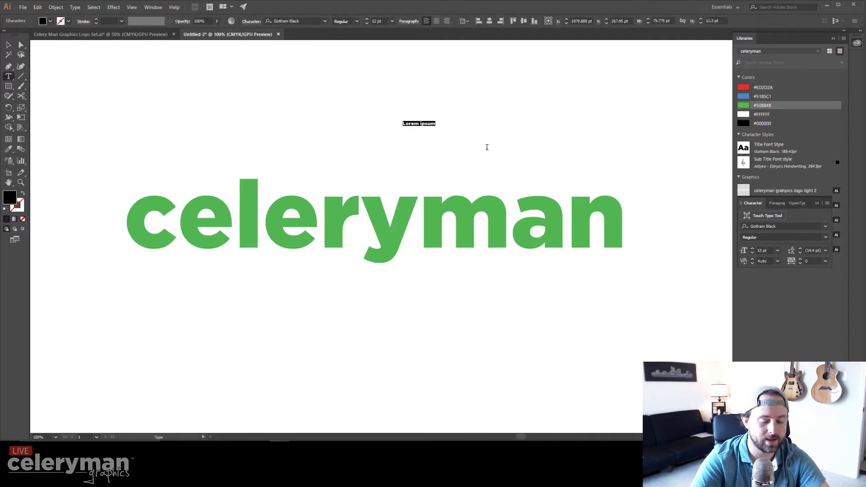
type("TM")
Set the TM text in Arial and fill it with the library green #50B848.
key("ctrl+a")
left_click(301, 21)
type("a")
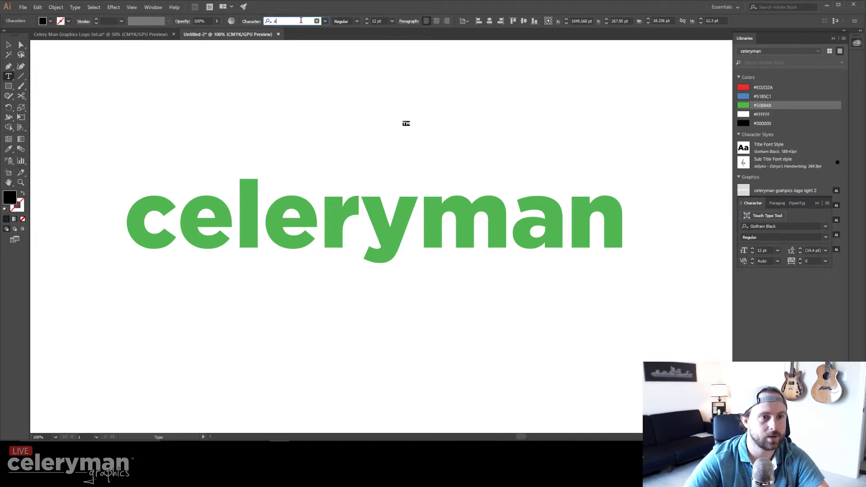
type("rial")
key("Down")
key("Down")
key("Down")
key("Down")
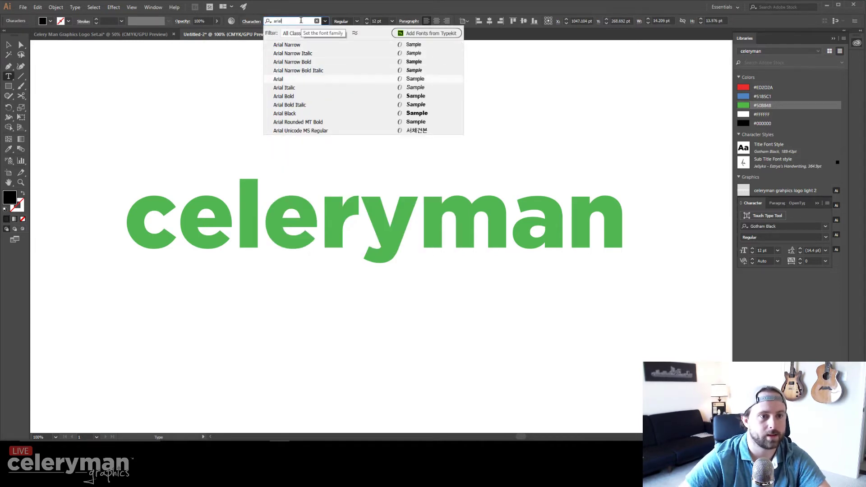
key("Return")
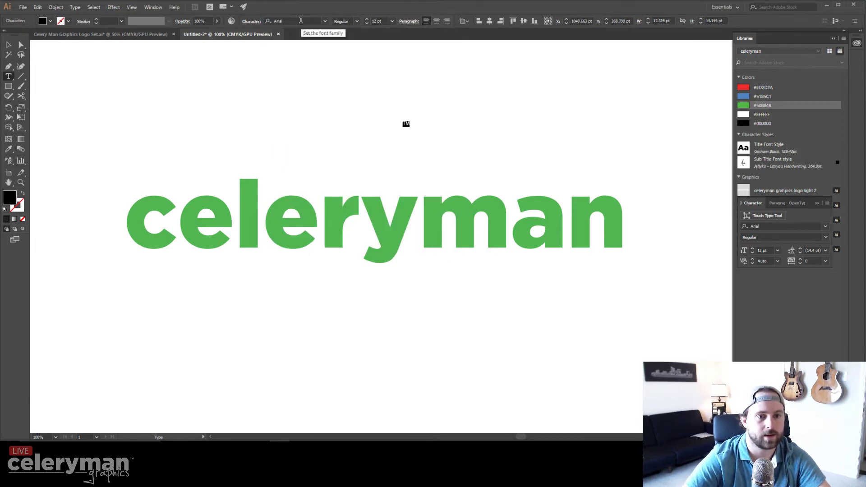
left_click(778, 103)
key("Escape")
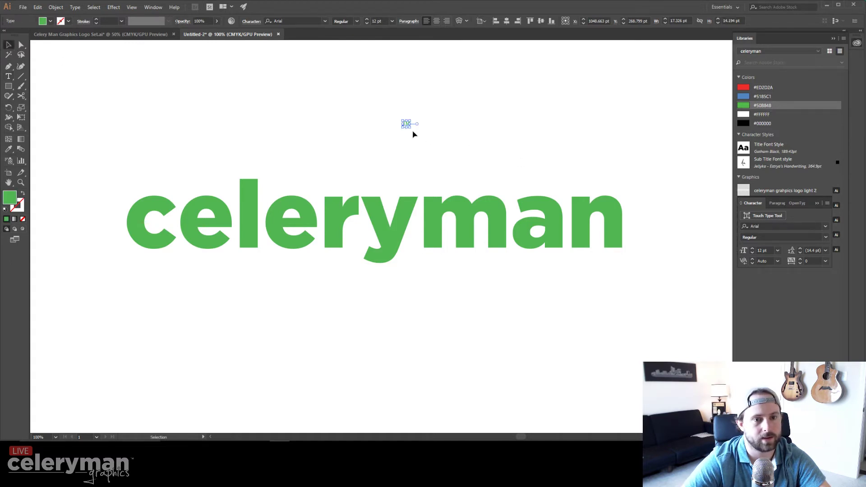
Position the TM mark just right of the final n's upper edge and enlarge it to about 31 pt.
left_click_drag(410, 128, 605, 203)
key("shift+Right")
key("shift+Right")
key("shift+Right")
key("shift+Right")
key("shift+Right")
key("shift+Right")
key("shift+Right")
key("shift+Right")
key("shift+Right")
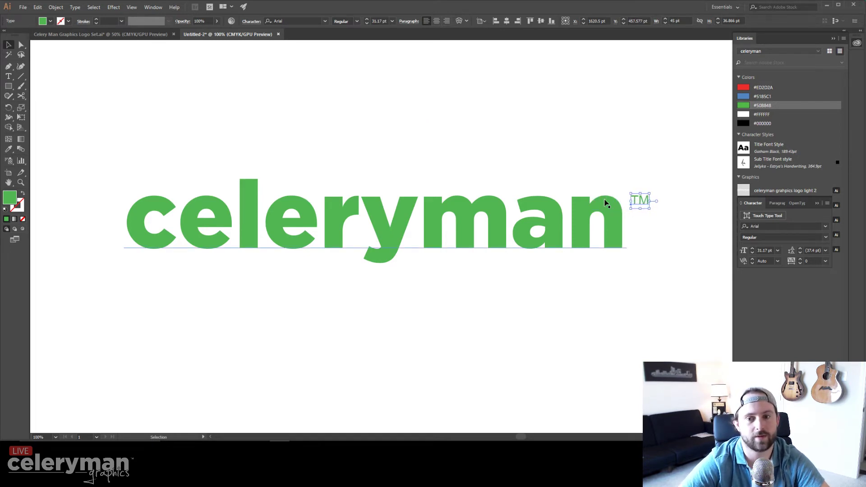
left_click(570, 319)
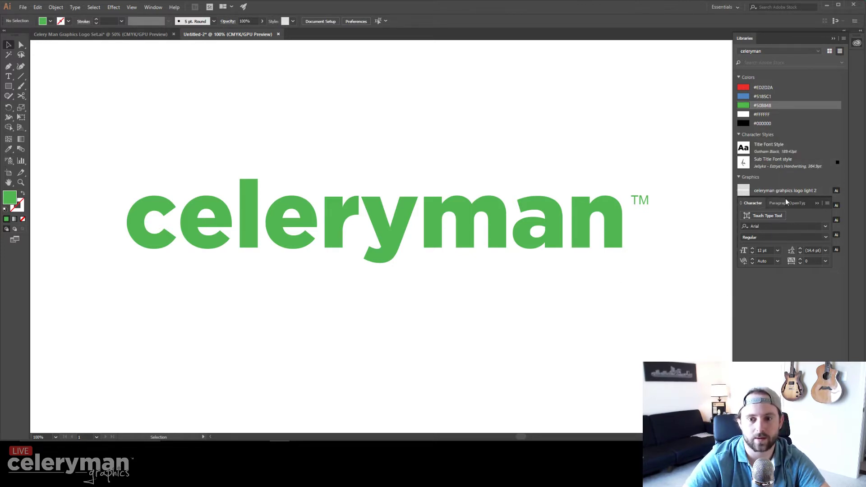
Hide the Character panel and place the "celeryman graphics logo dark" library graphic below the lettering for reference.
key("ctrl+t")
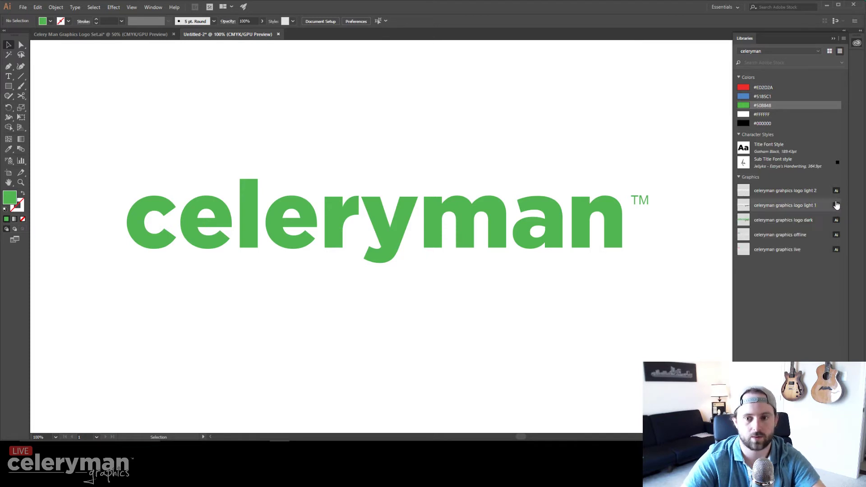
right_click(793, 215)
left_click(807, 243)
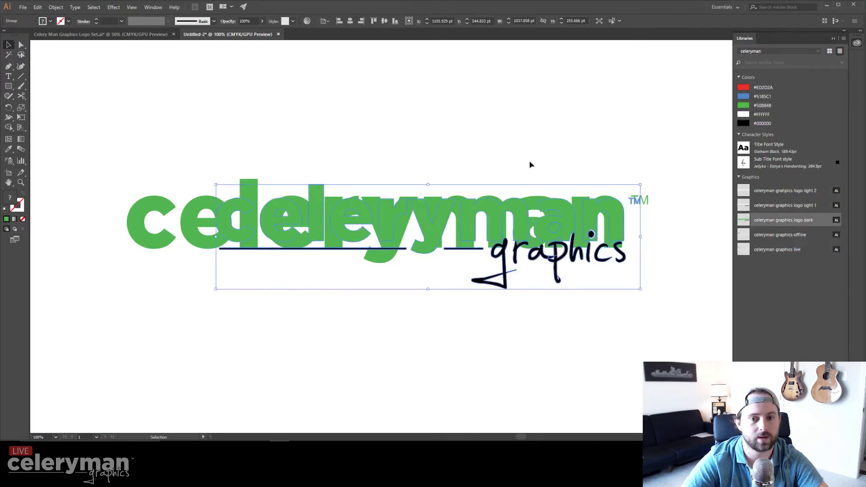
left_click_drag(557, 226, 518, 350)
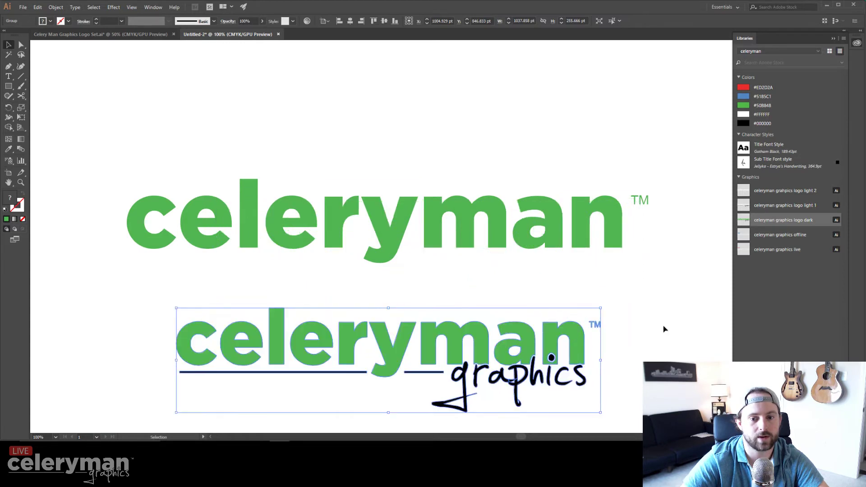
left_click(664, 329)
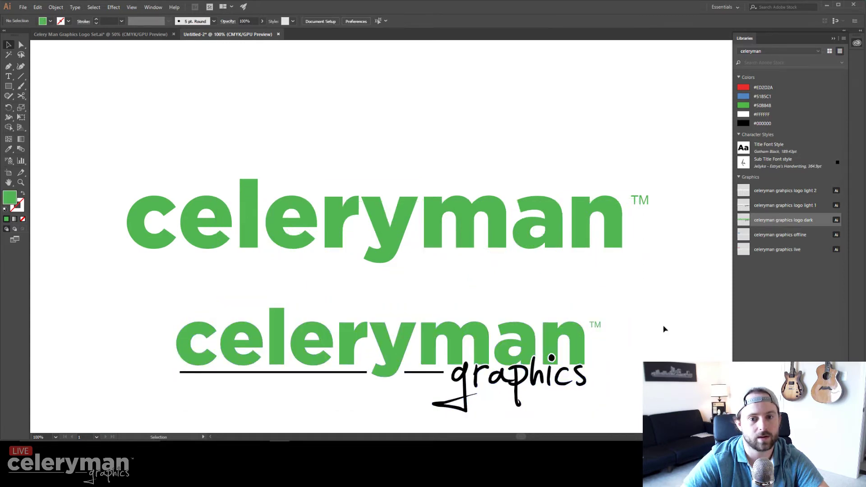
Scale the TM mark beside the celeryman lettering down slightly.
left_click(638, 202)
left_click_drag(649, 194, 645, 197)
left_click(661, 211)
left_click(638, 204)
left_click(657, 214)
Delete the reference logo placed below the celeryman lettering.
left_click_drag(690, 366, 450, 317)
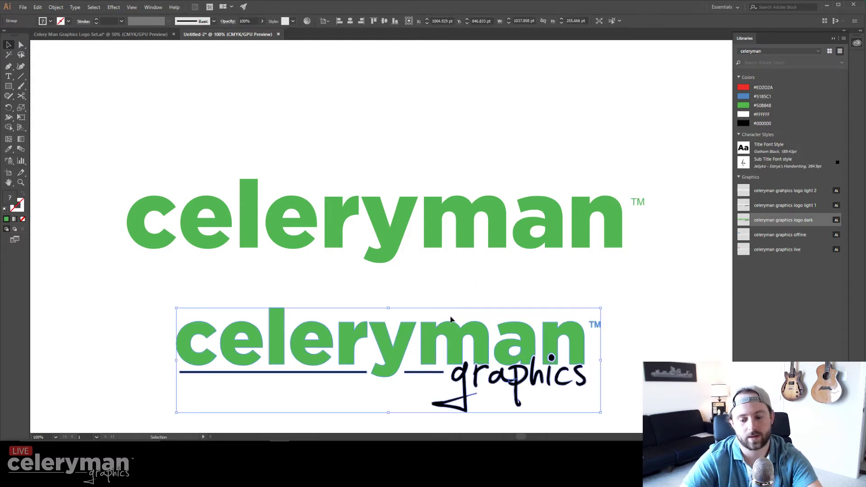
key("Delete")
Add a "graphics" point text below the celeryman lettering and select it as an object.
key("t")
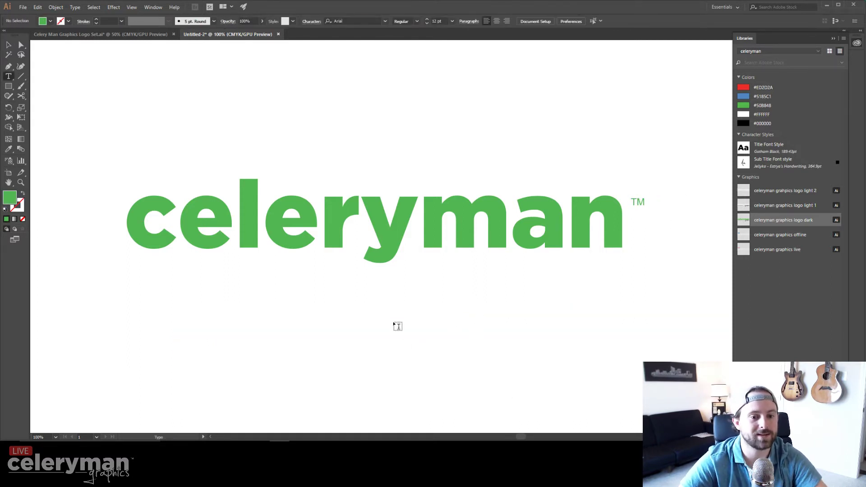
left_click(398, 326)
type("graphics")
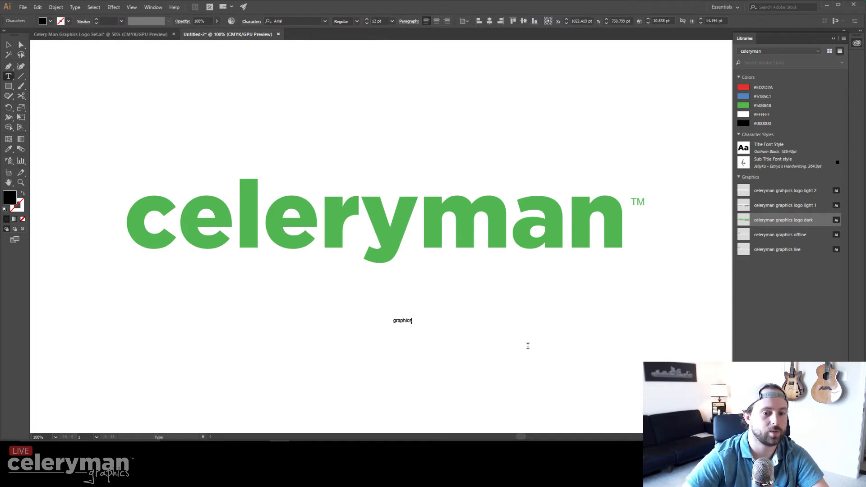
left_click(8, 45)
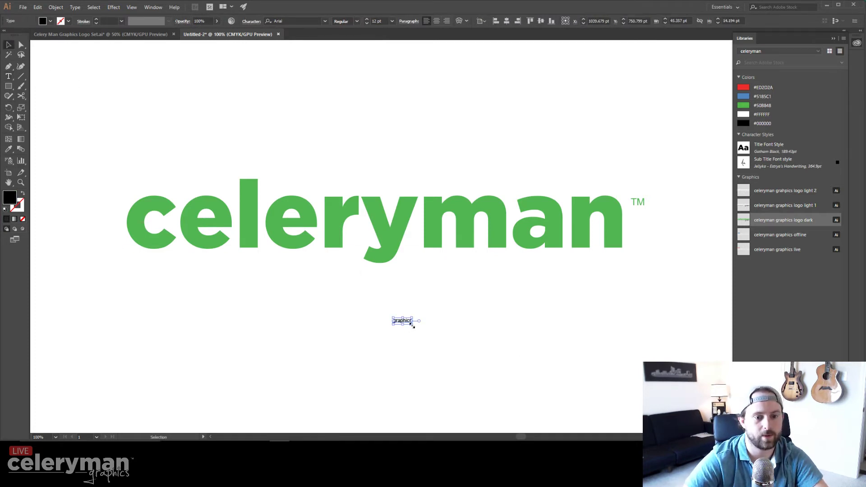
Enlarge the graphics text in the Sub Title Font style and move it over the lower edge of the "man" letters.
left_click_drag(412, 324, 581, 400)
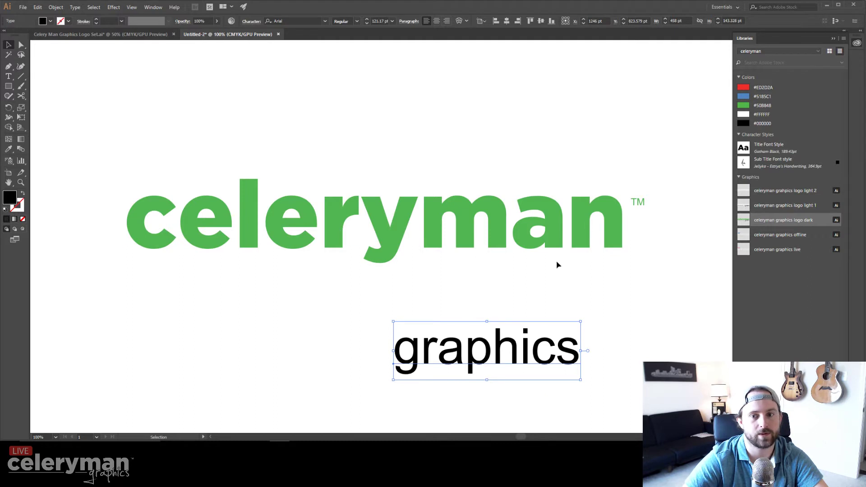
left_click(765, 166)
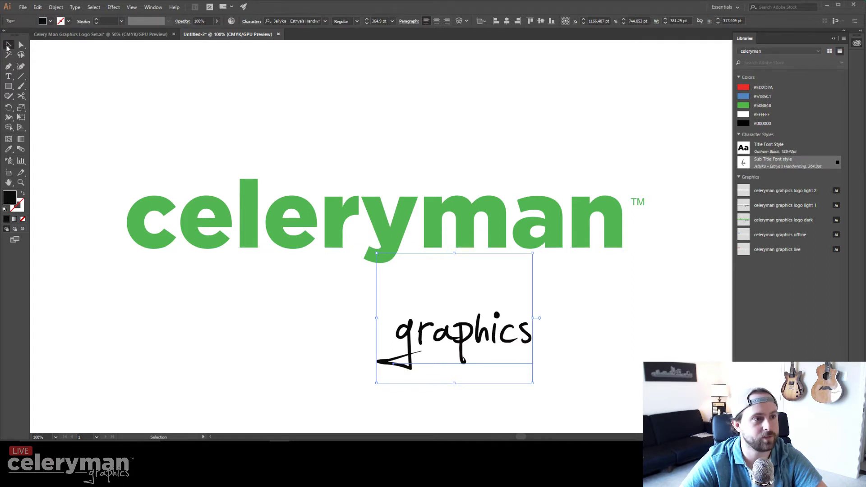
left_click_drag(480, 342, 563, 265)
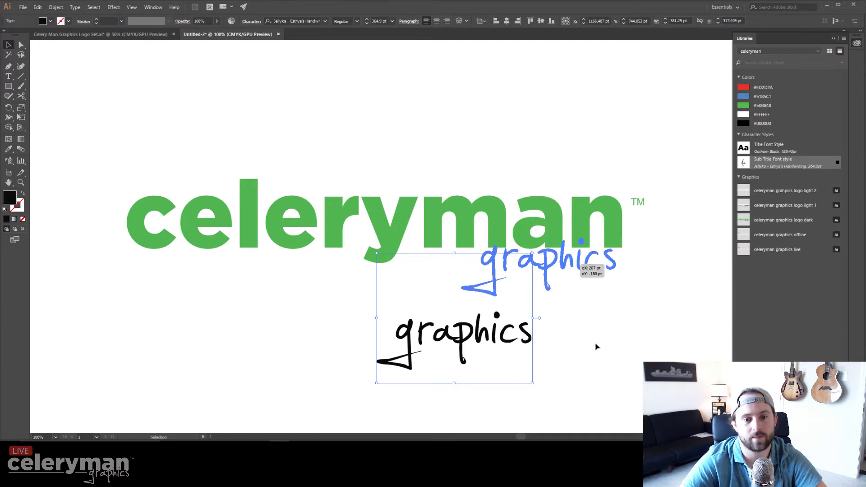
left_click_drag(596, 347, 596, 346)
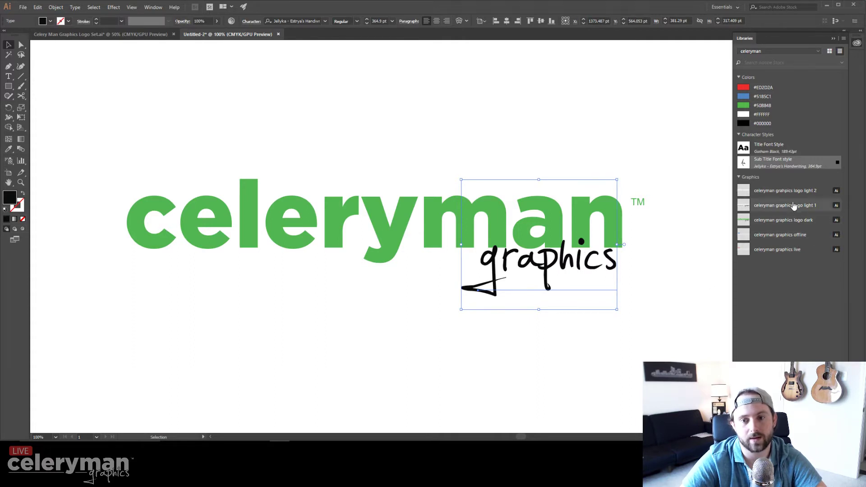
Place a copy of the "celeryman graphics logo dark" library graphic and move it above the lettering for reference.
right_click(791, 220)
left_click(810, 246)
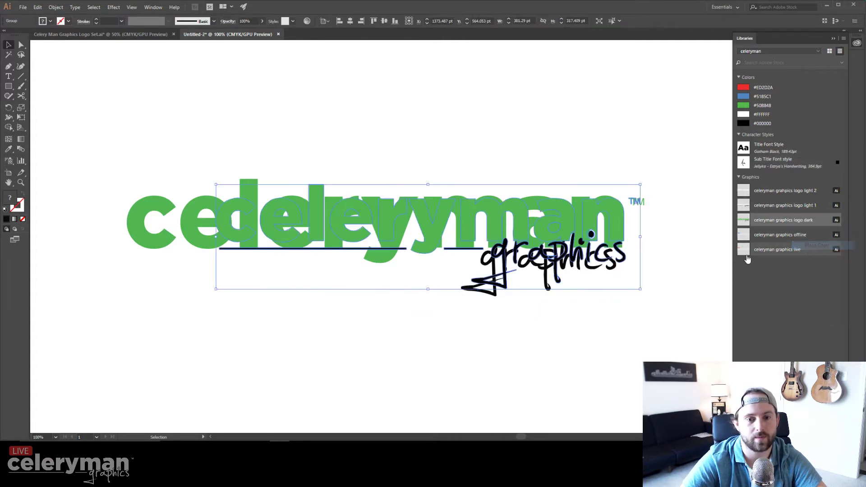
left_click_drag(548, 233, 534, 130)
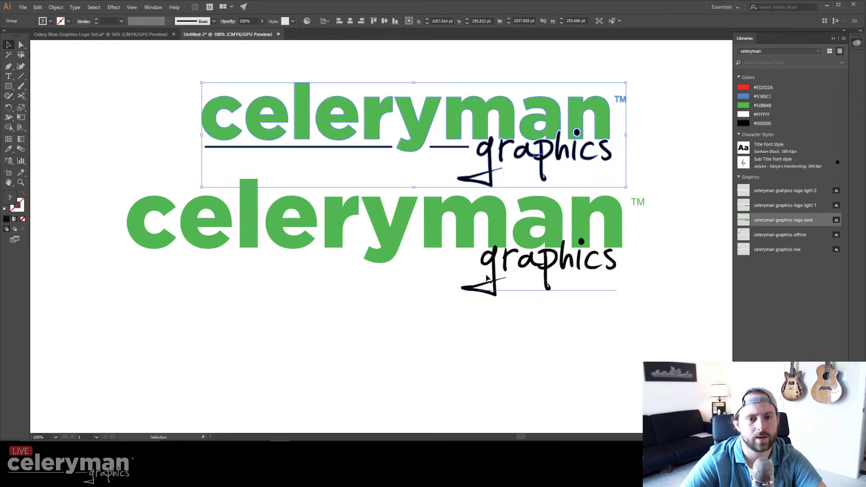
Scale the graphics text up to about 431 pt and reposition it so it overlaps the bottom of "man" like the reference logo.
left_click(498, 268)
left_click_drag(462, 311, 422, 326)
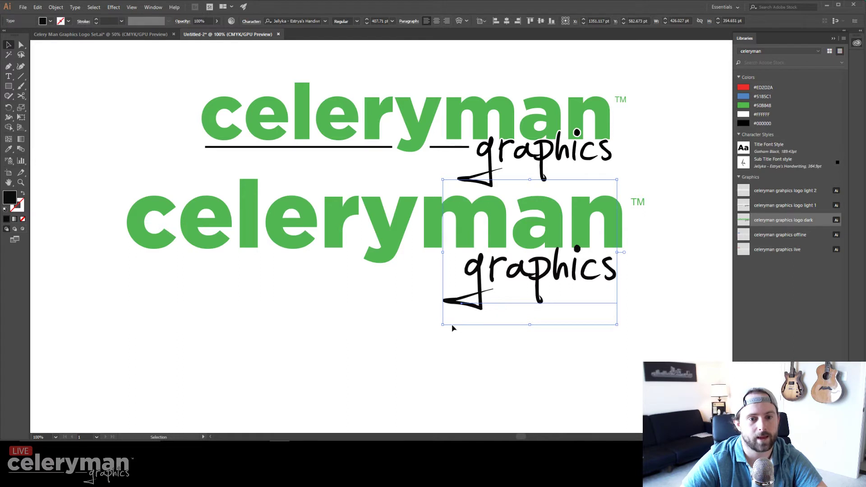
left_click_drag(442, 325, 441, 325)
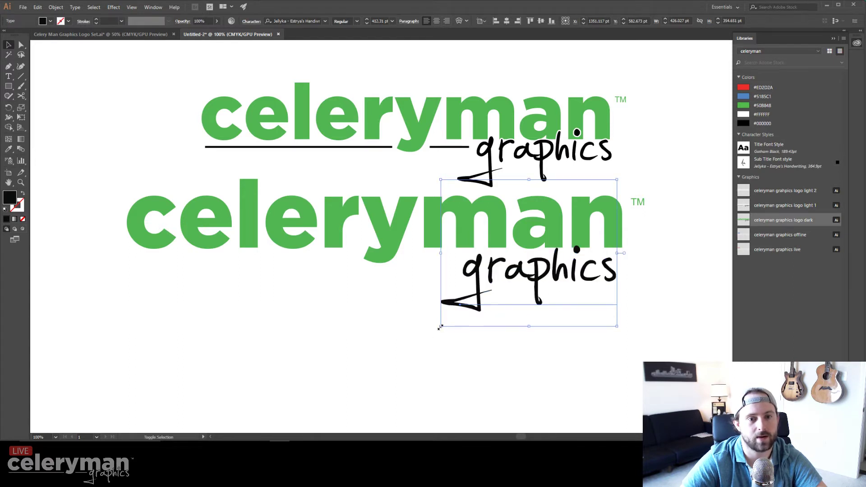
mouse_move(477, 275)
left_mouse_down()
mouse_move(472, 158)
mouse_move(486, 154)
mouse_move(472, 218)
mouse_move(476, 282)
mouse_move(476, 265)
left_mouse_up()
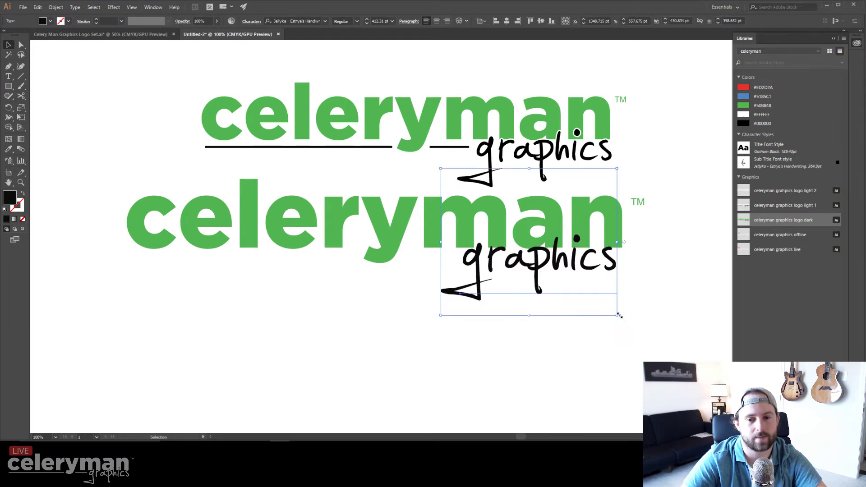
left_click_drag(618, 315, 625, 321)
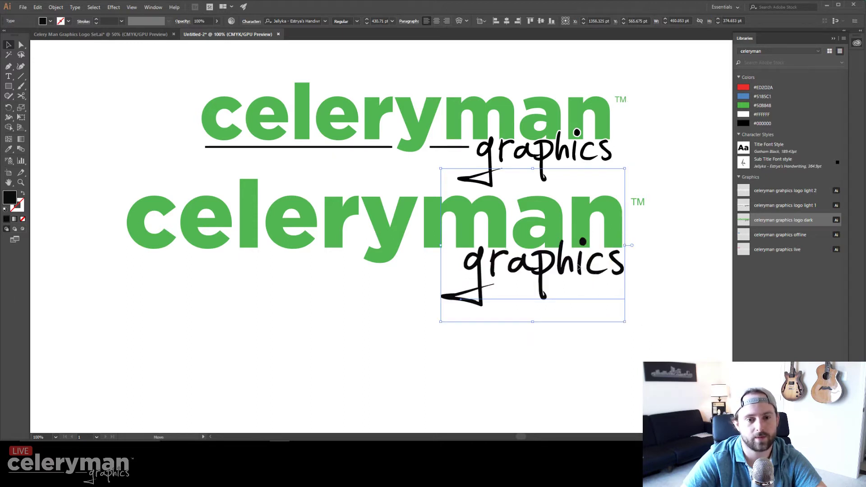
left_click_drag(579, 267, 577, 265)
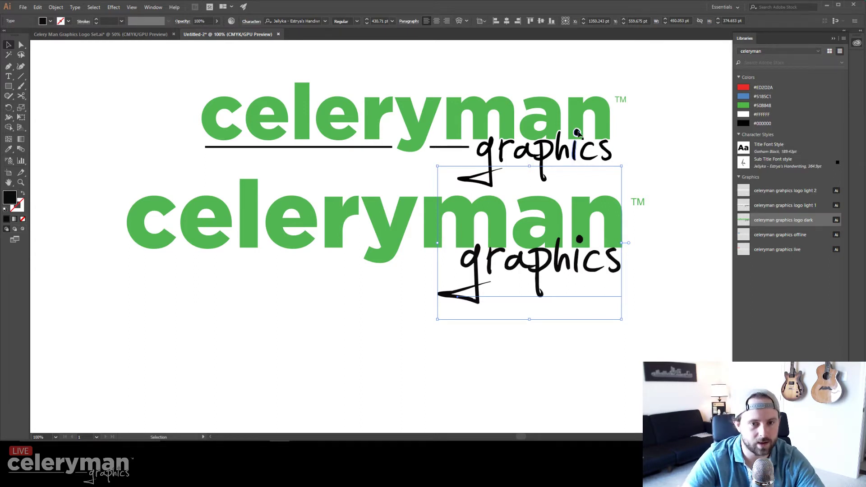
Enlarge the graphics text to about 447 pt and nudge it slightly left and up against the celeryman lettering.
left_click_drag(621, 321, 629, 326)
key("Left")
key("Left")
key("Left")
key("Left")
key("Left")
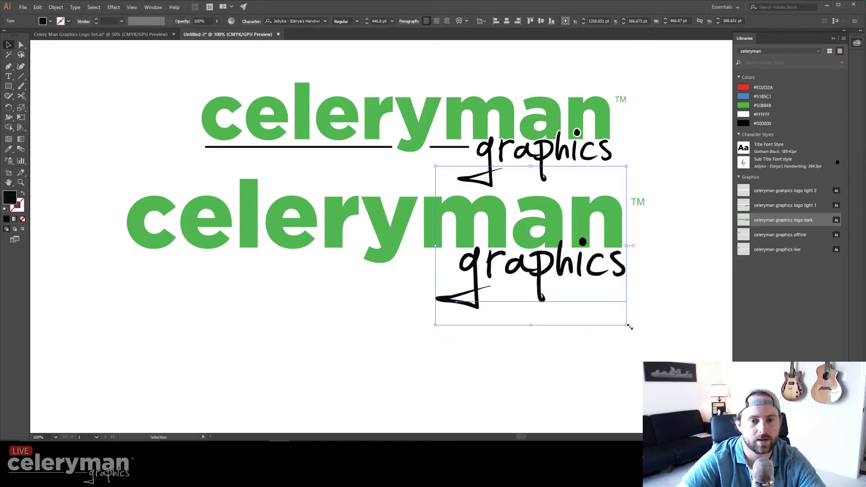
key("Up")
key("Up")
key("Up")
key("Up")
key("Up")
key("Up")
key("Up")
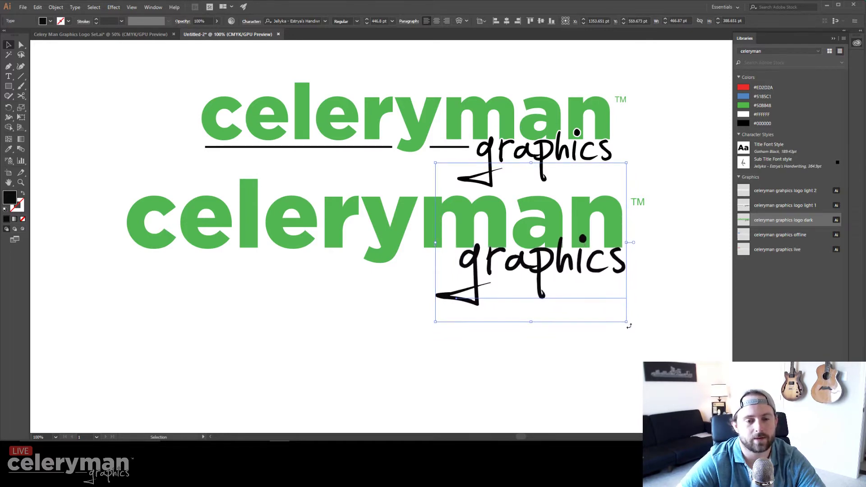
Delete the reference logo above the celeryman lettering.
left_click(561, 348)
left_click(405, 79)
key("Delete")
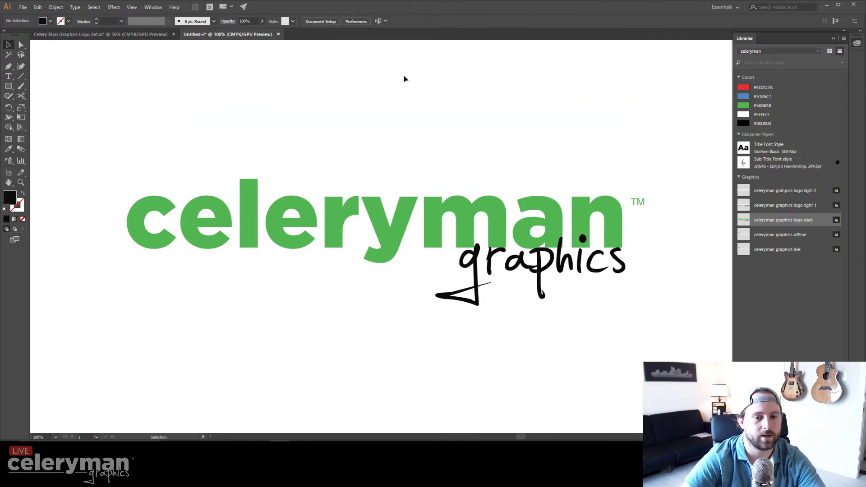
Place another copy of the "celeryman graphics logo dark" library graphic above the lettering and deselect it.
right_click(793, 219)
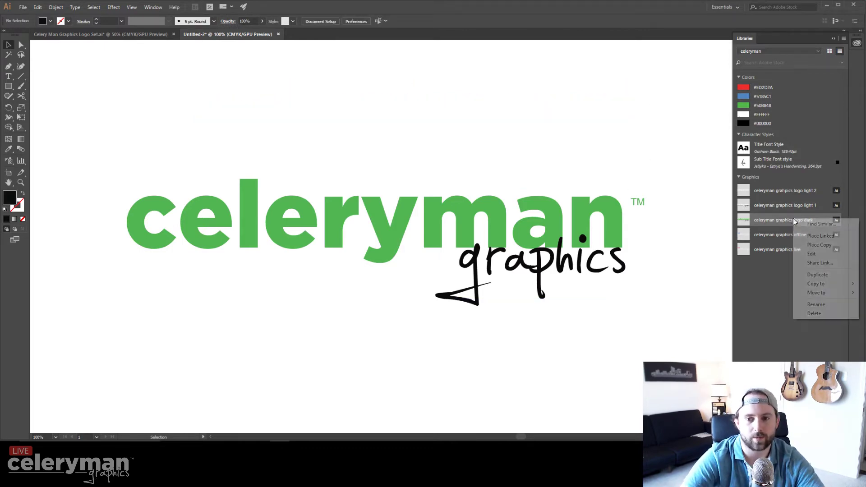
left_click(818, 245)
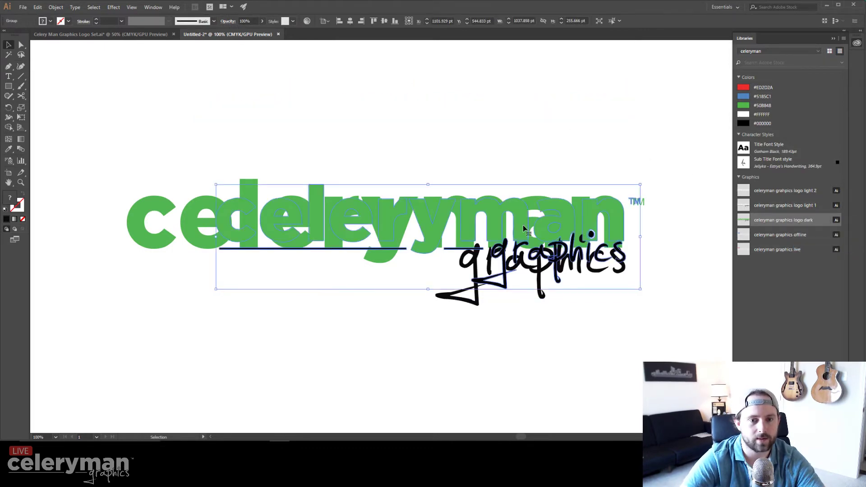
left_click_drag(523, 229, 524, 117)
left_click(669, 145)
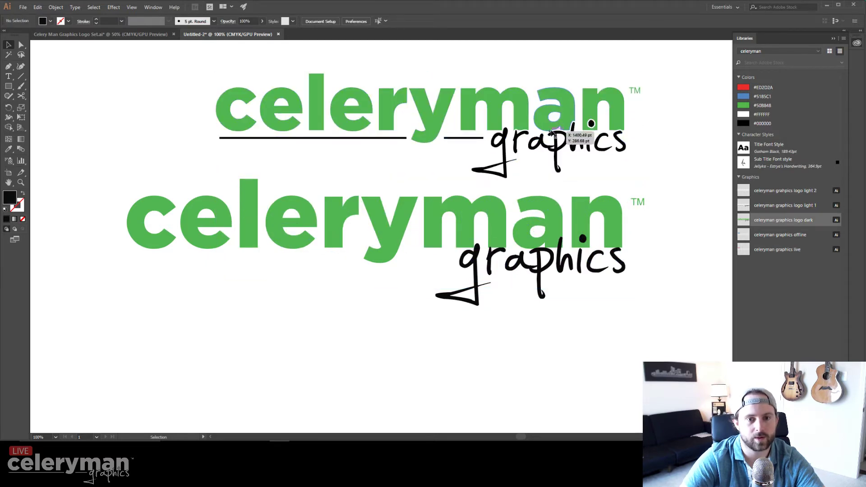
Examine the edges of the reference logo's graphics script up close where it overlaps the green "man" letters.
key("ctrl+plus")
key("ctrl+plus")
key("ctrl+plus")
key("space")
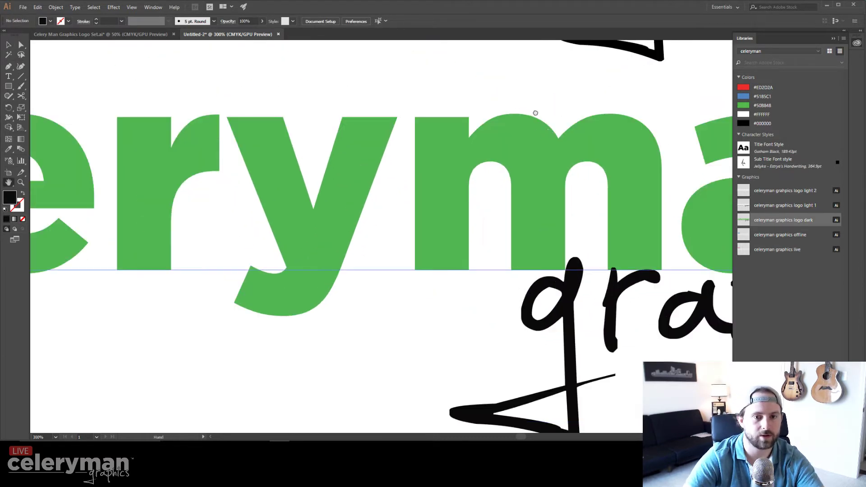
left_click_drag(535, 113, 298, 388)
left_click_drag(527, 92, 387, 162)
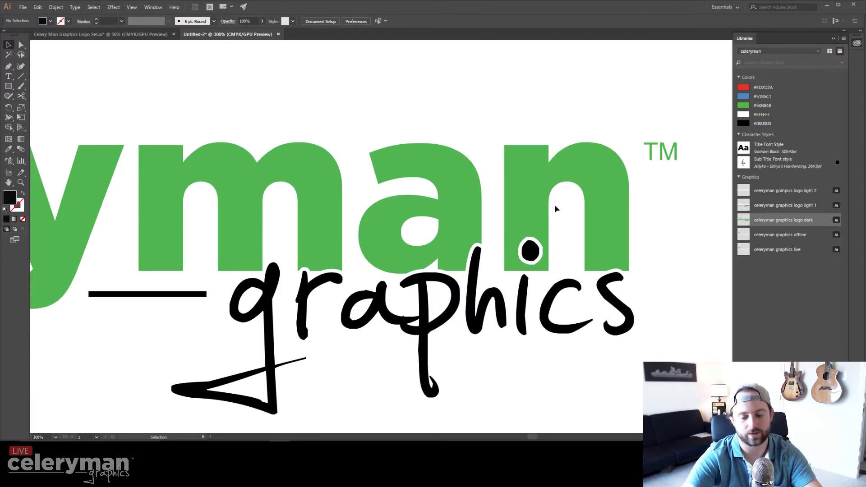
key("ctrl+minus")
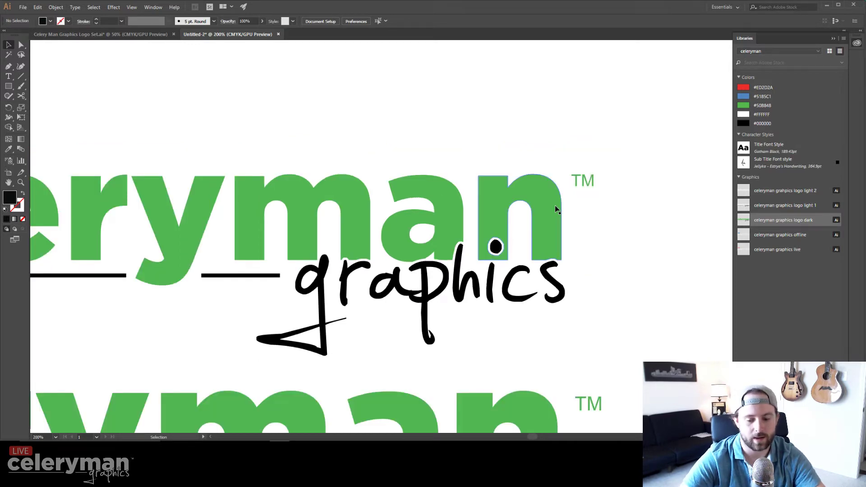
key("ctrl+plus")
key("ctrl+plus")
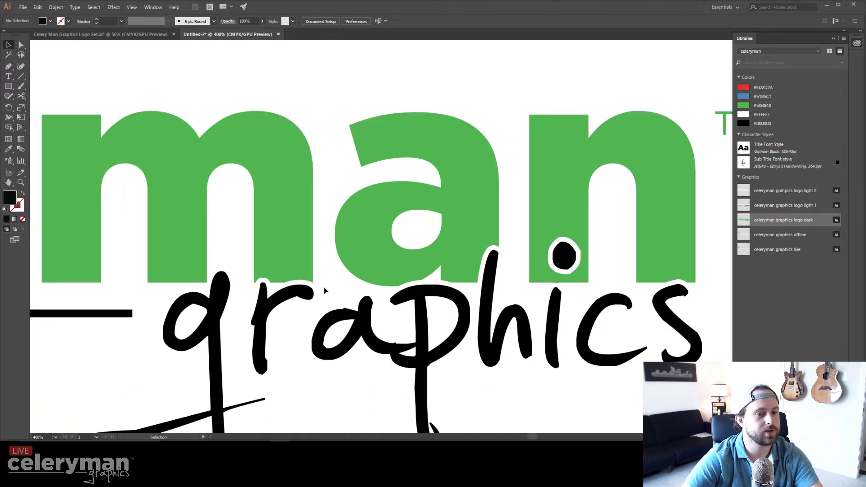
scroll(257, 306, "down", 3)
scroll(258, 304, "down", 2)
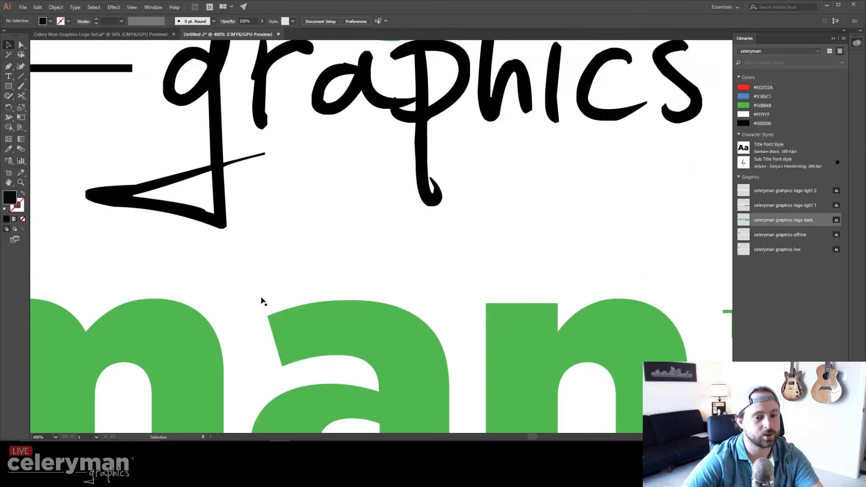
scroll(270, 305, "up", 6)
scroll(316, 316, "down", 2)
Select the graphics text overlapping the larger celeryman lettering and give it a white stroke.
left_click(357, 329)
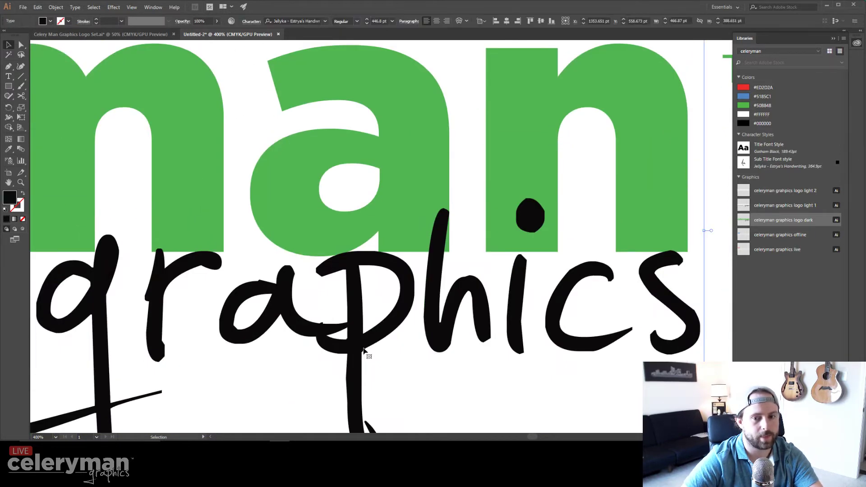
scroll(367, 347, "down", 3)
scroll(374, 370, "up", 2)
scroll(376, 344, "up", 6)
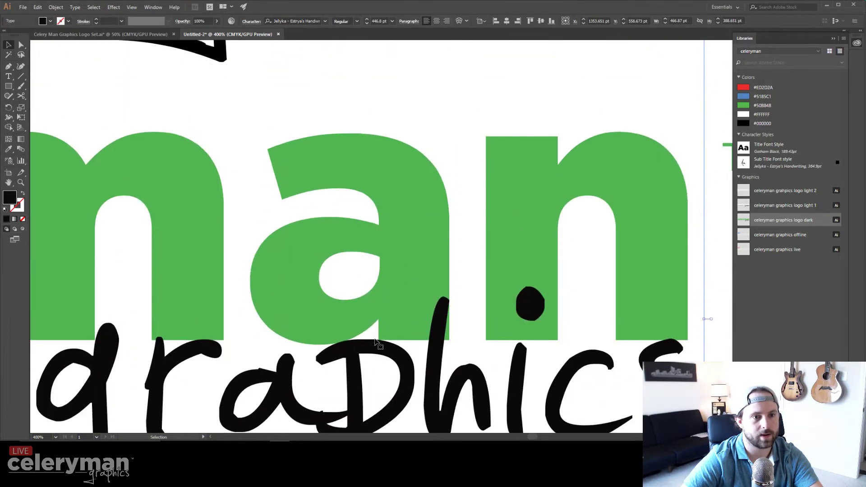
key("ctrl+minus")
key("ctrl+minus")
key("ctrl+minus")
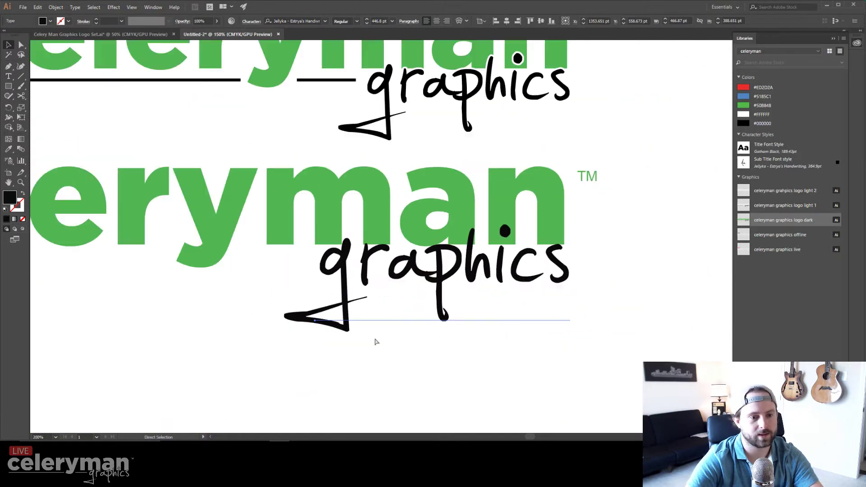
key("ctrl+equal")
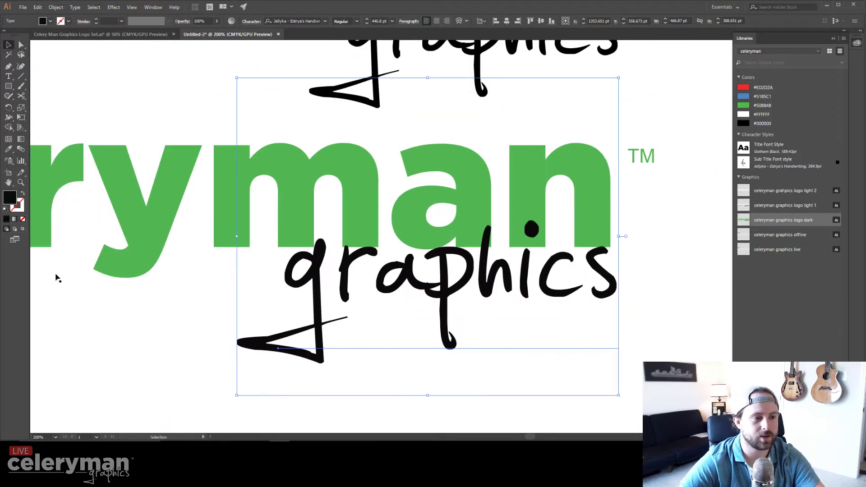
left_click(18, 207)
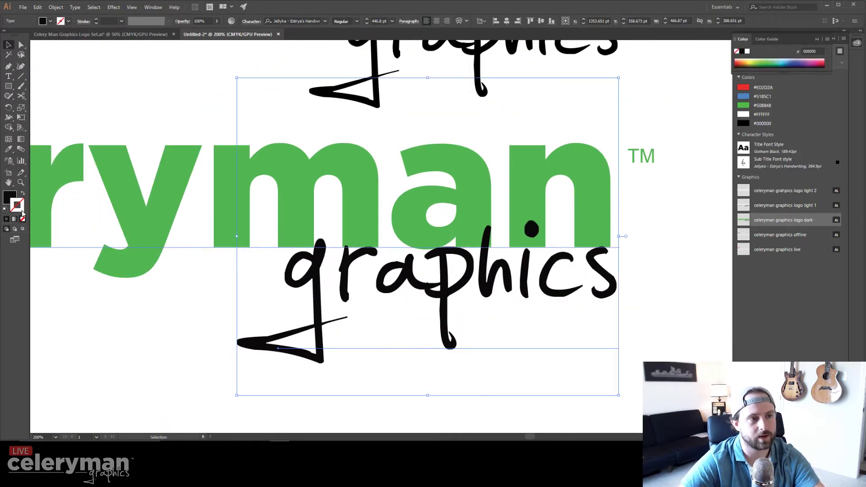
left_click(68, 21)
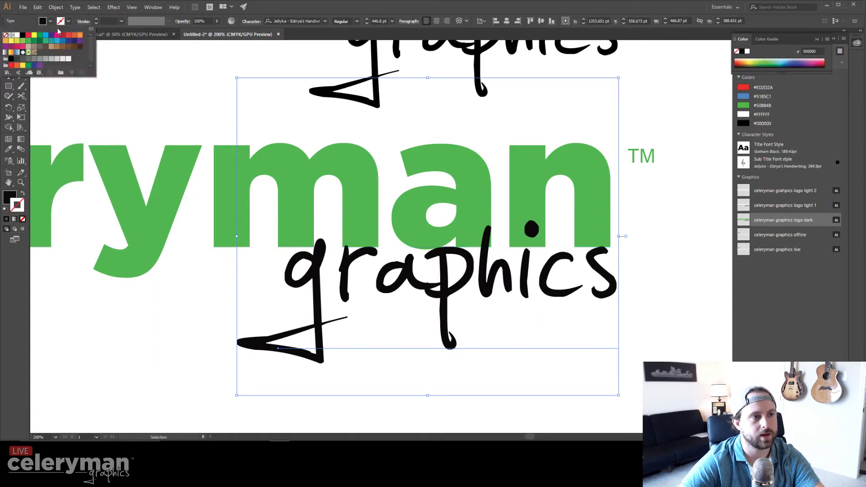
left_click(17, 37)
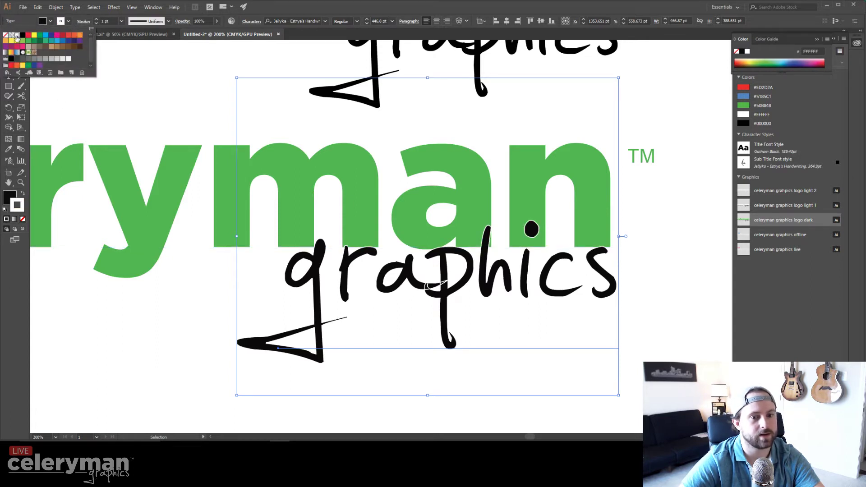
Set the white stroke weight of the graphics text to 4 pt.
left_click(96, 19)
left_click(95, 19)
left_click(96, 20)
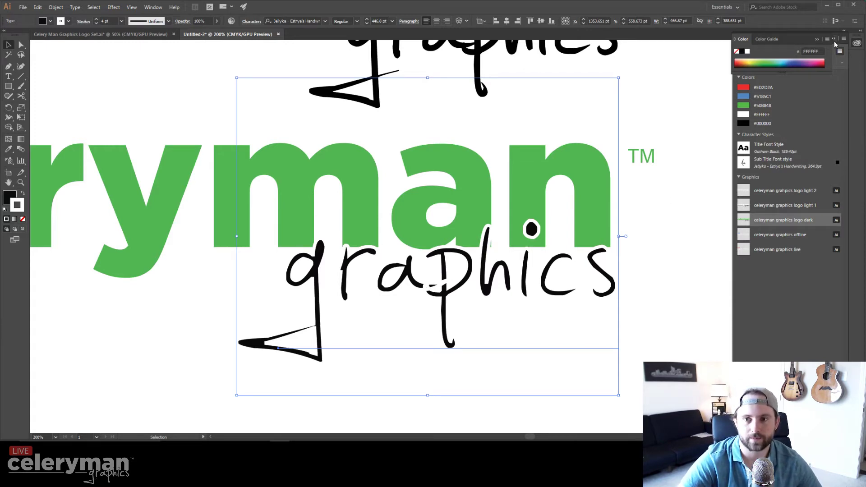
Collapse the Color and Libraries panels and show the detailed stroke settings for the graphics text.
left_click(819, 39)
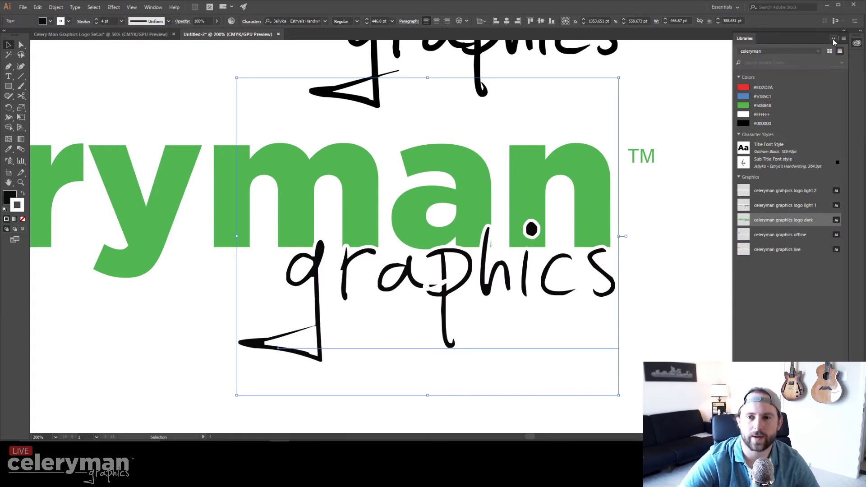
left_click(833, 39)
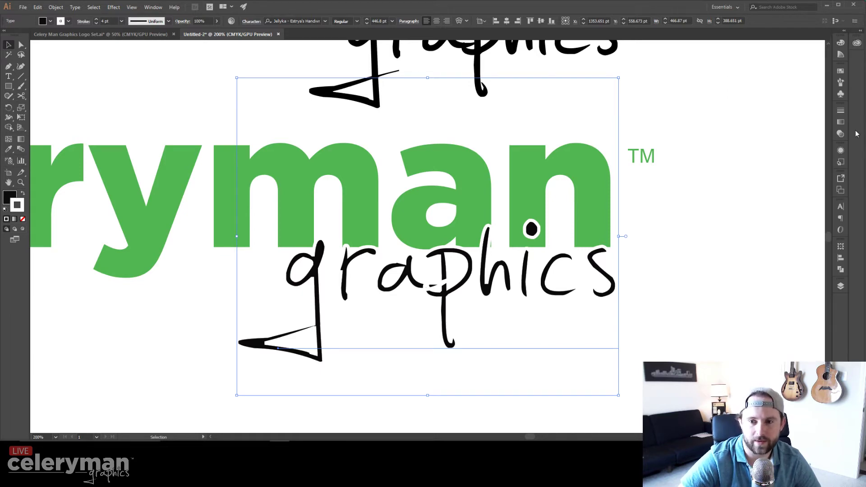
left_click(841, 111)
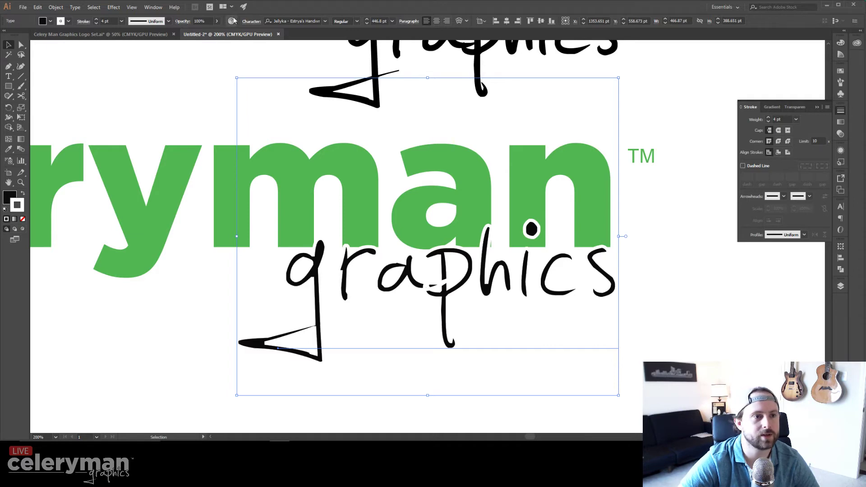
left_click(154, 8)
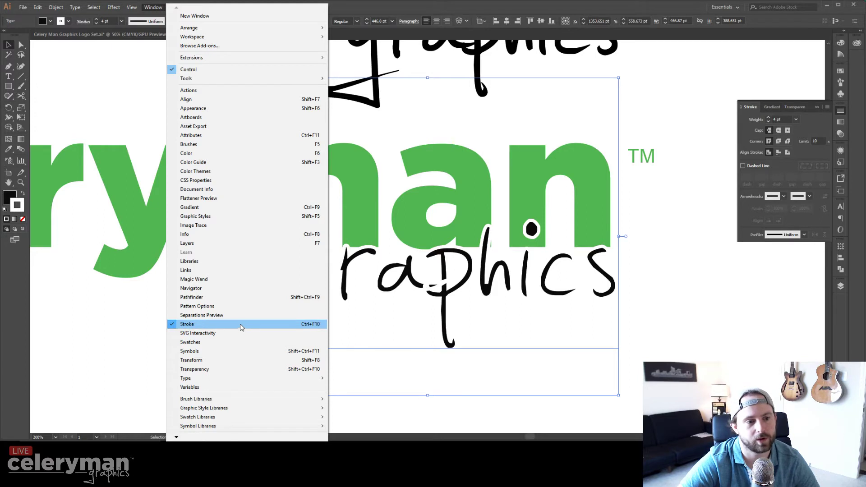
left_click(786, 101)
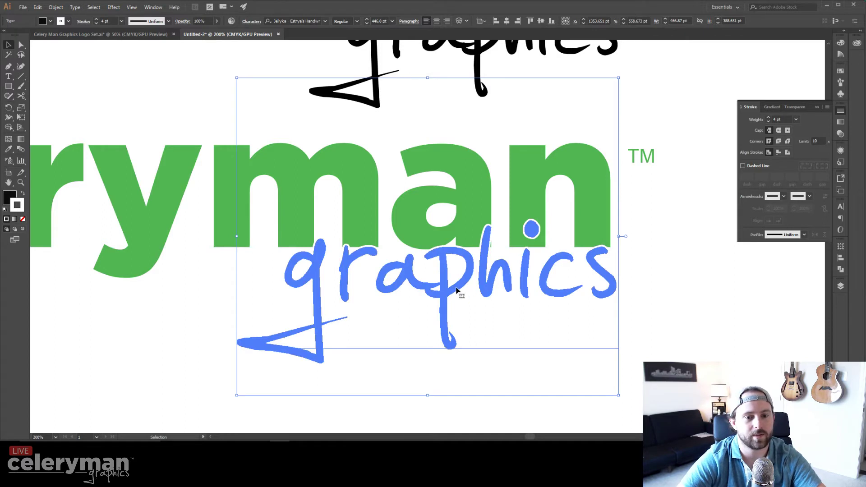
Try converting the graphics text to outlines and switching its stroke alignment between outside, center and inside, then undo the changes.
left_click(592, 291)
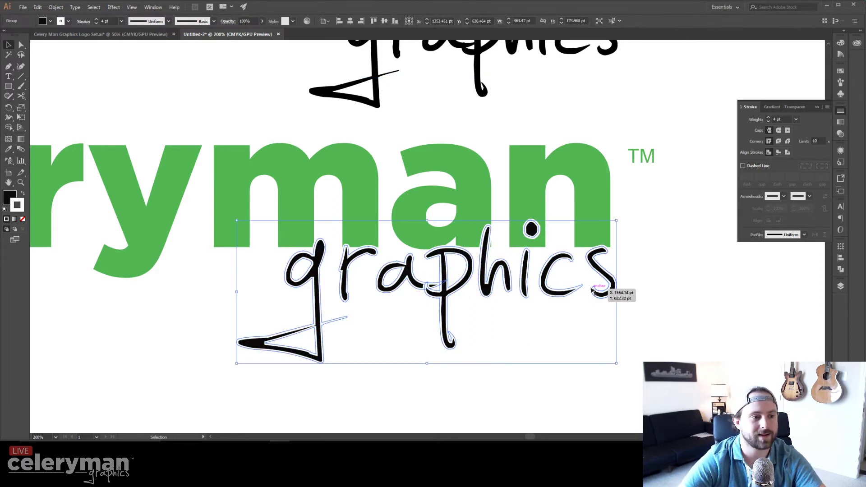
left_click(788, 152)
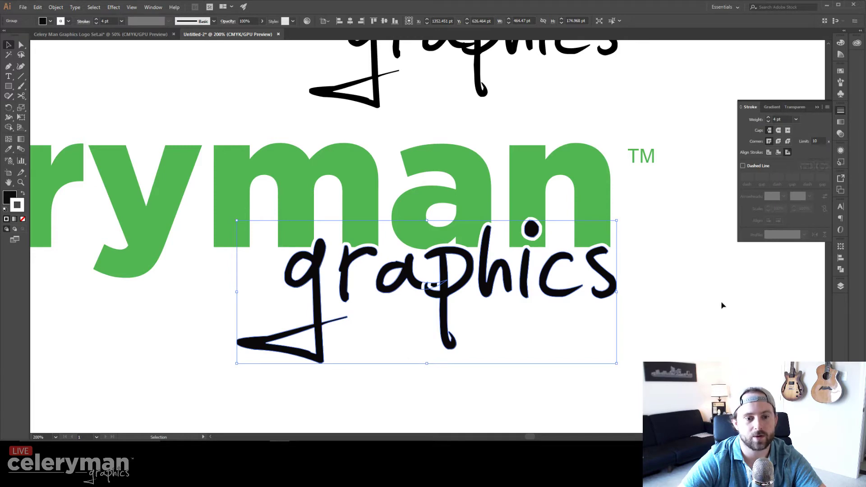
left_click(769, 152)
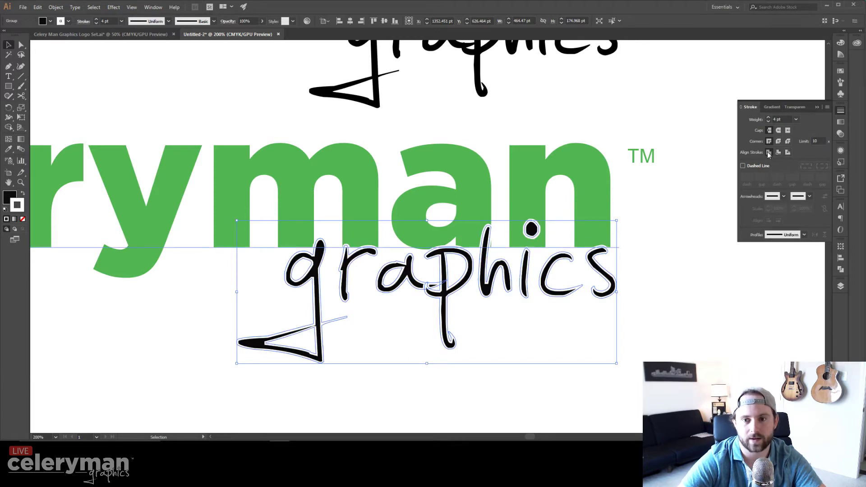
left_click(778, 153)
key("ctrl+z")
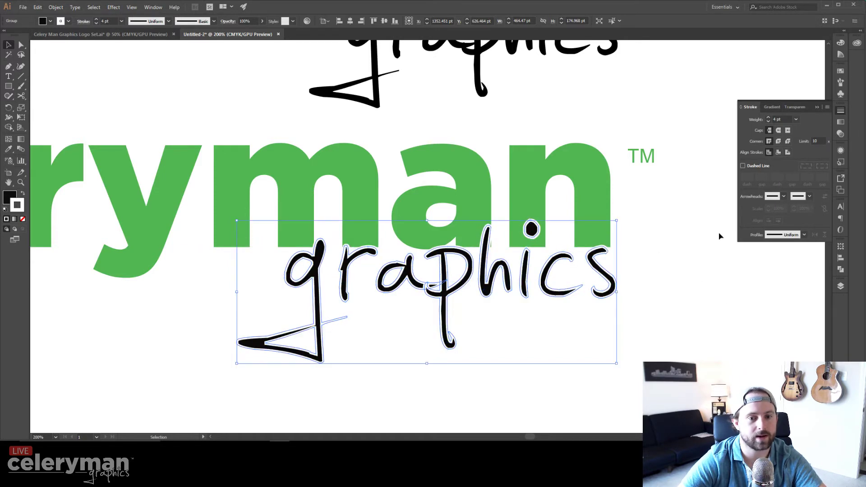
key("ctrl+z")
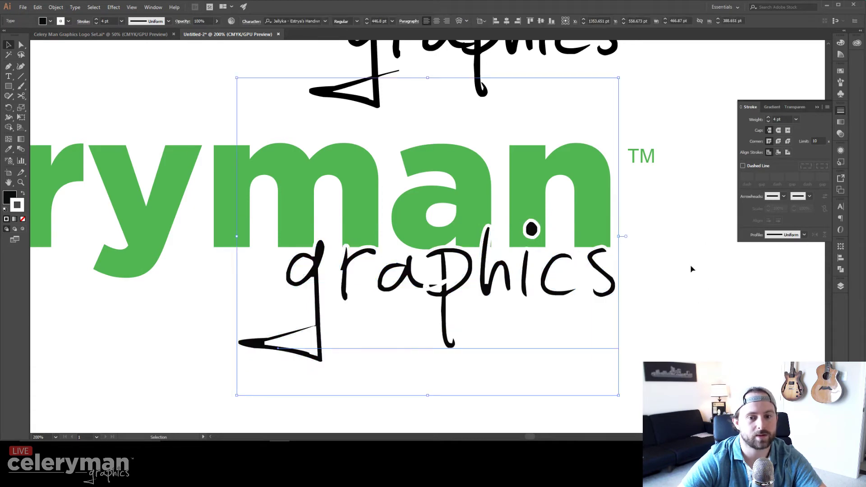
Delete the last two letters of the live graphics text and retype them as "cs".
key("t")
left_click_drag(614, 286, 523, 283)
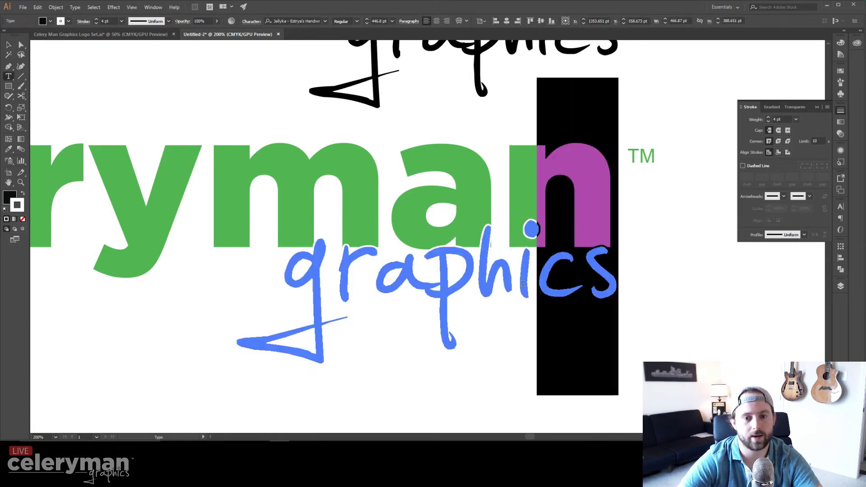
key("BackSpace")
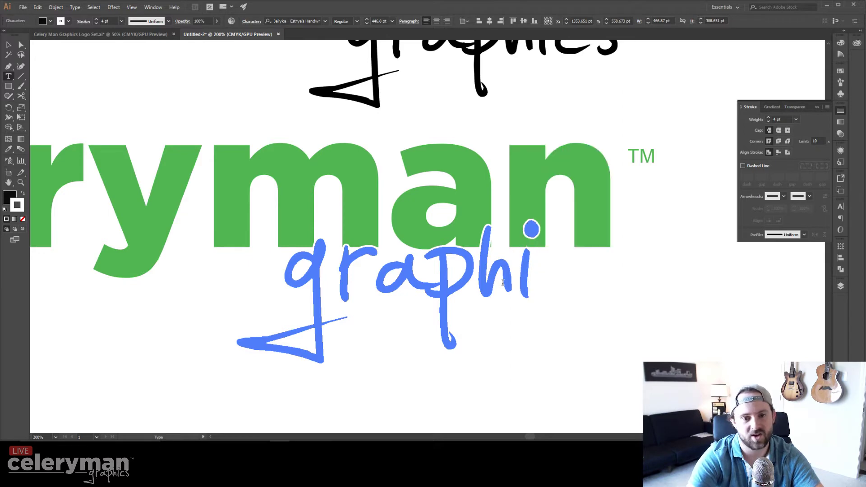
type("x")
key("BackSpace")
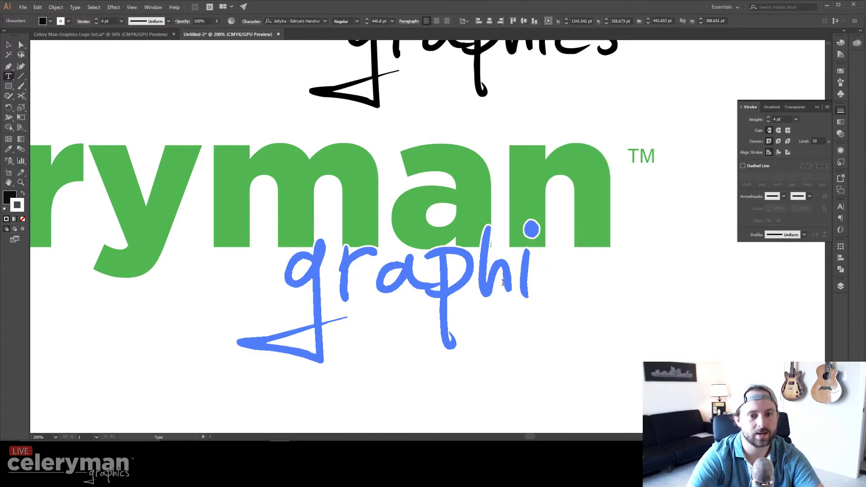
type("cs")
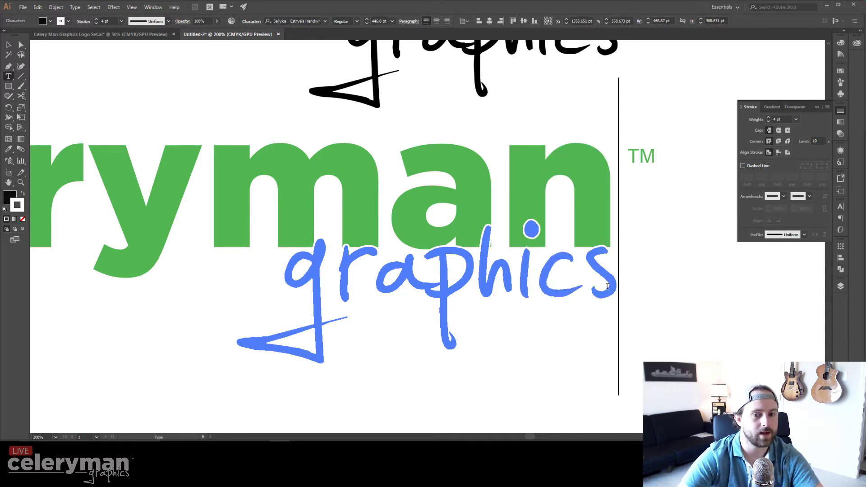
left_click(8, 45)
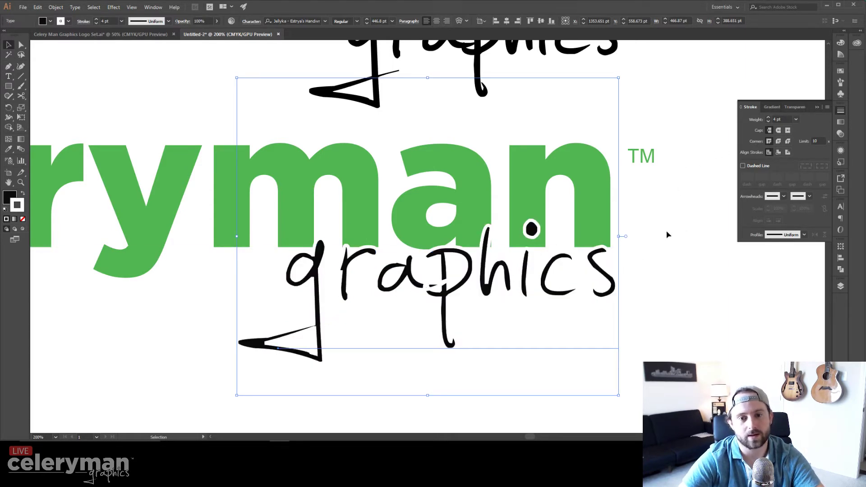
Expand the appearance of the selected graphics text.
left_click(56, 6)
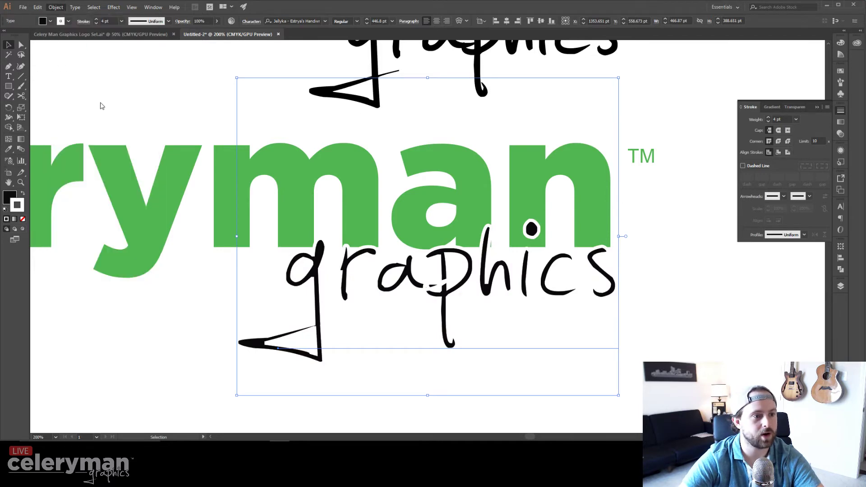
mouse_move(94, 194)
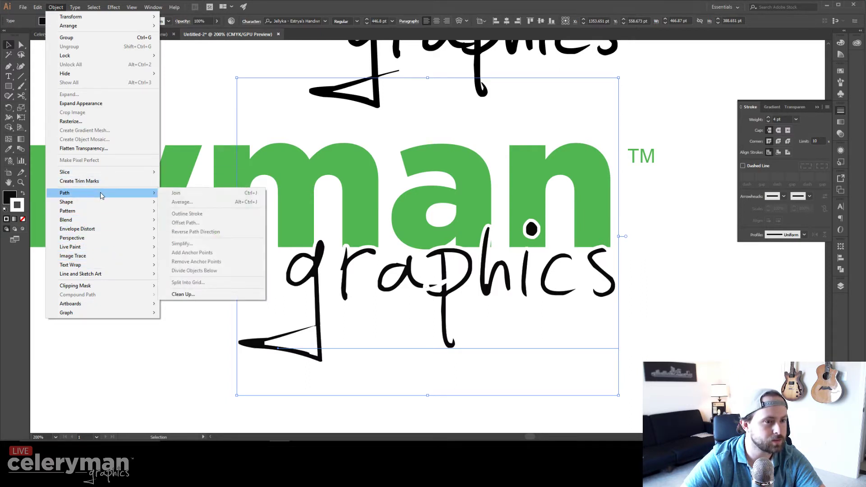
left_click(101, 105)
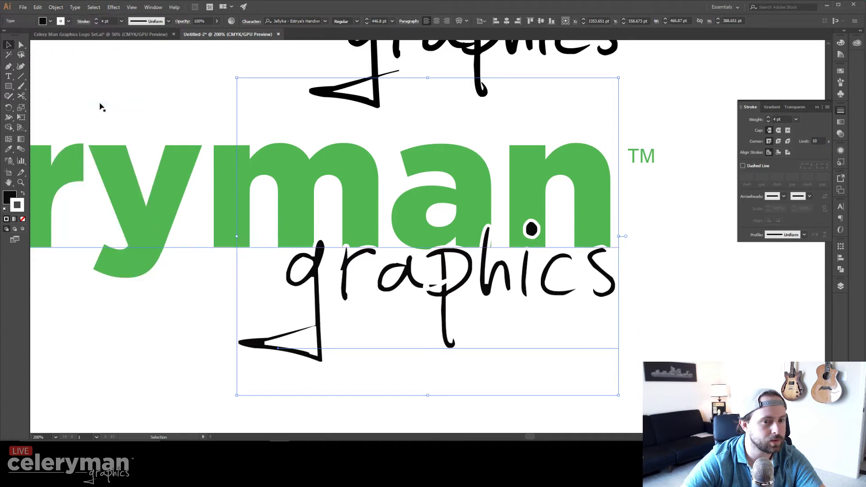
left_click(54, 7)
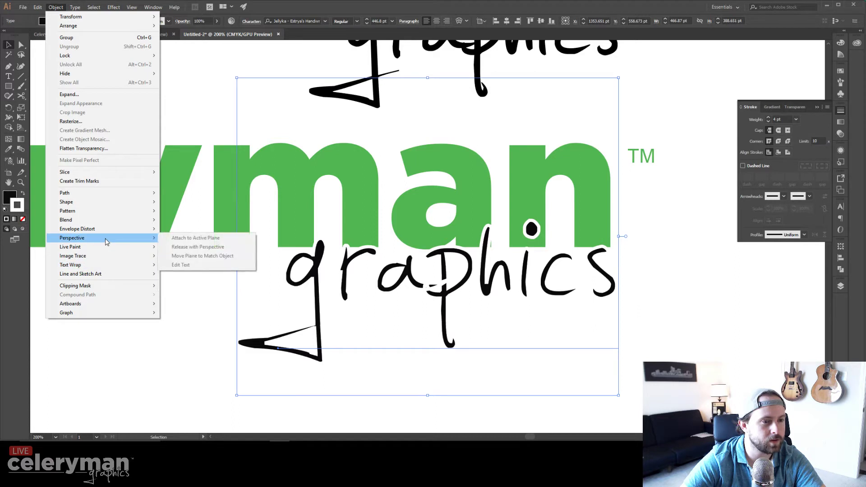
left_click(194, 337)
Convert the graphics text on the lower logo to outlines and align its white stroke to the outside.
key("t")
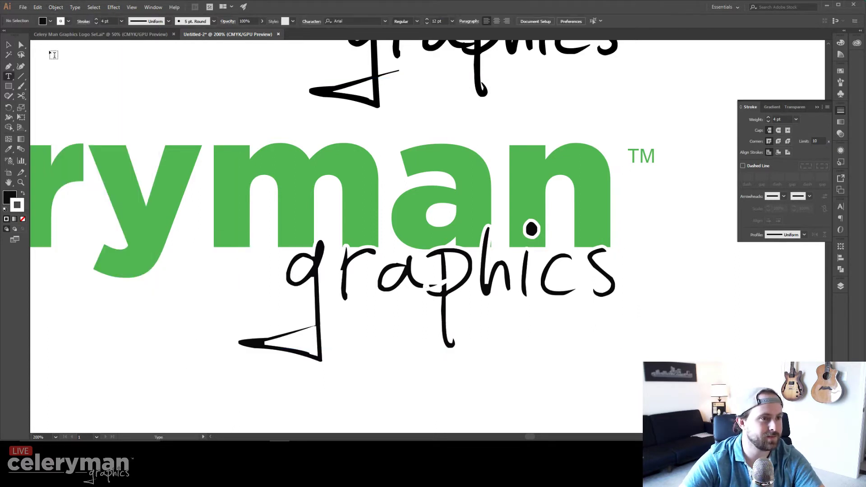
left_click(10, 45)
left_click(339, 298)
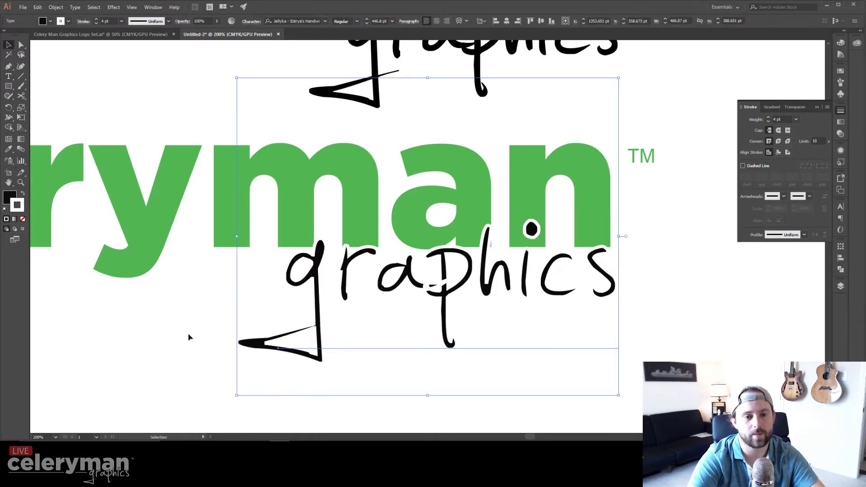
key("ctrl+shift+o")
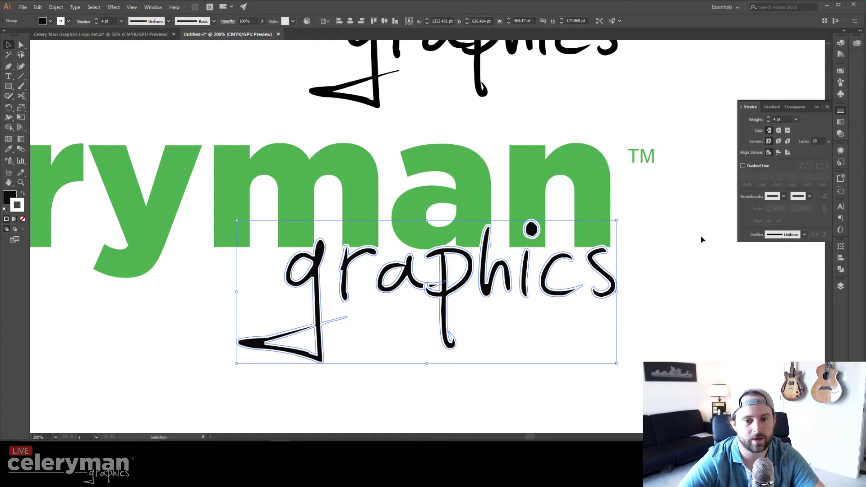
left_click(788, 154)
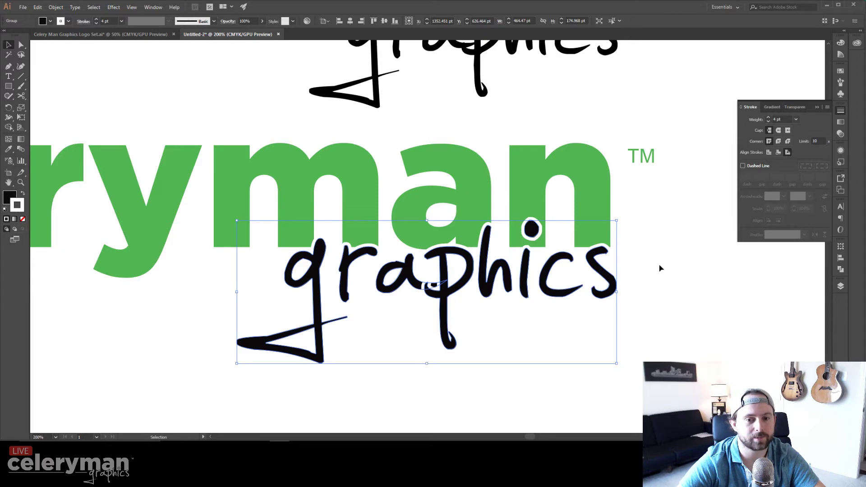
left_click(667, 286)
Set the white stroke weight of the outlined graphics lettering on the lower logo to 3 pt.
scroll(666, 290, "up", 3)
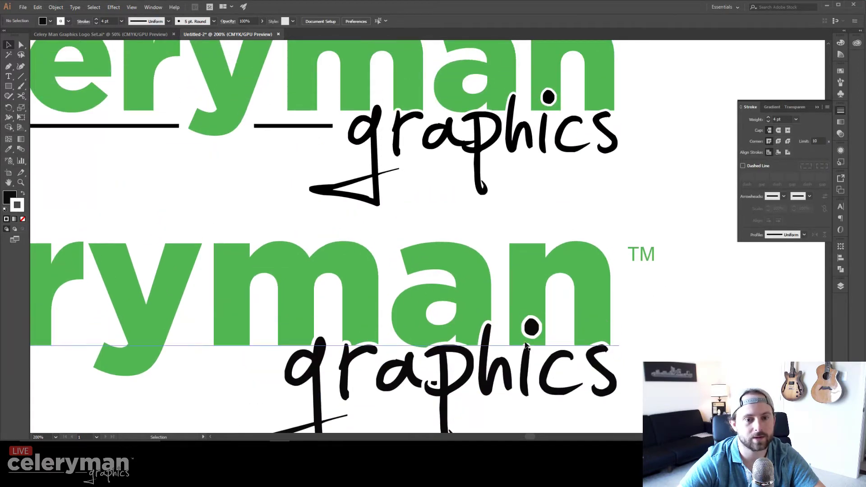
left_click(484, 379)
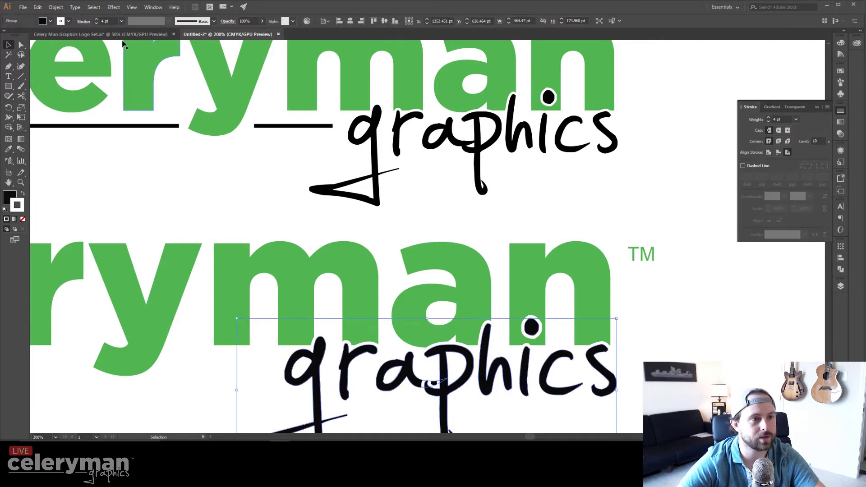
left_click(95, 23)
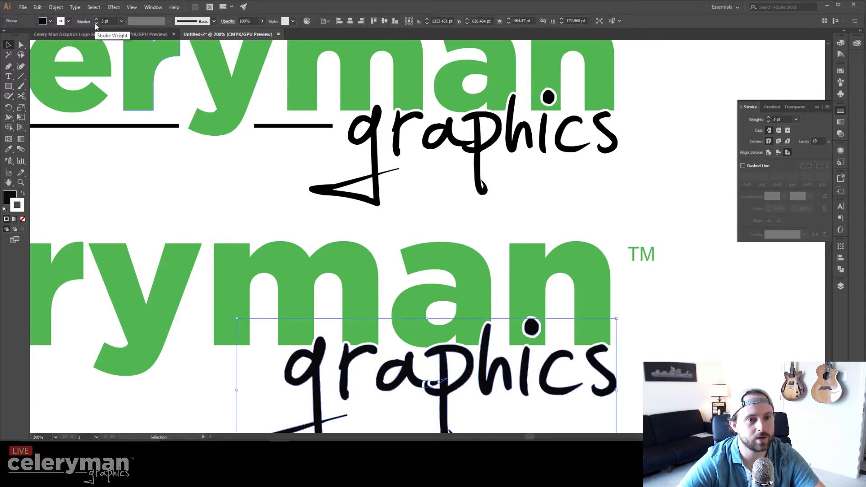
left_click(95, 23)
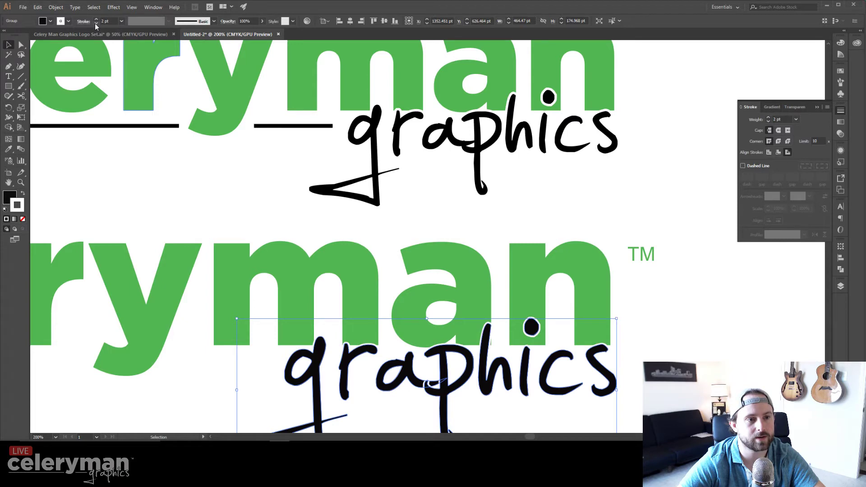
left_click(97, 18)
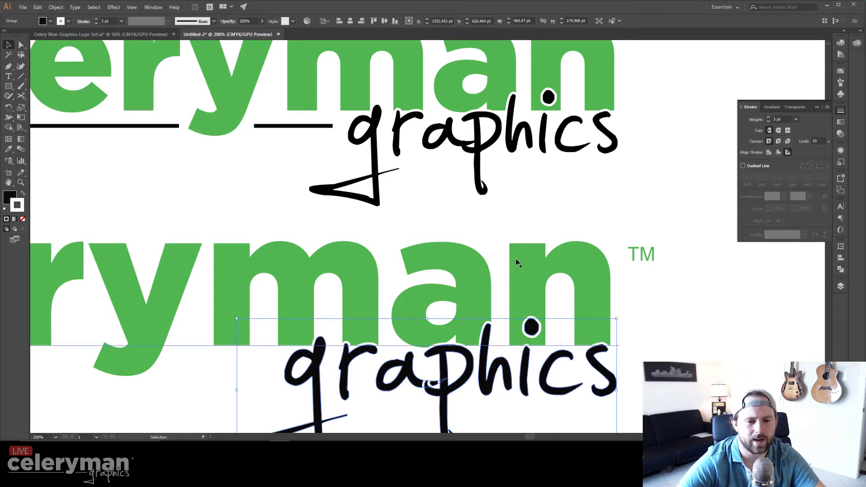
left_click(726, 353)
Draw a black rectangle about 659 by 205 pt over the lower logo's "man graphics" area and send it to the back.
scroll(715, 334, "up", 1)
key("m")
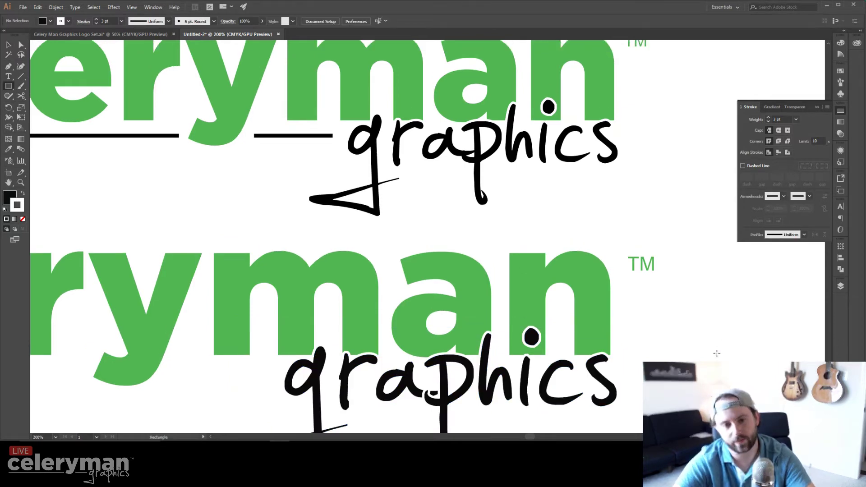
left_click_drag(723, 414, 184, 248)
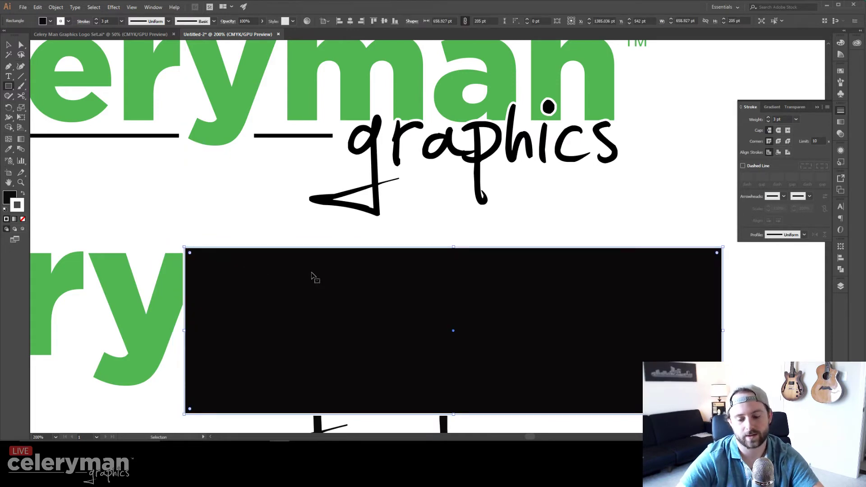
key("ctrl+shift+bracketleft")
key("v")
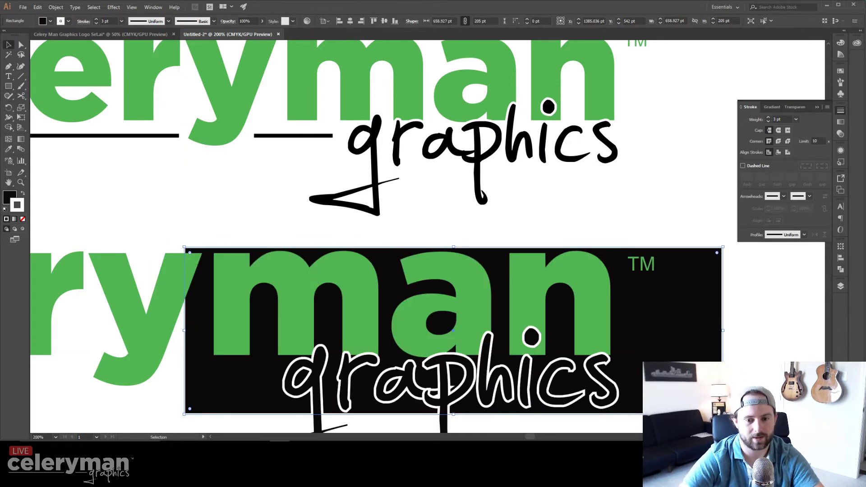
key("ctrl+shift+a")
scroll(499, 364, "down", 2)
scroll(499, 364, "up", 2)
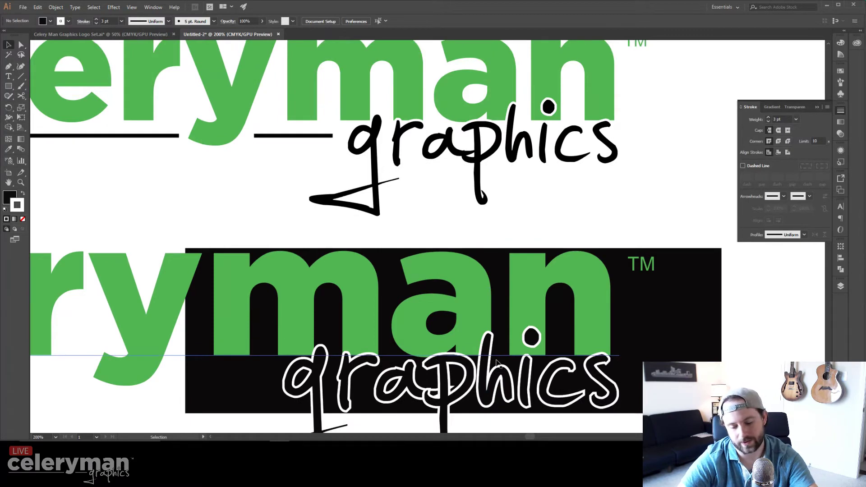
Draw a second rectangle about 547 by 226 pt over the upper reference logo's "man graphics" area and send it to the back.
key("m")
scroll(574, 307, "up", 2)
mouse_move(666, 272)
left_mouse_down()
mouse_move(226, 112)
mouse_move(218, 89)
left_mouse_up()
key("ctrl+shift+bracketleft")
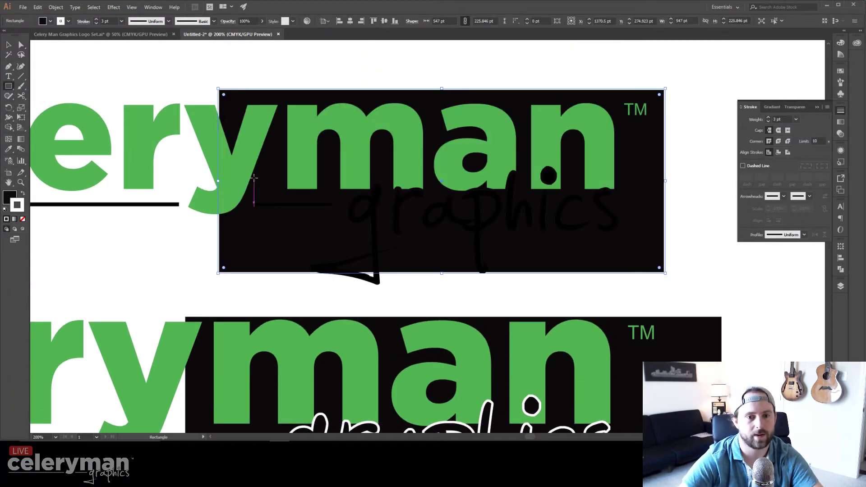
key("v")
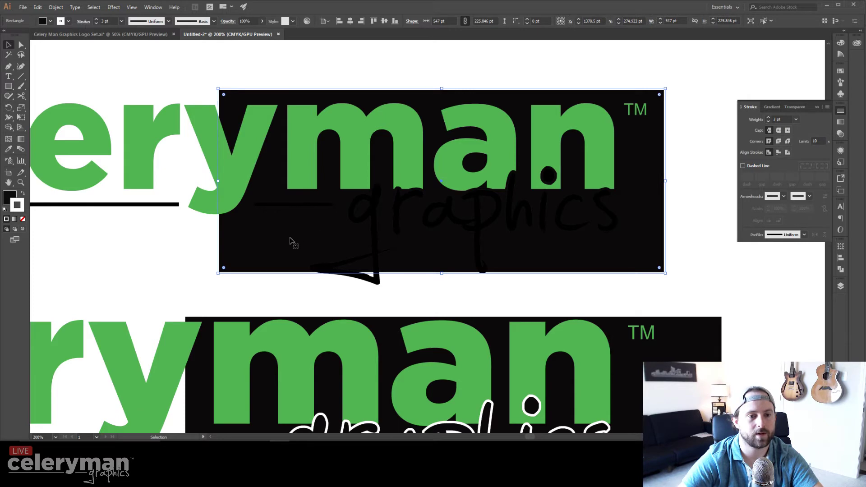
Fill the rectangle behind the upper reference logo with the muted purple 8B8AC1.
double_click(15, 200)
left_click_drag(126, 100, 126, 62)
left_click_drag(73, 48, 40, 53)
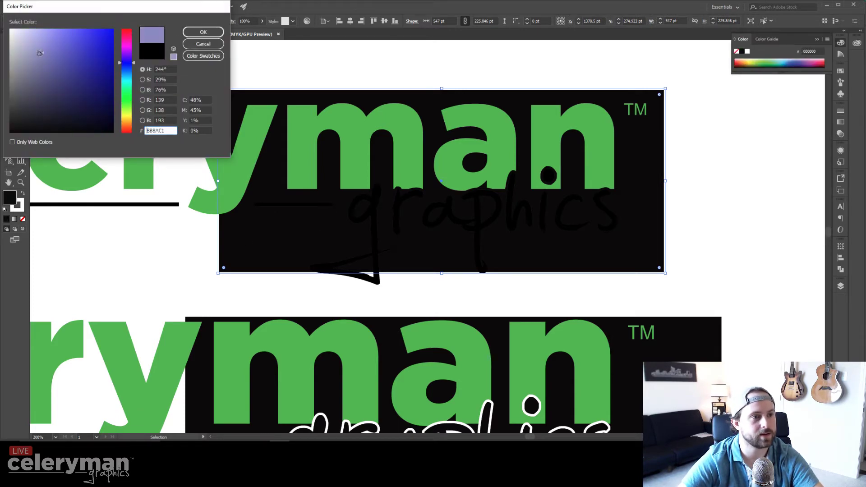
left_click(198, 32)
left_click(329, 62)
Apply the upper rectangle's purple fill to the black rectangle behind the lower logo using the Eyedropper.
scroll(310, 188, "down", 3)
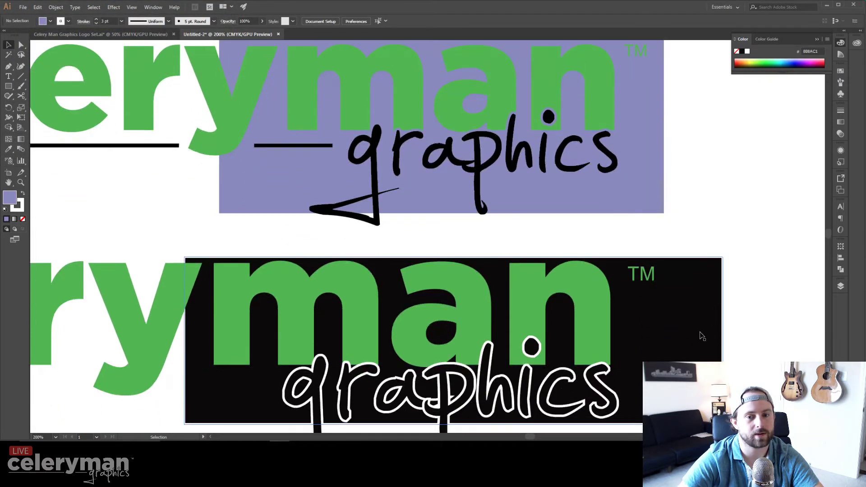
left_click(701, 336)
key("i")
left_click(628, 191)
key("v")
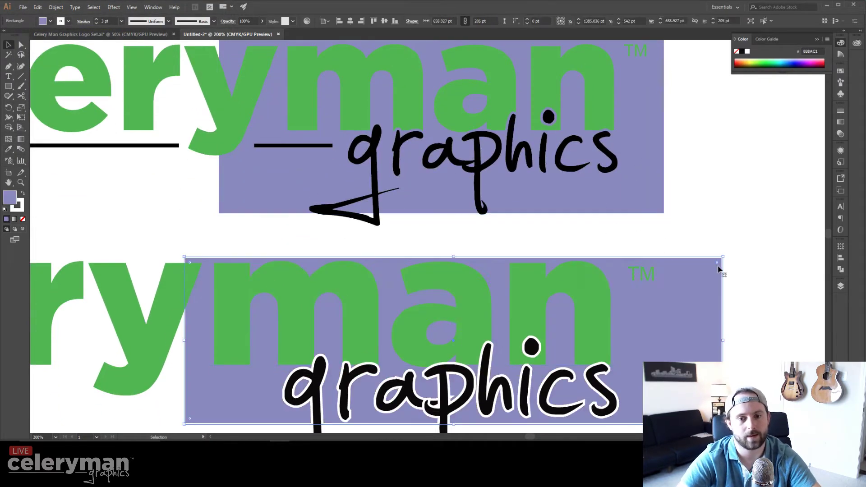
left_click(736, 255)
Delete the purple rectangle behind the upper reference logo.
scroll(551, 311, "down", 2)
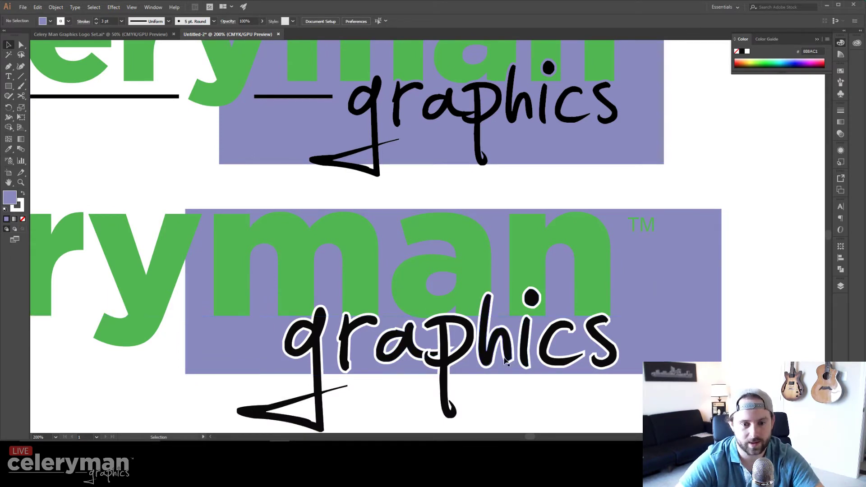
scroll(587, 312, "up", 4)
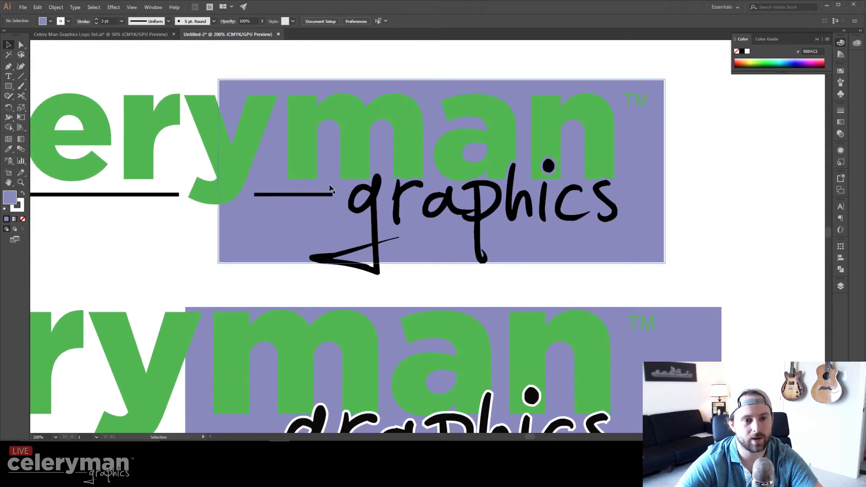
left_click(645, 200)
key("Delete")
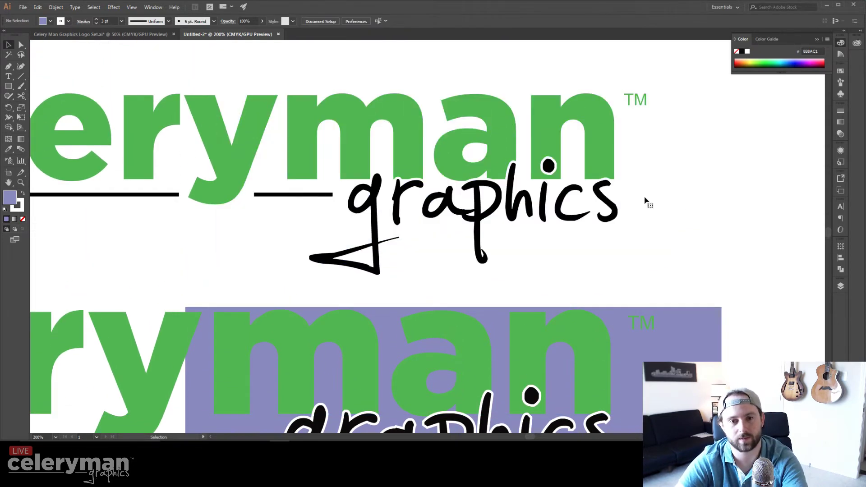
Delete the purple rectangle behind the lower celeryman graphics logo.
scroll(654, 269, "down", 3)
left_click(703, 347)
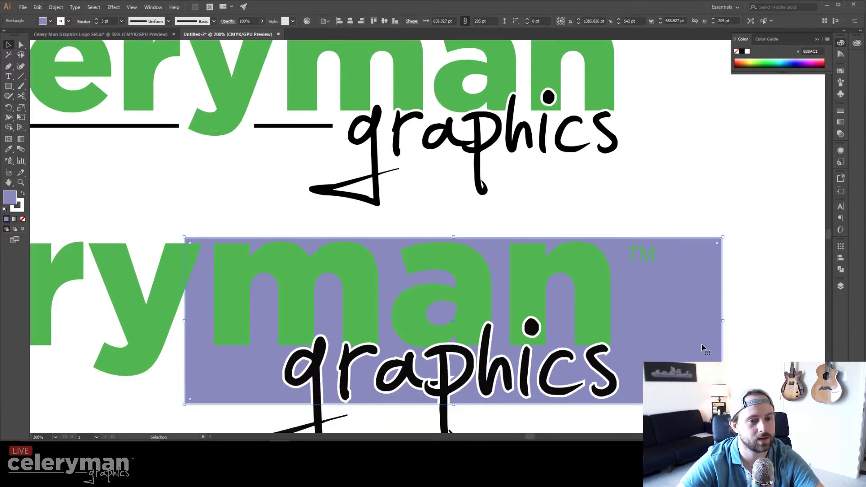
key("Delete")
scroll(677, 334, "down", 2)
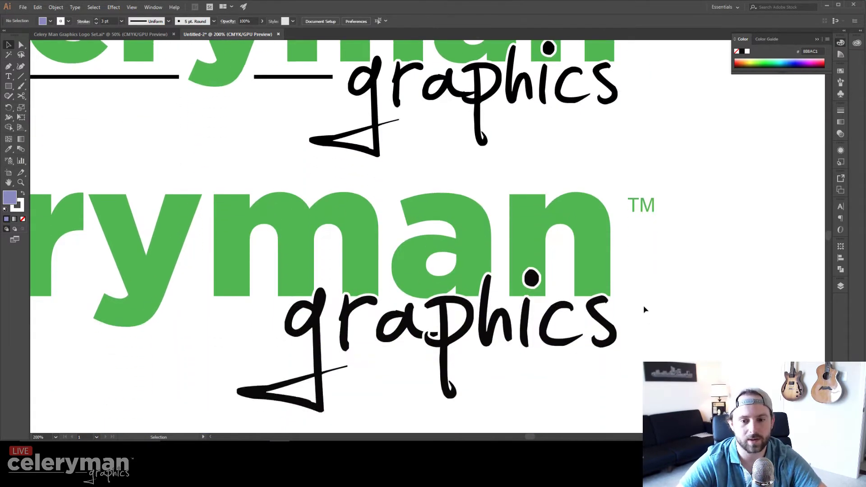
Identify the group holding the upper reference logo in Layer 1 by toggling its visibility and rename it "original logo".
left_click(605, 321)
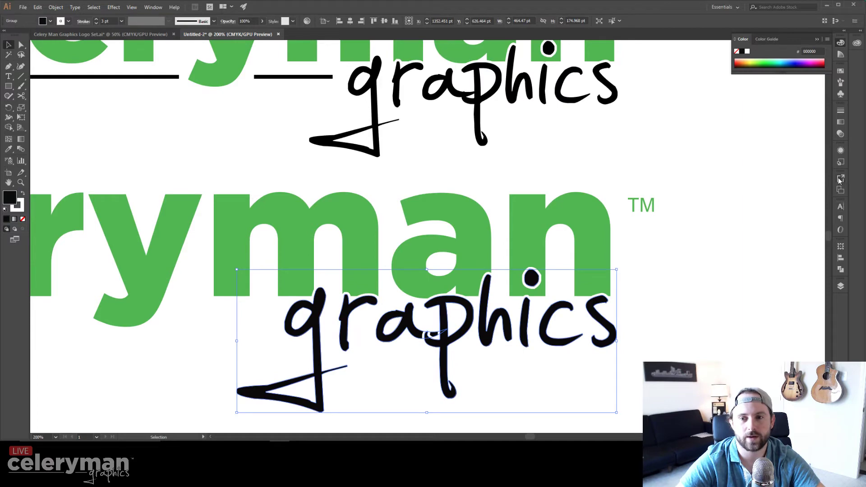
left_click(841, 287)
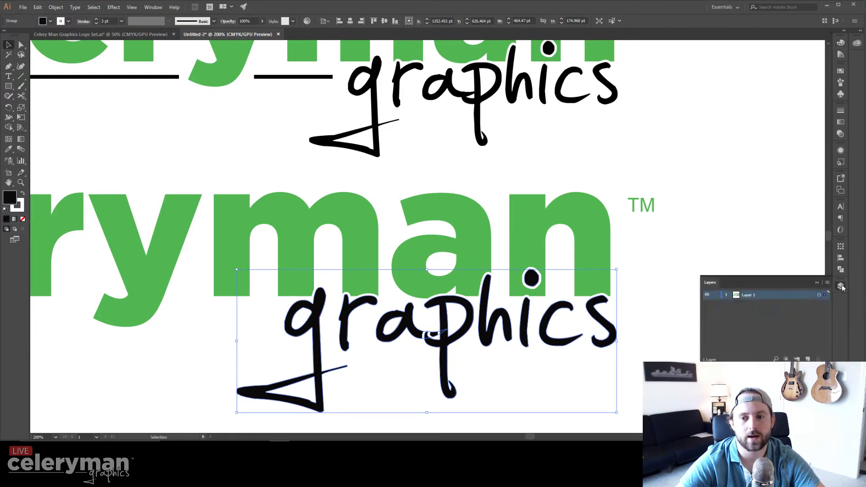
left_click(726, 295)
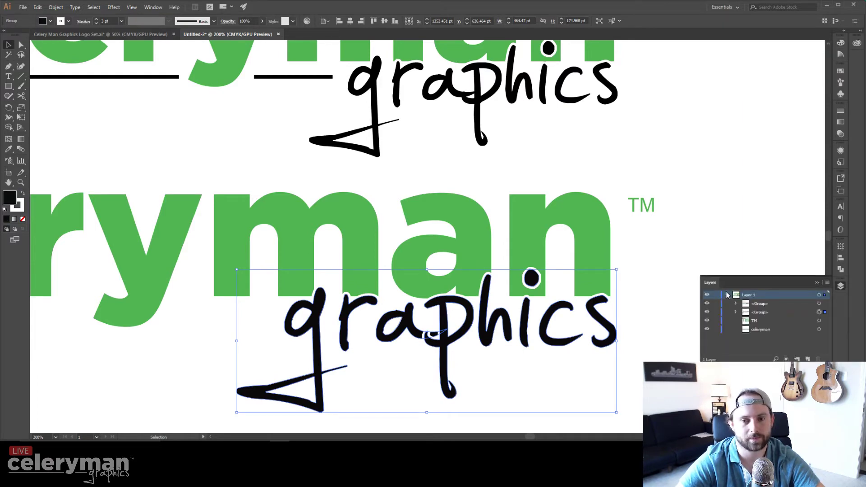
left_click(707, 304)
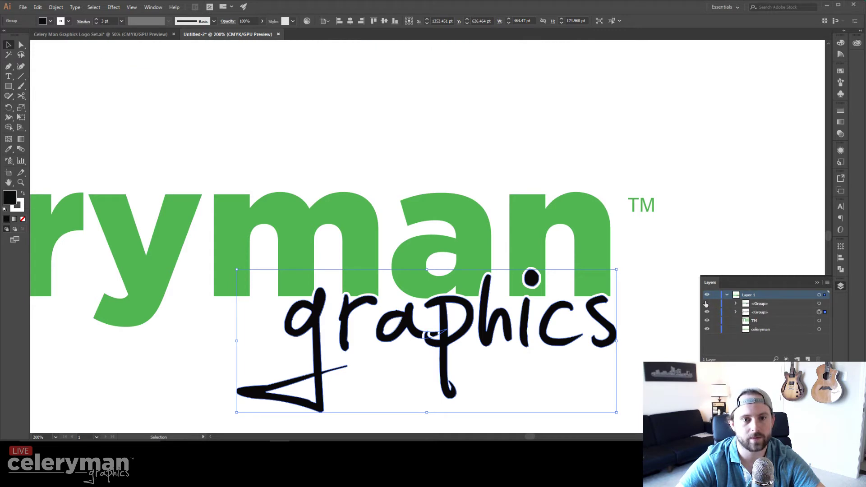
left_click(707, 303)
double_click(760, 302)
type("o")
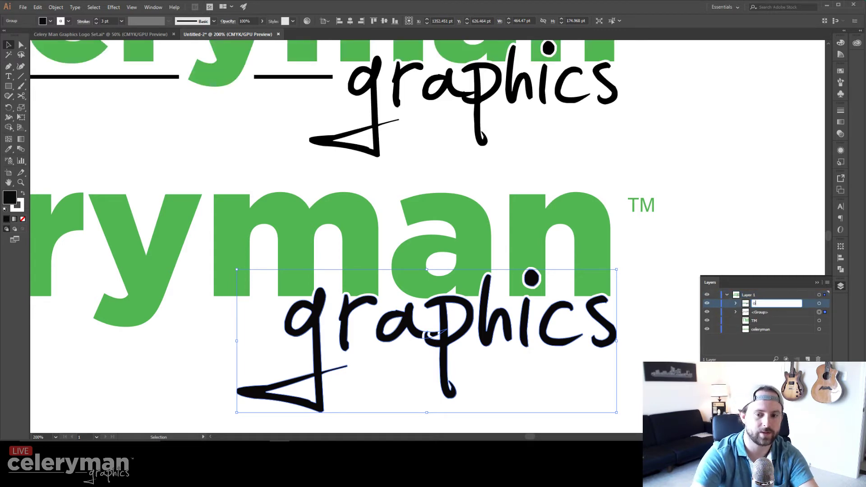
type("riginal logo")
key("Return")
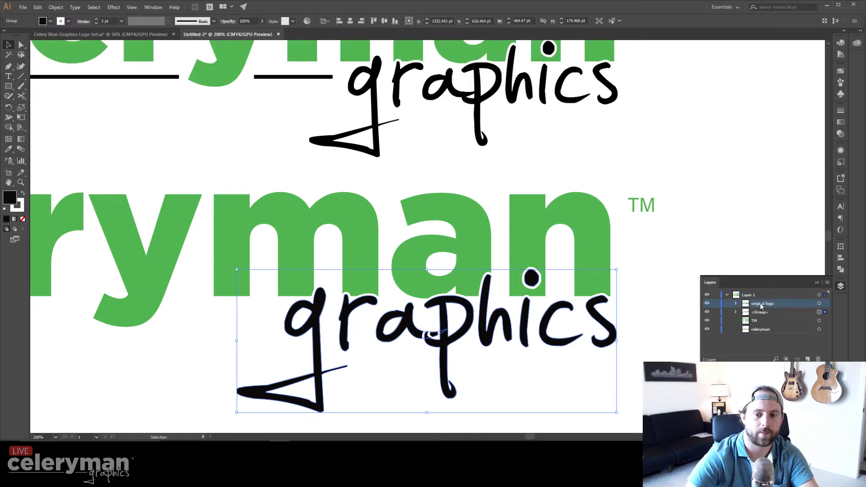
Create a new layer above Layer 1 and move the original logo group into it.
scroll(691, 162, "up", 3)
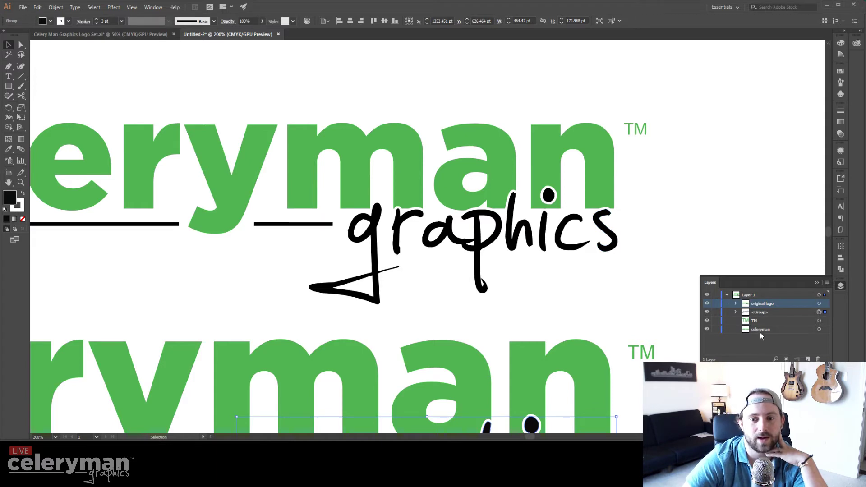
left_click(807, 359)
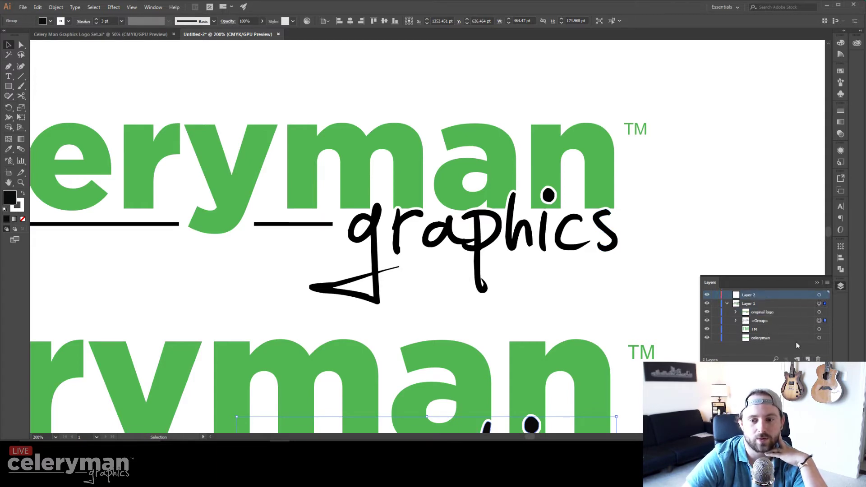
left_click_drag(753, 315, 749, 298)
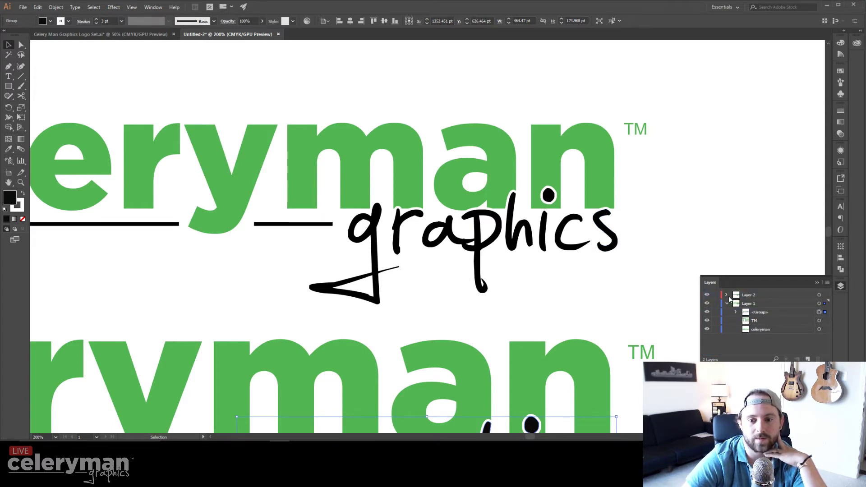
Rename the new layer "Original Logo".
double_click(742, 298)
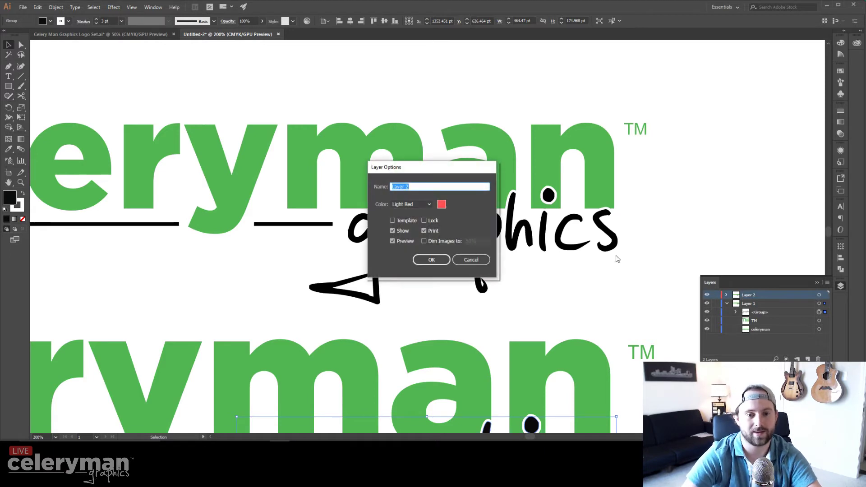
left_click(469, 259)
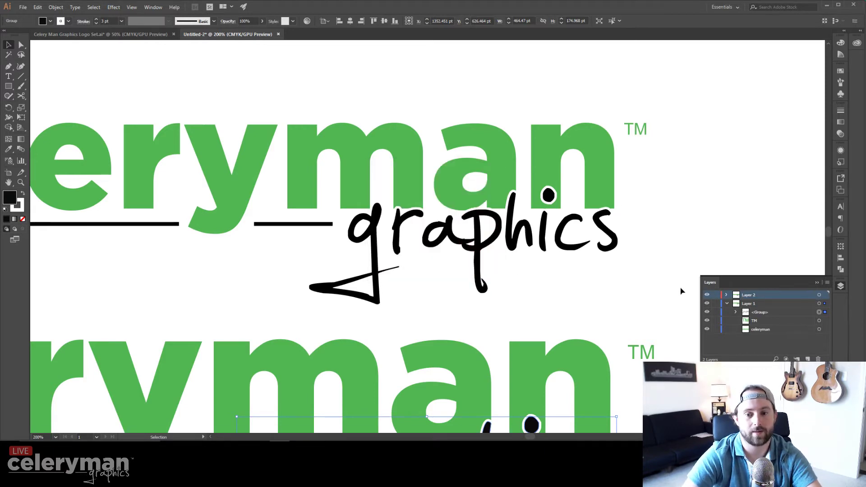
double_click(750, 296)
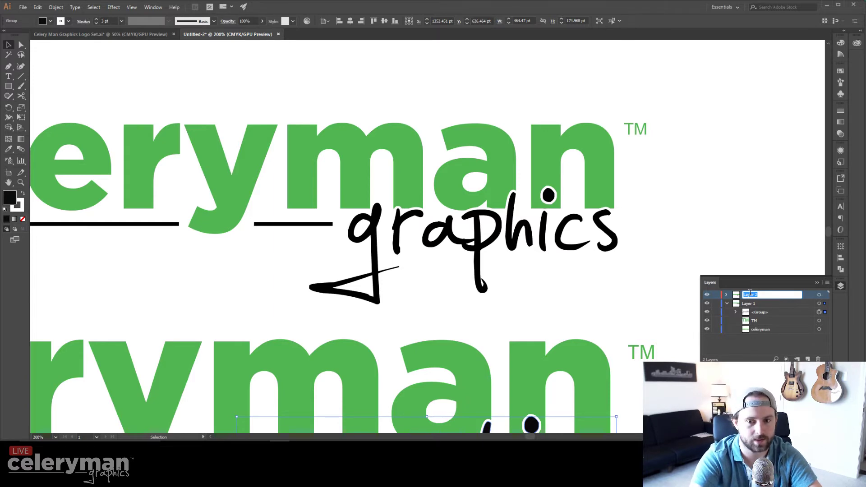
type("Original Logo")
key("Return")
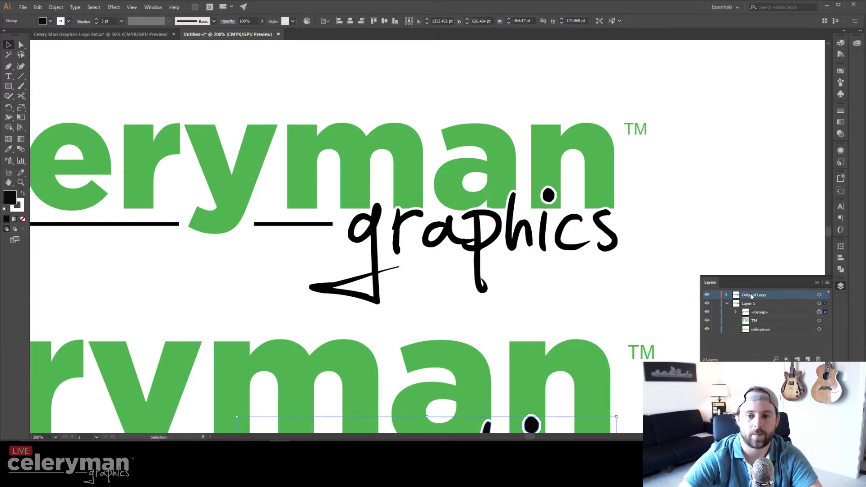
Examine the celeryman and subtitle groups inside the Original Logo layer, comparing them with the reference artwork.
left_click(726, 296)
left_click(726, 295)
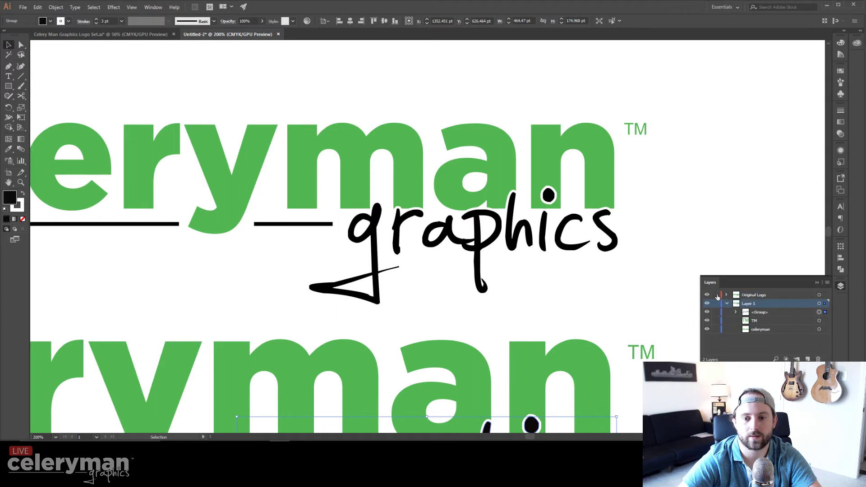
left_click(726, 295)
left_click(736, 304)
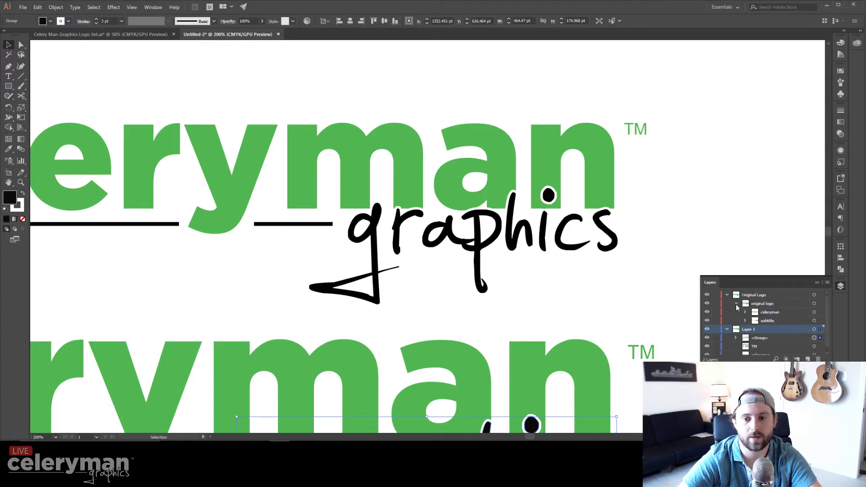
left_click(769, 313)
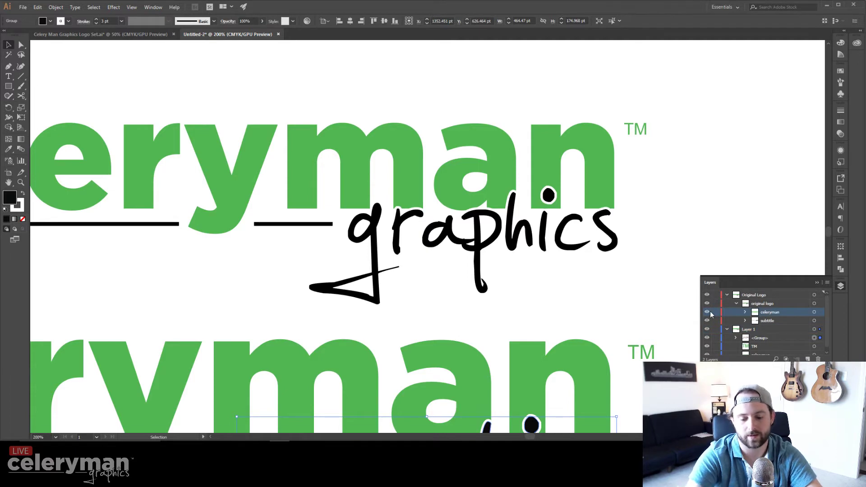
key("ctrl+minus")
key("ctrl+minus")
key("ctrl+plus")
key("ctrl+plus")
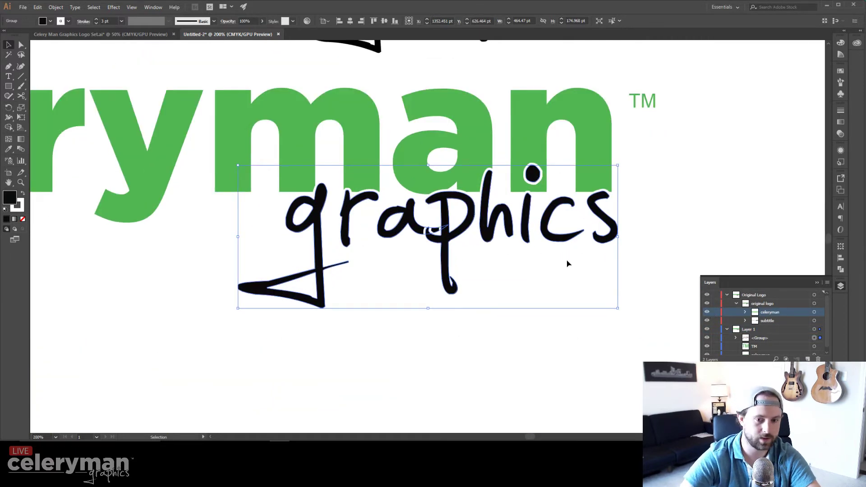
key("space")
left_click_drag(534, 211, 569, 300)
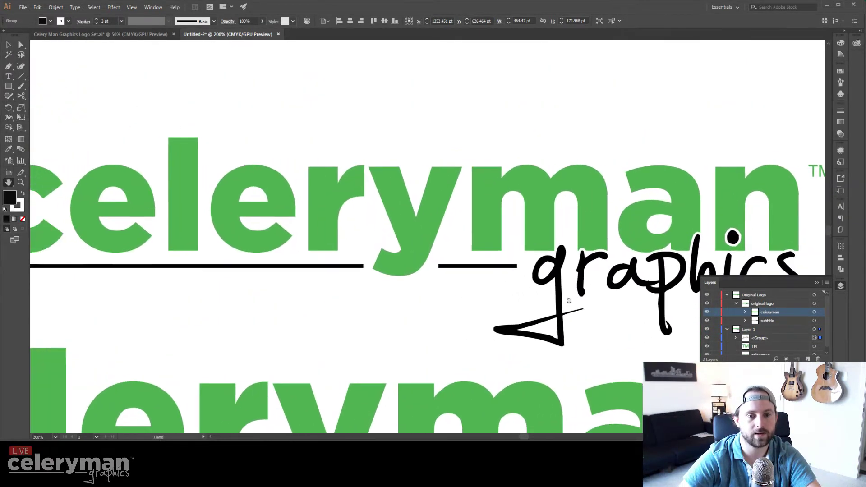
left_click(710, 313)
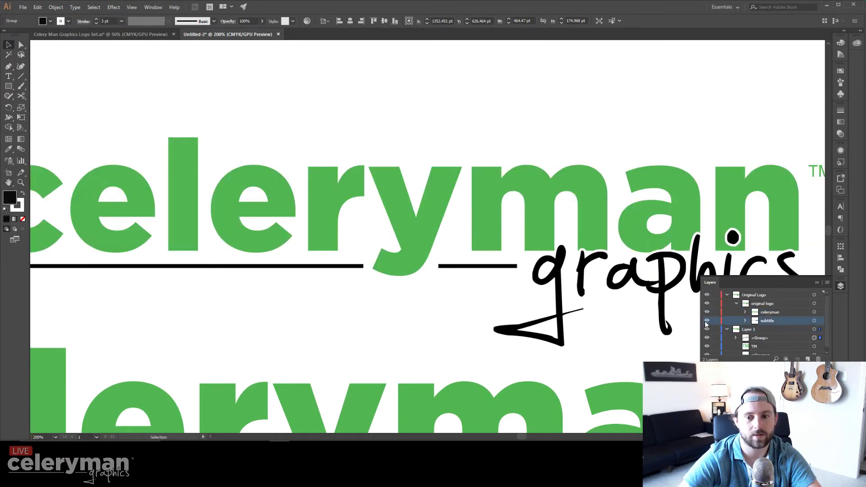
left_click(706, 321)
left_click(707, 320)
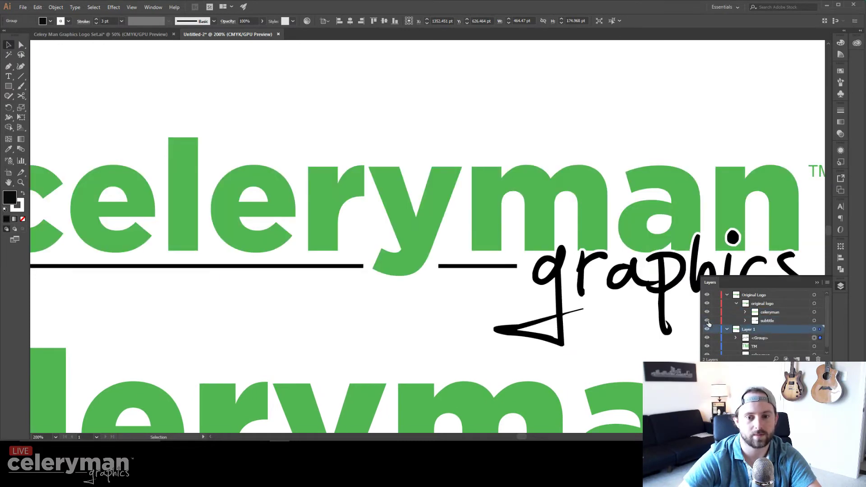
Collapse the Original Logo layer and lock it.
left_click(736, 304)
left_click(726, 295)
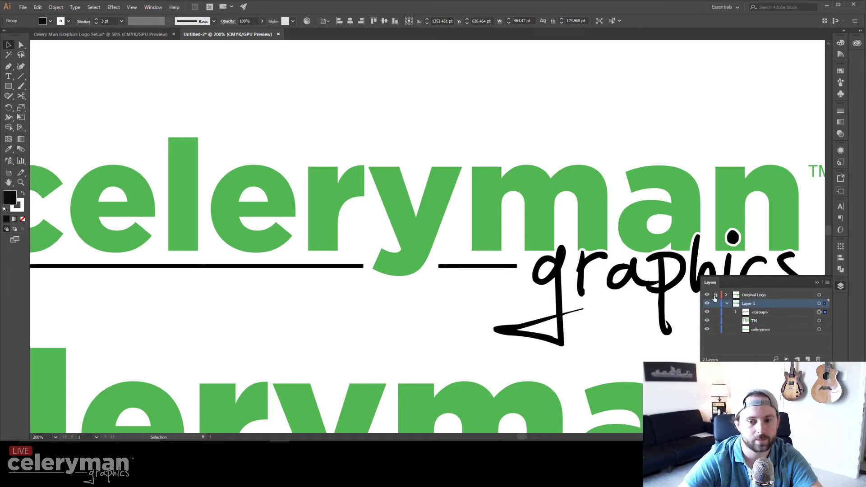
Group the lower logo's TM mark together with its celeryman text in Layer 1.
key("space")
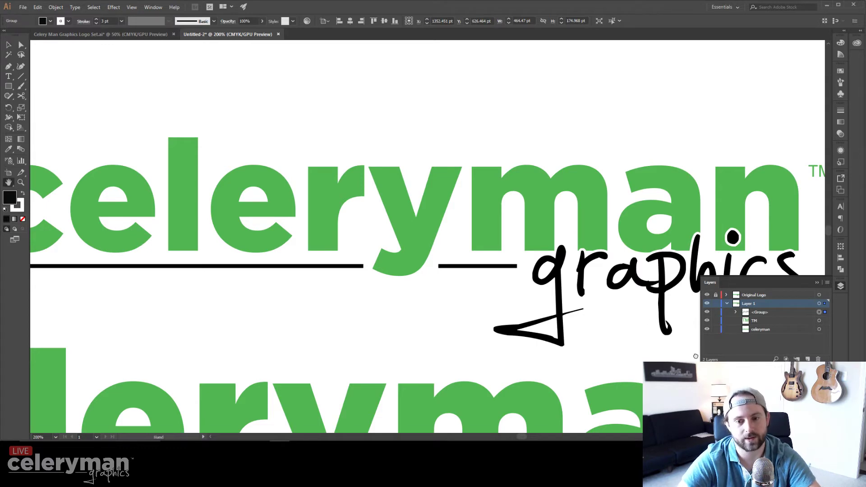
left_click_drag(698, 359, 564, 161)
left_click_drag(615, 277, 567, 219)
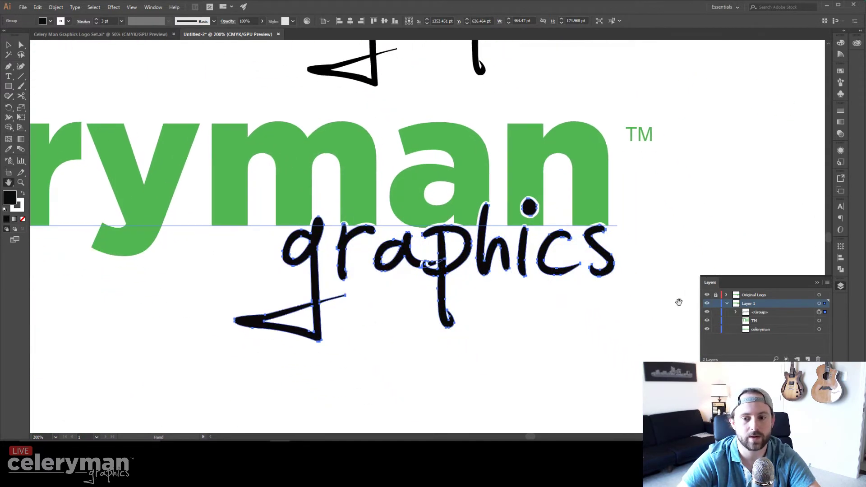
left_click(761, 321)
left_click(825, 321)
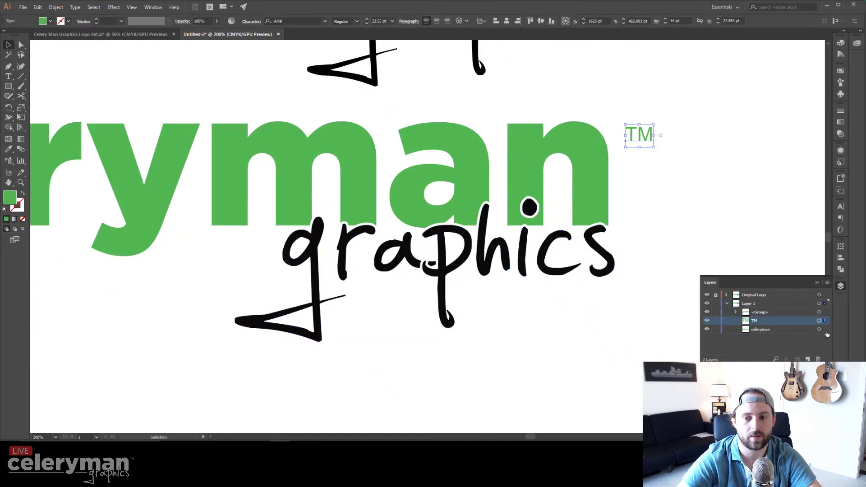
left_click(825, 330, "shift")
key("ctrl+g")
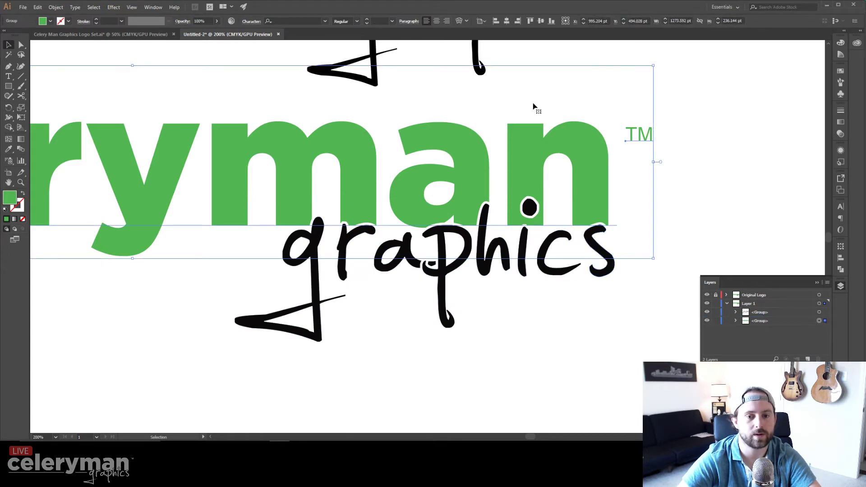
Rename the group containing the TM mark and green text "celeryman".
double_click(759, 321)
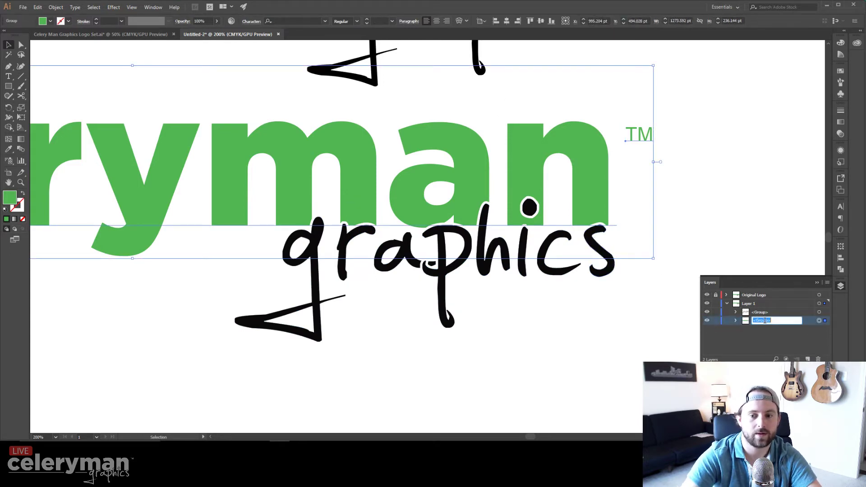
type("celeryman")
key("Return")
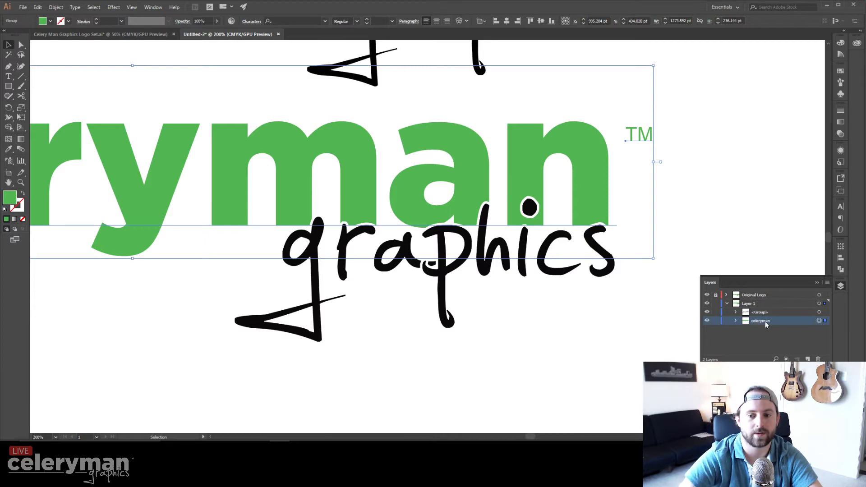
Hide and reshow the celeryman group to check which artwork it contains.
key("ctrl+1")
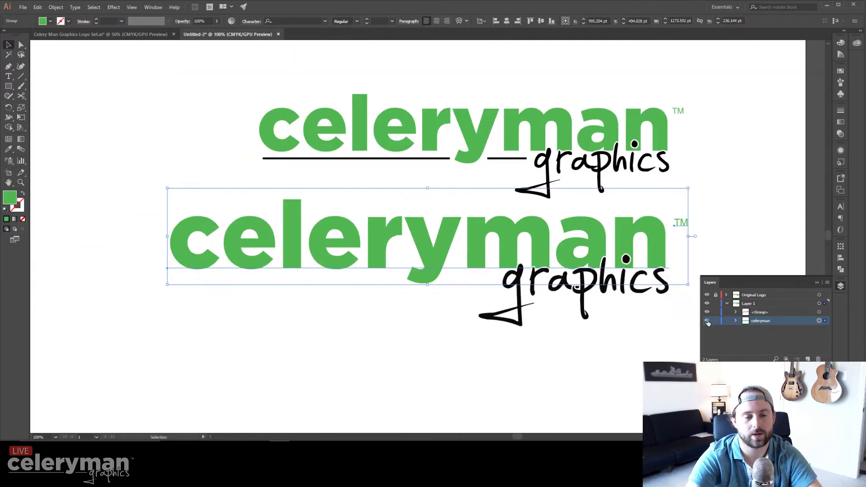
left_click(697, 339)
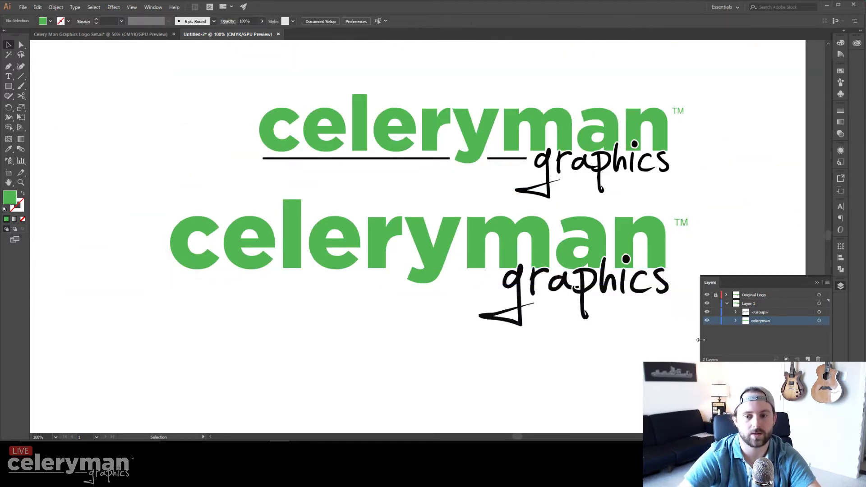
left_click(707, 320)
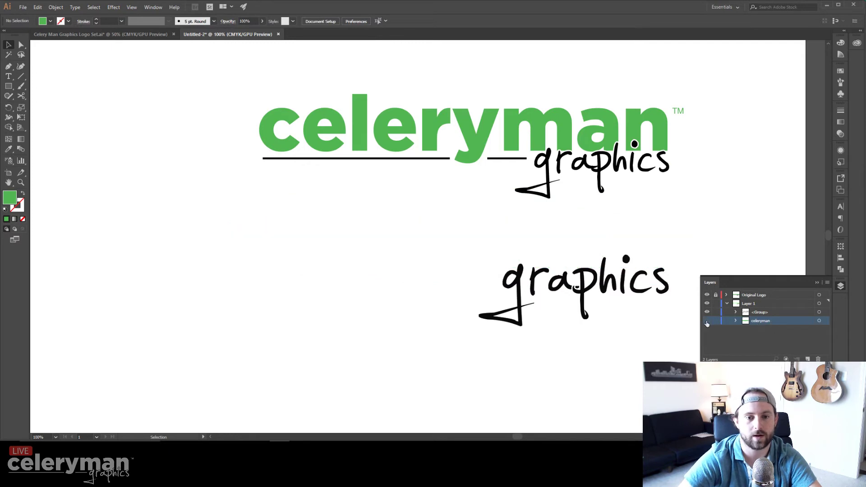
left_click(707, 321)
Try placing the celeryman group above the handwritten graphics group in Layer 1's stacking order, and undo the move.
left_click_drag(748, 321, 749, 310)
key("ctrl+equal")
key("ctrl+equal")
key("ctrl+equal")
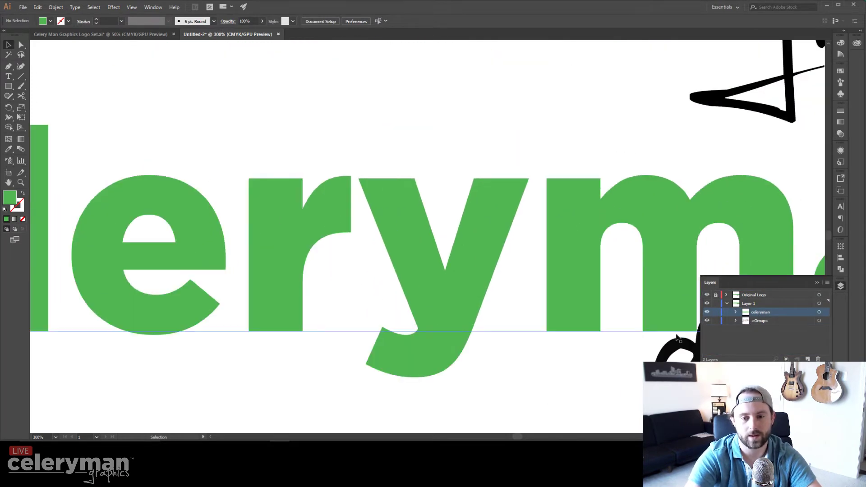
key("ctrl+z")
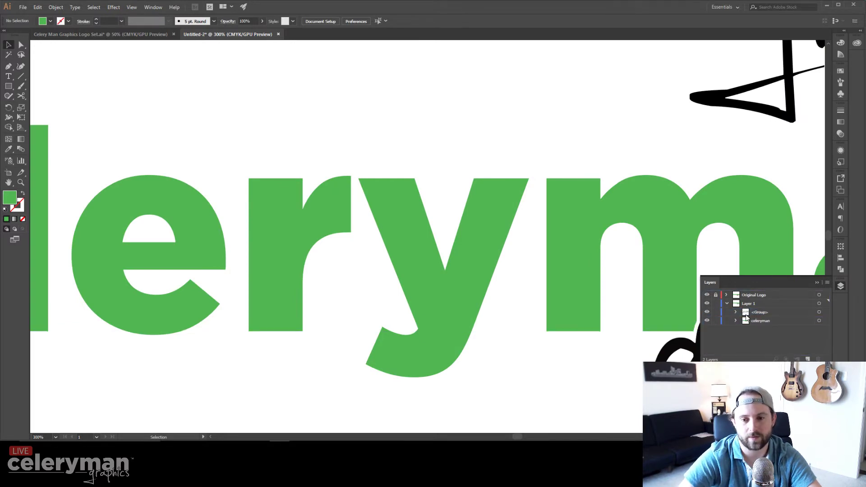
Rename the handwritten graphics group in Layer 1 "subtitle", and hide and reshow it to check its artwork.
left_click_drag(622, 316, 237, 212)
left_click(762, 313)
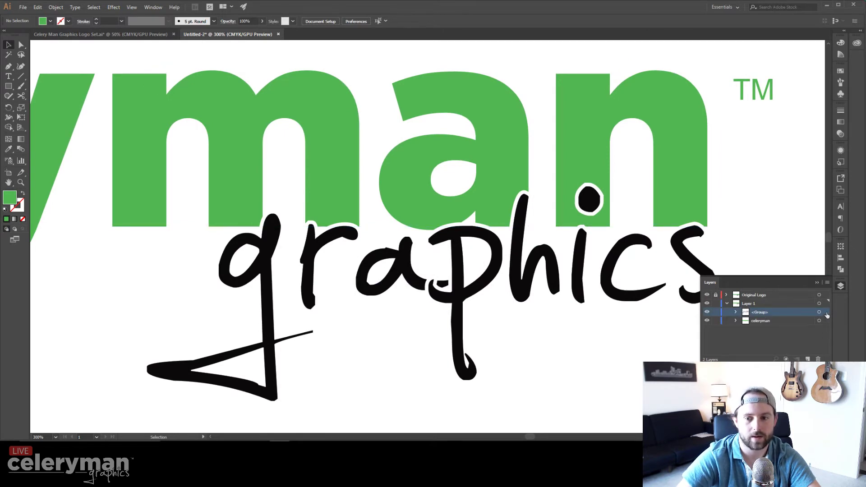
double_click(760, 312)
type("subtitle")
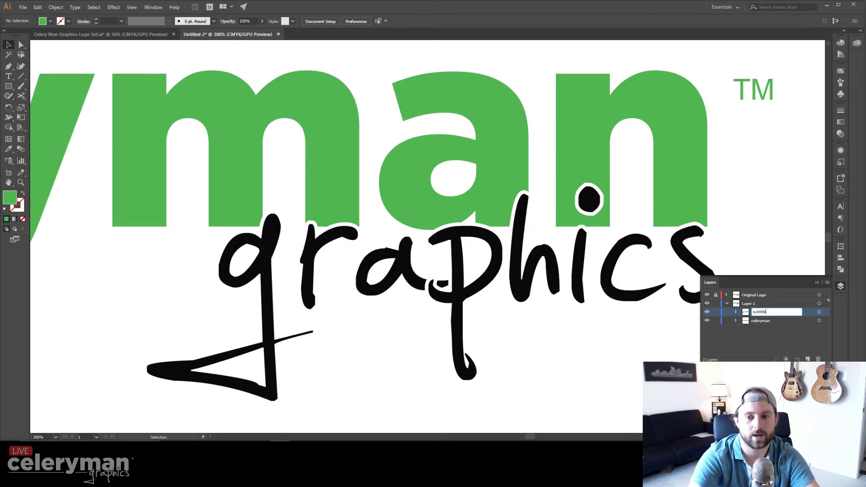
key("Return")
left_click(707, 312)
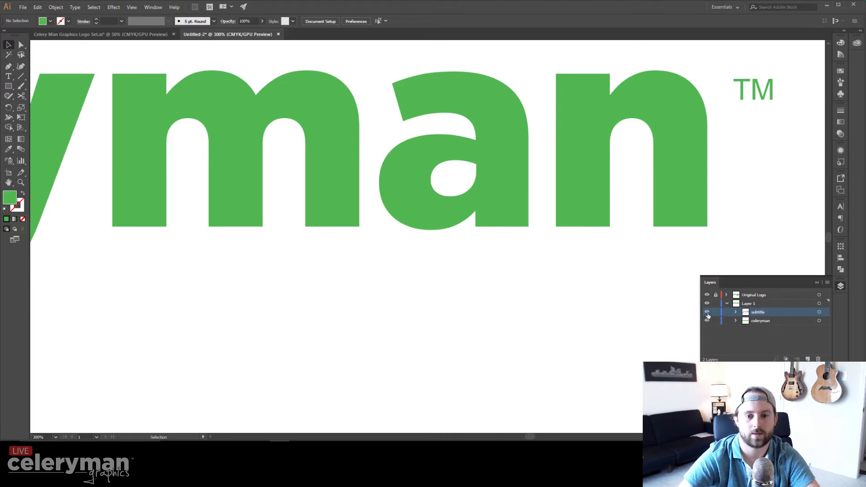
left_click(707, 312)
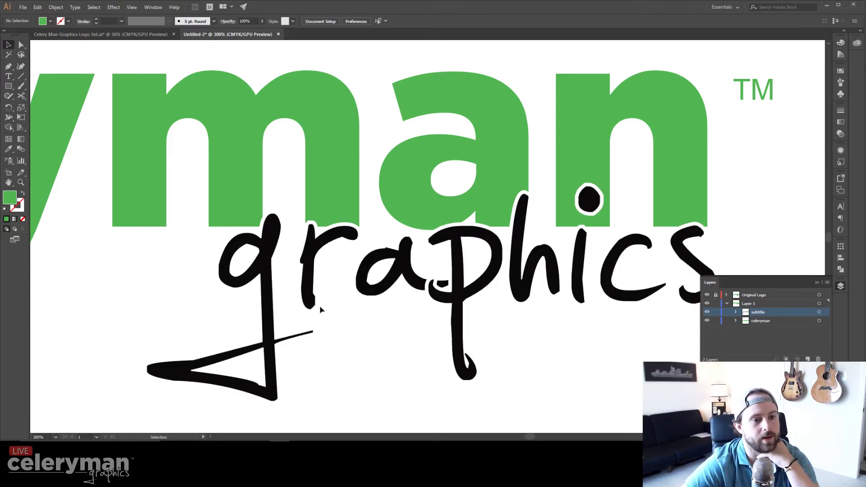
Remove the white stroke from the lower logo's handwritten graphics subtitle.
left_click(256, 276)
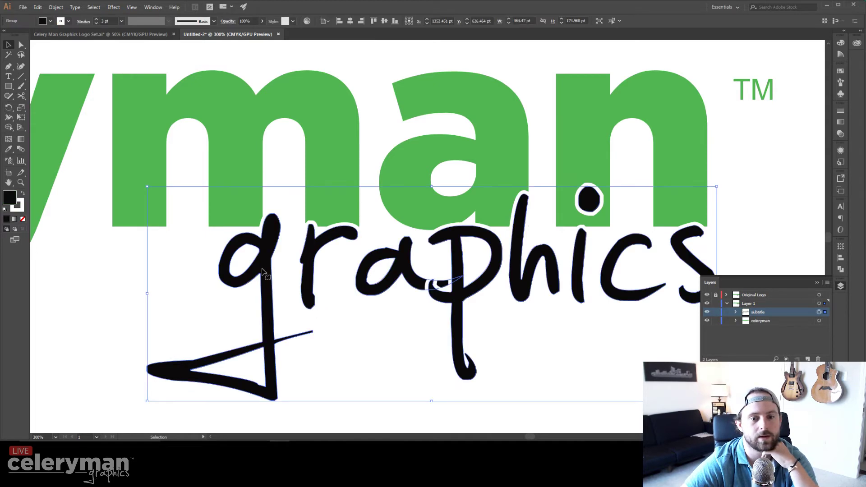
left_click(19, 207)
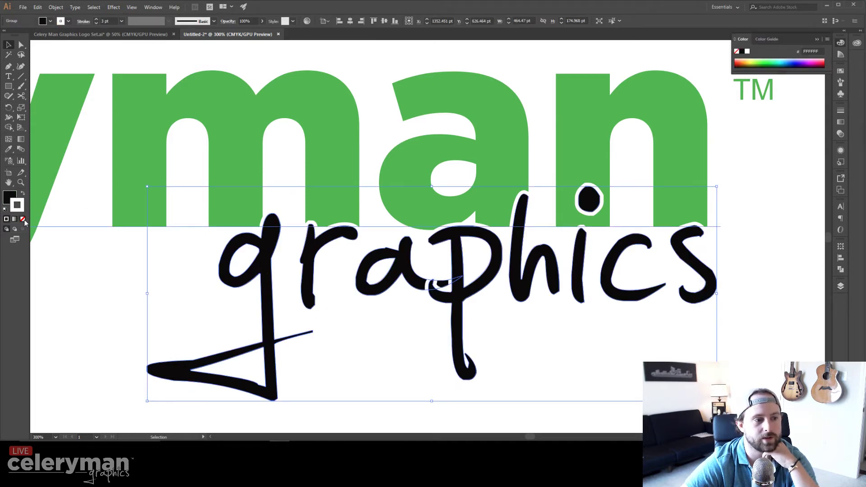
left_click(23, 219)
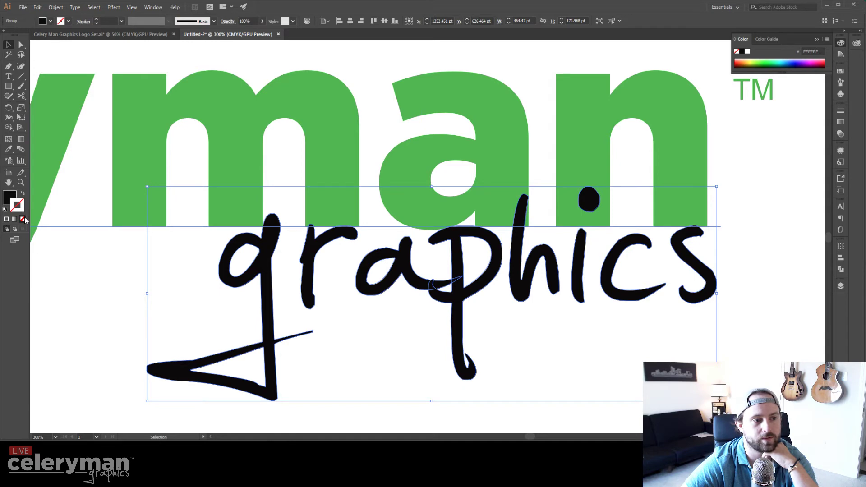
Try removing the handwritten subtitle's fill, and restore its solid black fill.
left_click(7, 197)
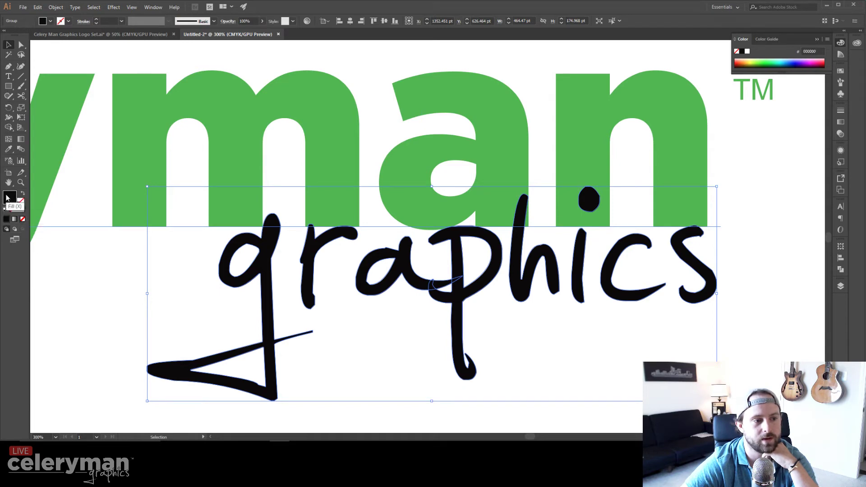
left_click(22, 209)
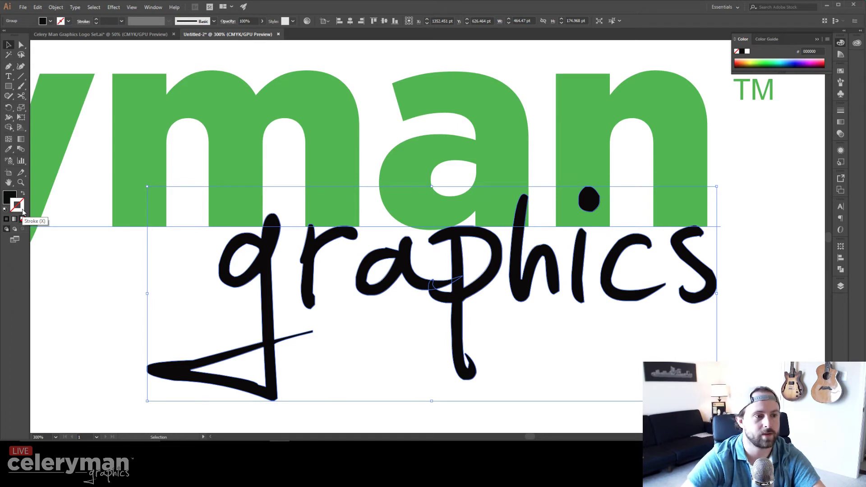
key("x")
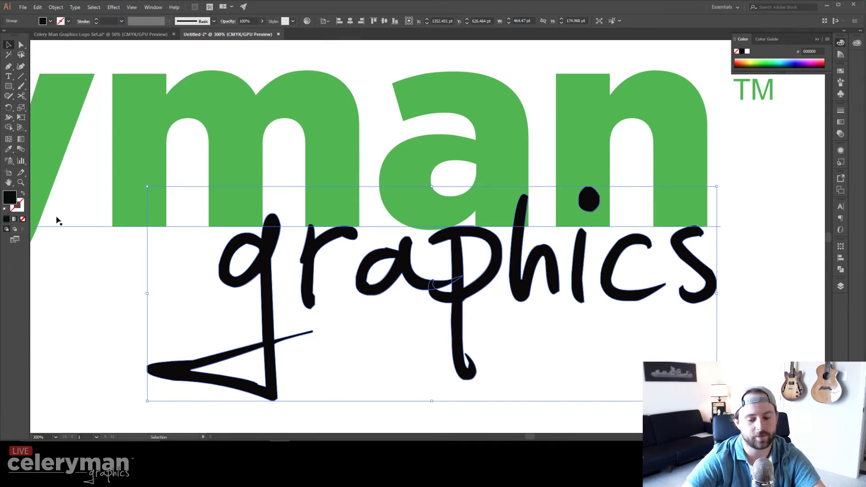
key("slash")
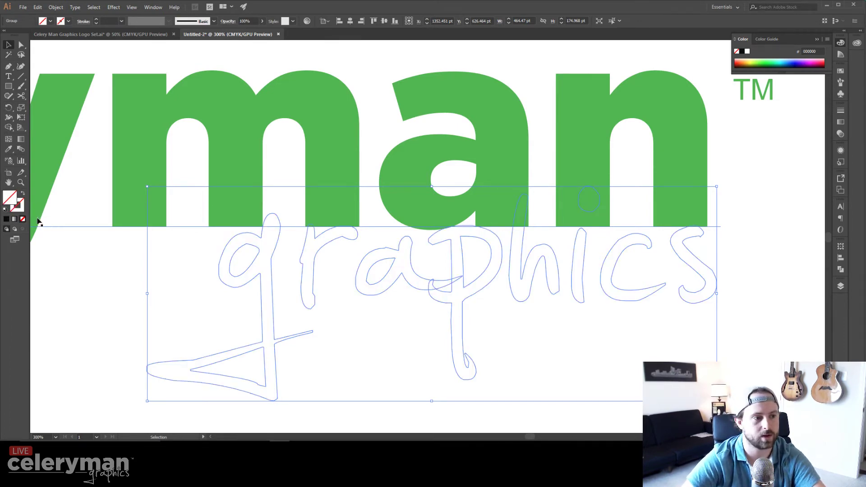
left_click(7, 218)
left_click(93, 280)
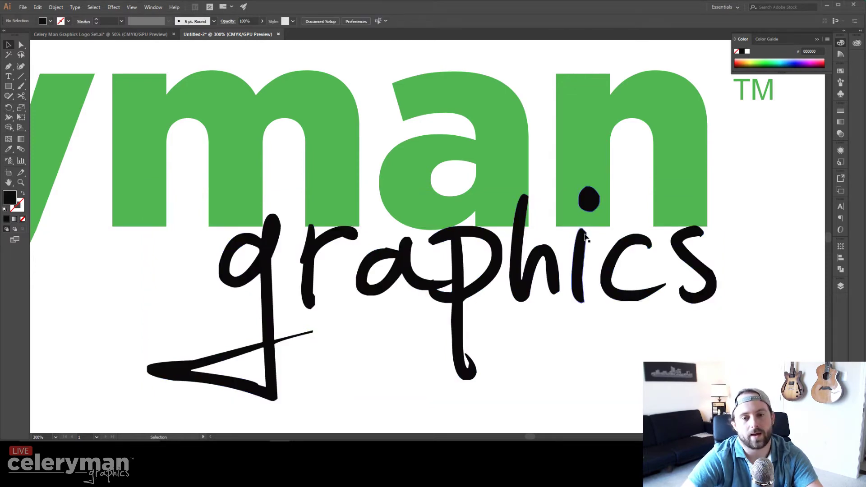
Compare the subtitle with the original logo, try duplicating its group in Layer 1, and remove the duplicate.
left_click(585, 238)
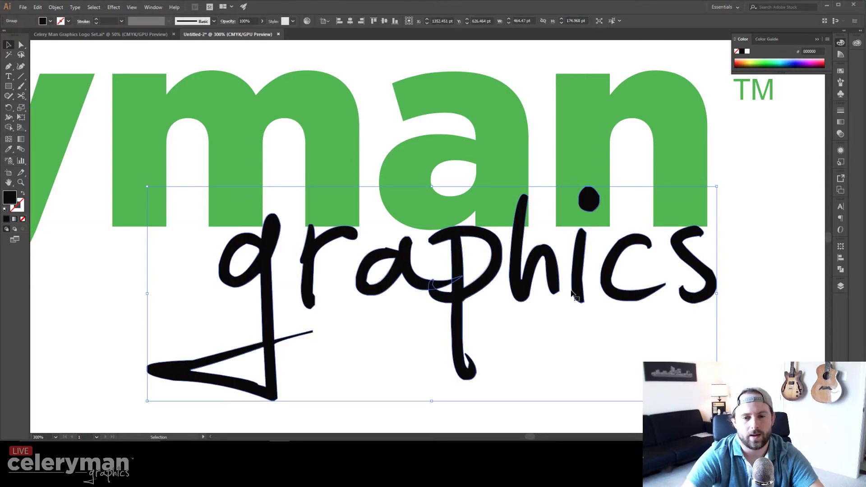
left_click(840, 287)
scroll(624, 228, "down", 2)
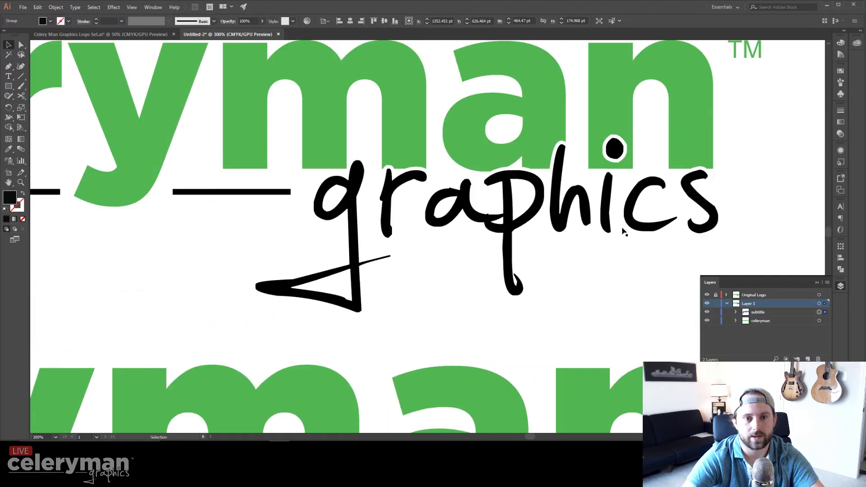
scroll(588, 248, "down", 8)
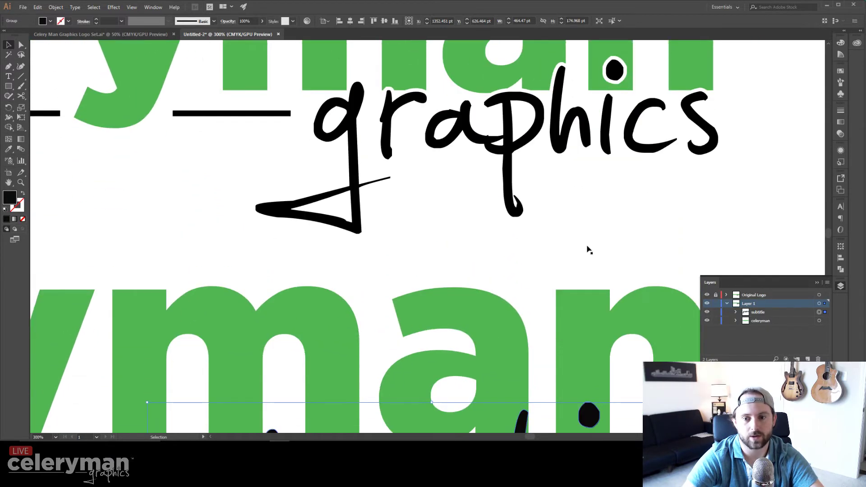
left_click_drag(800, 312, 808, 359)
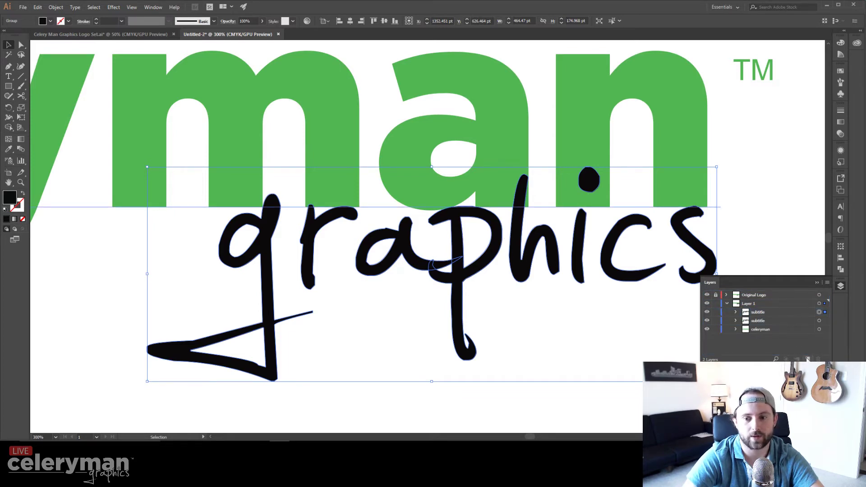
key("Delete")
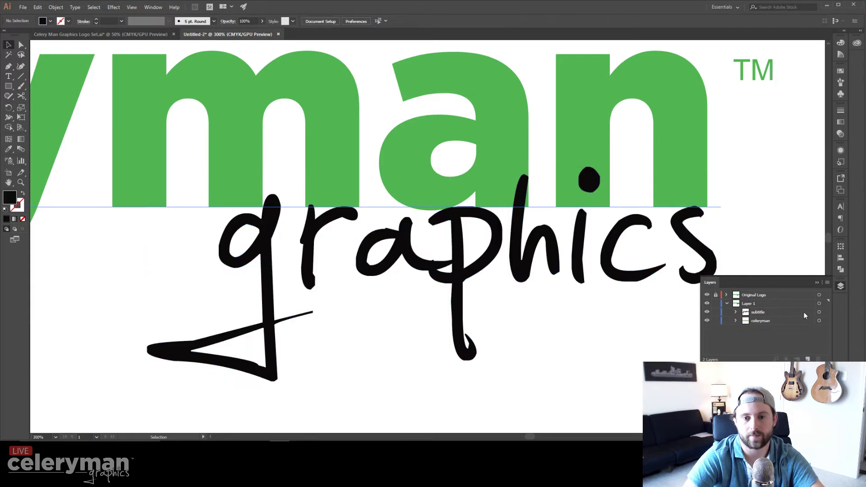
Paste a copy of the handwritten subtitle directly in front of itself and check that copy in Layer 1.
left_click(803, 312)
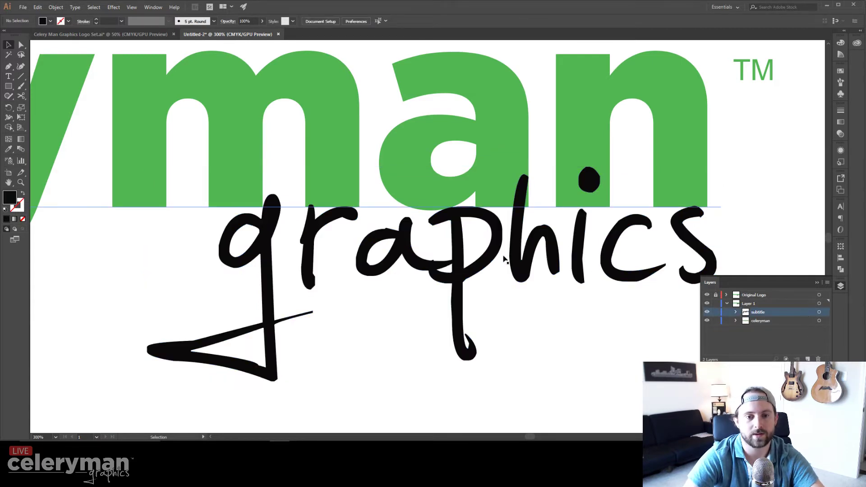
left_click(817, 282)
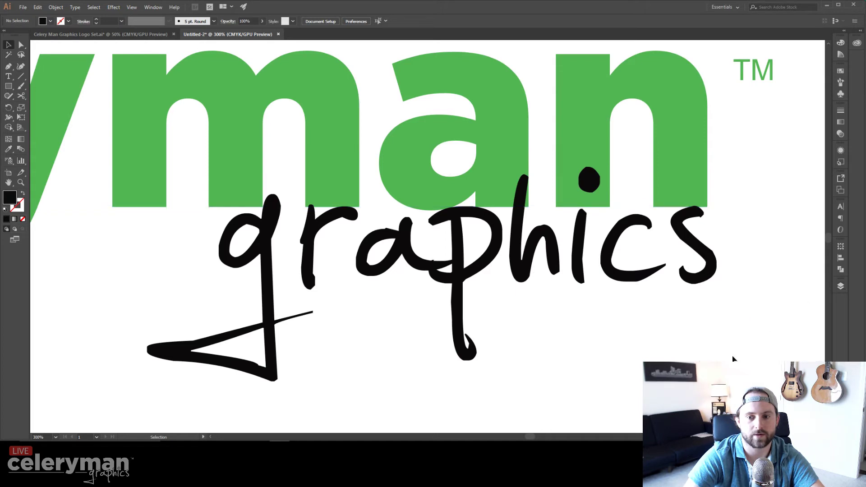
left_click(618, 275)
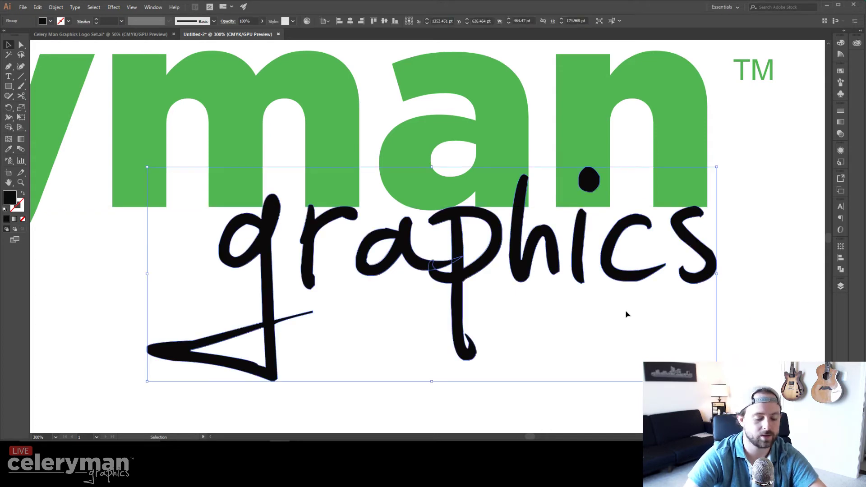
key("a")
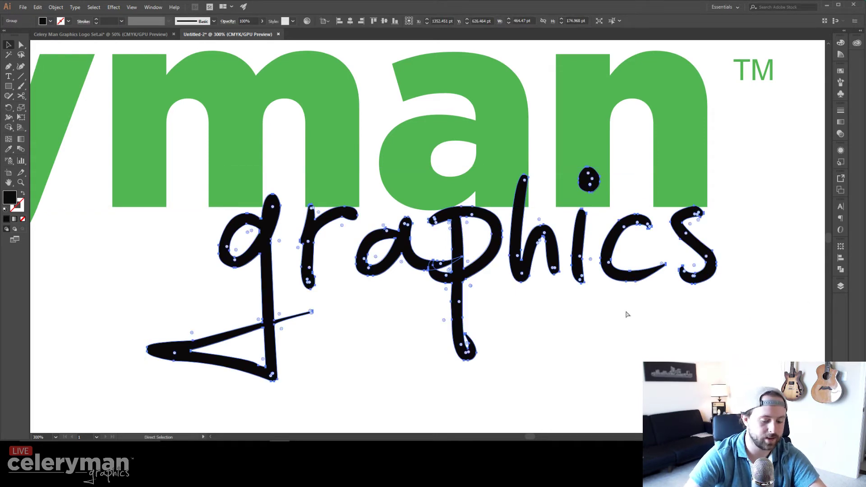
key("v")
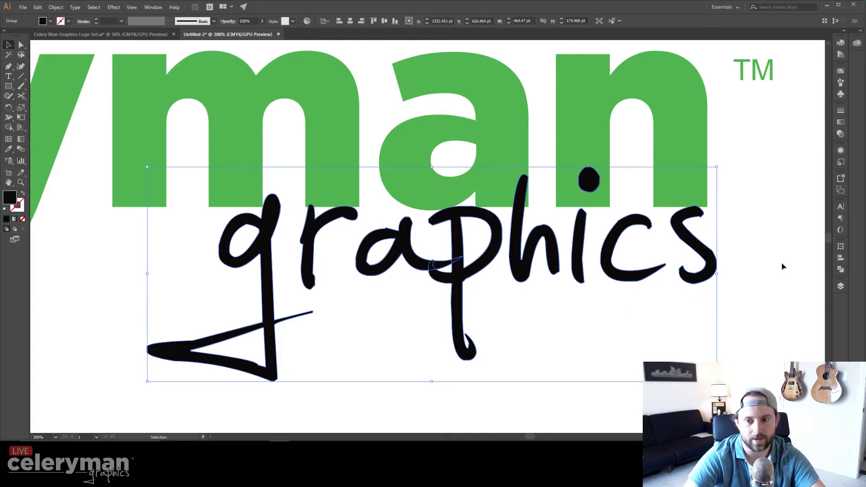
left_click(841, 287)
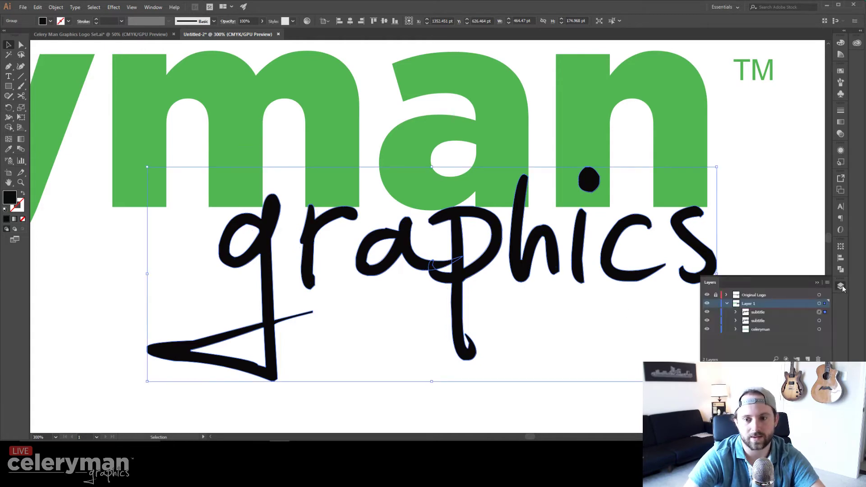
left_click(775, 312)
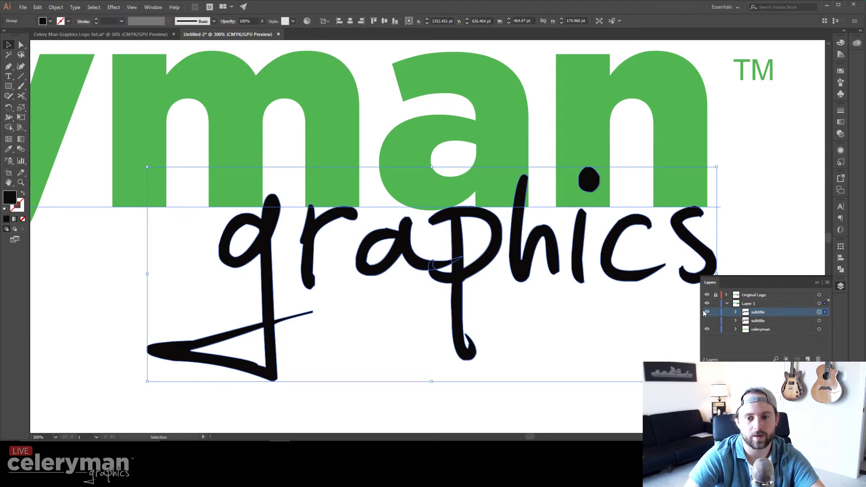
left_click(707, 313)
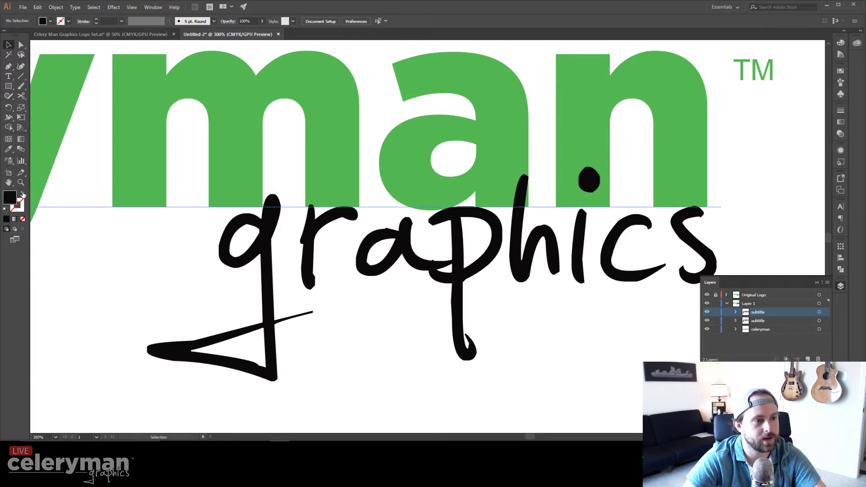
left_click(23, 194)
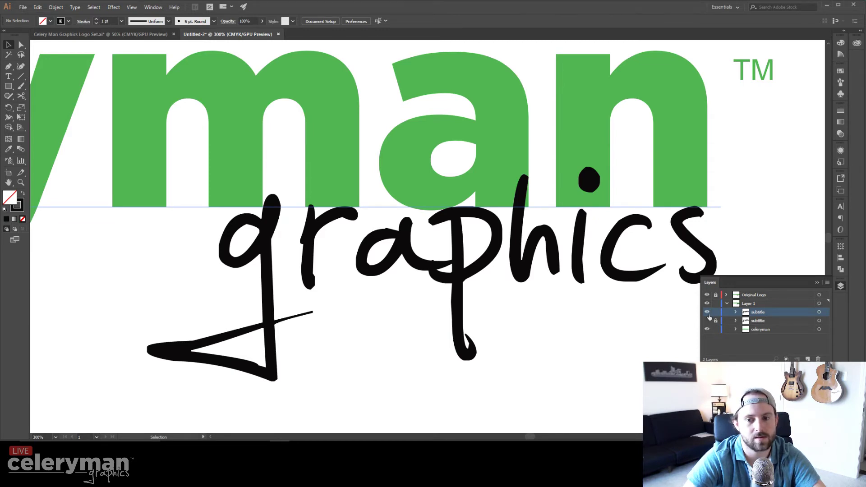
left_click(707, 313)
left_click(708, 313)
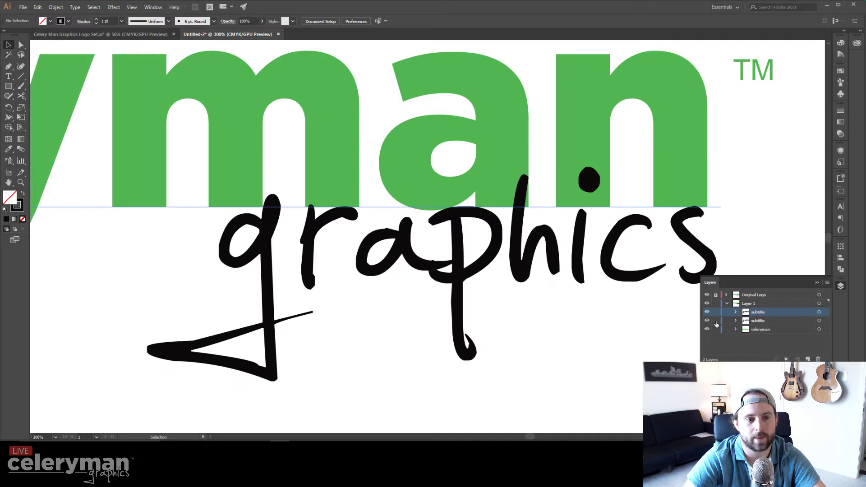
Lock and hide the lower of the two subtitle groups in Layer 1.
left_click(764, 323)
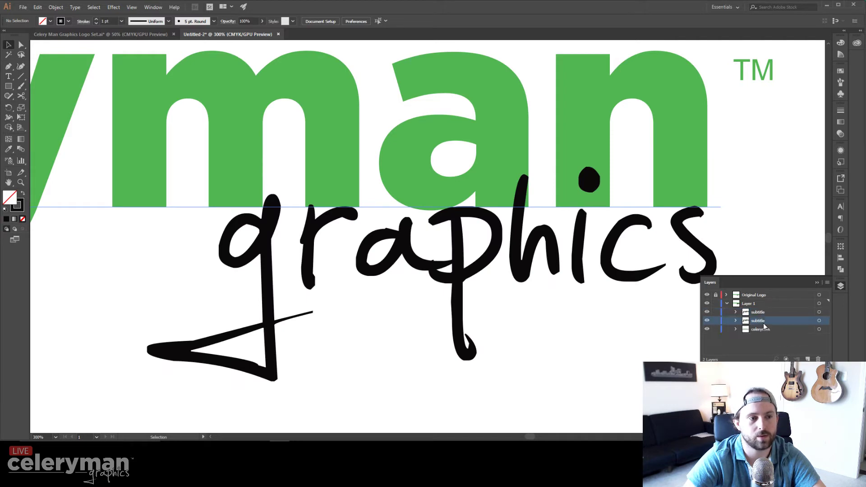
left_click(825, 321)
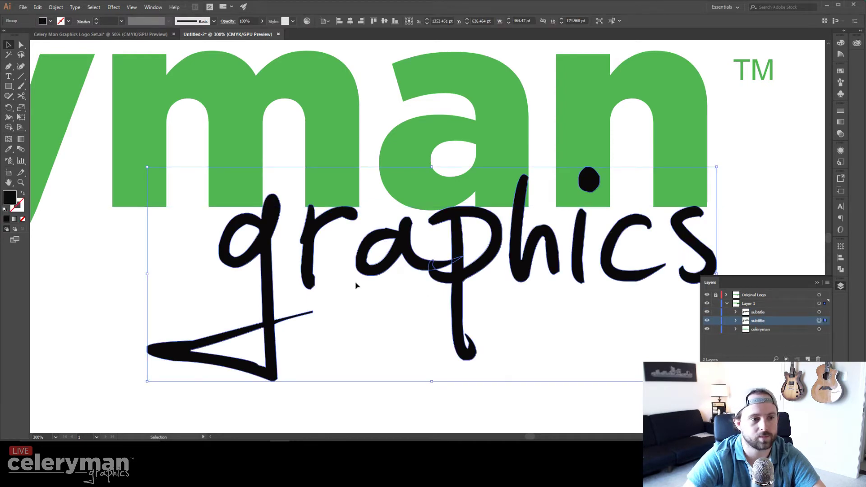
left_click(715, 320)
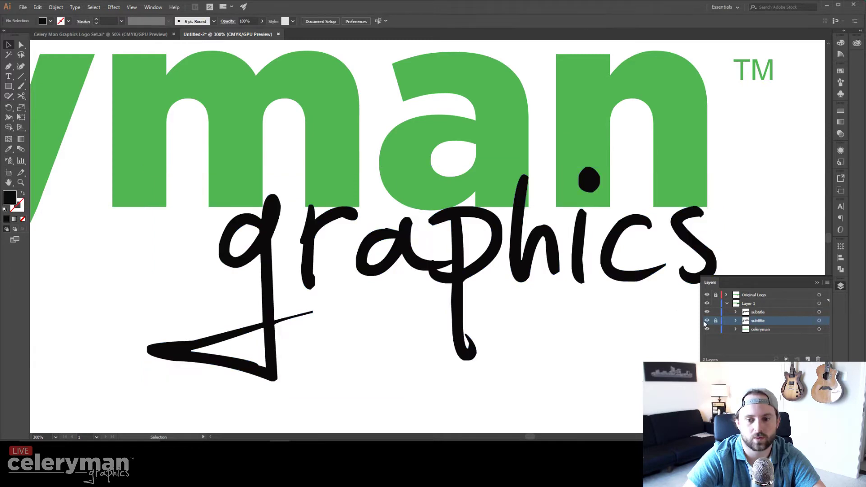
Swap the upper subtitle group's fill and stroke to leave only a black outline, and set its stroke weight to 4 pt.
left_click(769, 314)
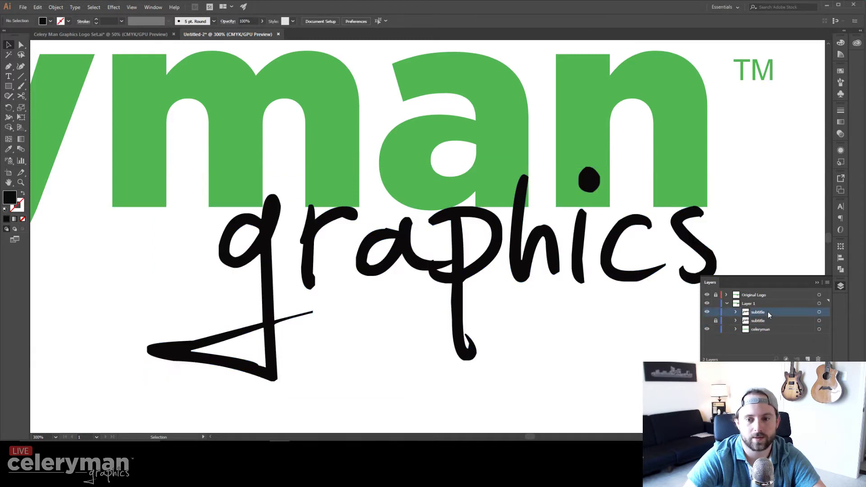
left_click(819, 312)
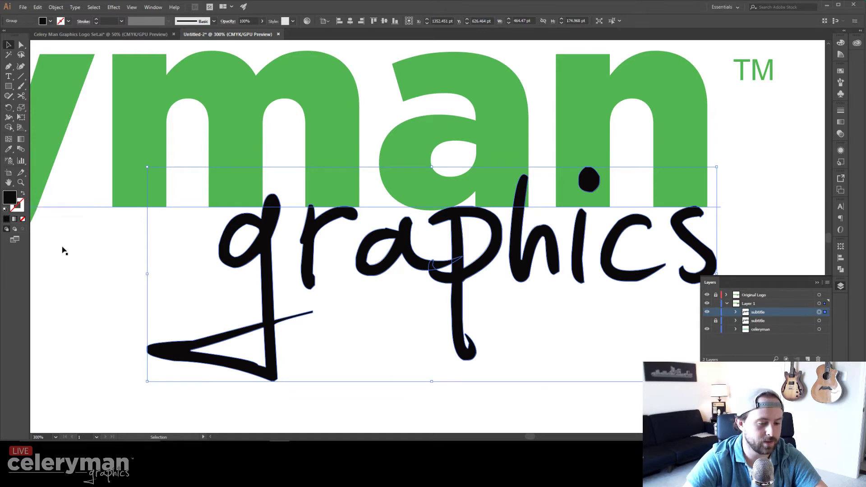
key("shift+x")
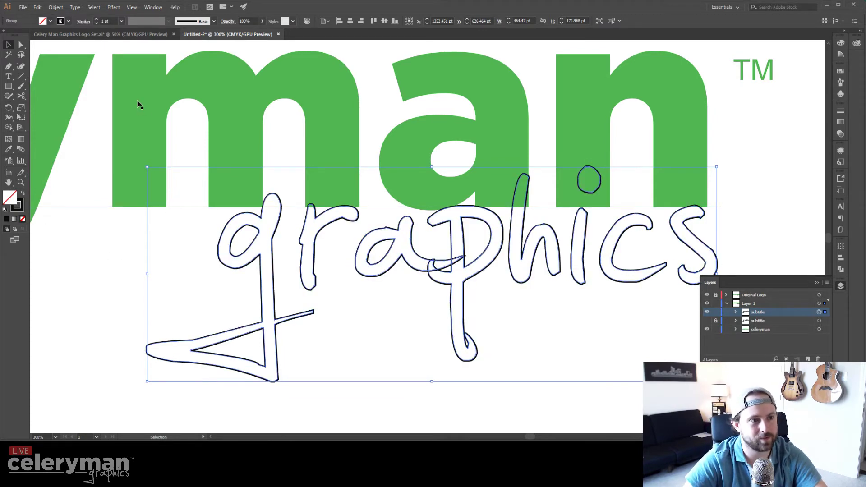
left_click(95, 20)
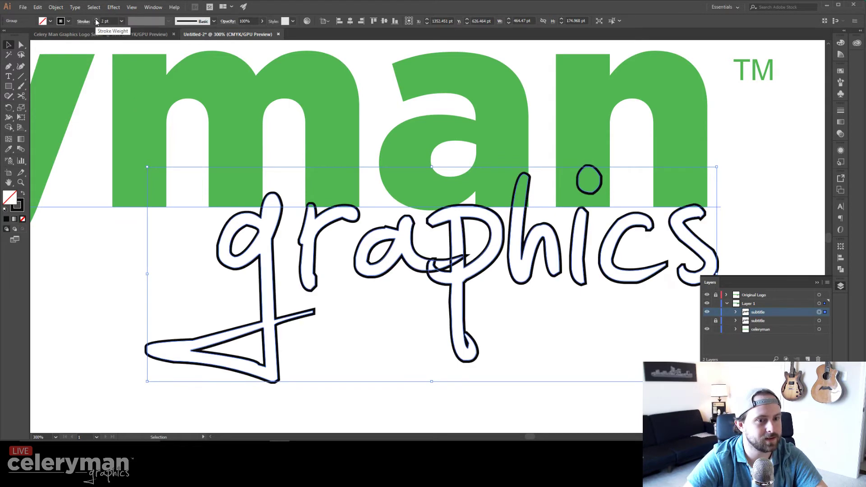
left_click(95, 20)
left_click(95, 20)
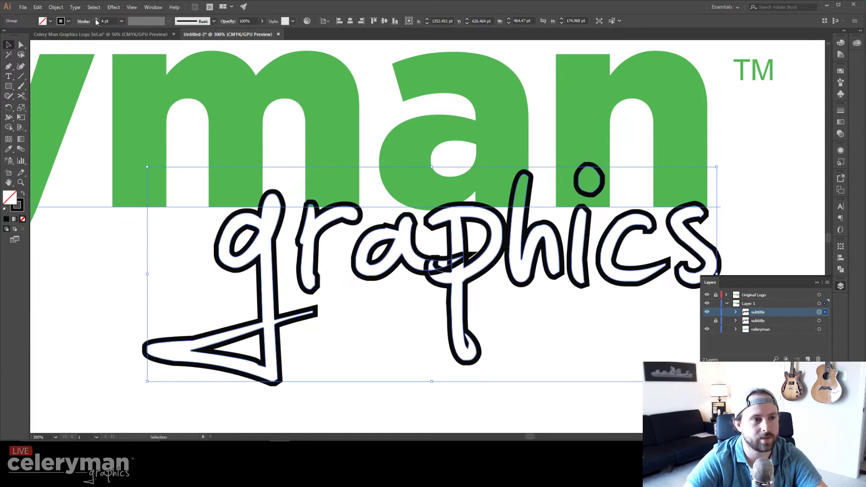
Set the outlined subtitle's stroke weight to 3 pt and refit the group to about 458 by 173 pt, 1 pt higher.
left_click(96, 22)
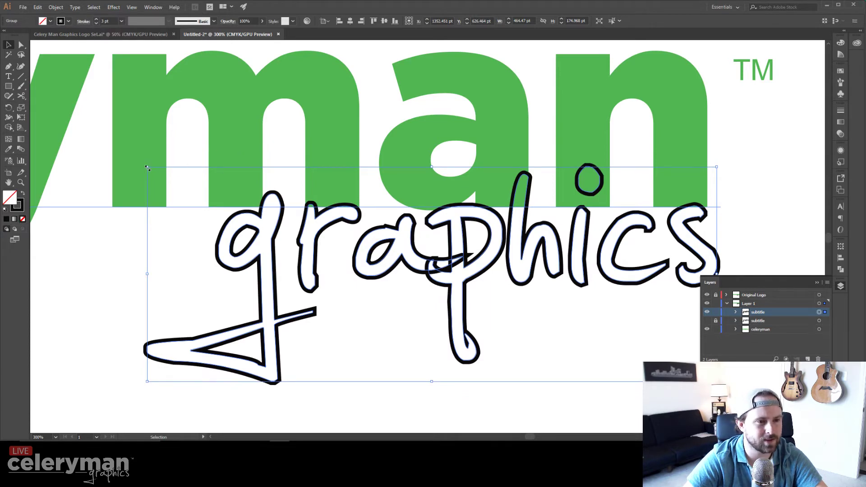
mouse_move(147, 168)
left_mouse_down()
mouse_move(168, 171)
mouse_move(143, 168)
mouse_move(155, 171)
left_mouse_up()
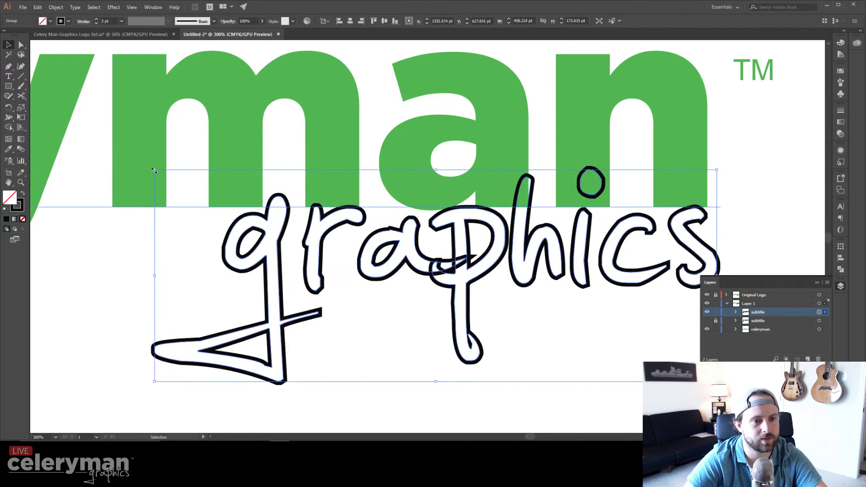
key("Up")
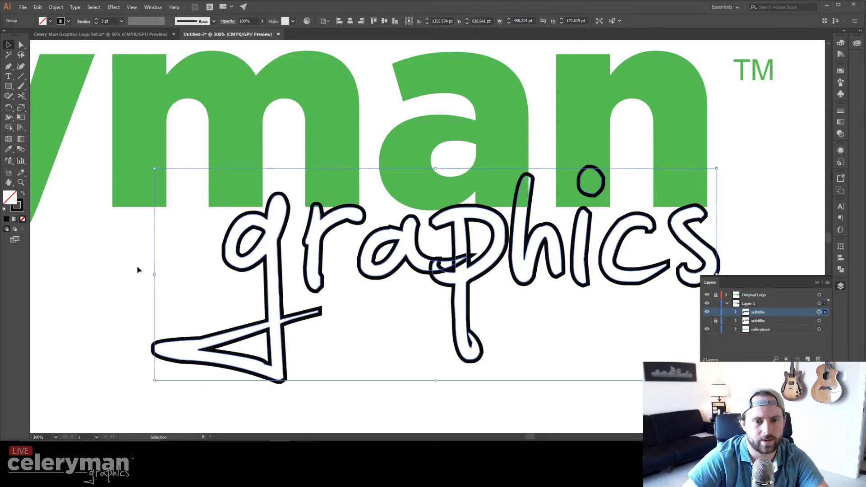
key("Down")
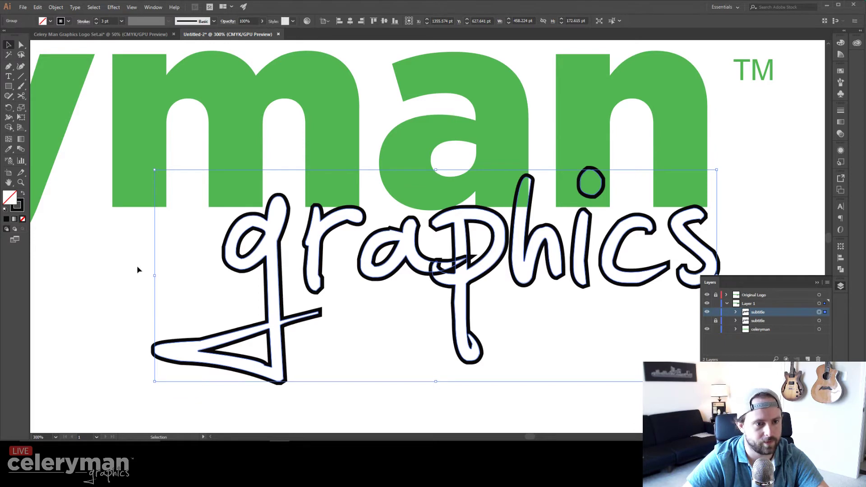
key("Up")
left_click(135, 286)
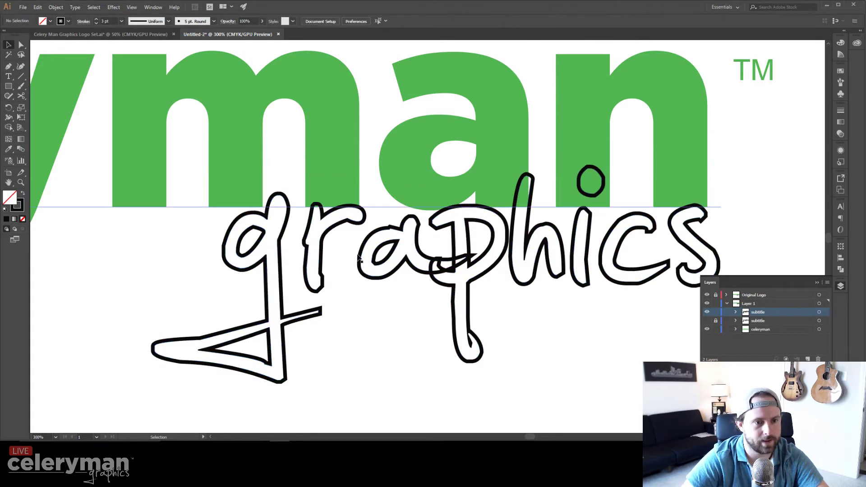
Examine up close where the subtitle's outline overlaps the bottom edges of the green celeryman letters.
key("ctrl+equal")
key("ctrl+equal")
key("ctrl+equal")
key("ctrl+equal")
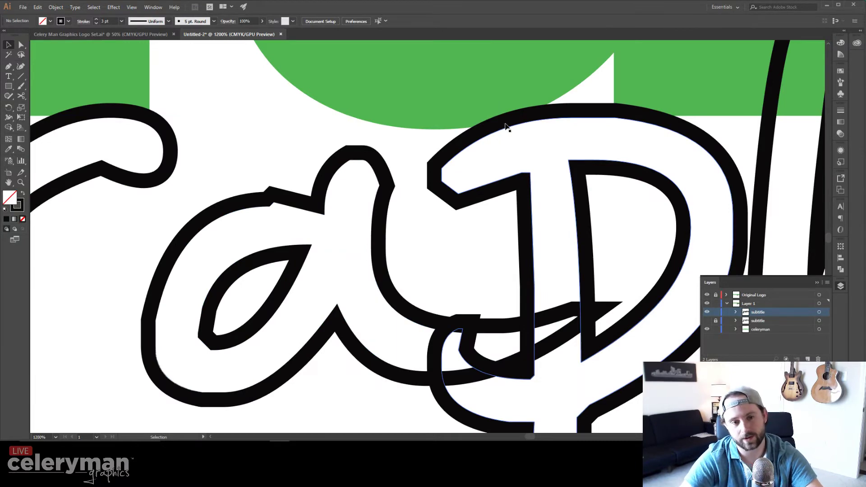
key("space")
left_click_drag(594, 140, 229, 309)
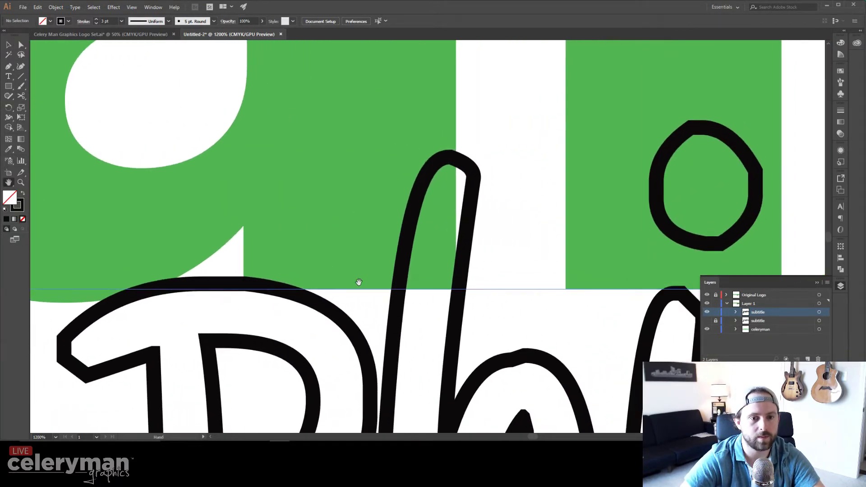
left_click_drag(707, 184, 411, 203)
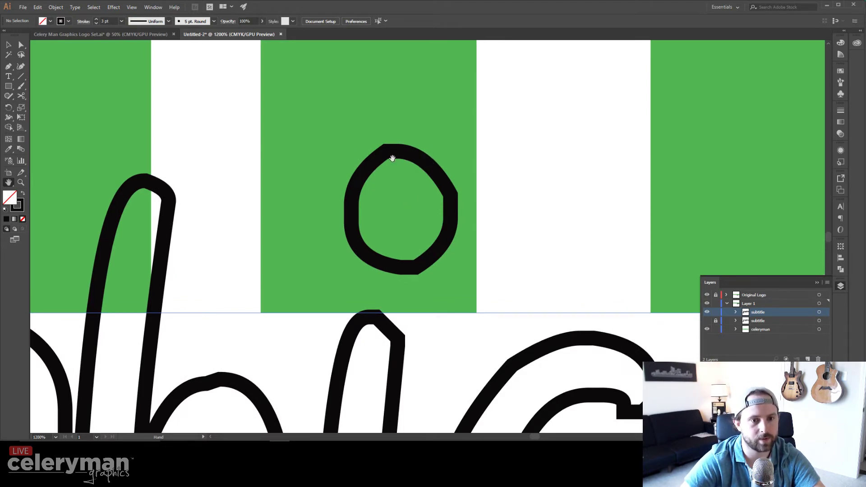
left_click_drag(322, 269, 572, 186)
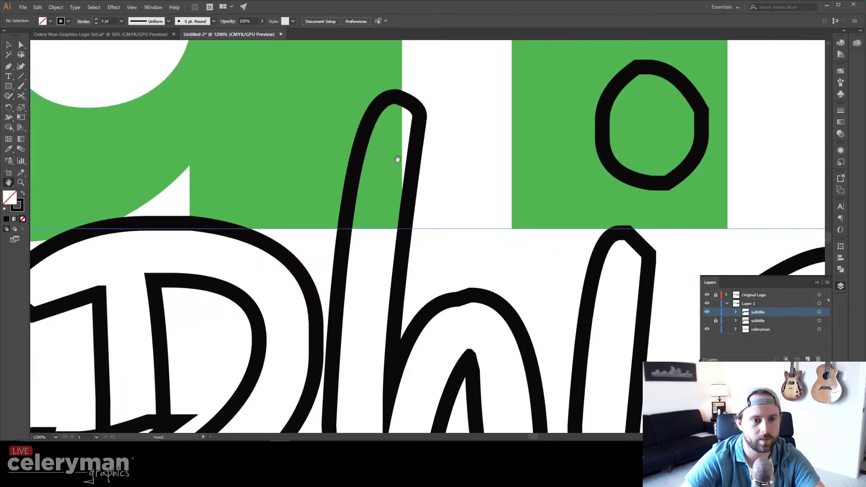
left_click_drag(299, 246, 429, 172)
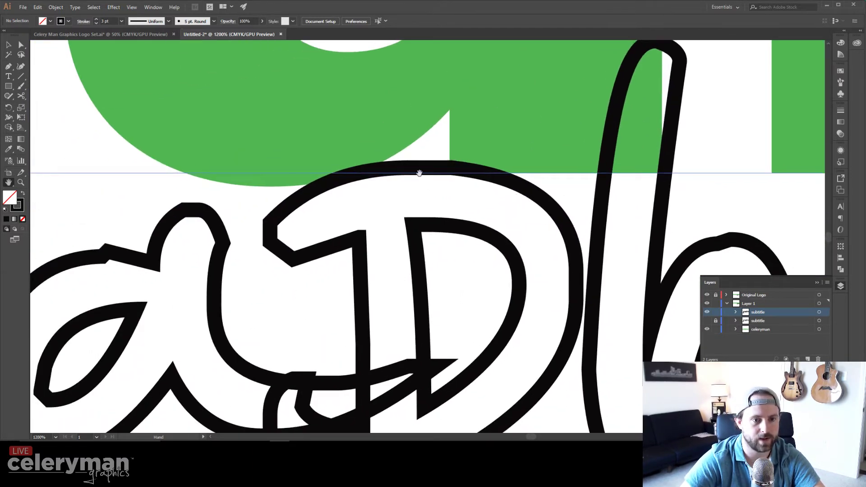
left_click_drag(208, 227, 567, 200)
left_click_drag(283, 202, 470, 440)
left_click_drag(441, 207, 421, 93)
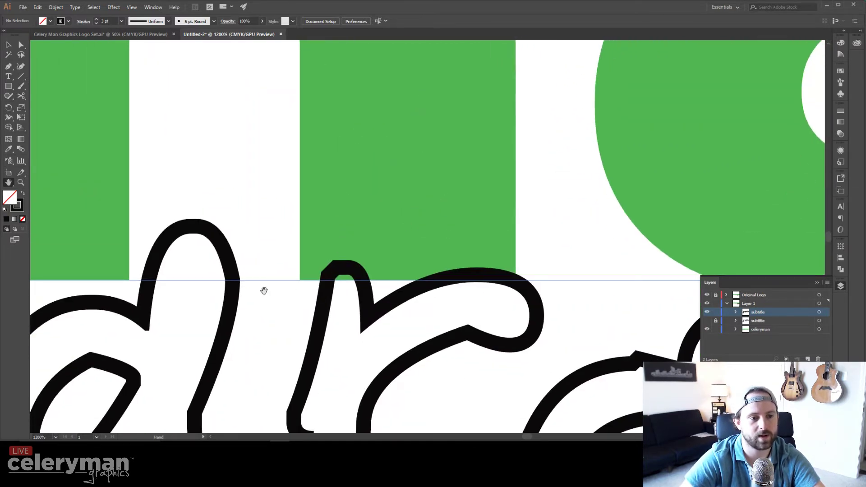
left_click_drag(263, 290, 188, 257)
left_click_drag(526, 248, 34, 236)
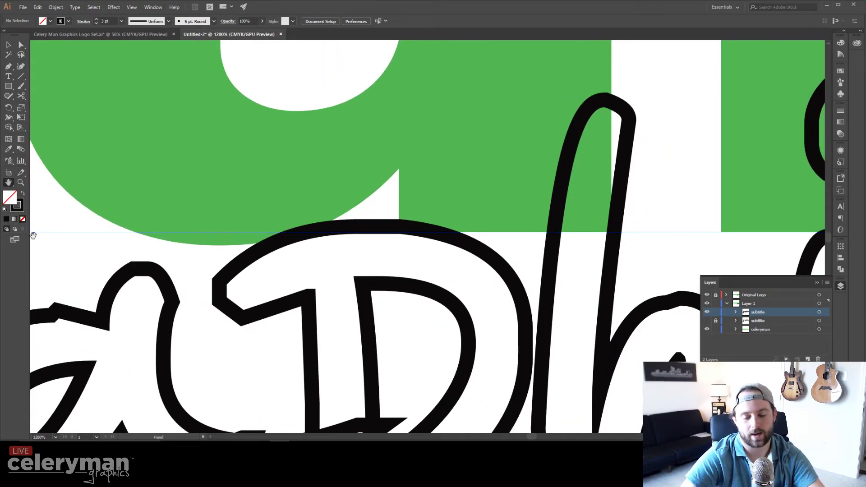
Compare the outlined subtitle's placement with the white outline around graphics in the original logo.
key("ctrl+minus")
key("ctrl+minus")
key("ctrl+minus")
key("ctrl+minus")
key("ctrl+minus")
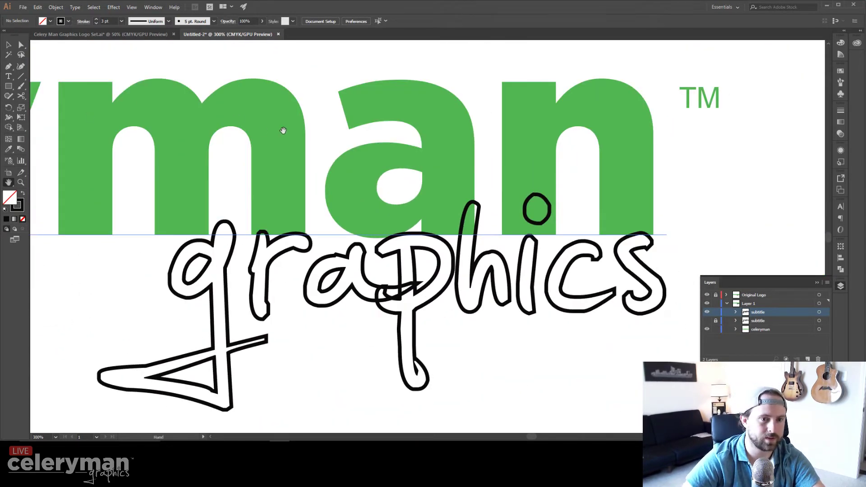
key("ctrl+plus")
left_click_drag(285, 132, 302, 285)
left_click_drag(277, 113, 200, 234)
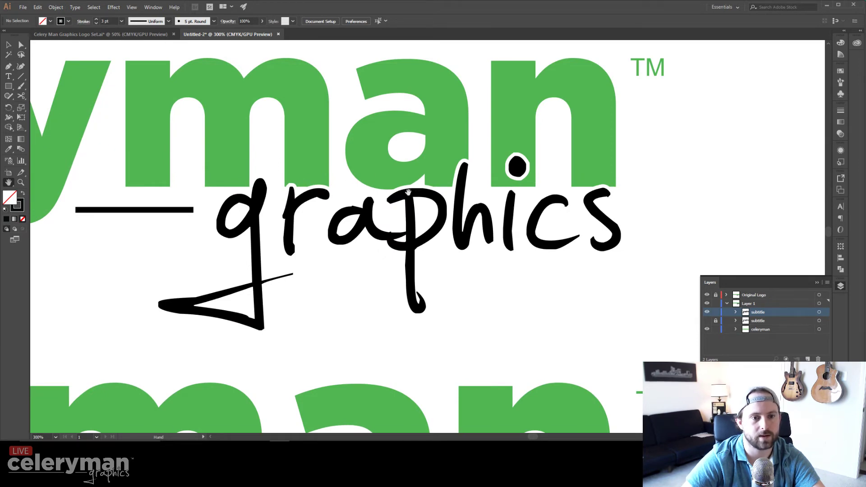
left_click_drag(406, 352, 464, 42)
Convert the upper subtitle group's stroke into filled shapes with Outline Stroke.
key("v")
left_click(448, 287)
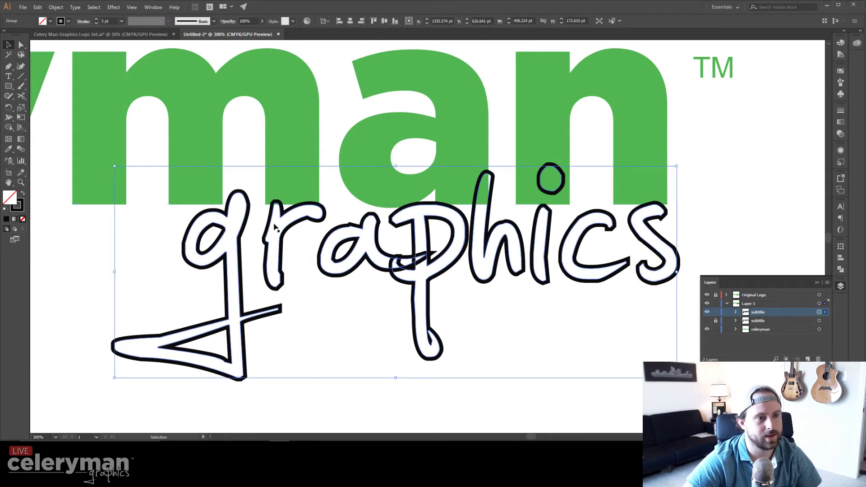
left_click(56, 7)
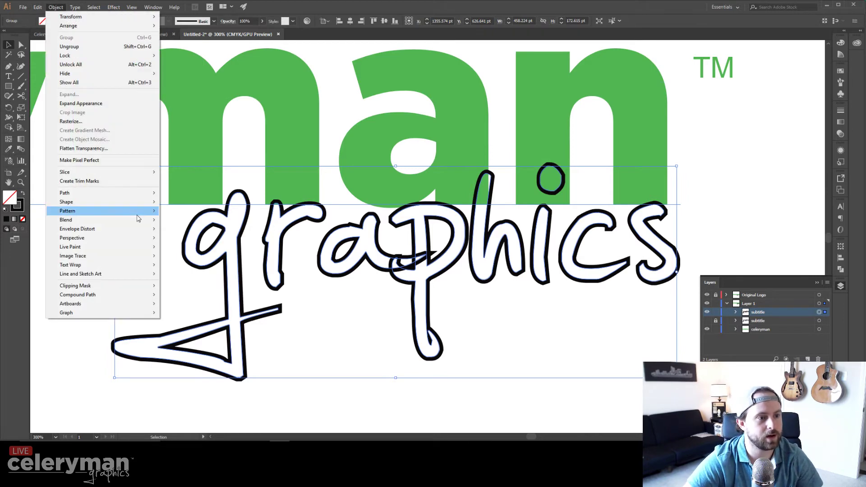
mouse_move(128, 193)
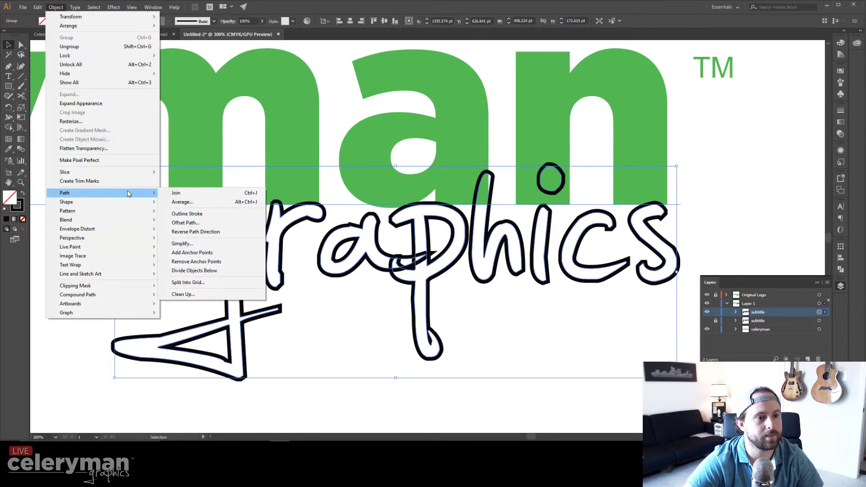
left_click(205, 216)
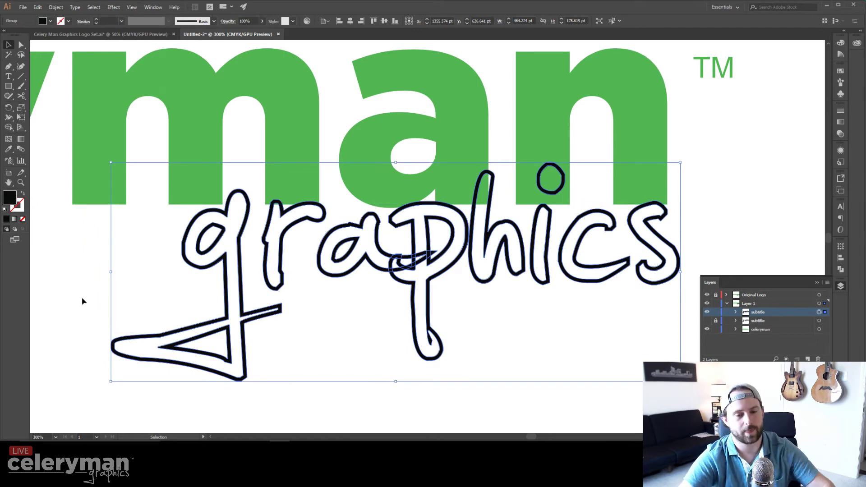
Examine the expanded outline's edges, anchor points and overlapping paths around the letters a and p.
key("a")
key("ctrl+equal")
key("ctrl+equal")
key("ctrl+equal")
key("ctrl+equal")
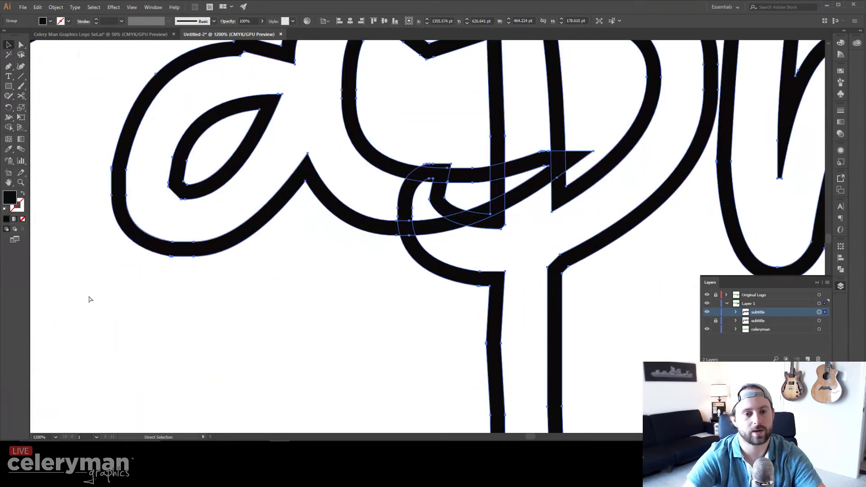
key("v")
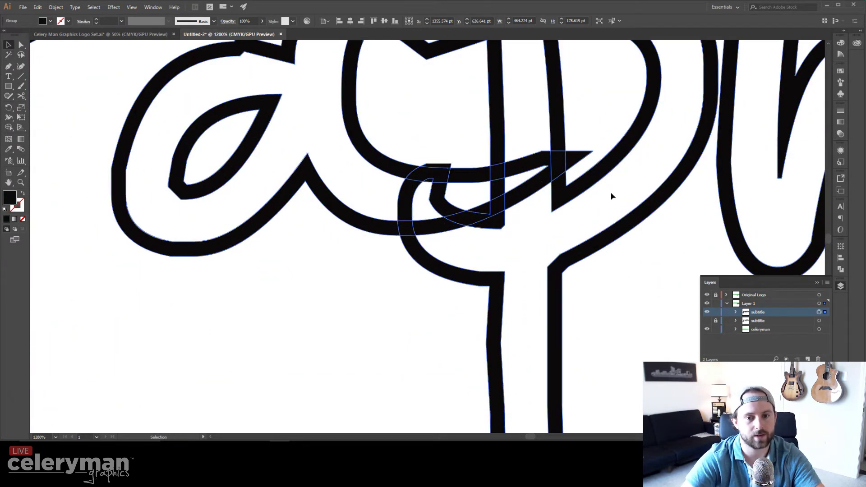
key("space")
left_click_drag(606, 173, 410, 322)
left_click_drag(606, 172, 311, 370)
key("ctrl+minus")
key("ctrl+minus")
key("ctrl+minus")
key("ctrl+minus")
key("ctrl+minus")
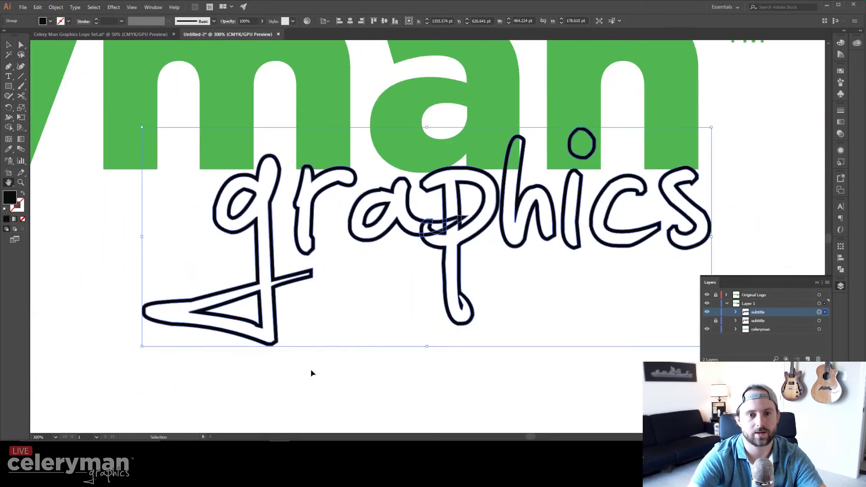
Convert the green celeryman text to outlines and inspect the resulting letter paths.
left_click(482, 130)
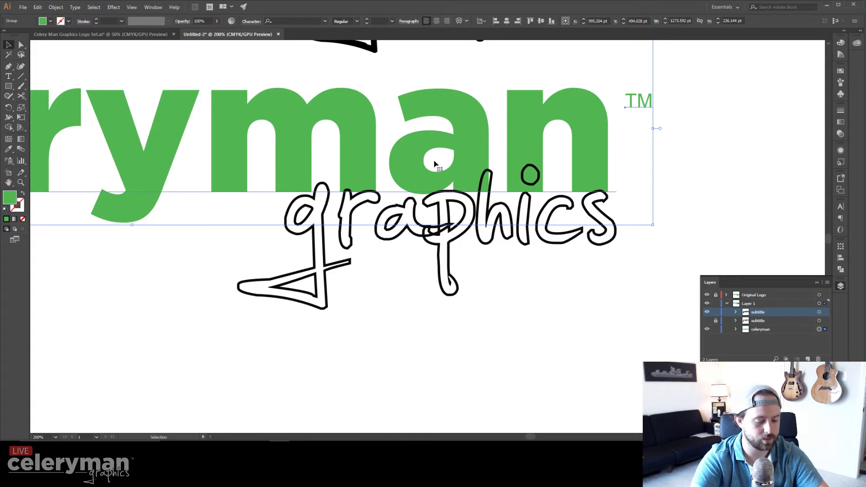
key("ctrl+shift+b")
key("ctrl+shift+o")
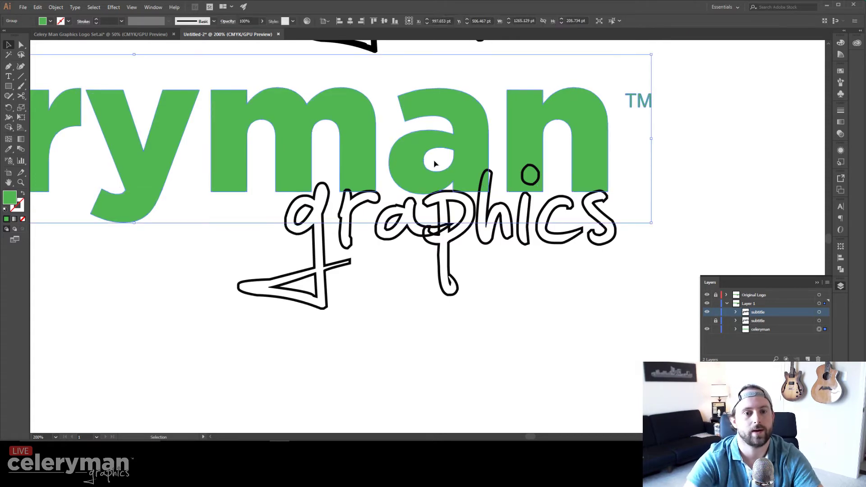
key("ctrl+equal")
key("ctrl+equal")
key("ctrl+equal")
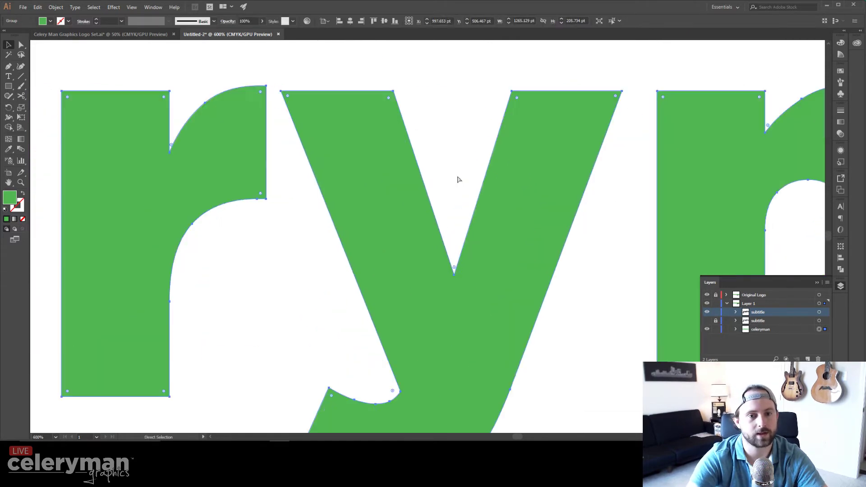
Select the expanded subtitle outline together with the green celeryman lettering.
key("space")
left_click_drag(578, 219, 153, 83)
left_click_drag(585, 178, 141, 203)
left_click_drag(449, 212, 345, 185)
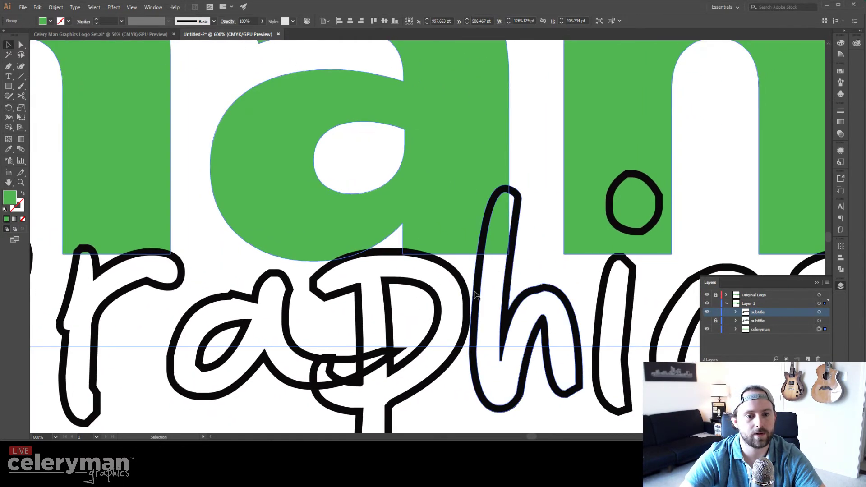
left_click(451, 369)
left_click(494, 104, "shift")
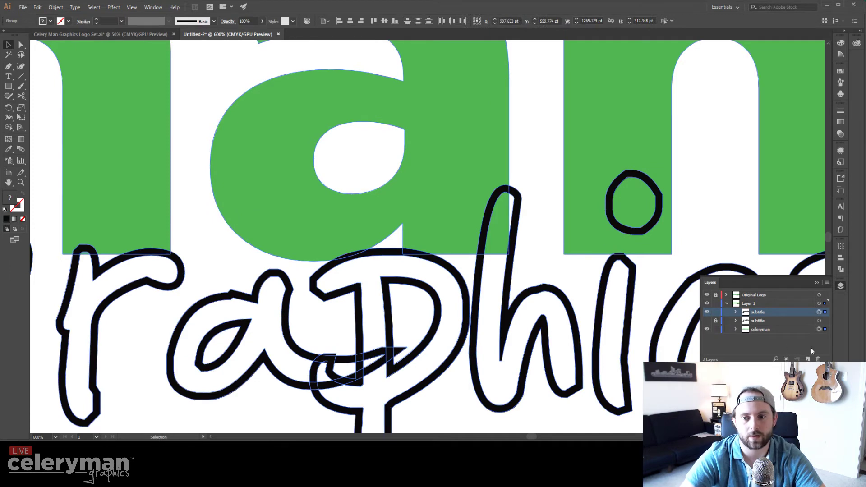
Put the layer list away and bring up the Pathfinder operations for the two selected groups.
left_click(818, 282)
left_click(841, 286)
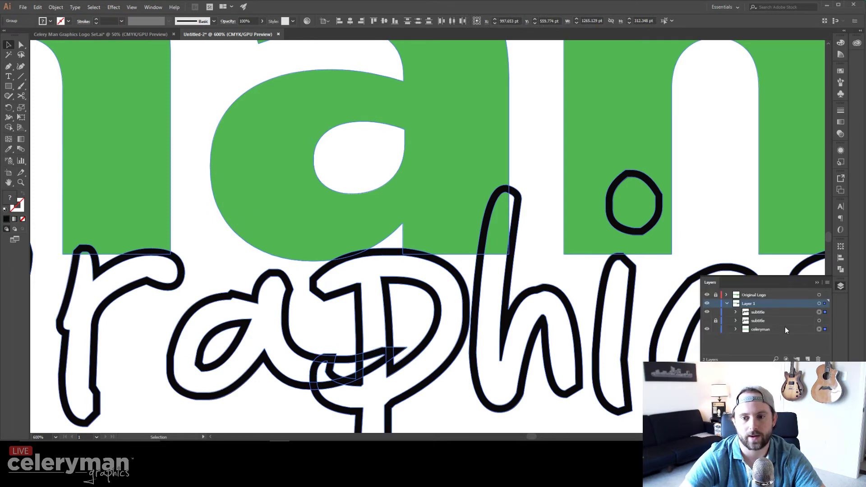
left_click(840, 289)
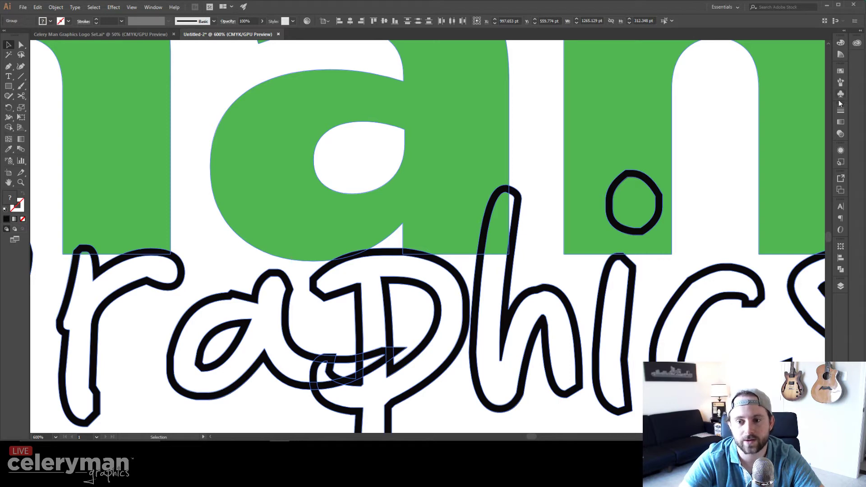
left_click(837, 271)
left_click(840, 270)
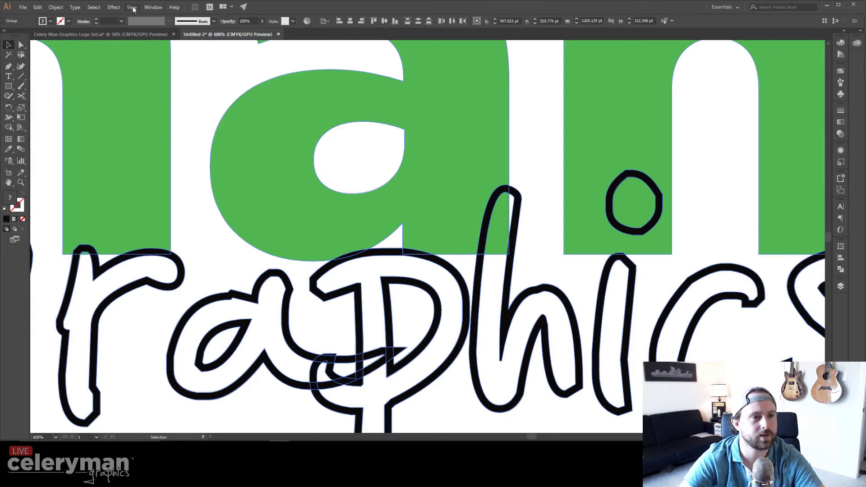
left_click(153, 8)
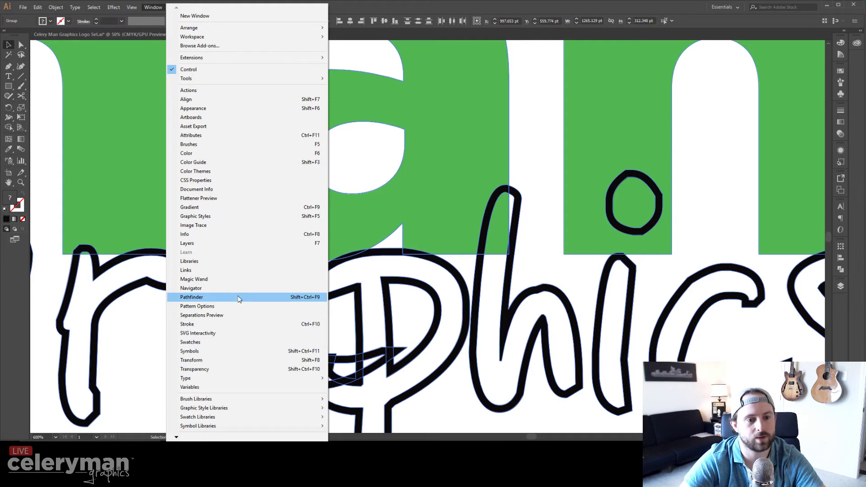
left_click(842, 271)
left_click(841, 270)
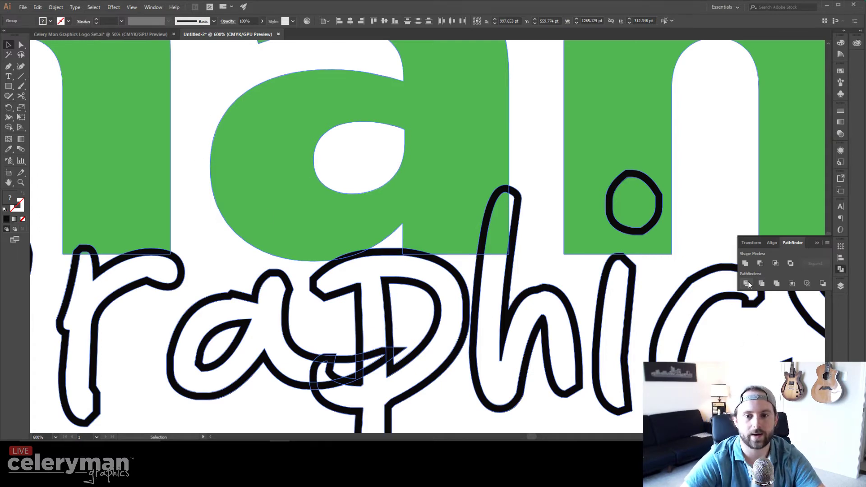
Try selecting the outlined letter i with the celeryman lettering, and restore the selection of both whole groups.
left_click(681, 210)
key("a")
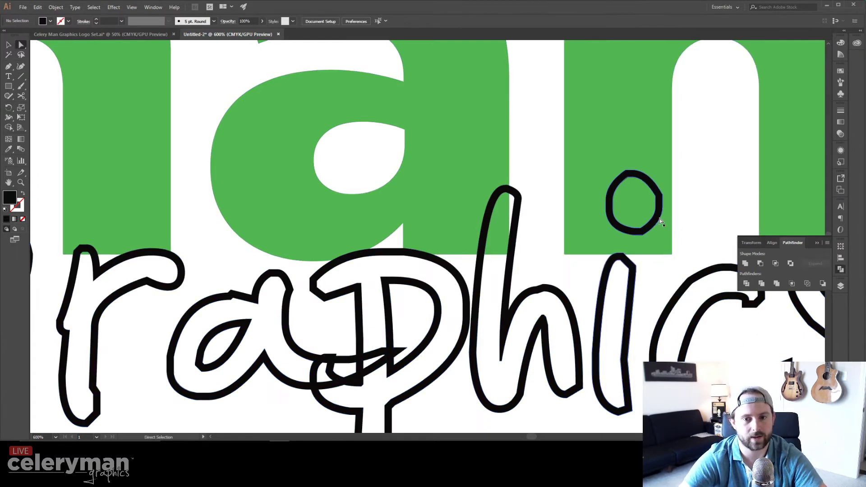
left_click(657, 224)
key("v")
key("ctrl+a")
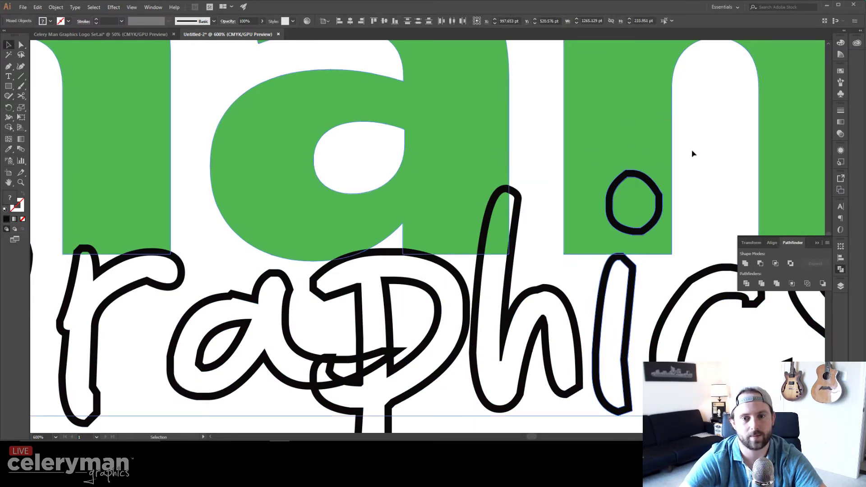
left_click(692, 190)
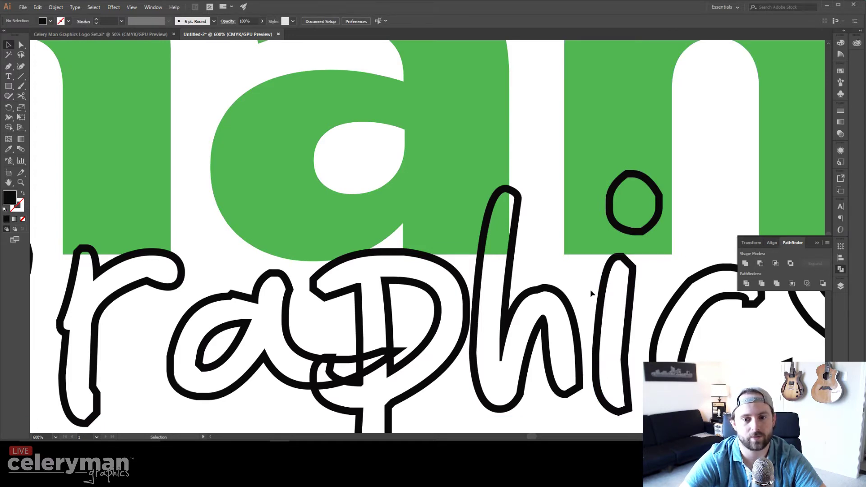
left_click(580, 237)
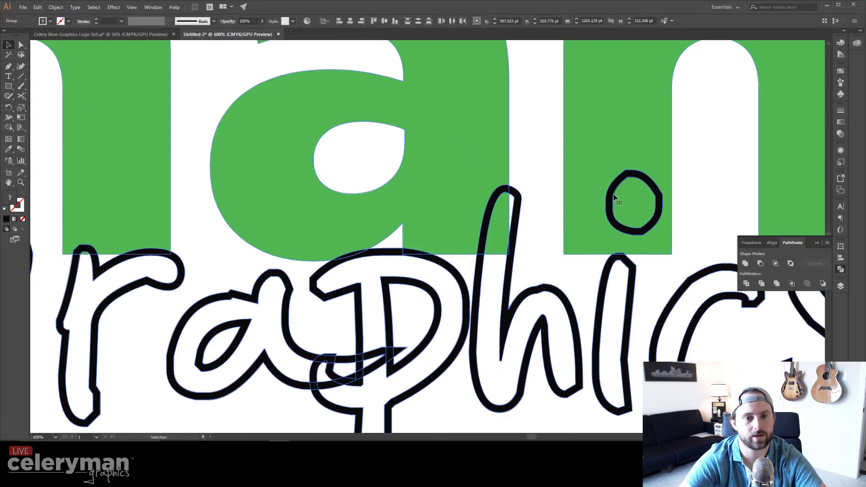
Try cutting the subtitle outline from the celeryman lettering with Minus Front, and undo the attempt.
left_click(760, 264)
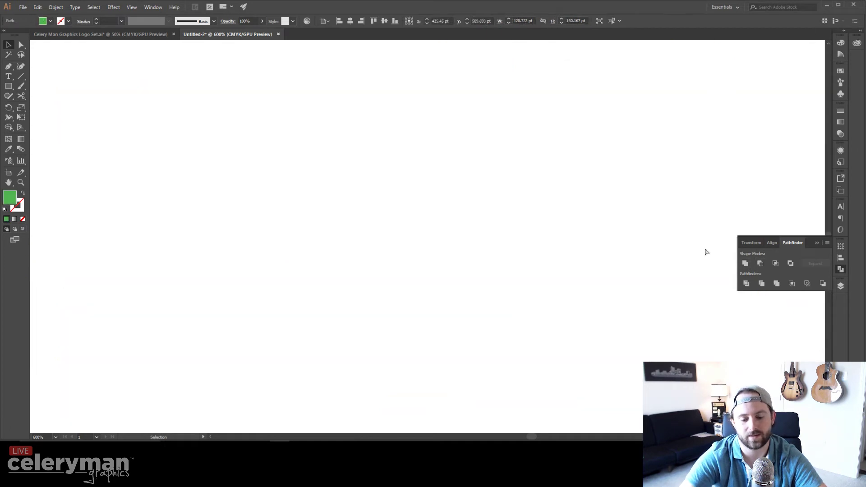
key("ctrl+minus")
key("ctrl+minus")
key("ctrl+minus")
key("ctrl+minus")
key("ctrl+minus")
key("ctrl+z")
key("ctrl+plus")
key("ctrl+plus")
key("ctrl+plus")
key("ctrl+plus")
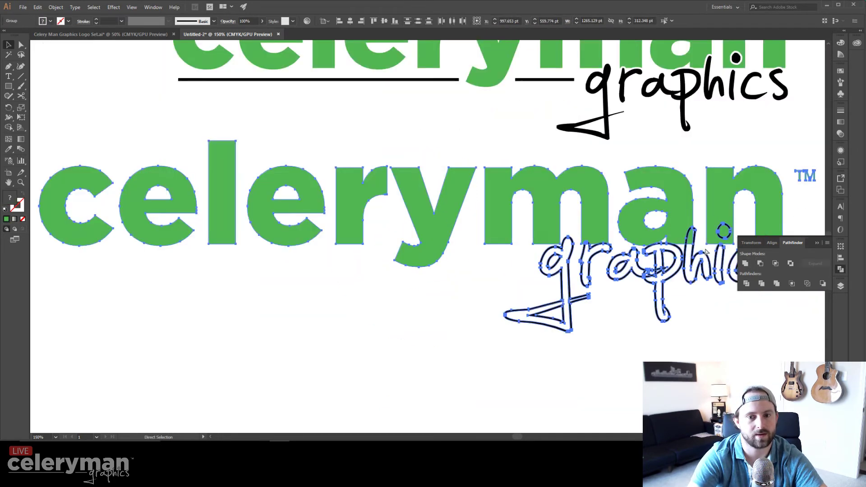
left_click_drag(656, 261, 245, 212)
left_click_drag(734, 95, 436, 158)
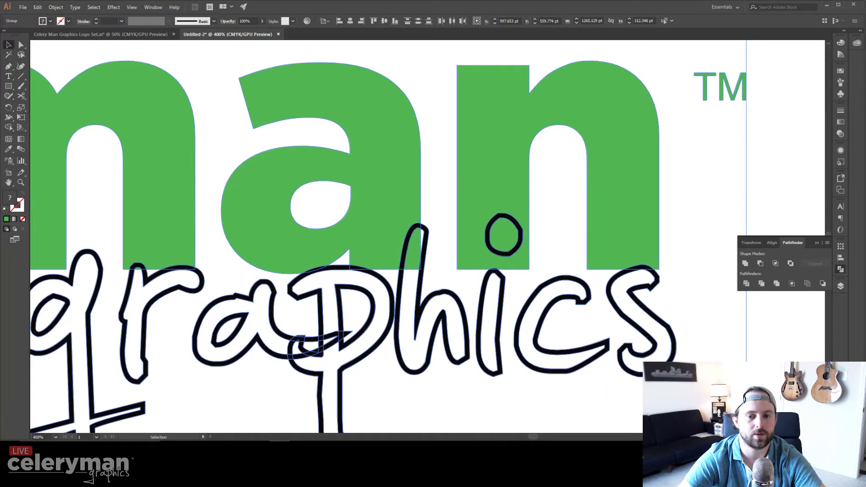
left_click(437, 158)
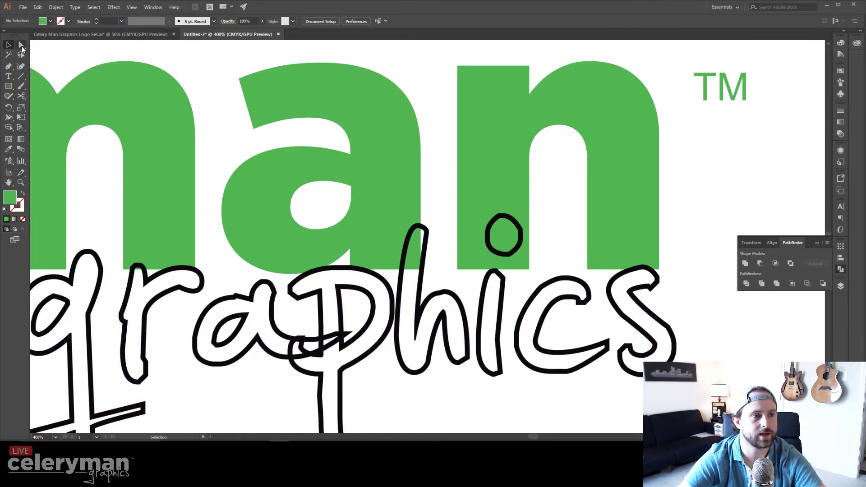
key("a")
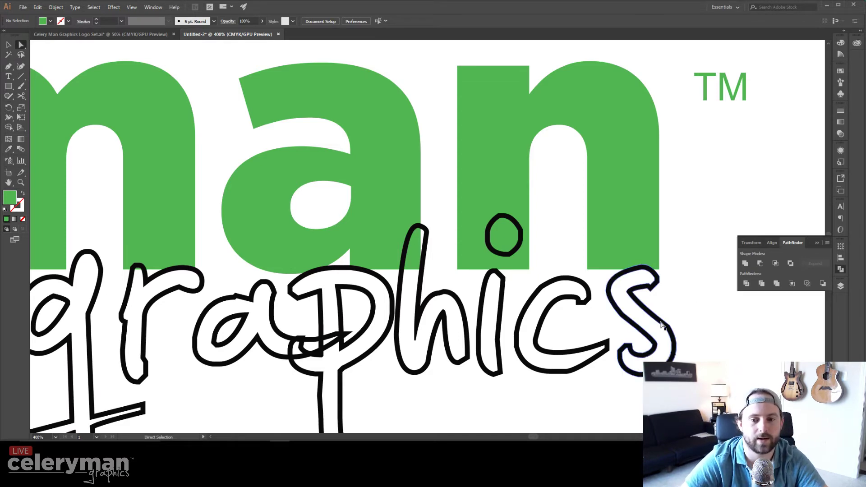
left_click(661, 324)
left_click(742, 359)
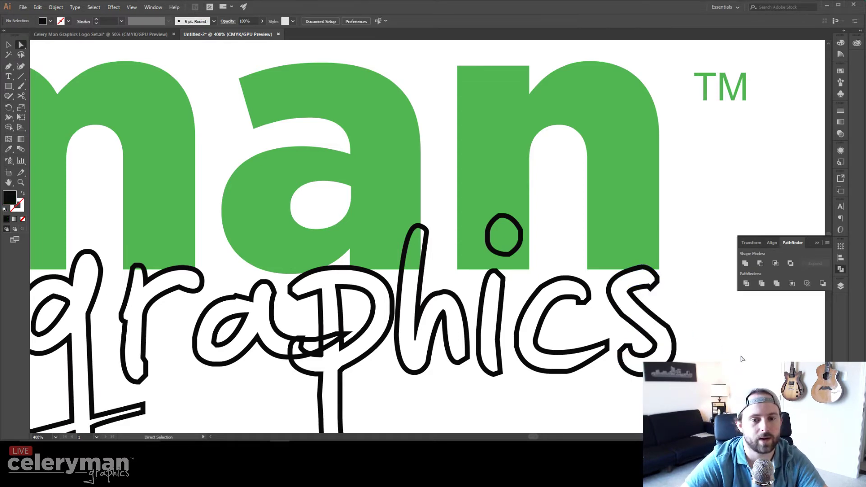
Select the whole expanded subtitle outline together with only the green letters m, a and n.
key("v")
left_click(557, 354)
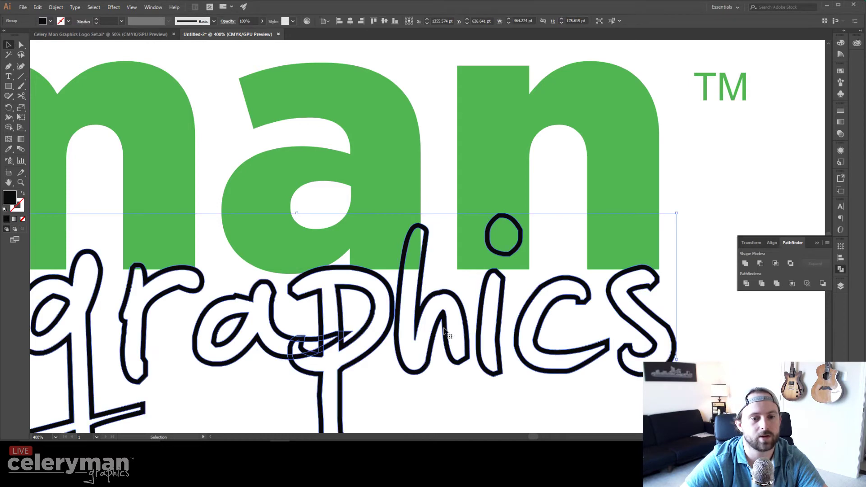
key("a")
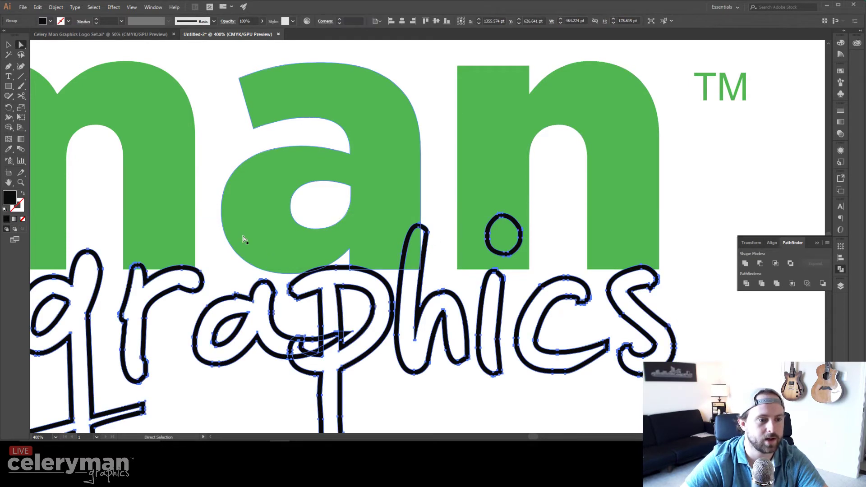
left_click(166, 170, "shift")
left_click(267, 170, "shift")
left_click(483, 131, "shift")
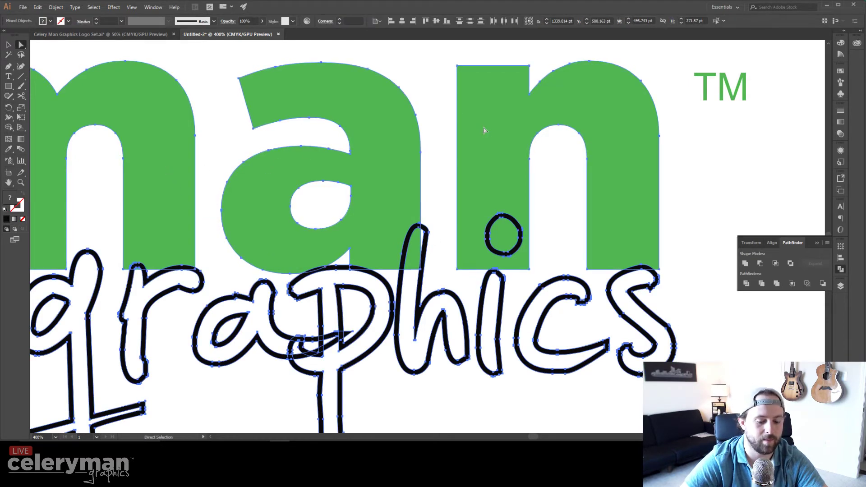
Split the selected subtitle outline and green letters at their overlaps with the Pathfinder Divide operation.
key("v")
left_click_drag(284, 189, 347, 201)
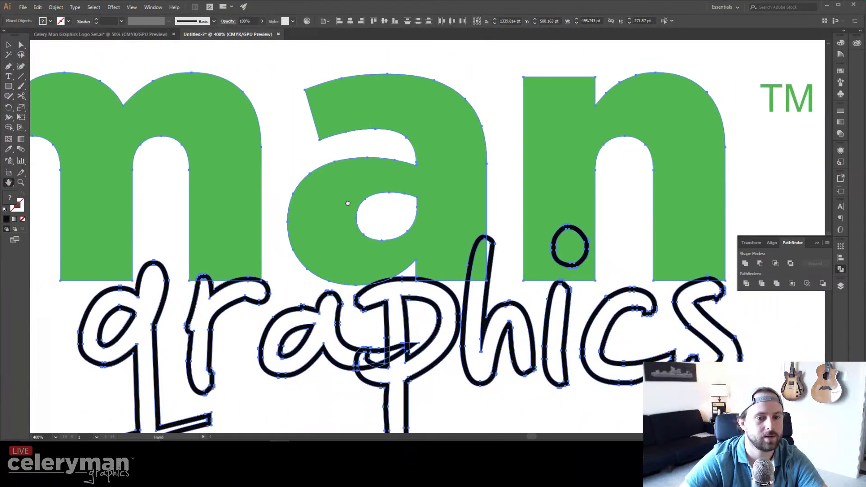
left_click(744, 284)
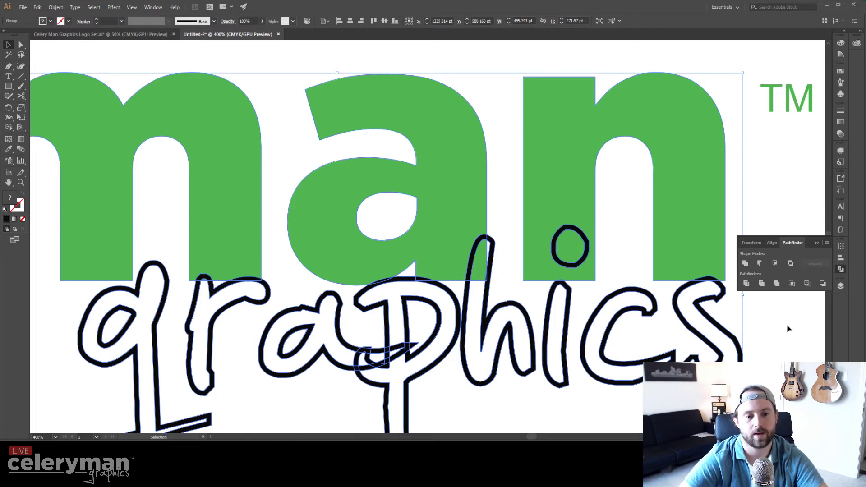
Examine up close the paths where the subtitle outline crosses the green a and n, including the ring of the i's dot.
key("ctrl+equal")
key("ctrl+equal")
key("ctrl+equal")
key("ctrl+equal")
key("ctrl+equal")
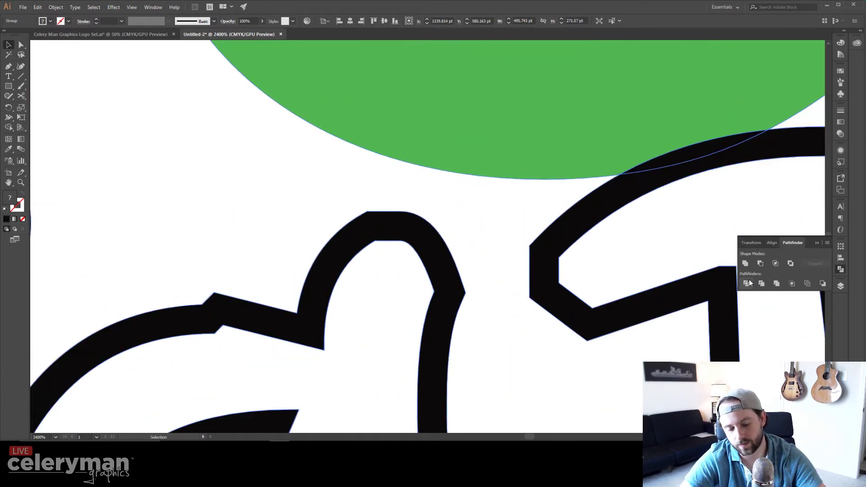
left_click_drag(681, 214, 257, 346)
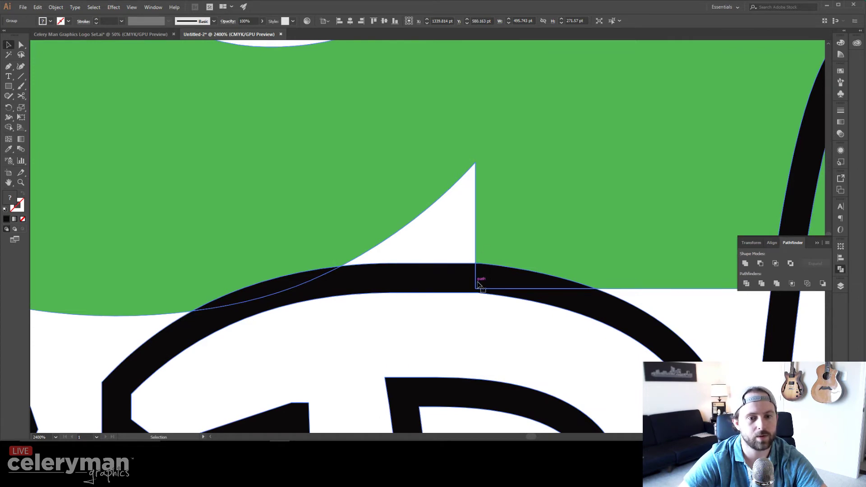
left_click_drag(677, 288, 176, 356)
left_click_drag(475, 325, 125, 237)
mouse_move(571, 253)
left_mouse_down()
mouse_move(436, 306)
mouse_move(422, 352)
mouse_move(427, 371)
mouse_move(453, 311)
left_mouse_up()
key("a")
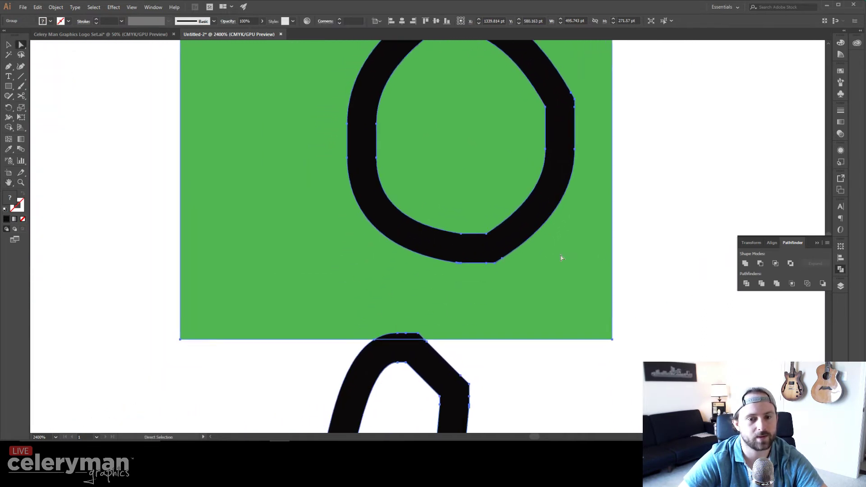
left_click(499, 235)
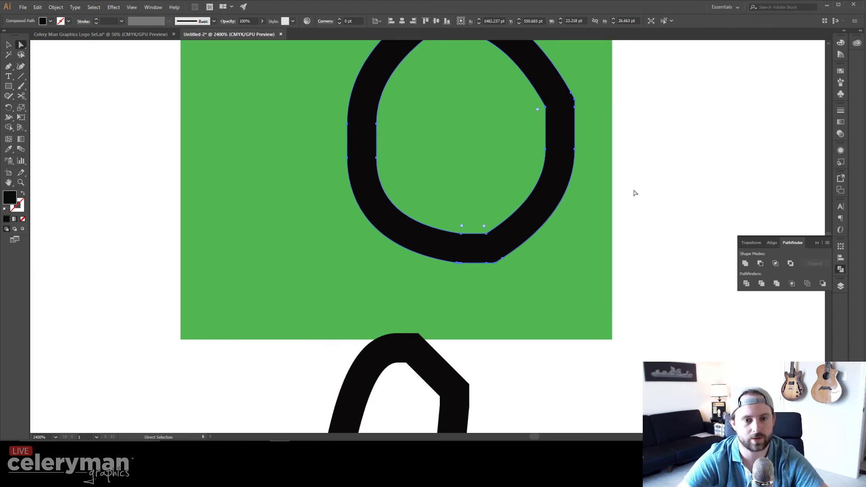
left_click(654, 228)
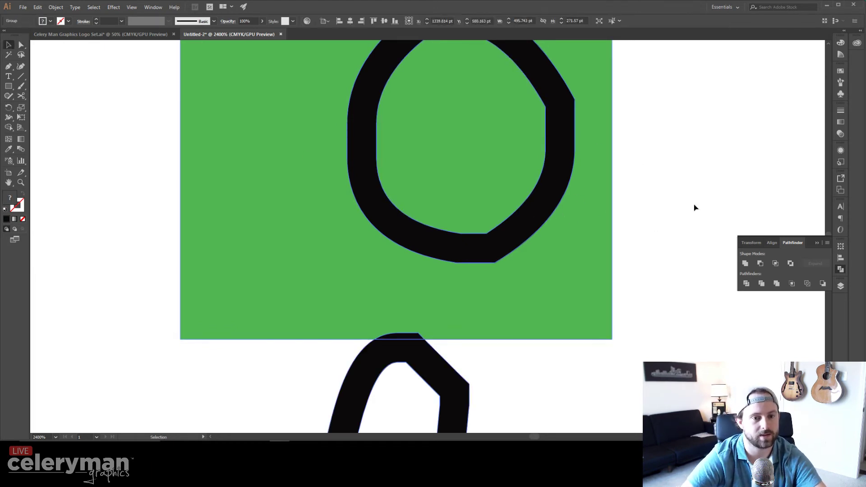
Delete the black ring of the i's dot and the green piece inside it from the letter n.
left_click(546, 209)
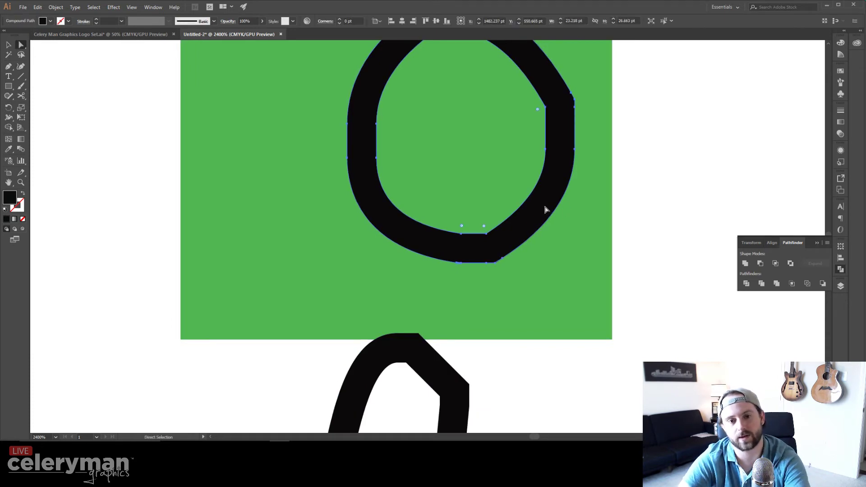
scroll(541, 214, "up", 3)
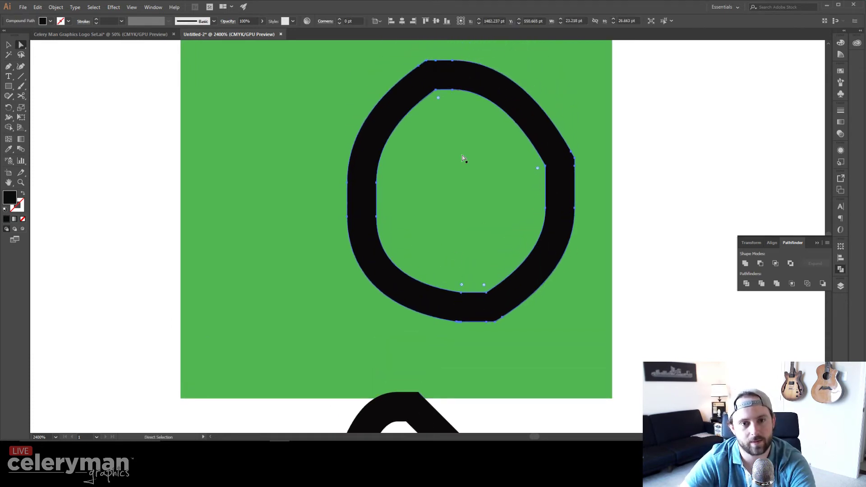
key("Delete")
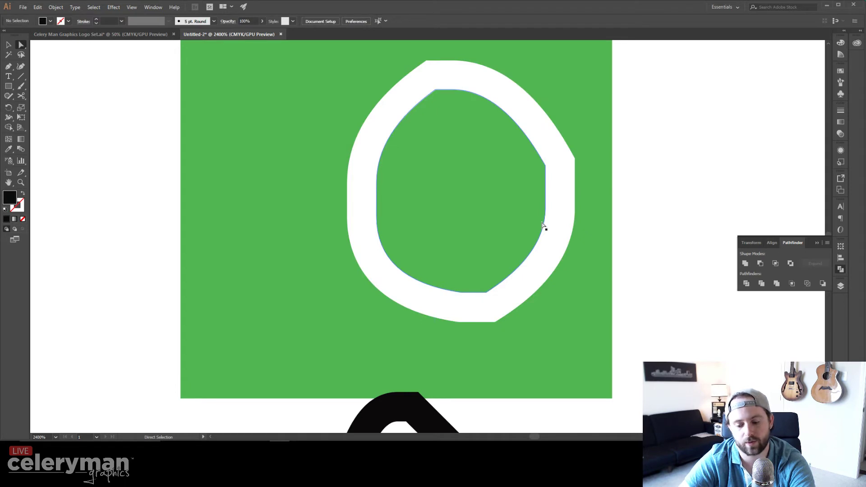
left_click(493, 217)
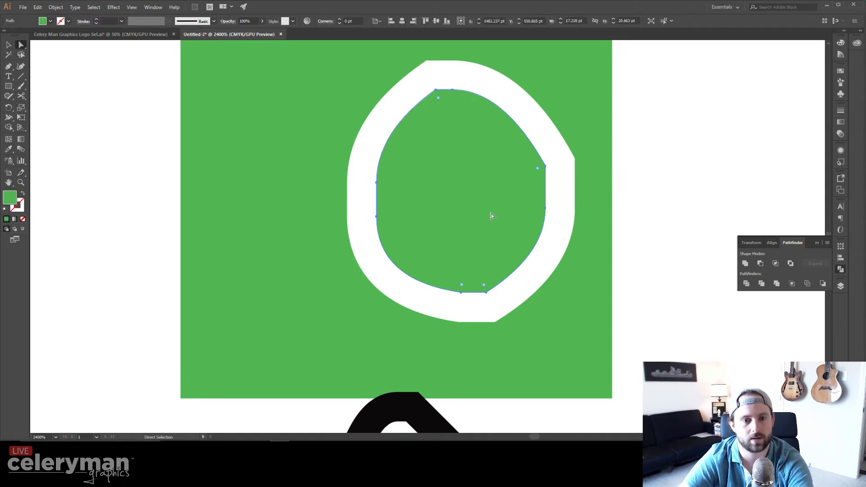
key("Delete")
scroll(418, 252, "down", 5)
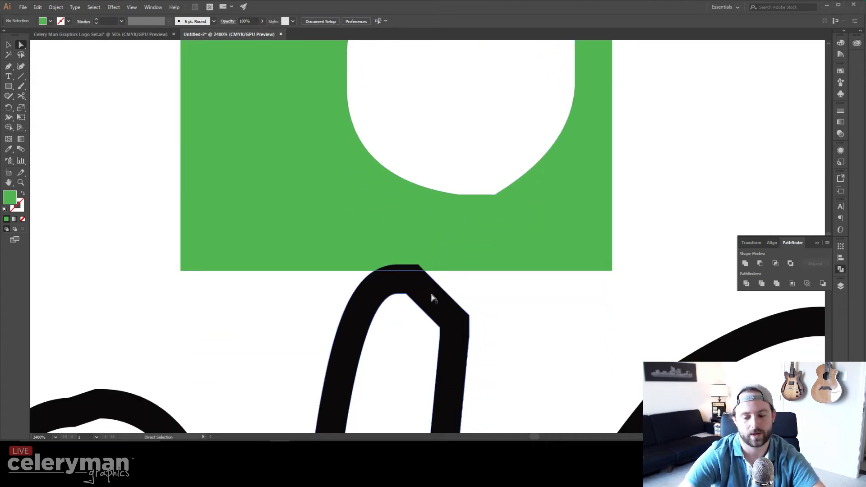
Delete the outlined stem of the i, including its tip overlapping the base of the letter n.
key("ctrl+minus")
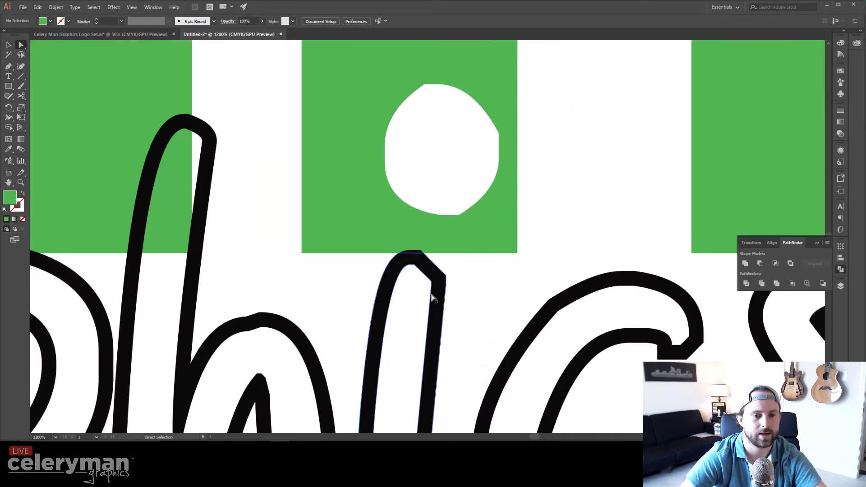
left_click(419, 254)
key("Delete")
key("Delete")
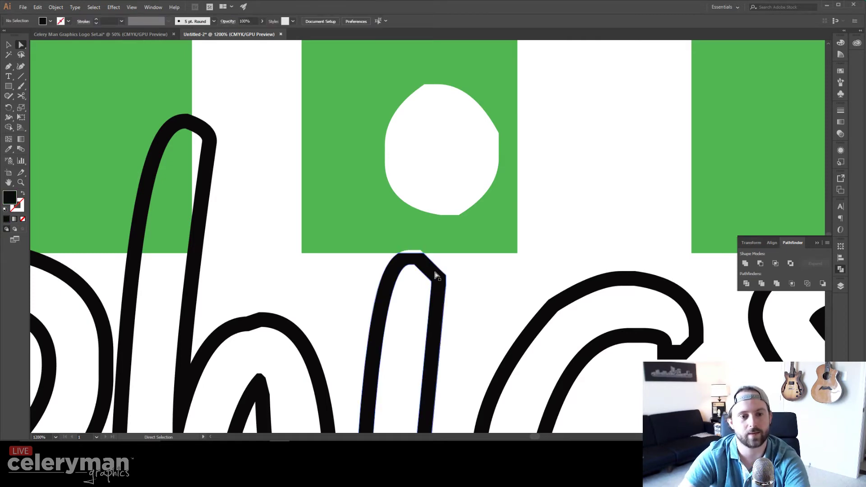
left_click(435, 272)
key("Delete")
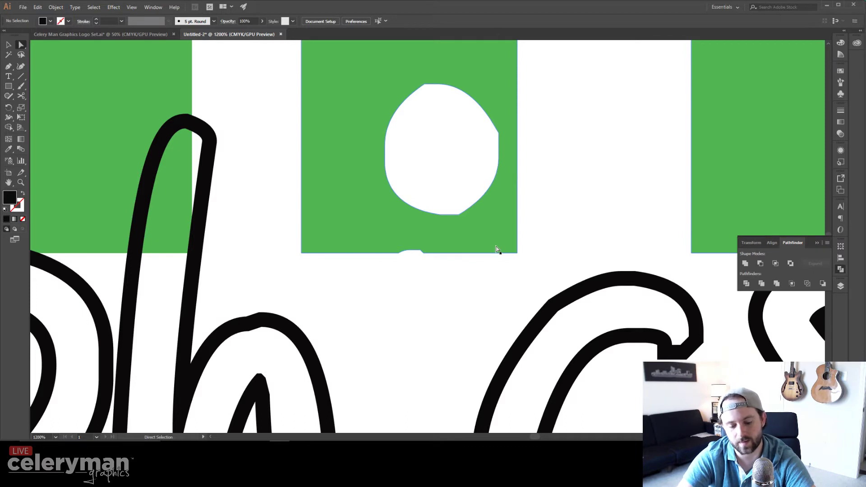
Delete the remaining black outline of the s under the second leg of the letter n.
key("space")
left_click_drag(496, 250, 257, 296)
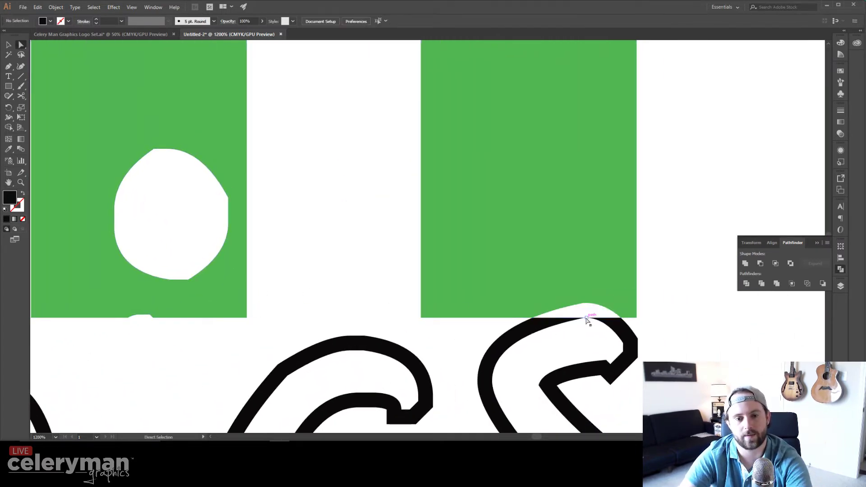
left_click(542, 327)
key("Delete")
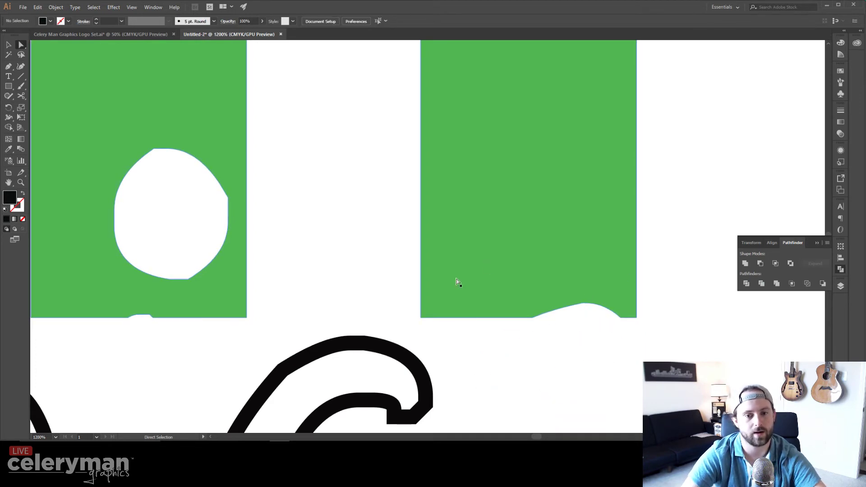
Select and delete the leftover unfilled pieces in the empty area where the s was.
key("ctrl+minus")
key("ctrl+minus")
key("ctrl+minus")
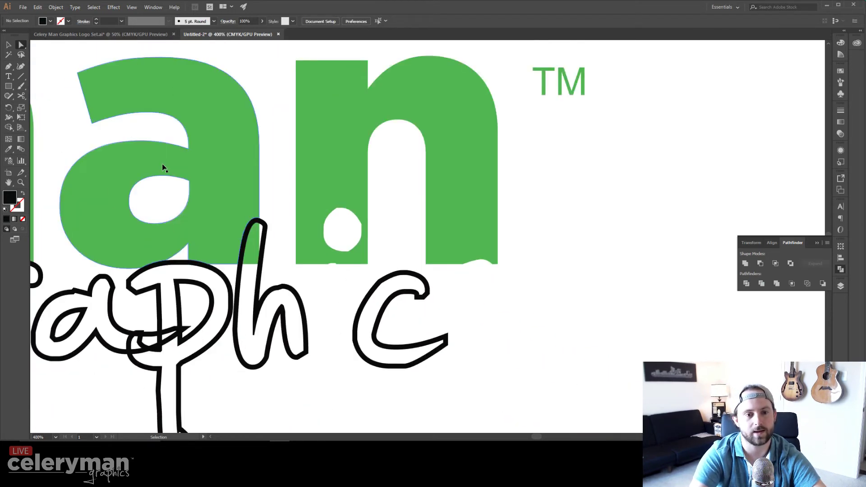
key("ctrl+equal")
key("ctrl+equal")
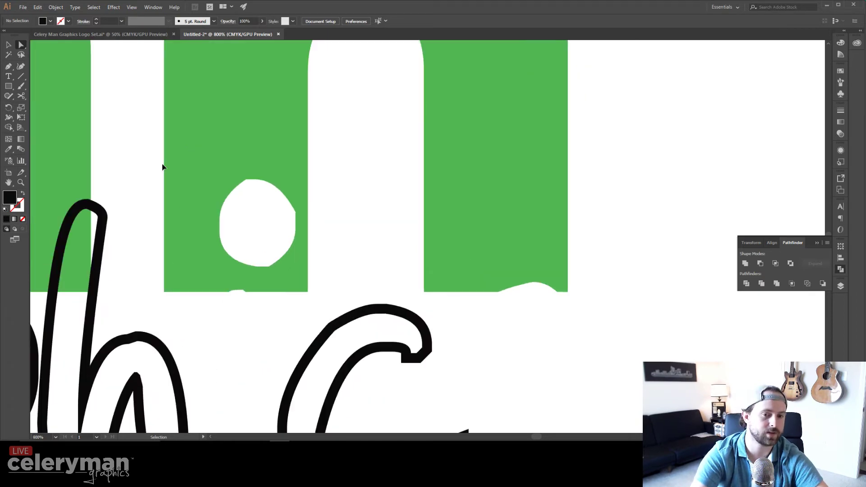
key("ctrl+equal")
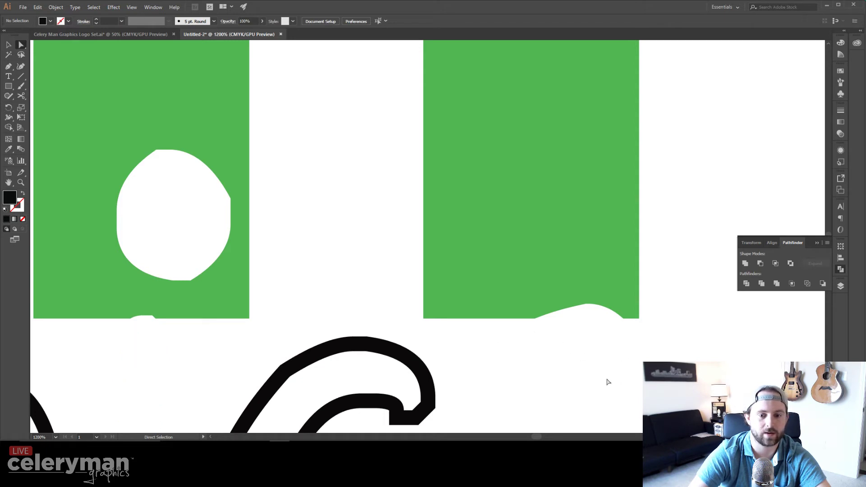
left_click_drag(664, 387, 504, 328)
key("Delete")
key("Delete")
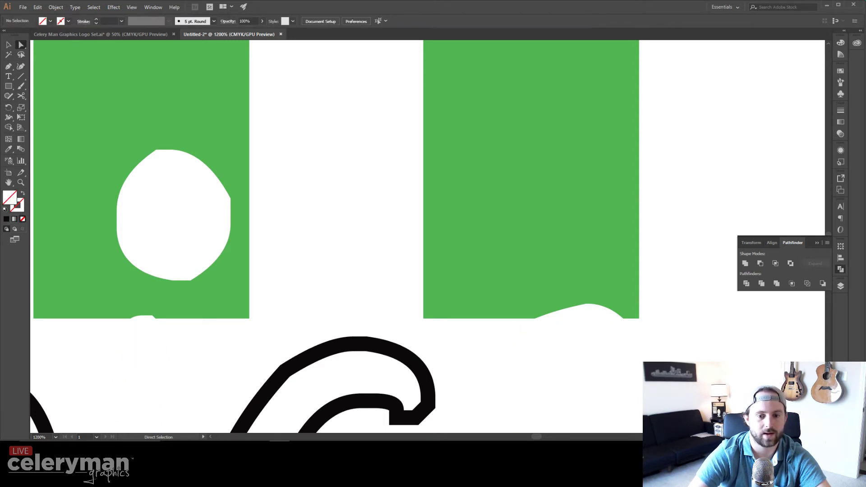
Delete the black outline pieces of the h and the green fragments enclosed by it beside the letter a.
key("space")
left_click_drag(261, 287, 617, 287)
left_click_drag(272, 286, 555, 292)
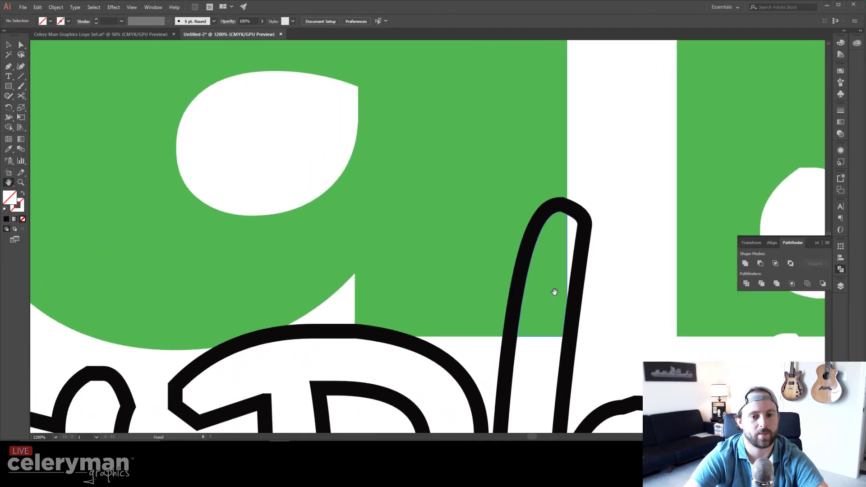
left_click(520, 296)
key("Delete")
left_click(536, 308)
key("Delete")
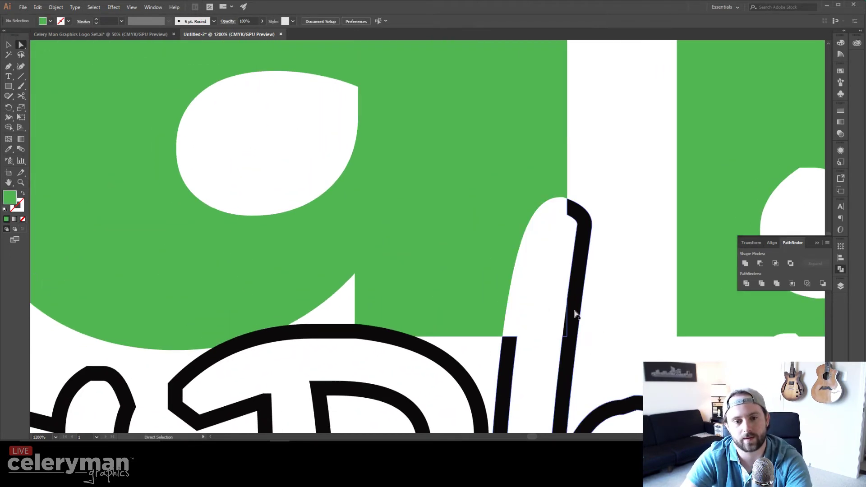
left_click(577, 315)
key("Delete")
left_click(567, 318)
key("Delete")
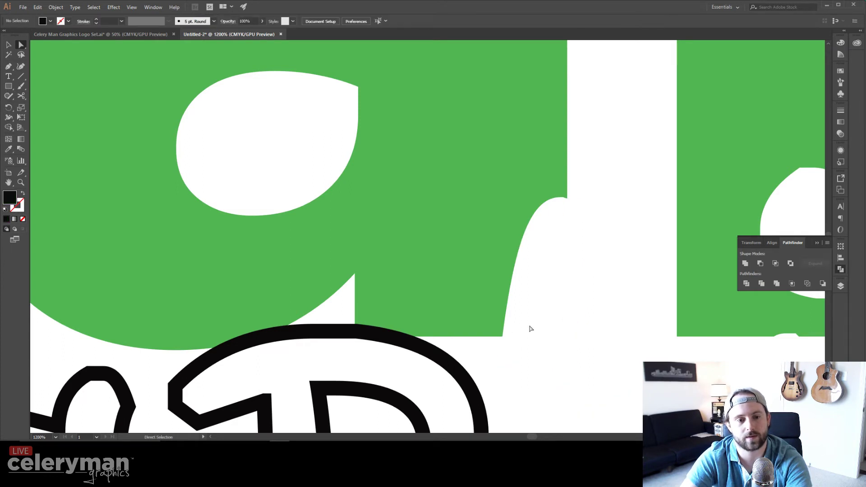
Delete the outer outline of the p and its black sliver overlapping the bottom of the letter a.
left_click(344, 336)
key("Delete")
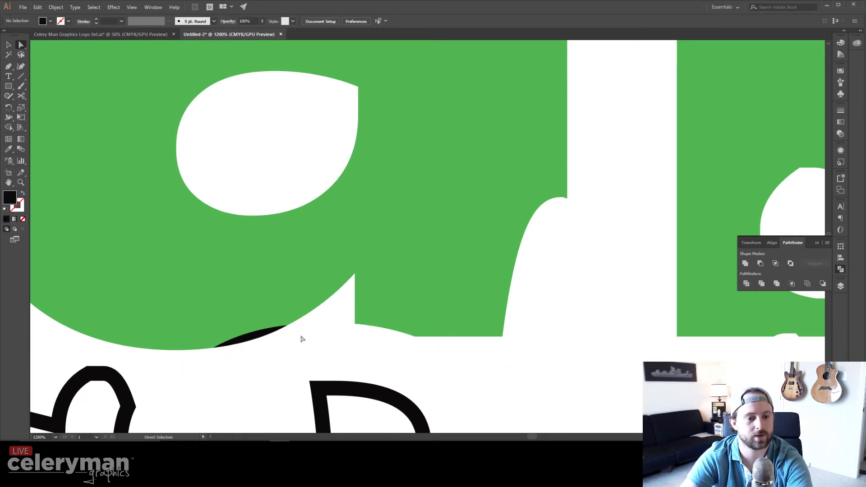
left_click(268, 335)
key("Delete")
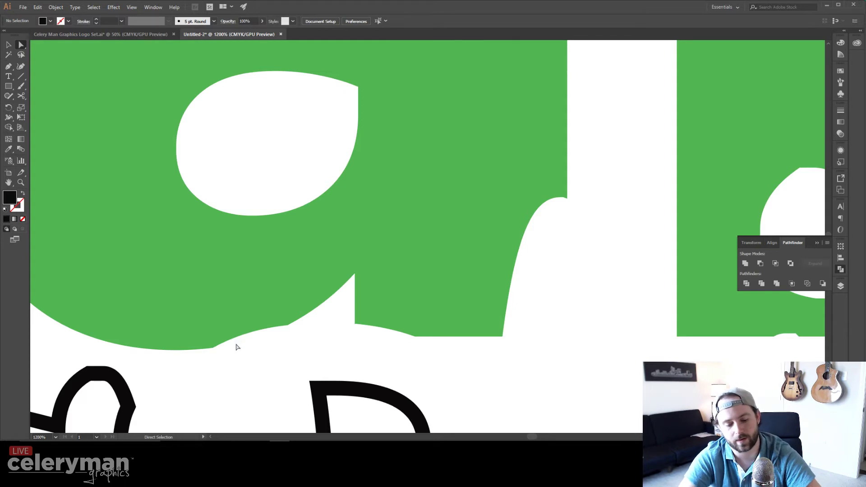
Delete the black outline pieces of the r overlapping the bottom of the last leg of the letter m.
left_click_drag(126, 315, 503, 241)
left_click_drag(252, 267, 493, 292)
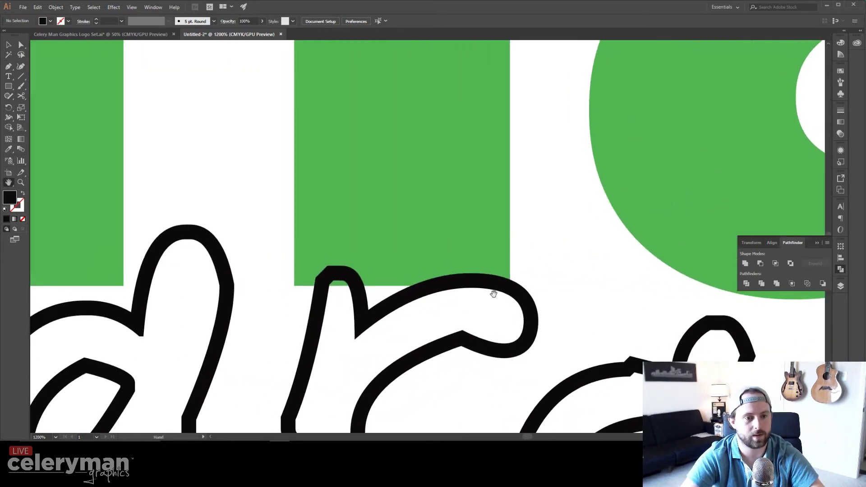
left_click(335, 277)
key("Delete")
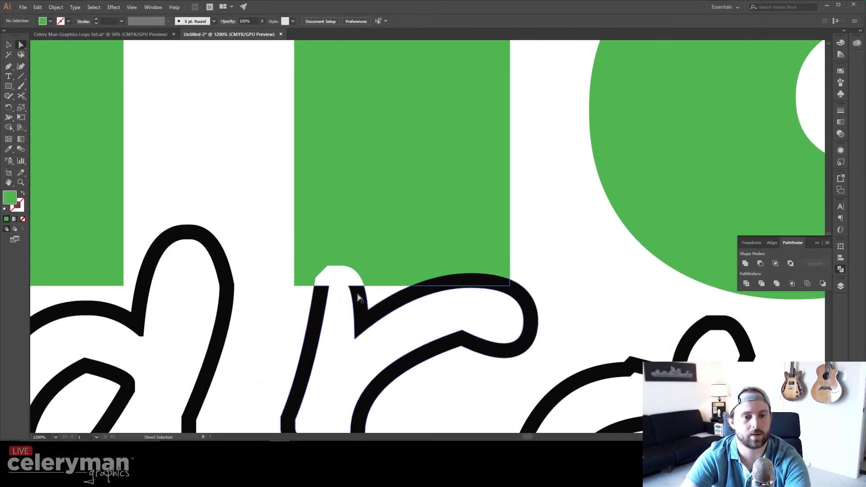
left_click(358, 297)
key("Delete")
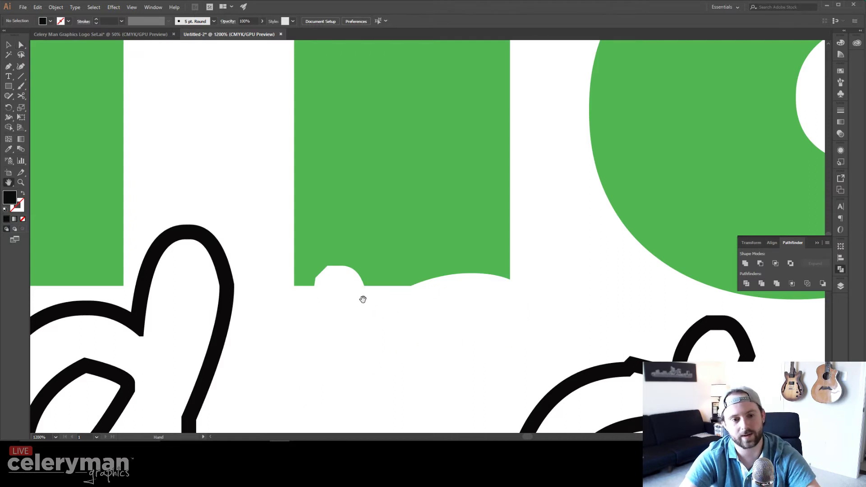
Select the whole divided lettering group by way of the g's black outline beside the middle leg of the m.
left_click_drag(364, 299, 472, 278)
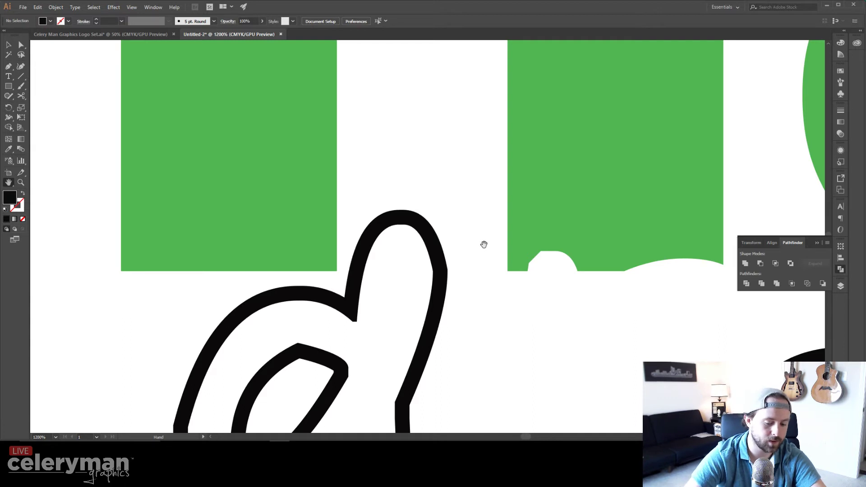
key("v")
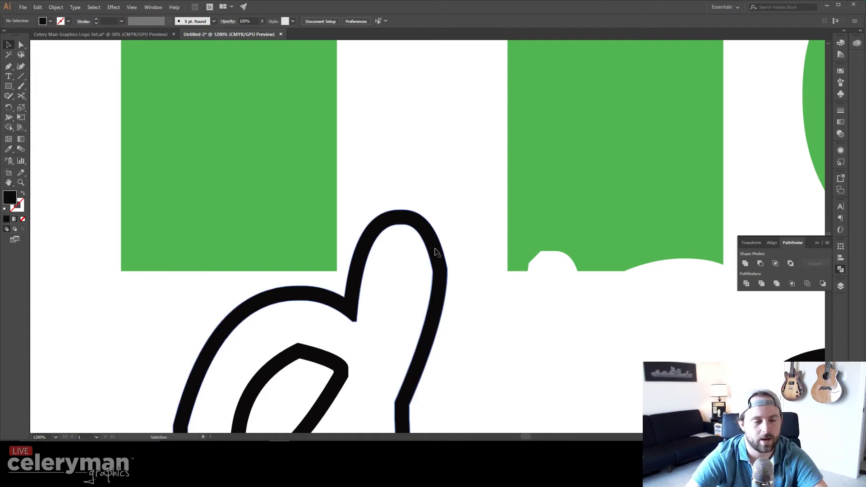
left_click(437, 252)
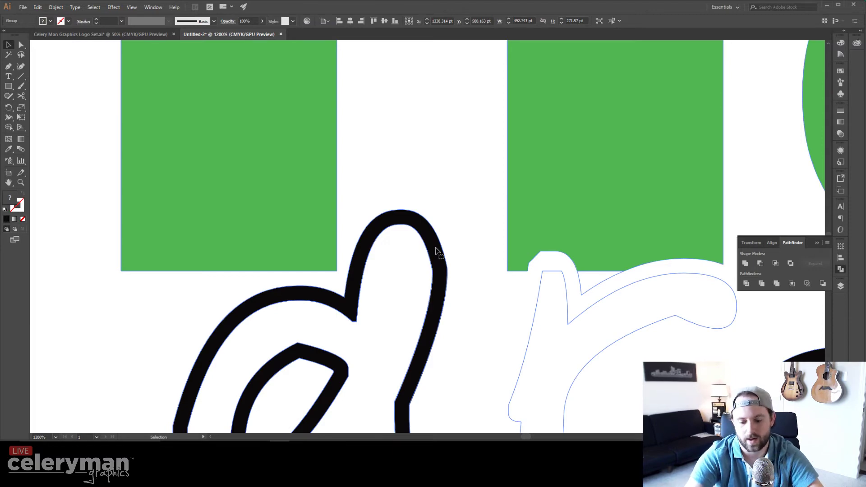
Delete the leftover outline pieces of the graphics lettering below the lower green celeryman wordmark.
key("ctrl+minus")
key("ctrl+minus")
key("ctrl+minus")
key("ctrl+minus")
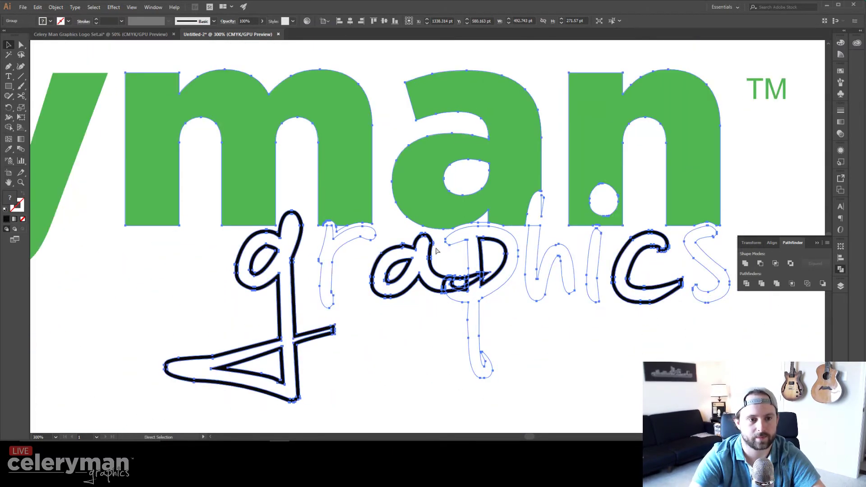
key("ctrl+minus")
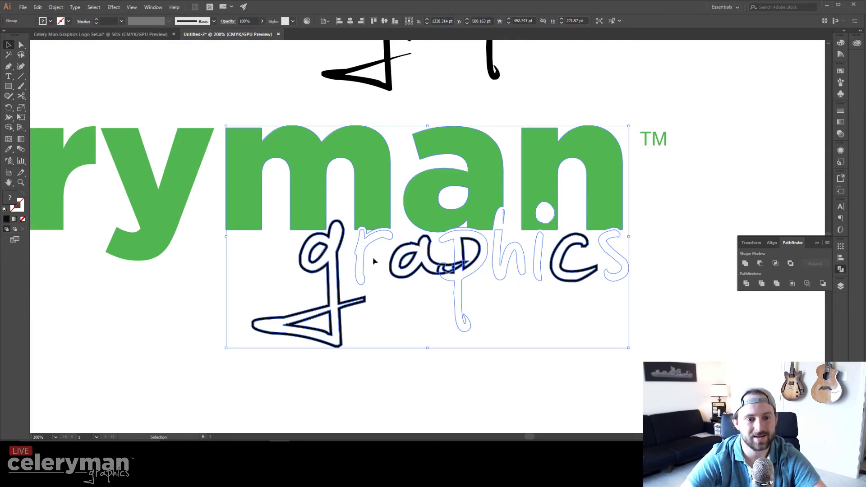
left_click(668, 296)
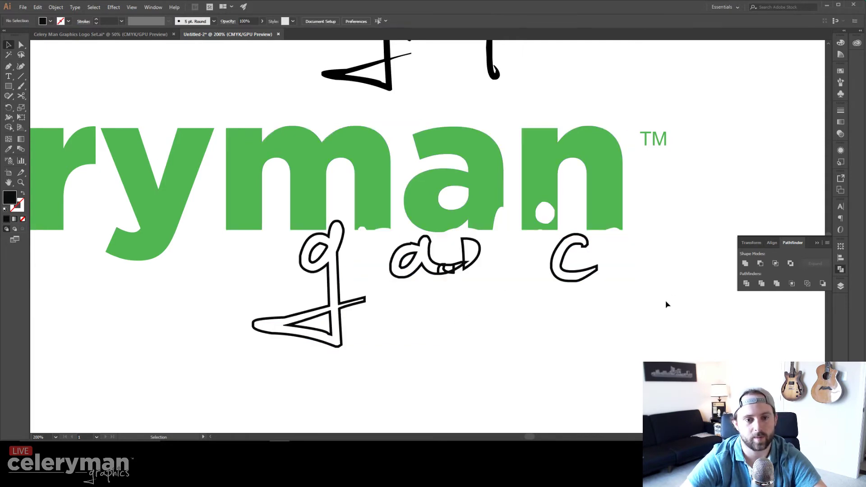
key("a")
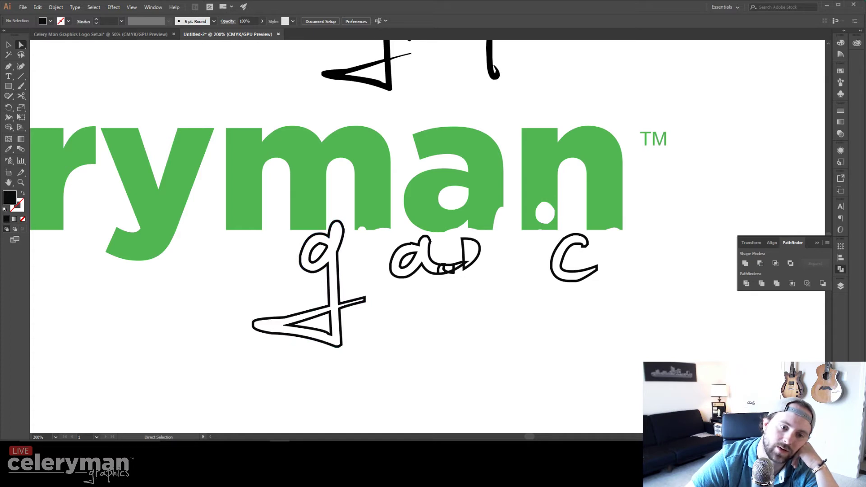
left_click_drag(694, 387, 214, 243)
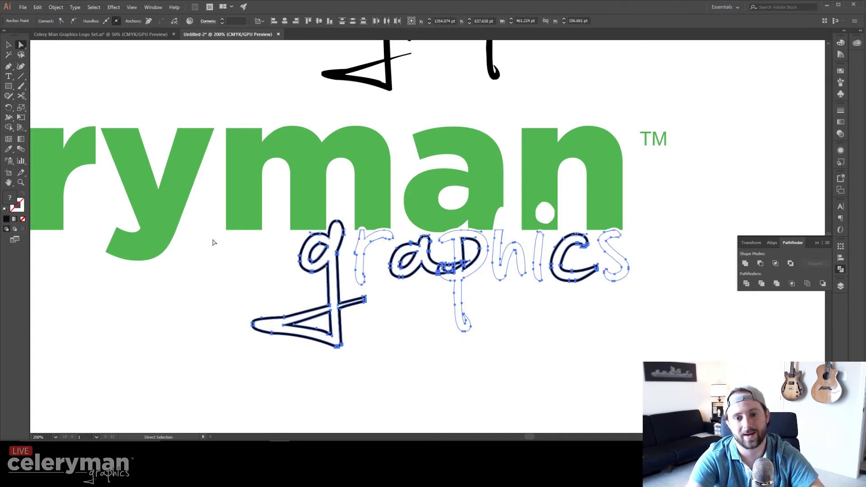
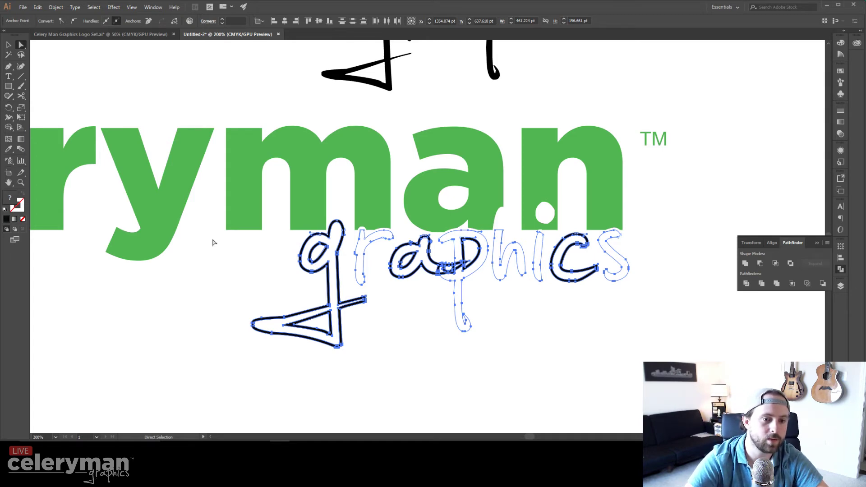
left_click(245, 260)
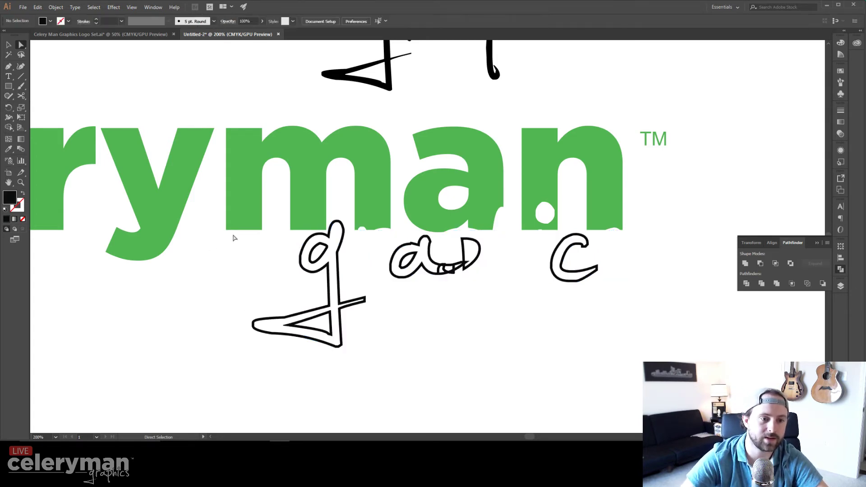
left_click_drag(223, 237, 696, 361)
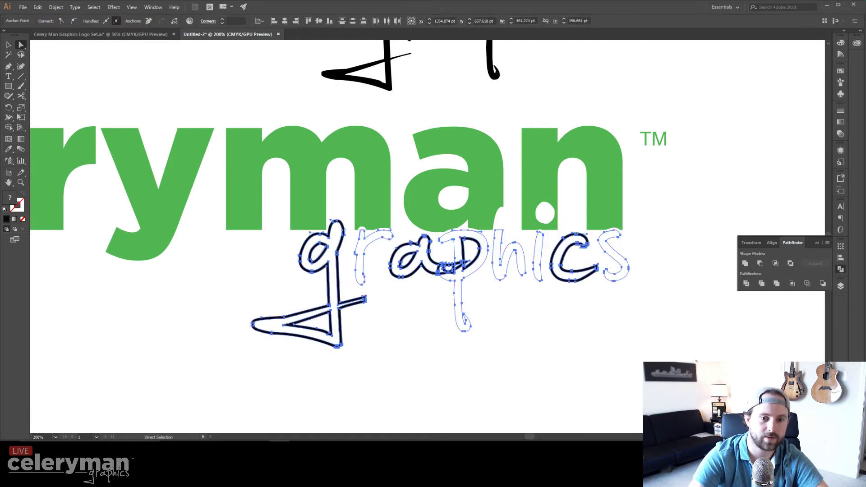
key("Delete")
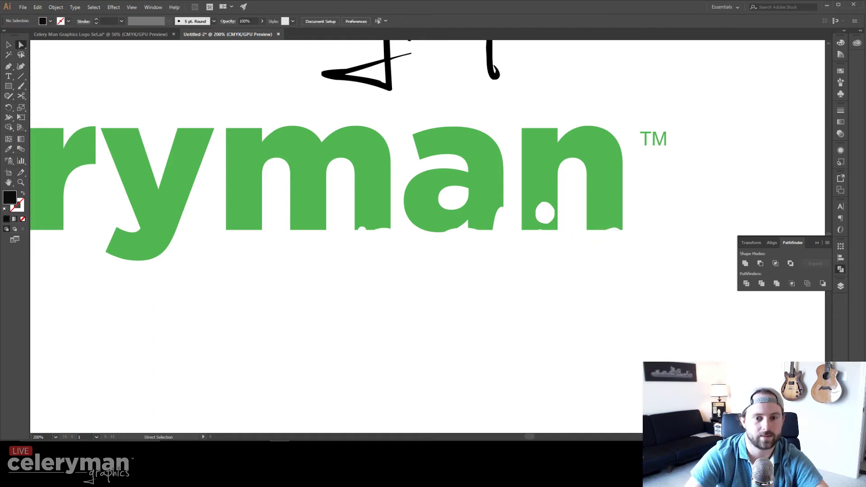
Delete the unfilled leftover fragments around the cut lower edges of the letters m, a and n.
left_click_drag(690, 389, 216, 240)
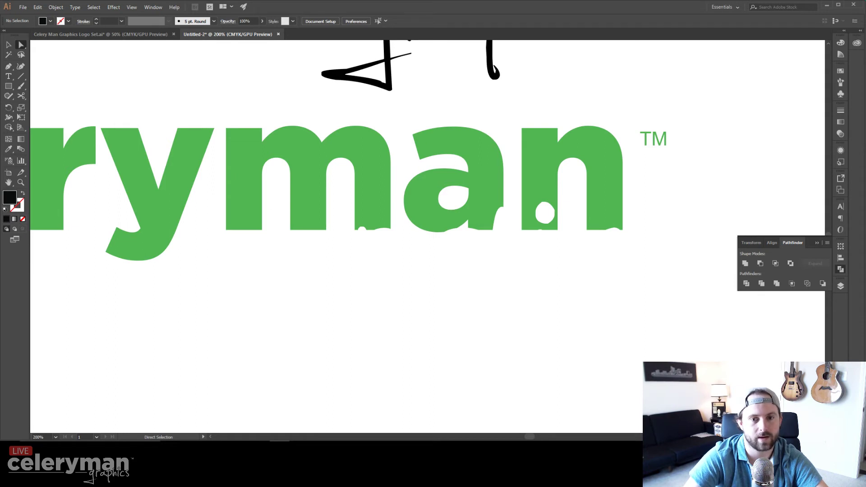
left_click_drag(669, 365, 208, 102)
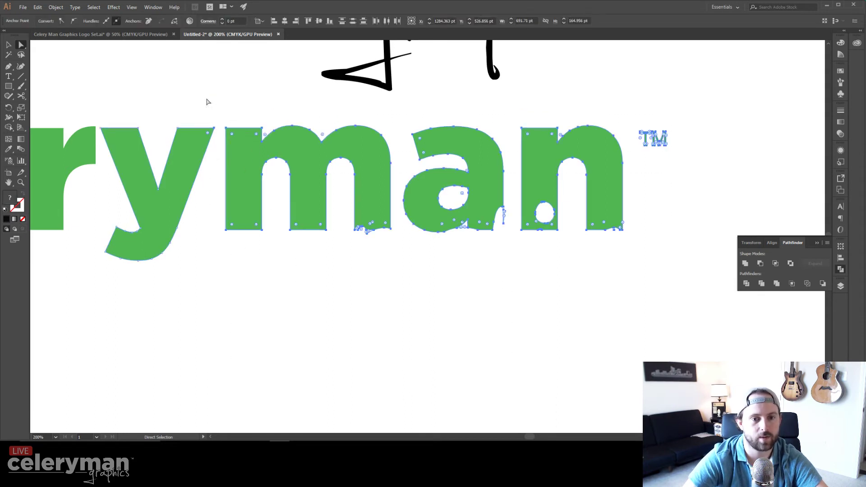
key("ctrl+equal")
key("ctrl+equal")
key("ctrl+equal")
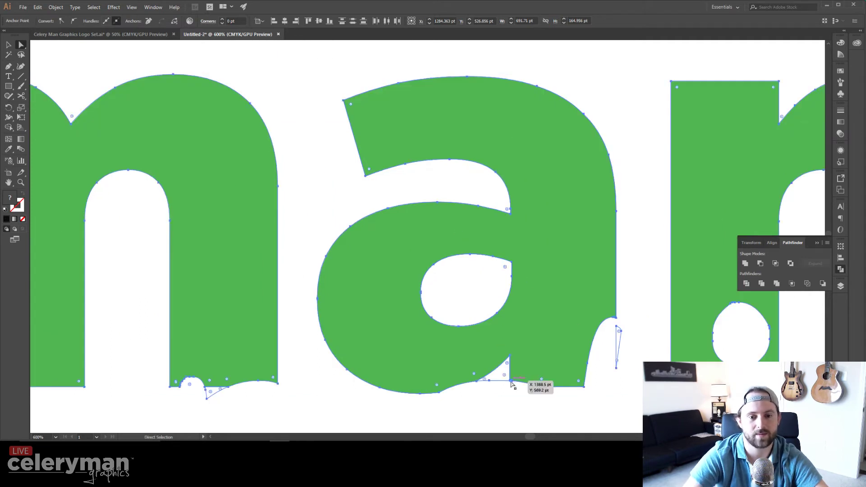
left_click(207, 401)
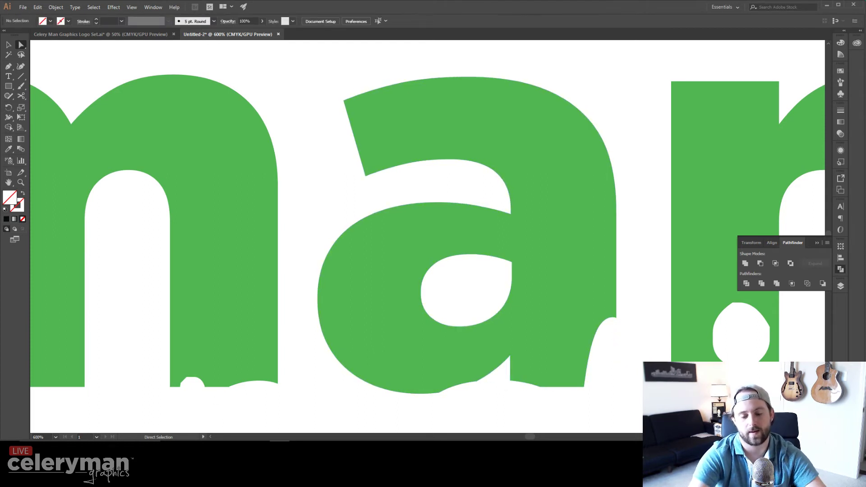
Check the cut letters of the lower wordmark for remaining stray paths and anchor points.
key("ctrl+minus")
key("ctrl+minus")
left_click_drag(745, 384, 262, 194)
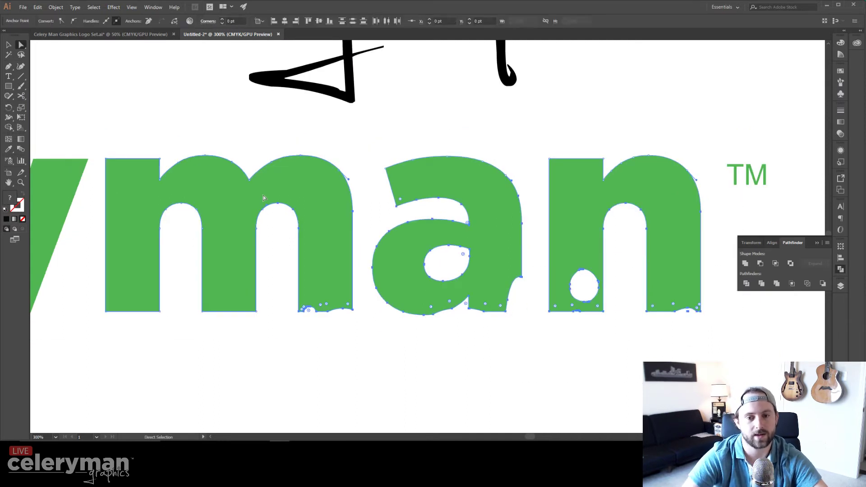
left_click(700, 324)
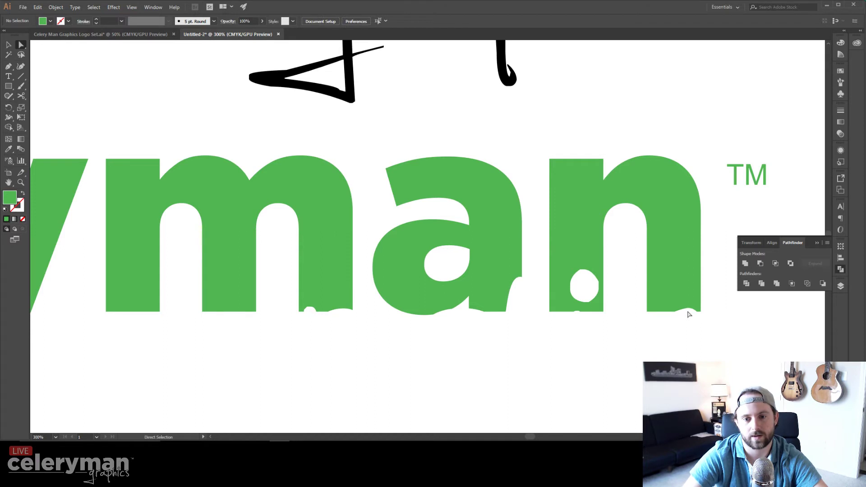
left_click_drag(742, 358, 537, 285)
left_click_drag(588, 357, 195, 257)
left_click(381, 364)
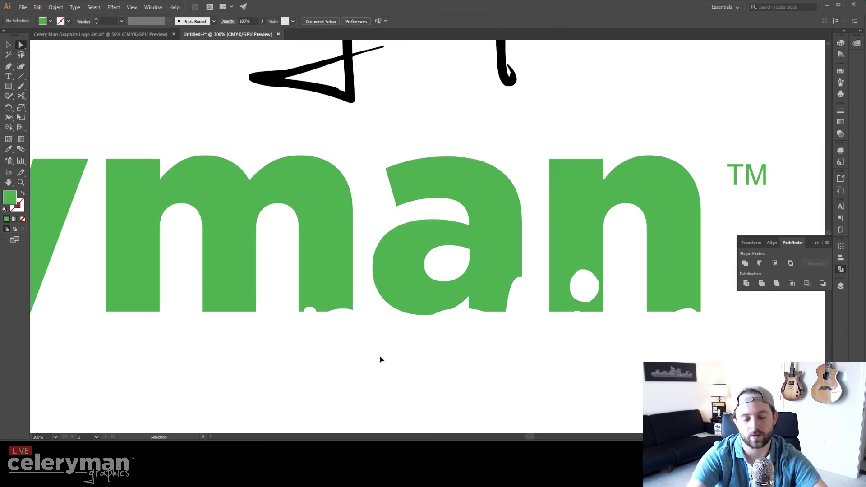
key("ctrl+1")
left_click_drag(604, 411, 188, 265)
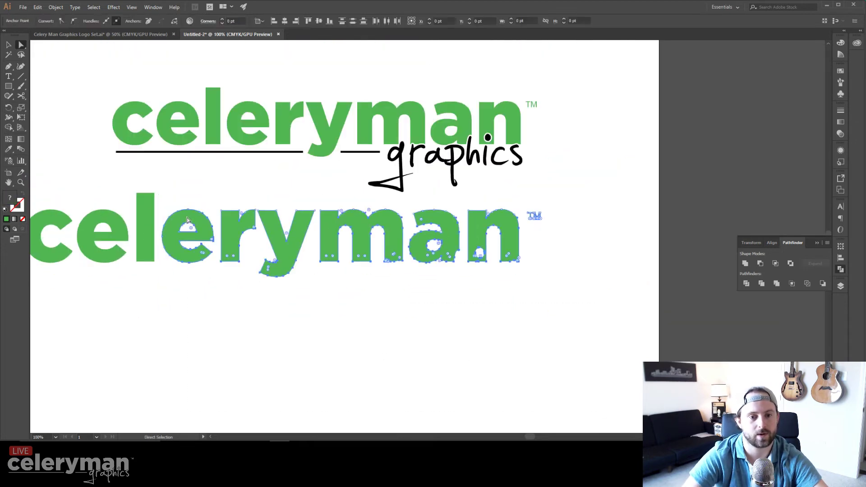
left_click(465, 363)
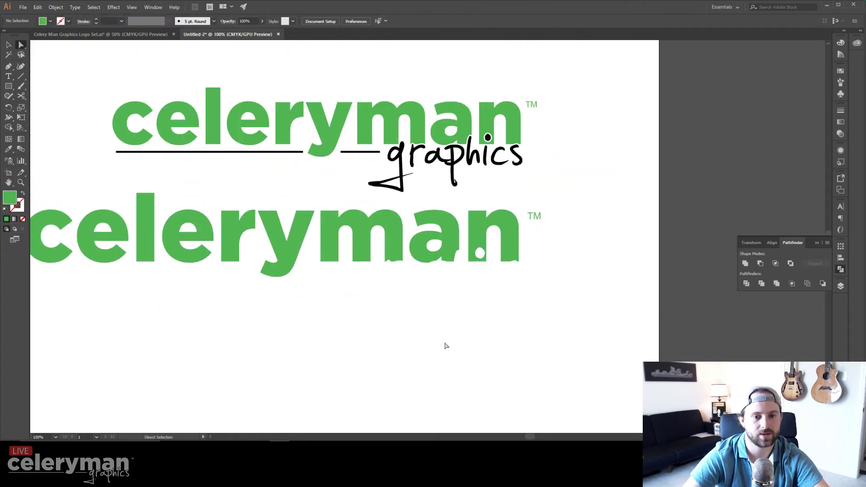
key("space")
left_click_drag(489, 140, 582, 169)
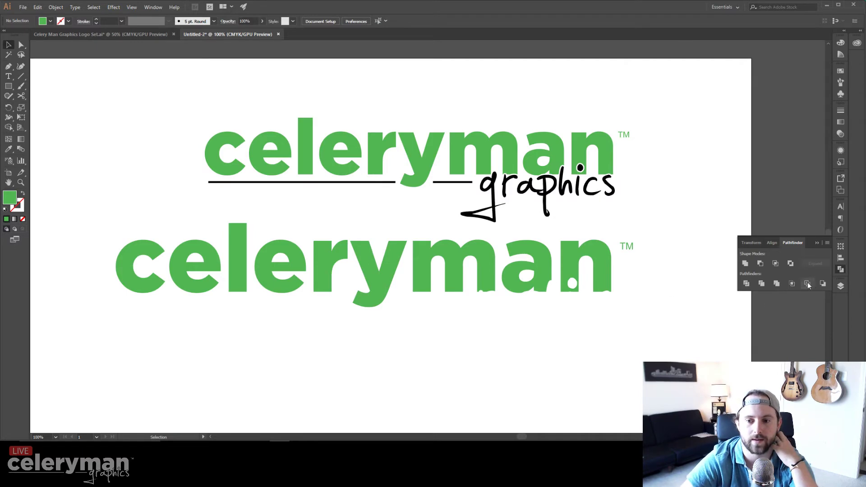
Make the subtitle group in Layer 1 visible and unlock it.
left_click(840, 286)
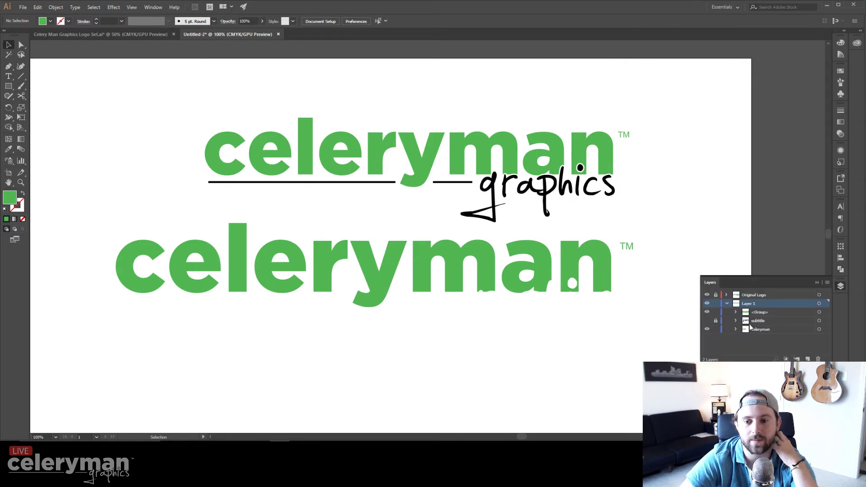
left_click(707, 320)
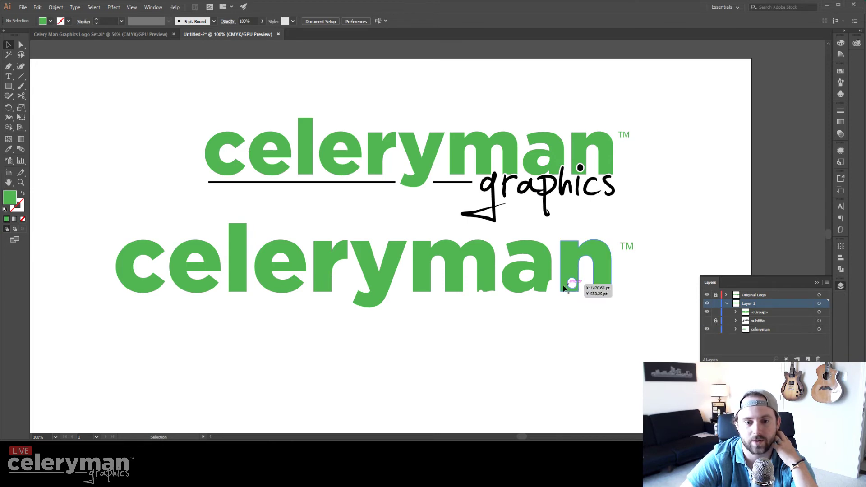
left_click(707, 323)
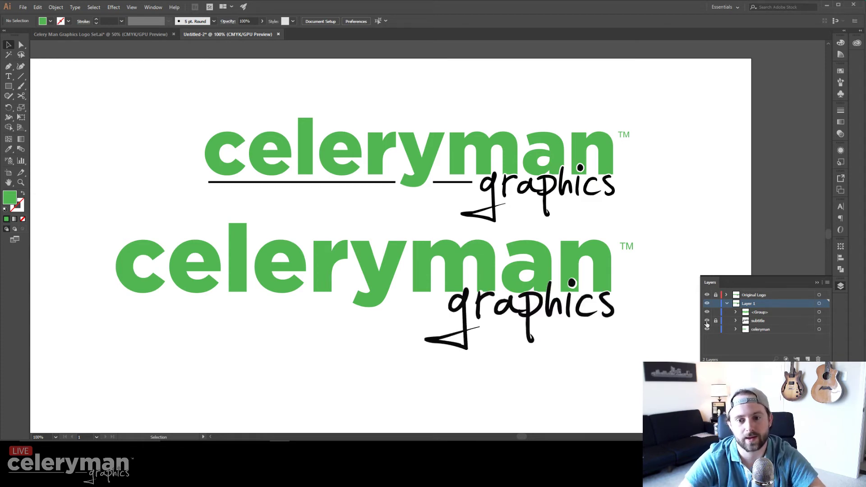
left_click(715, 321)
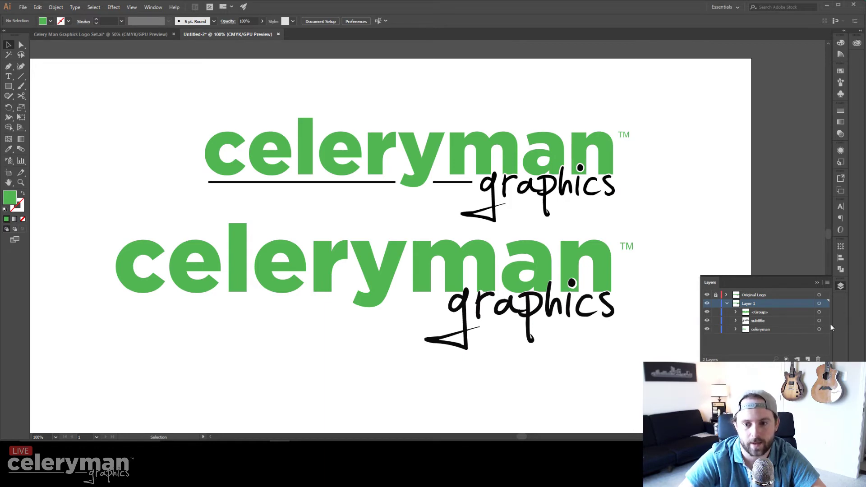
Select the subtitle group and nudge it about 1 pt to the right to centre it in the white cutouts.
left_click(819, 321)
key("ctrl+equal")
key("ctrl+equal")
key("ctrl+equal")
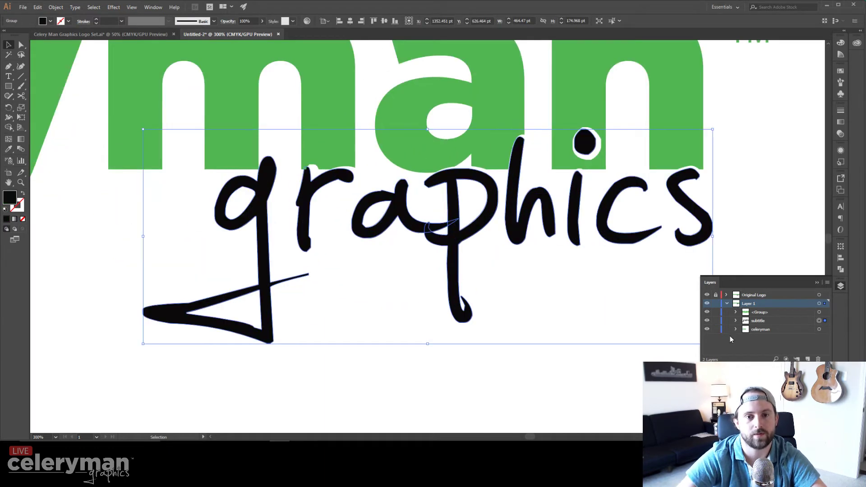
key("Right")
key("Right")
key("Down")
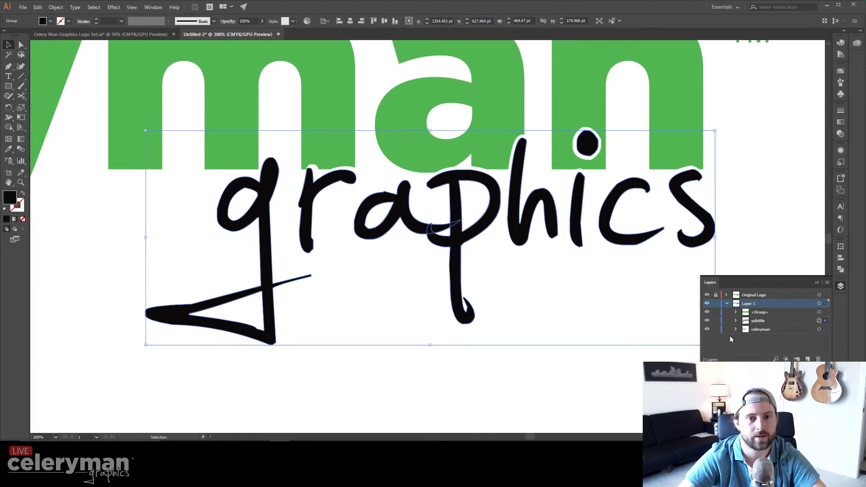
key("Left")
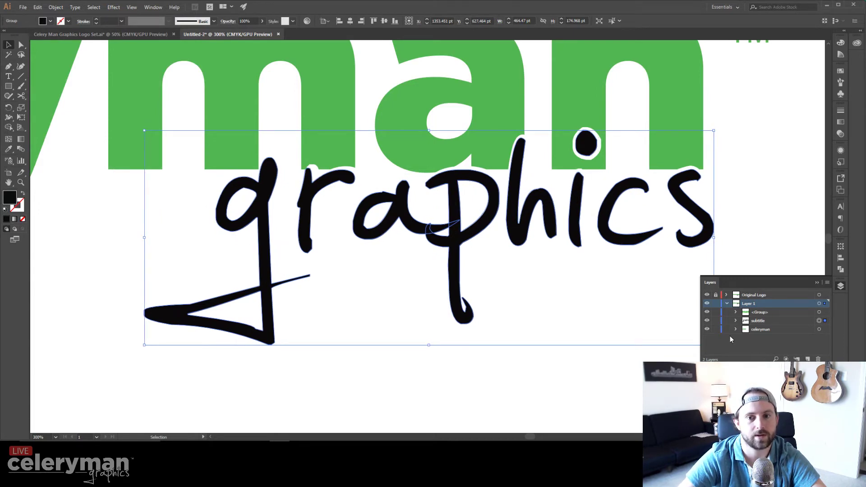
key("Up")
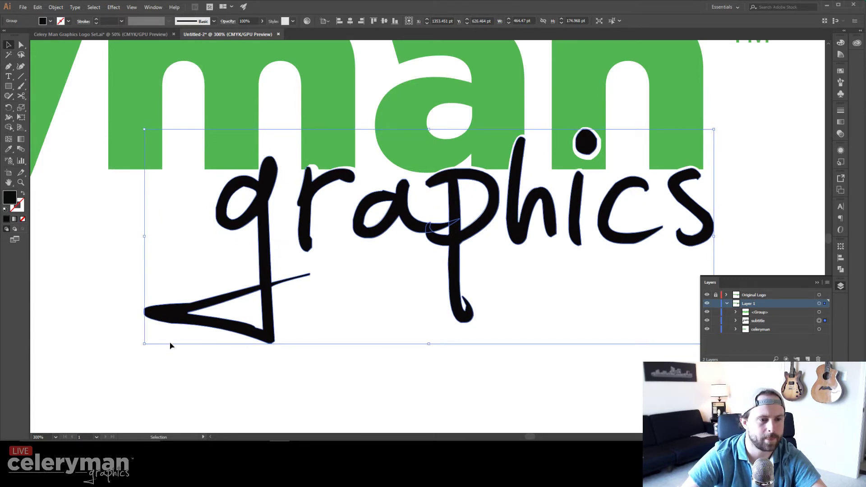
Scale the graphics subtitle down proportionally to about 457 pt wide and fine-tune its position within the cutouts.
left_click_drag(144, 344, 148, 343)
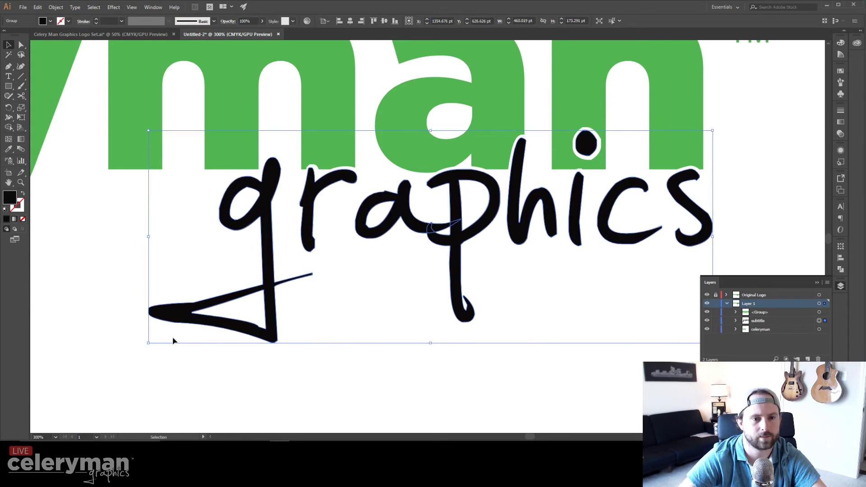
left_click_drag(146, 344, 153, 342)
key("Down")
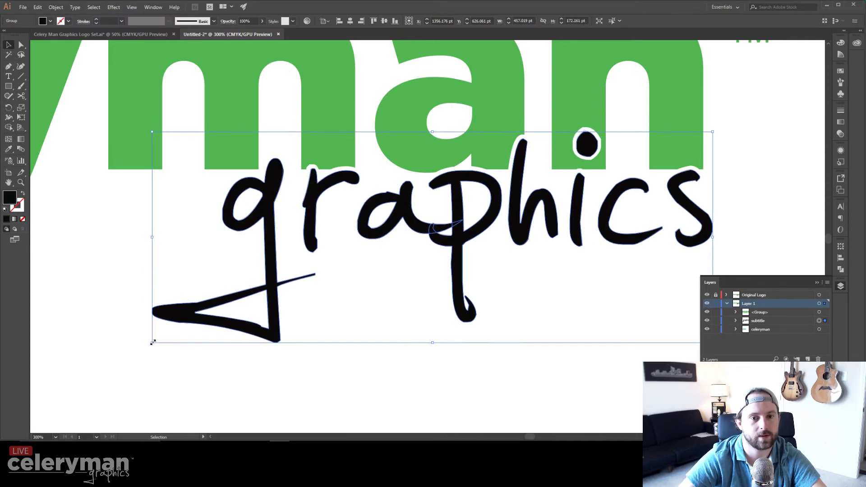
key("Left")
key("Up")
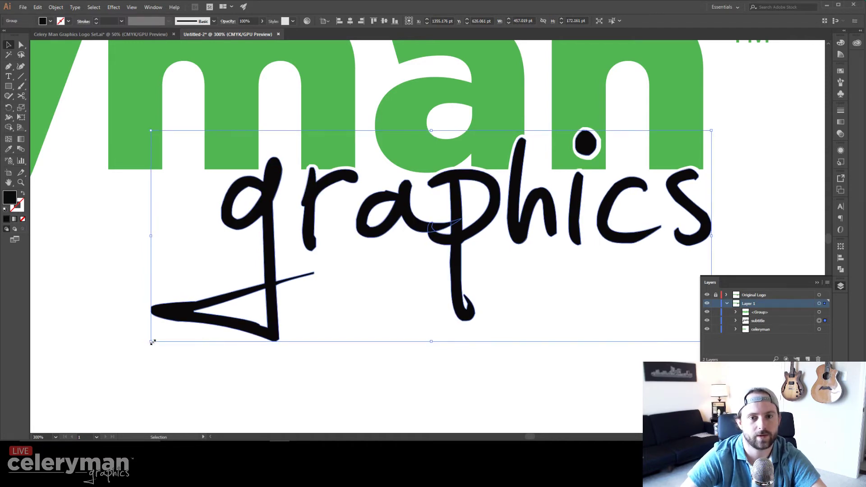
key("Right")
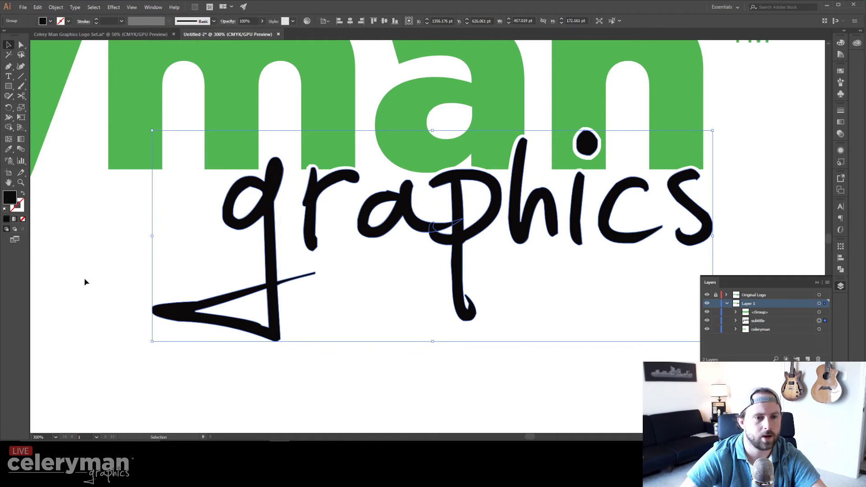
Deselect the subtitle and compare its white gap around the lettering with the original logo above.
left_click(85, 282)
key("ctrl+minus")
key("ctrl+minus")
key("ctrl+minus")
key("ctrl+minus")
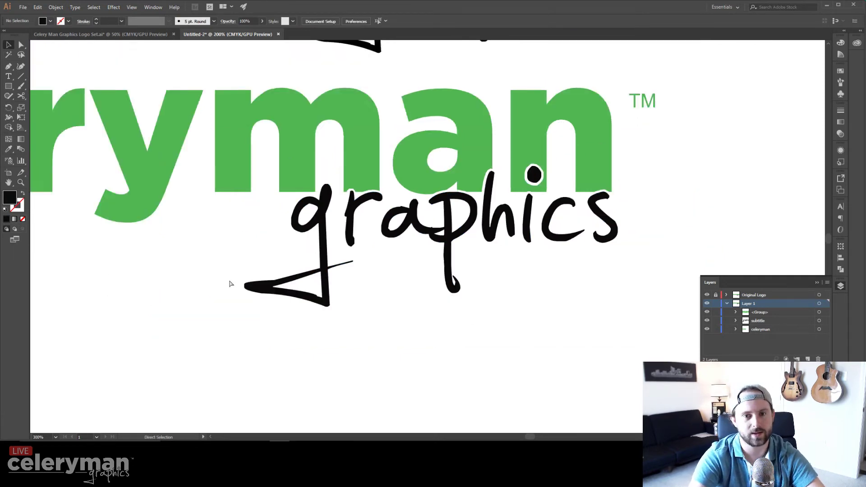
key("ctrl+equal")
key("ctrl+equal")
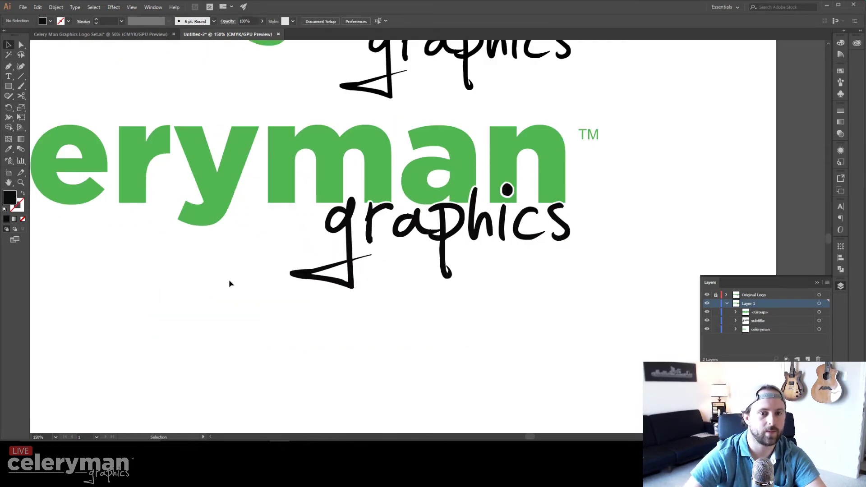
scroll(495, 308, "up", 3)
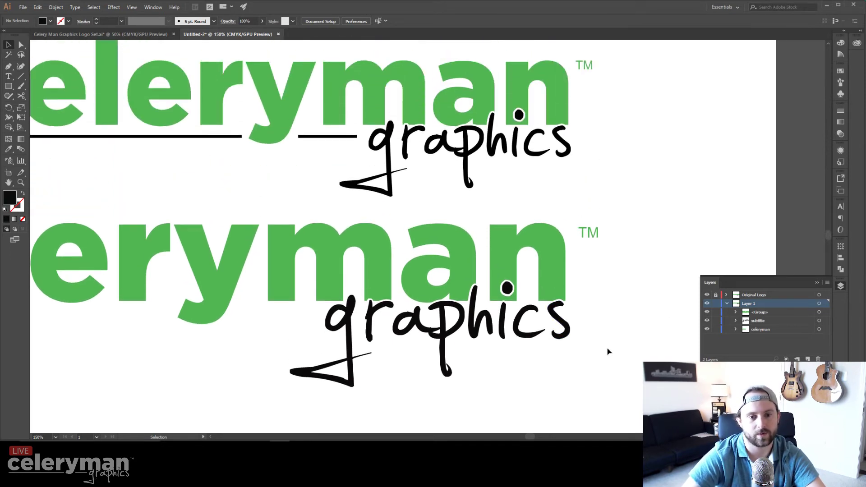
left_click(505, 329)
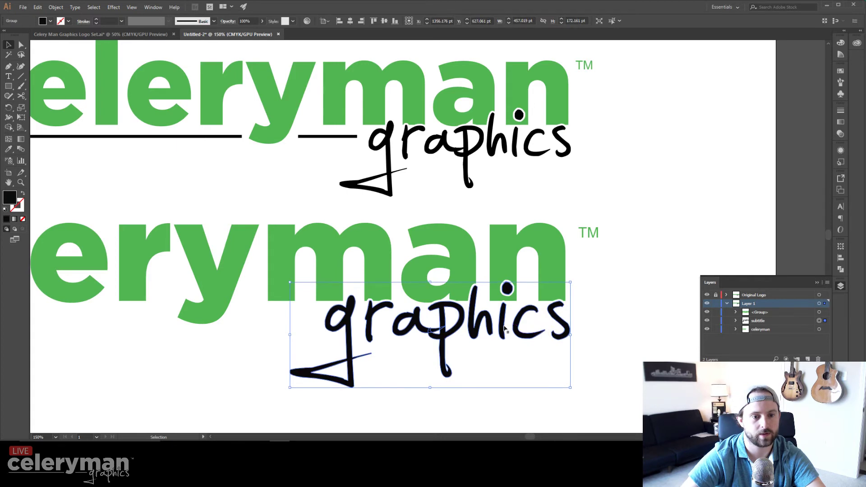
left_click(623, 311)
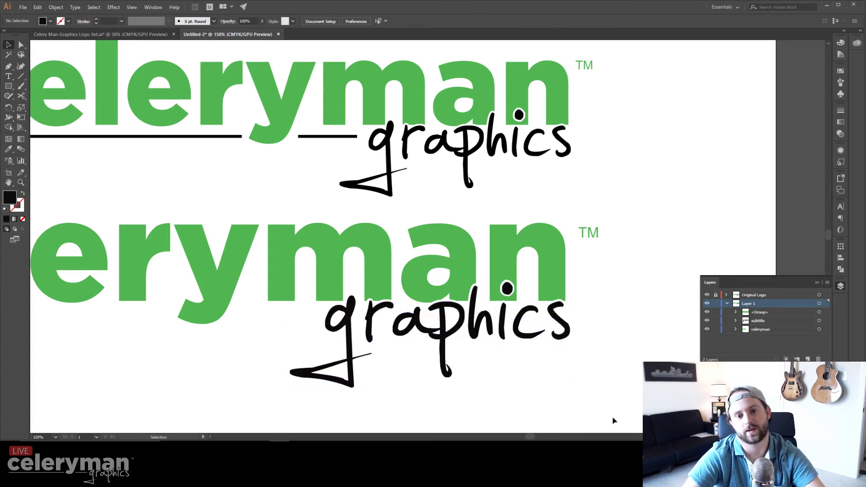
key("h")
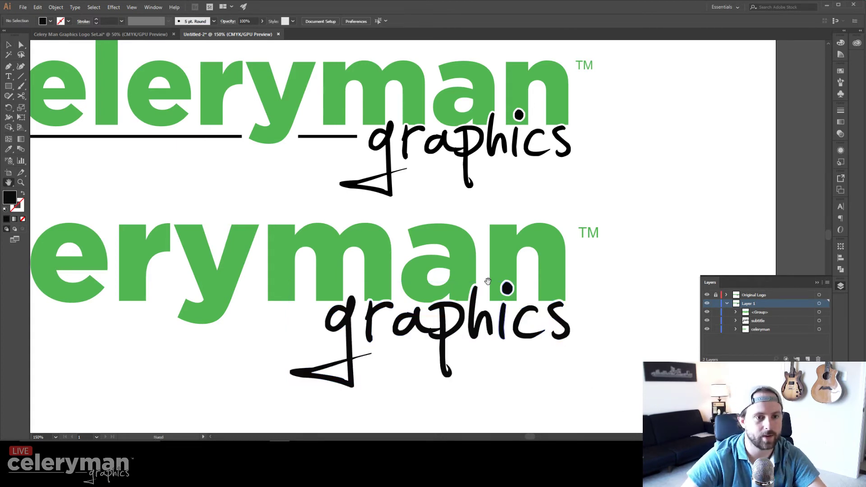
left_click_drag(287, 247, 517, 274)
key("v")
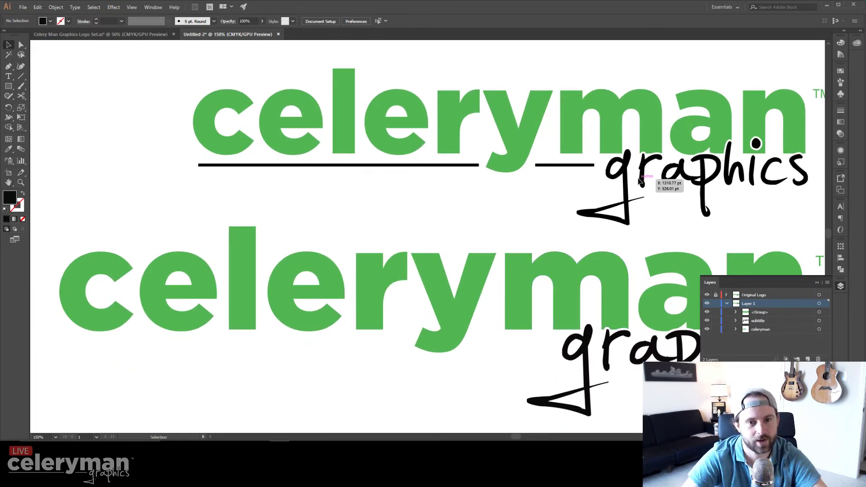
left_click_drag(342, 353, 396, 323)
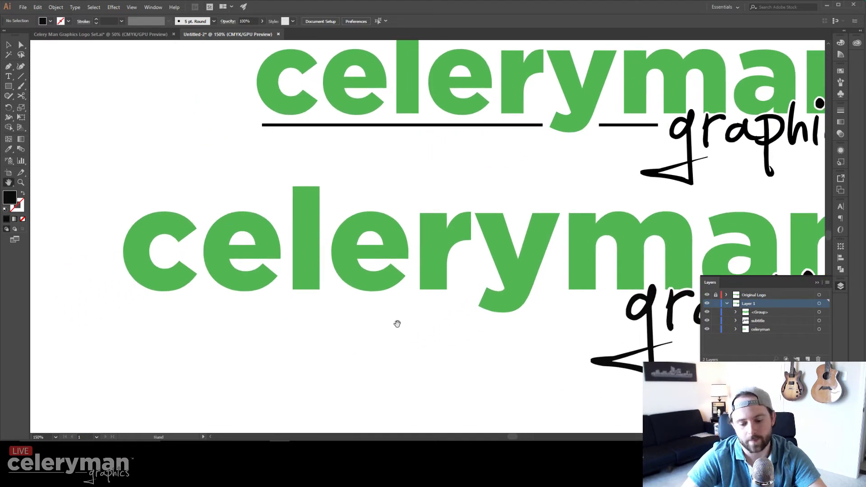
key("m")
key("v")
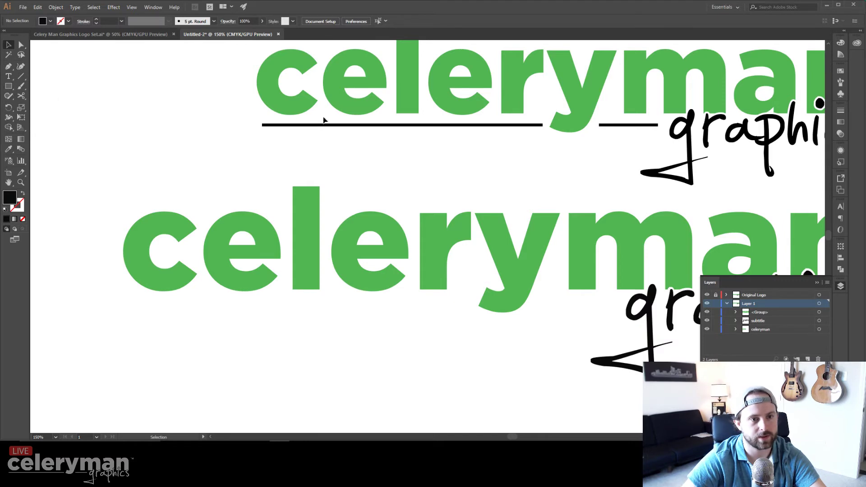
left_click(9, 86)
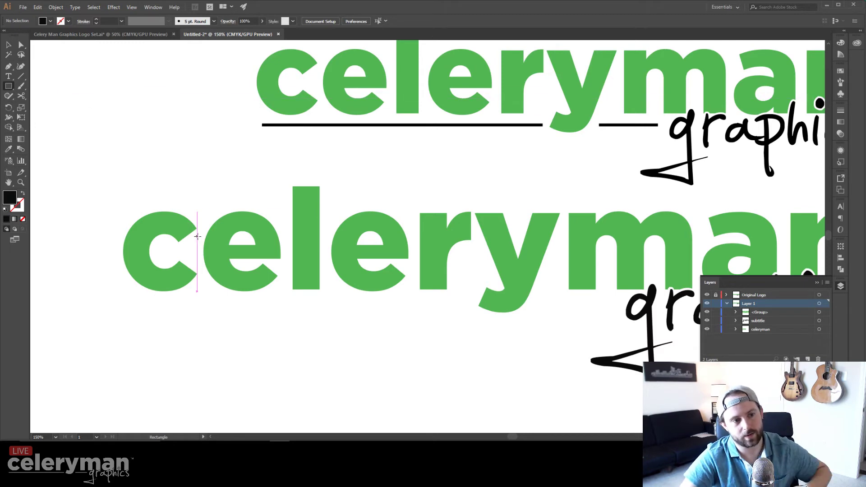
key("v")
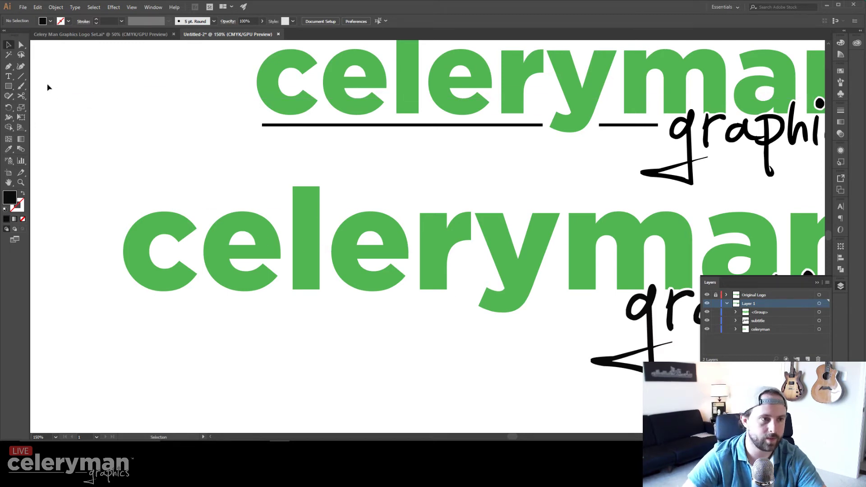
Draw a thin black bar about 797 pt wide and 8 pt tall below the new wordmark, then set it aside between the logos.
key("m")
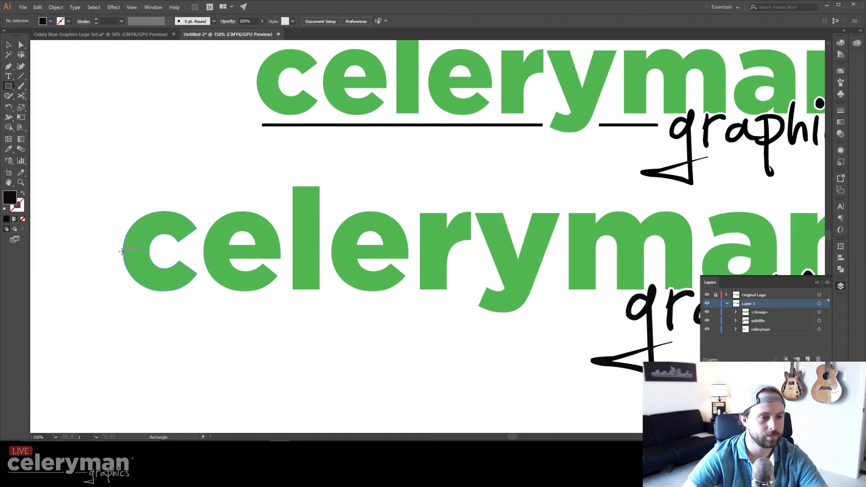
left_click_drag(122, 252, 611, 255)
key("v")
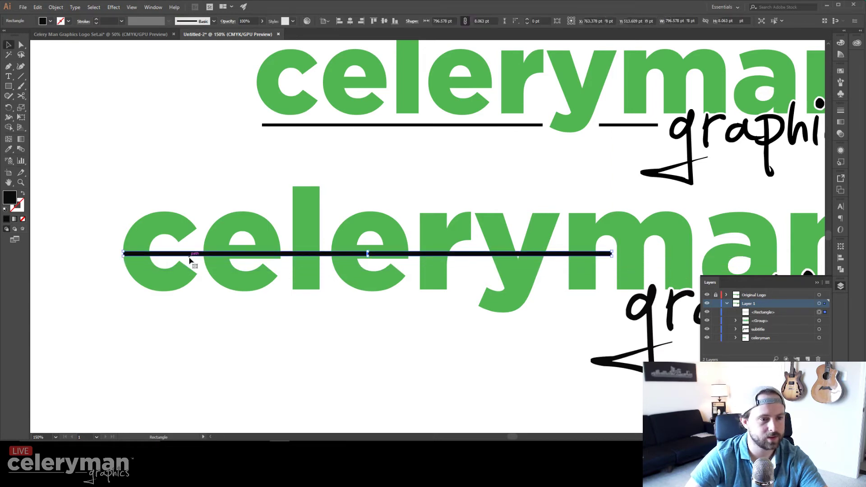
left_click_drag(188, 257, 185, 310)
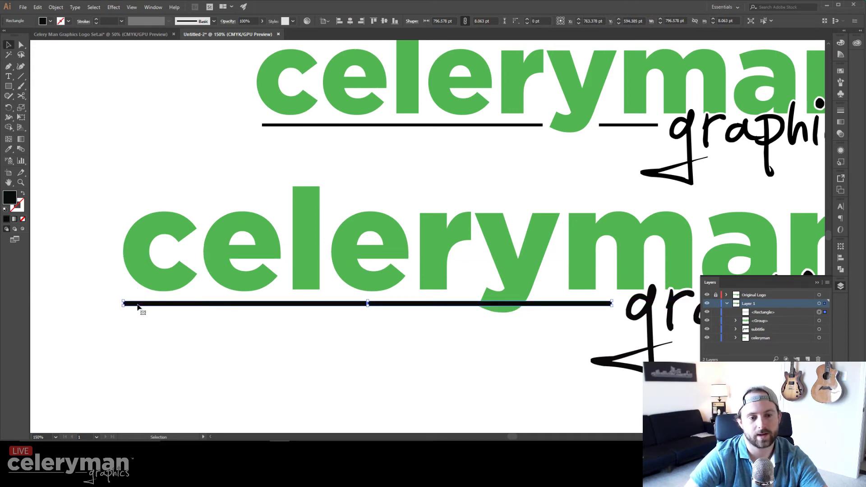
left_click(131, 382)
left_click_drag(151, 304, 281, 172)
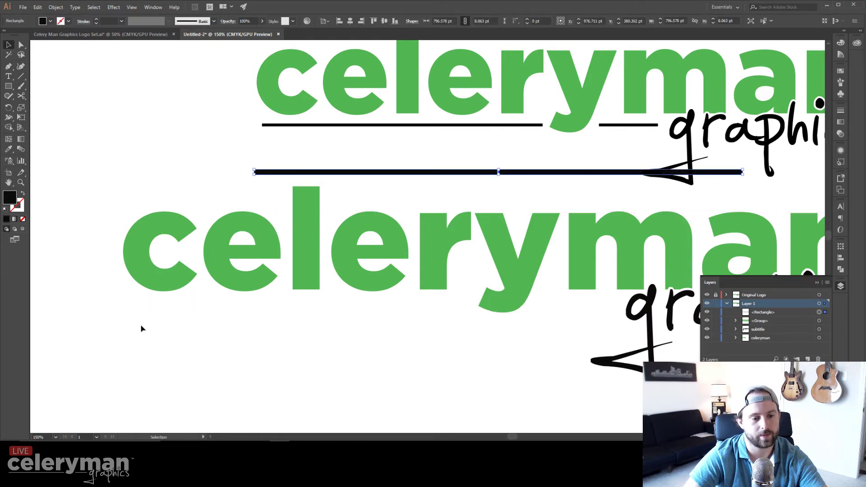
left_click(174, 333)
Try a second, thinner bar beneath the new wordmark and delete both trial bars.
key("m")
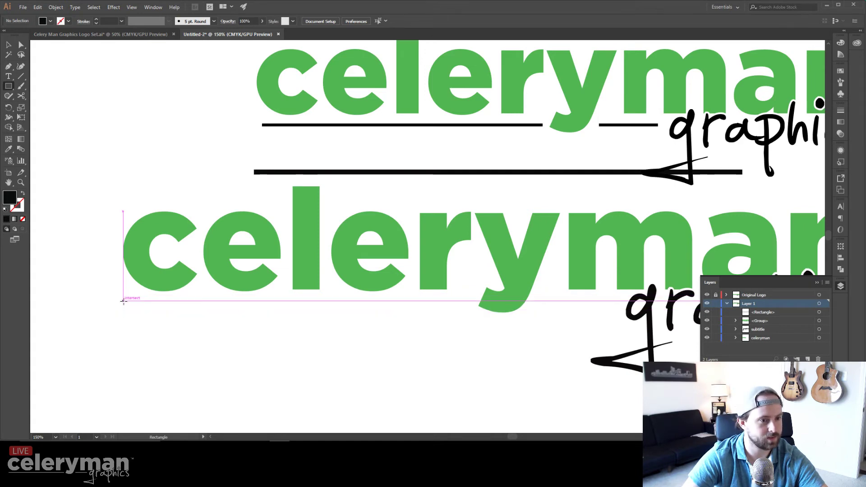
left_click_drag(123, 301, 621, 305)
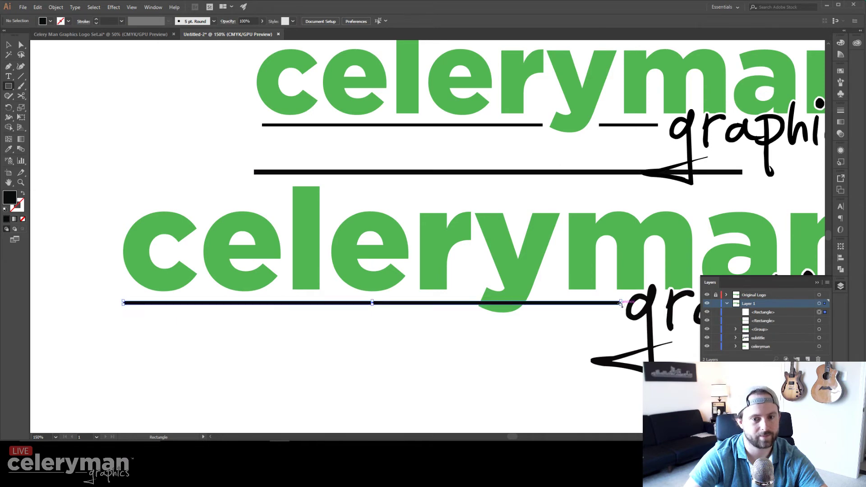
key("Delete")
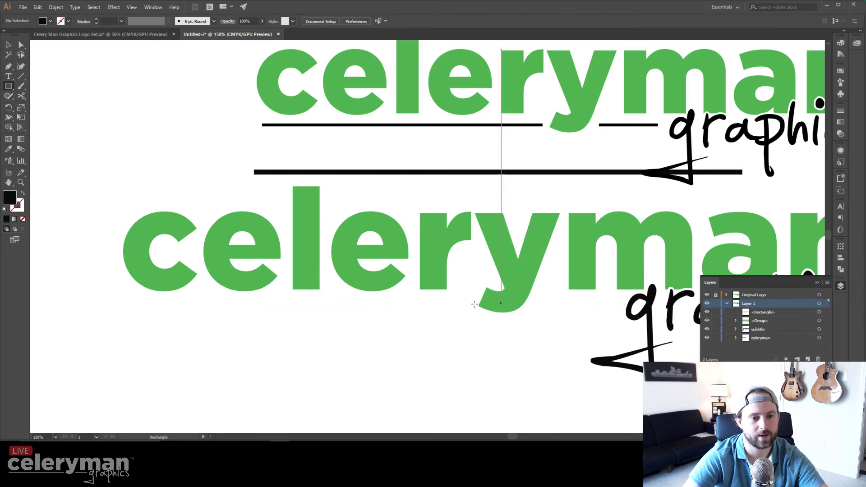
key("v")
left_click(380, 175)
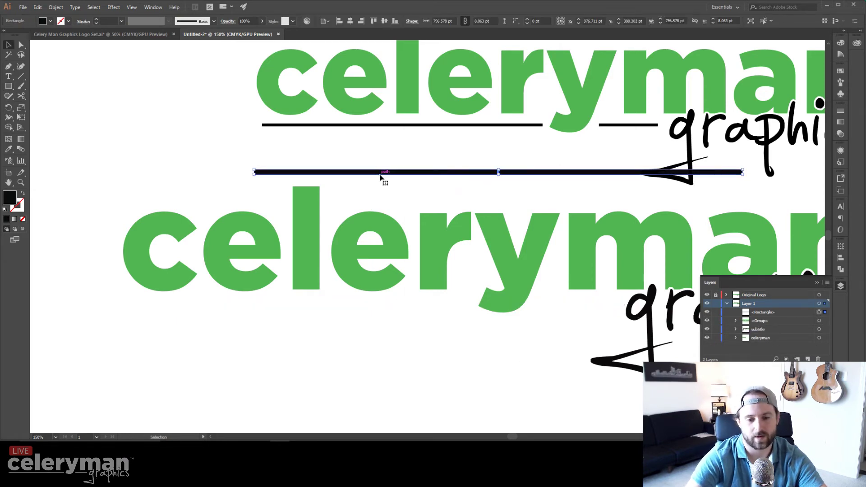
key("Delete")
Draw a black underline about 796 pt wide and 6 pt tall beneath the new wordmark, starting flush with the outer edge of the c.
key("m")
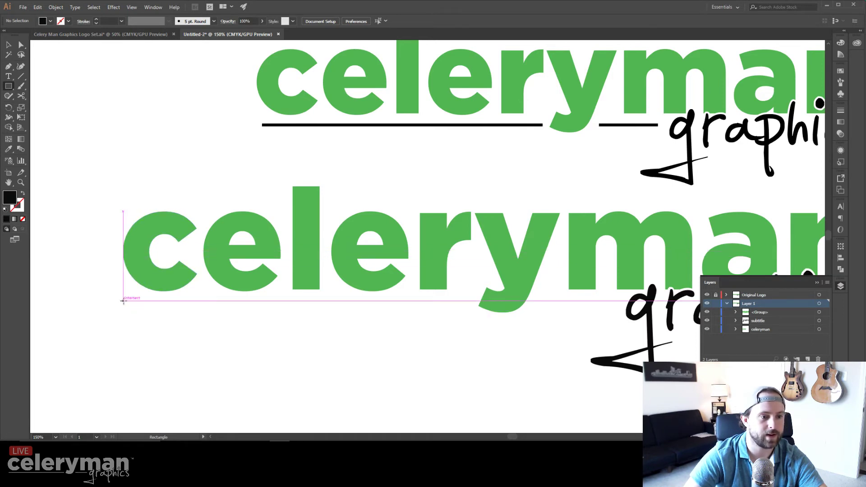
mouse_move(123, 301)
left_mouse_down()
mouse_move(460, 283)
mouse_move(611, 305)
left_mouse_up()
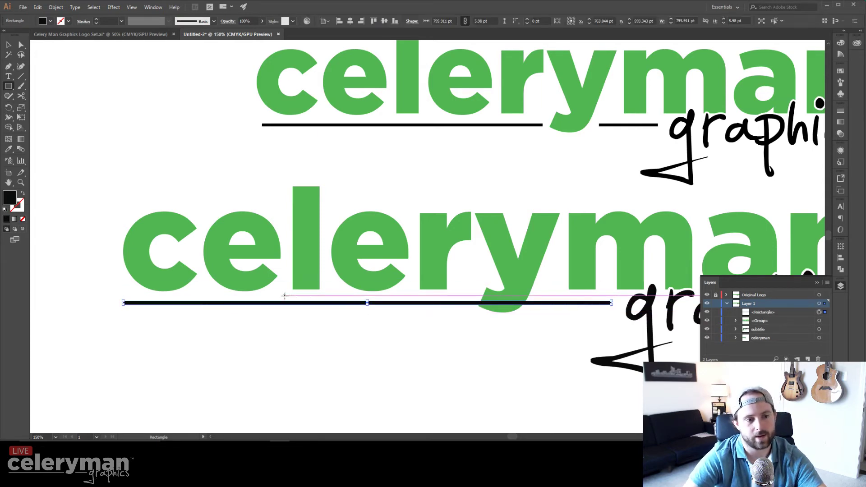
key("ctrl+equal")
key("ctrl+equal")
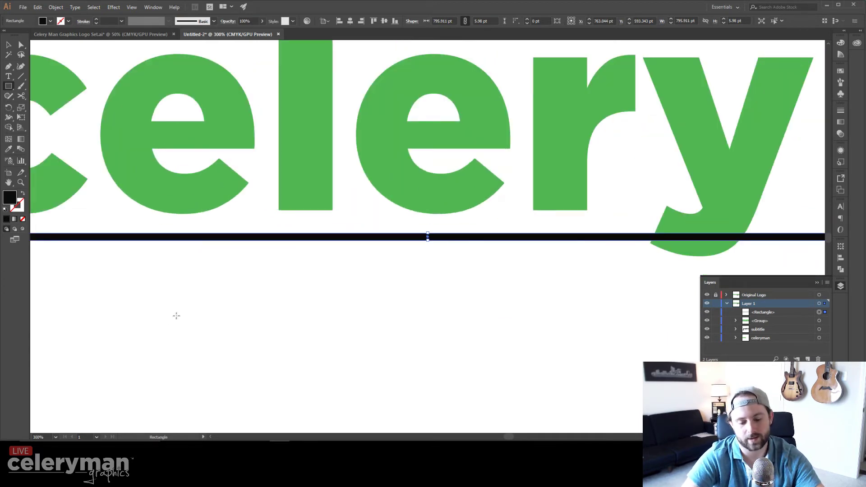
key("v")
Inspect the underline's start beneath the letter c up close, and compare the whole logo with the original above.
scroll(329, 277, "left", 5)
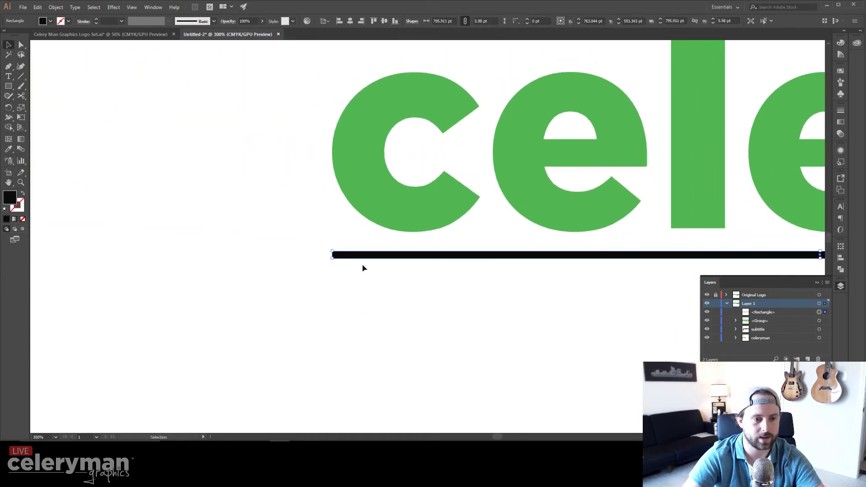
key("ctrl+equal")
key("ctrl+equal")
key("ctrl+equal")
key("space")
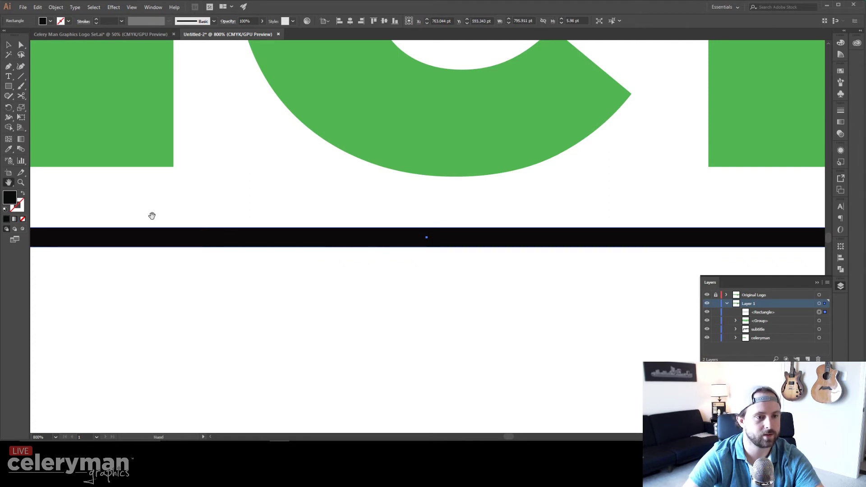
left_click_drag(152, 214, 510, 160)
left_click_drag(114, 201, 474, 257)
left_click_drag(195, 223, 540, 248)
left_click_drag(248, 263, 323, 244)
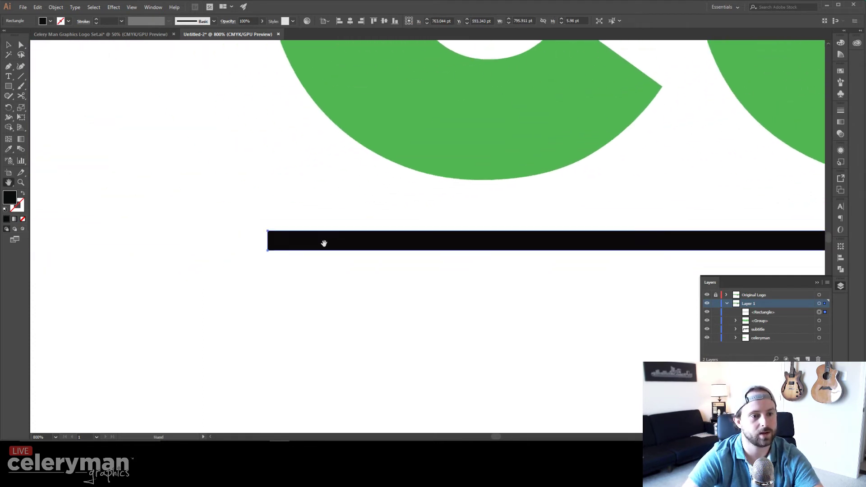
left_click_drag(266, 241, 268, 240)
key("ctrl+minus")
key("ctrl+minus")
key("ctrl+minus")
key("ctrl+minus")
key("ctrl+minus")
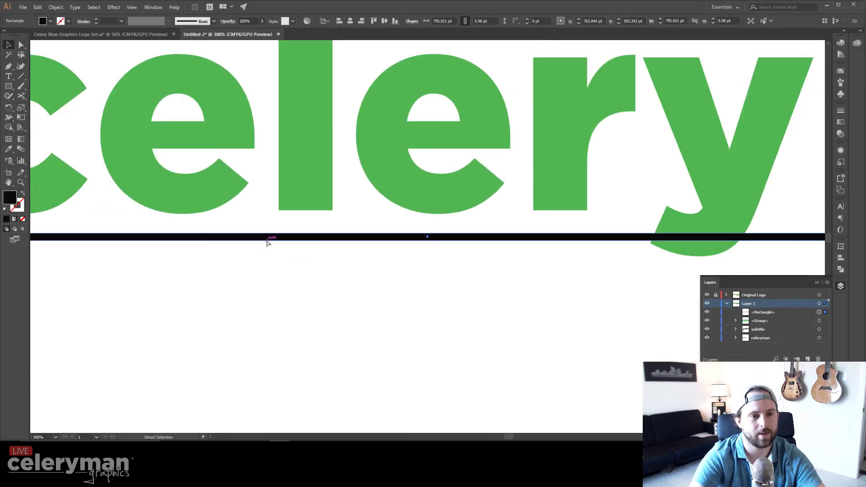
key("ctrl+minus")
key("ctrl+minus")
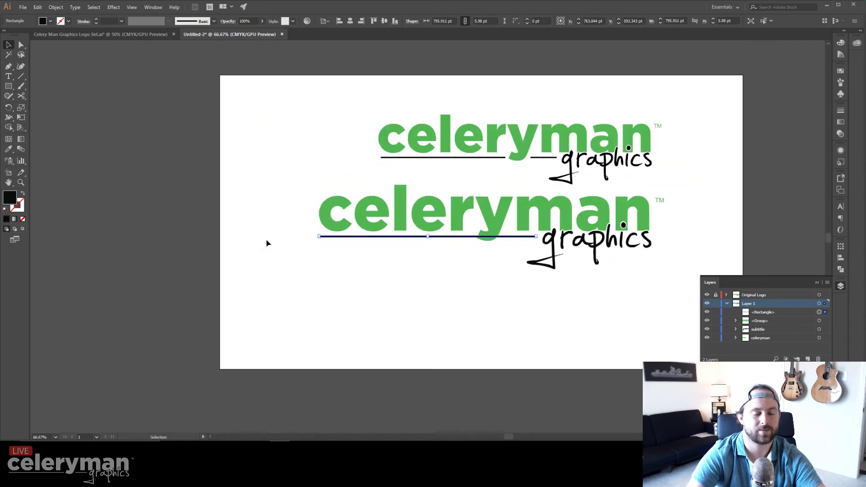
left_click(392, 306)
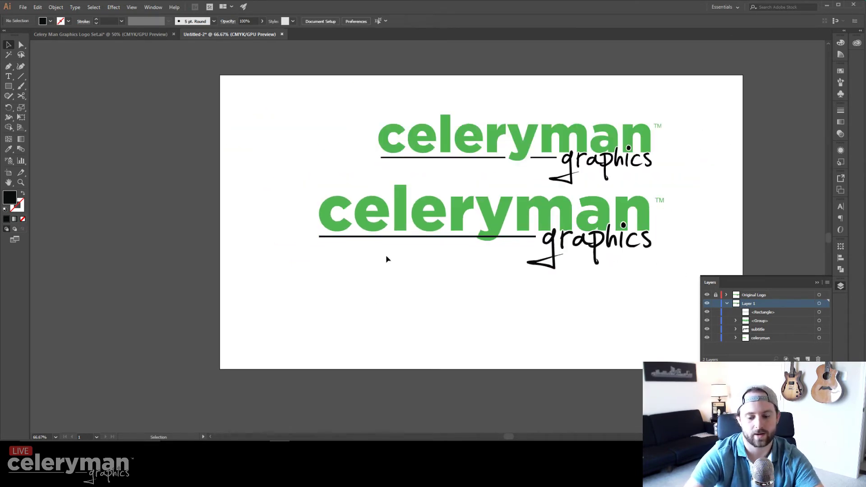
Shorten the underline at its starting end so that it begins slightly inside the outer curve of the letter c.
key("ctrl+plus")
key("ctrl+plus")
key("ctrl+plus")
key("ctrl+plus")
key("ctrl+plus")
key("ctrl+plus")
key("space")
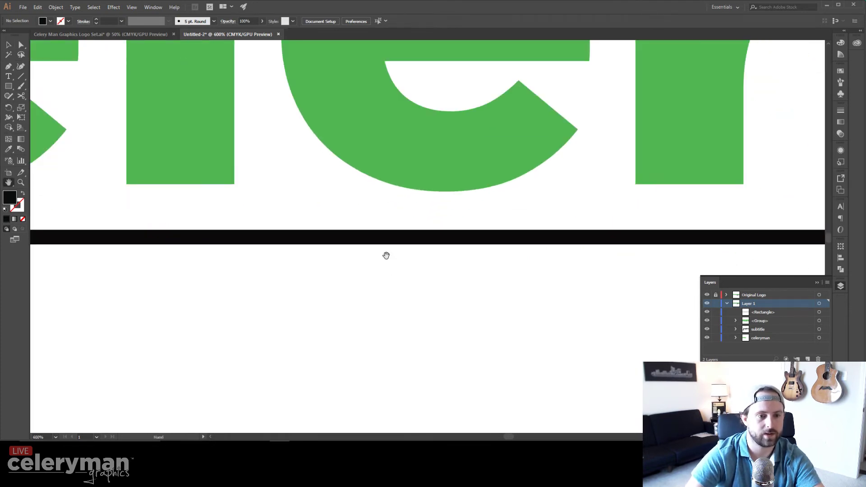
left_click_drag(386, 255, 641, 264)
left_click_drag(288, 245, 581, 244)
left_click_drag(285, 249, 464, 244)
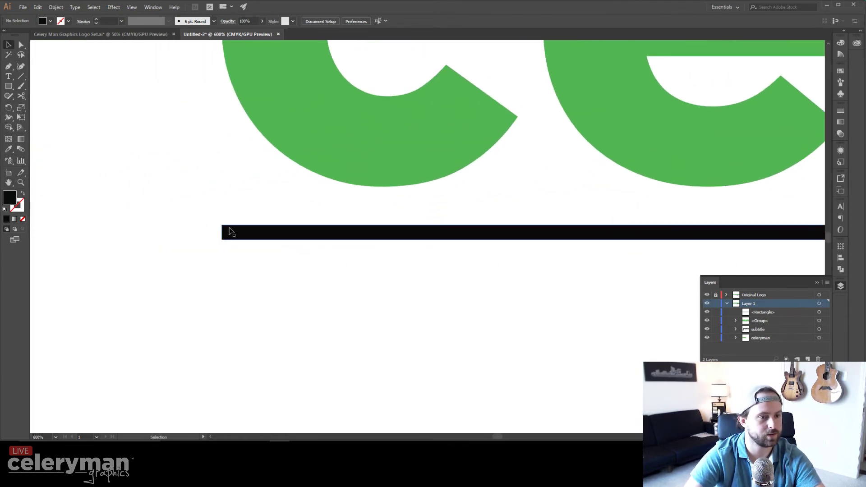
left_click_drag(228, 233, 268, 234)
key("ctrl+1")
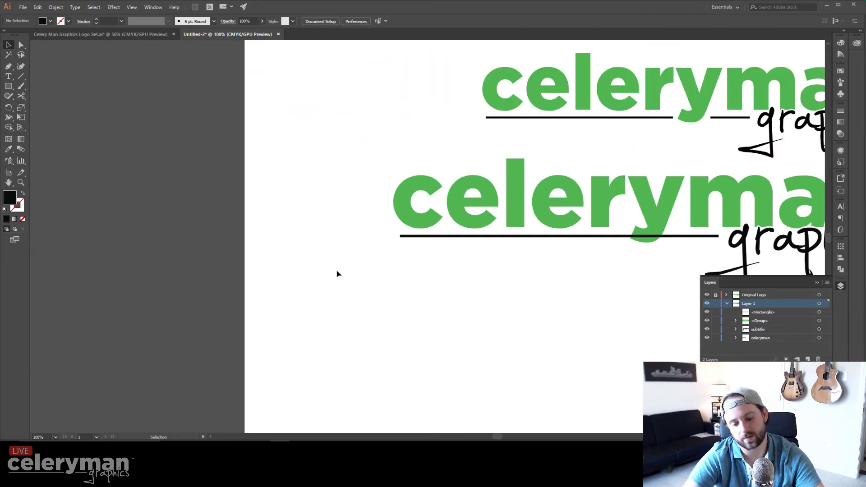
Draw a black rectangle about 108 by 157 pt over the descender of the y and select it together with the underline.
key("space")
left_click_drag(510, 245, 275, 264)
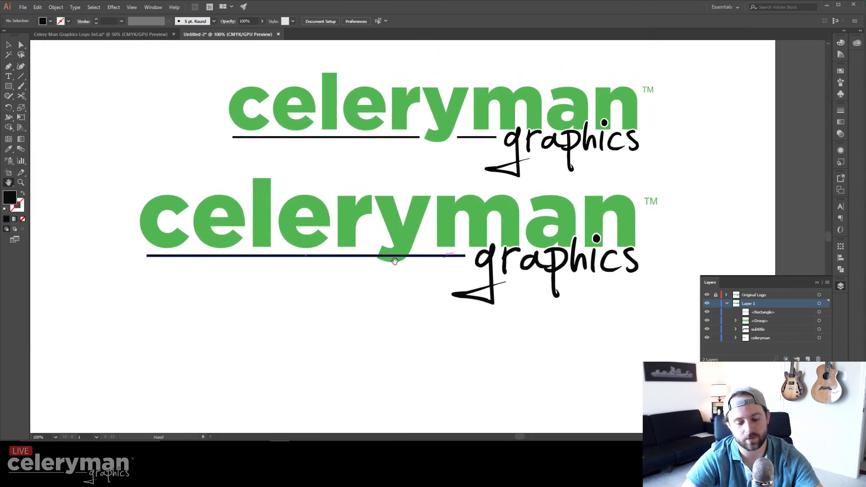
key("m")
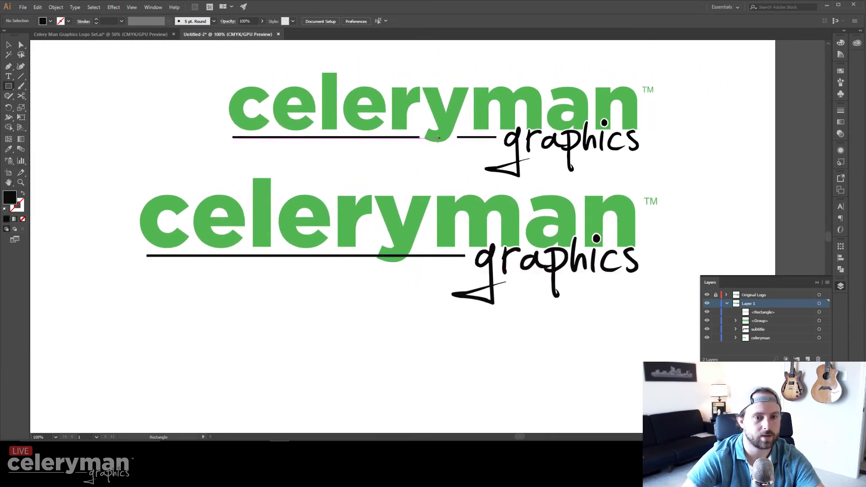
key("v")
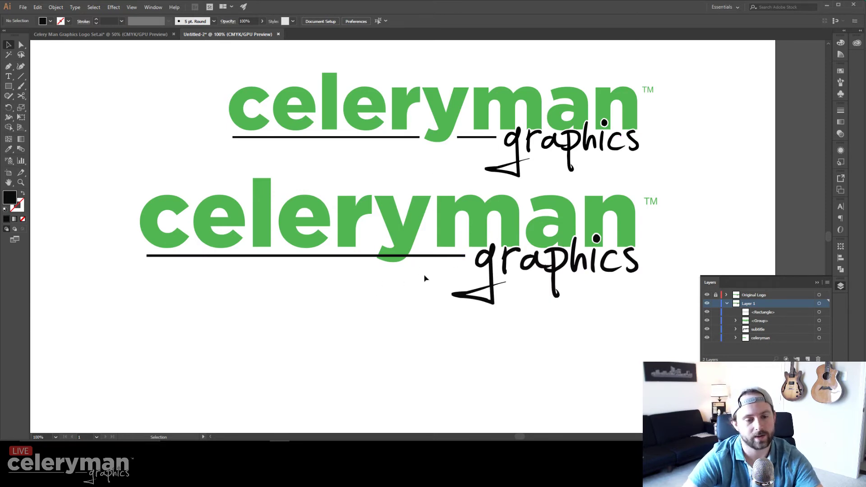
key("m")
left_click_drag(416, 289, 370, 224)
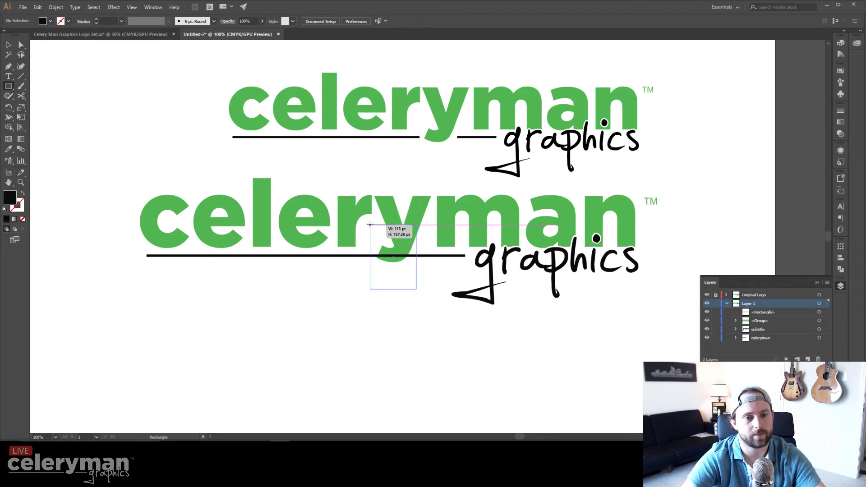
left_click_drag(370, 225, 372, 224)
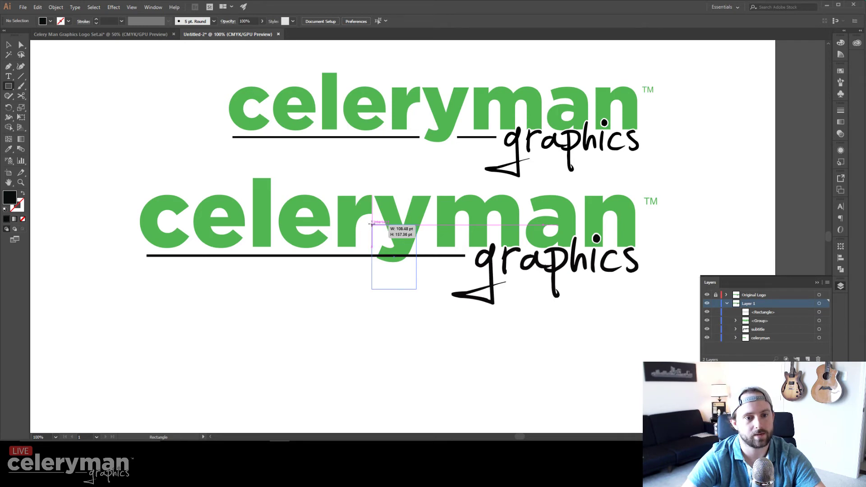
left_click_drag(372, 224, 372, 224)
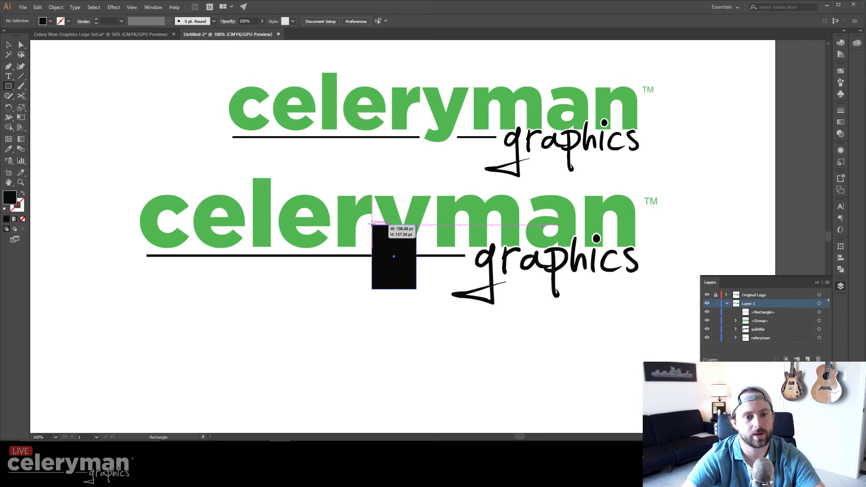
key("v")
left_click(360, 255, "shift")
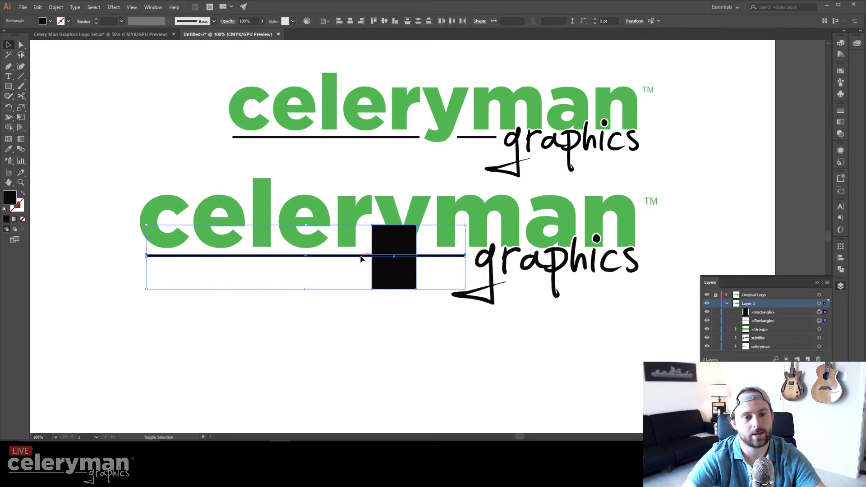
Divide the underline with the rectangle using Pathfinder and delete all the pieces covering the y's descender.
left_click(841, 271)
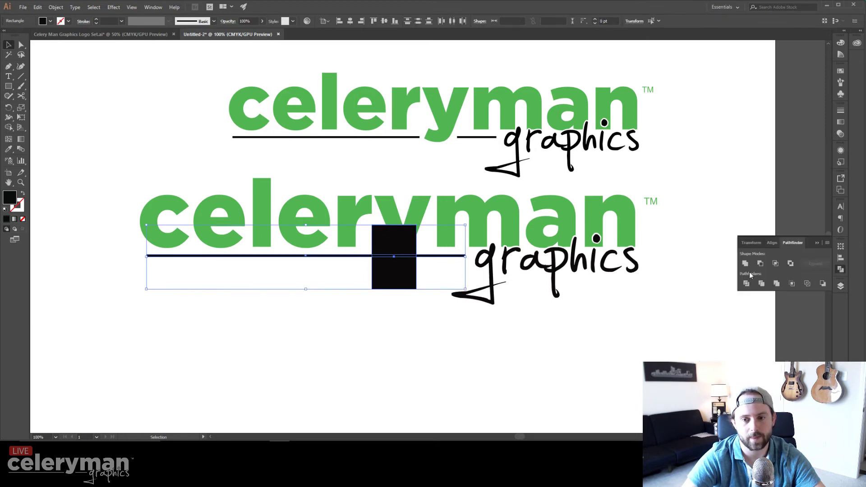
left_click(746, 284)
left_click(390, 338)
key("a")
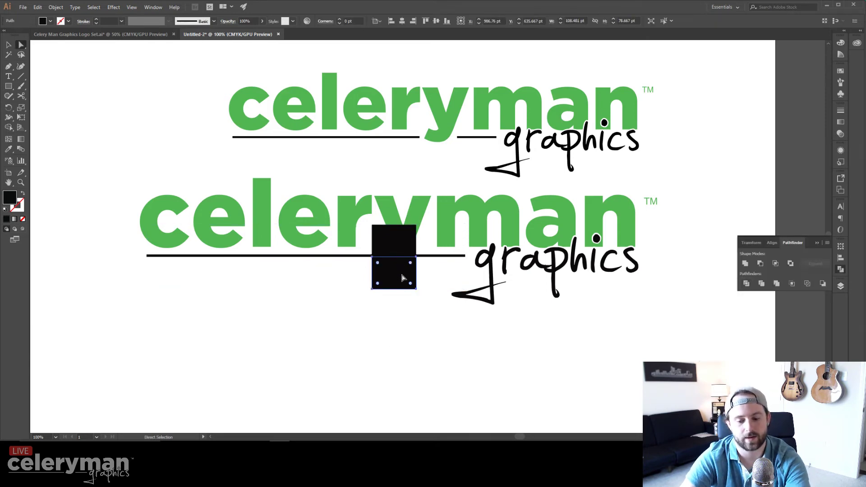
key("Delete")
left_click(402, 243)
key("Delete")
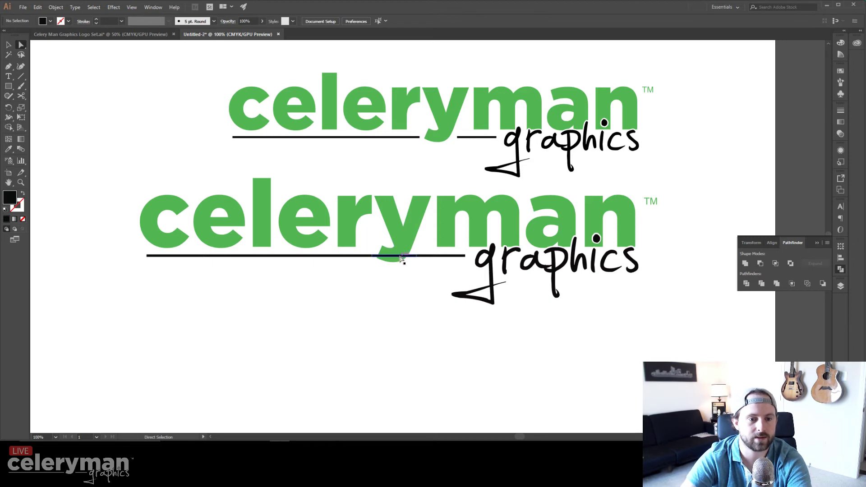
left_click(401, 256)
key("Delete")
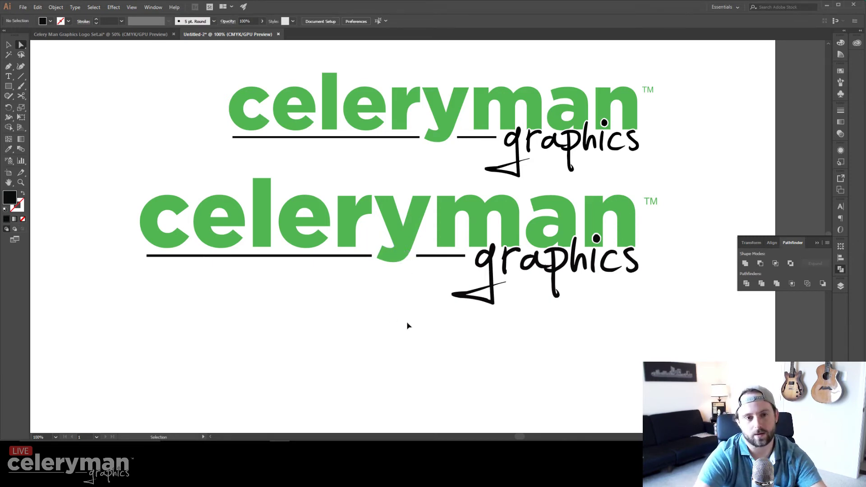
Select the whole rebuilt logo, move it well below the original, and scale it down to about 800 pt wide.
key("ctrl+minus")
key("ctrl+minus")
key("ctrl+plus")
key("v")
left_click_drag(607, 326, 228, 230)
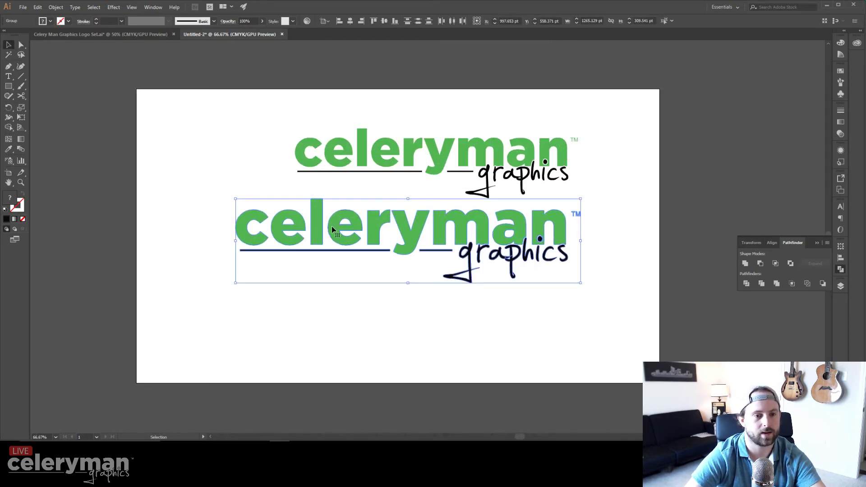
left_click_drag(332, 230, 295, 288)
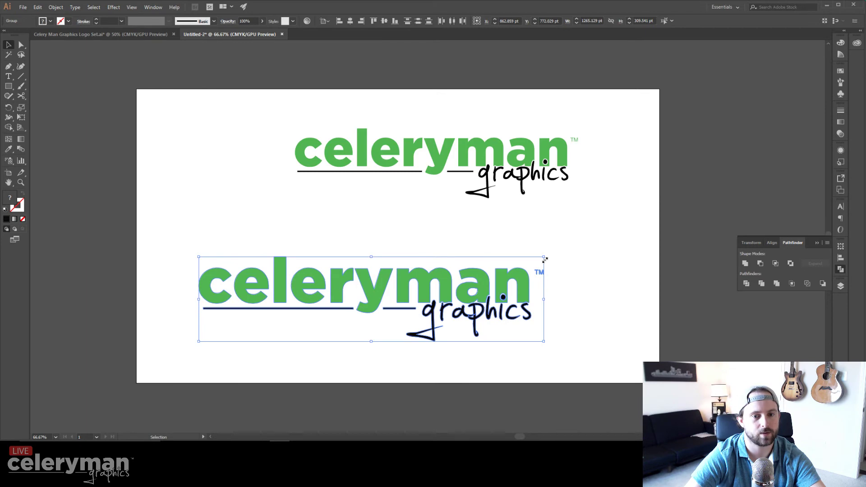
left_click_drag(545, 259, 416, 288)
Overlay the rebuilt logo exactly on the original, scaling it to about 1047 pt wide and nudging it down until the two coincide.
left_click_drag(312, 312, 449, 152)
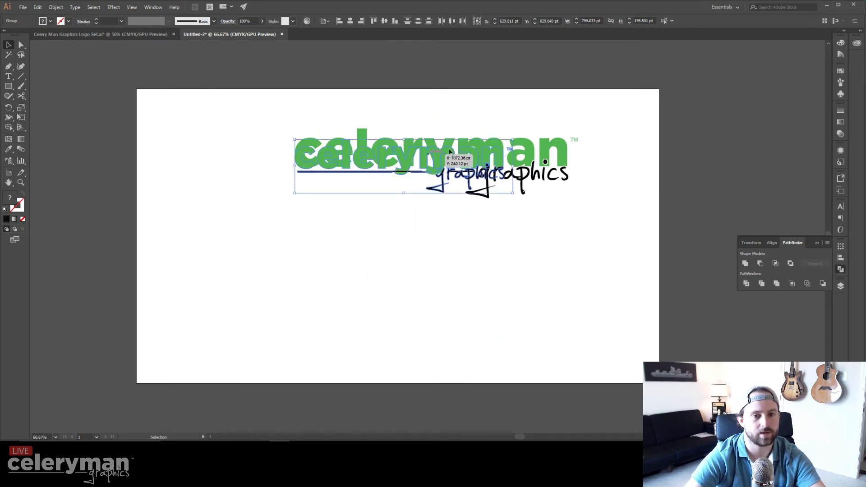
left_click_drag(513, 140, 581, 123)
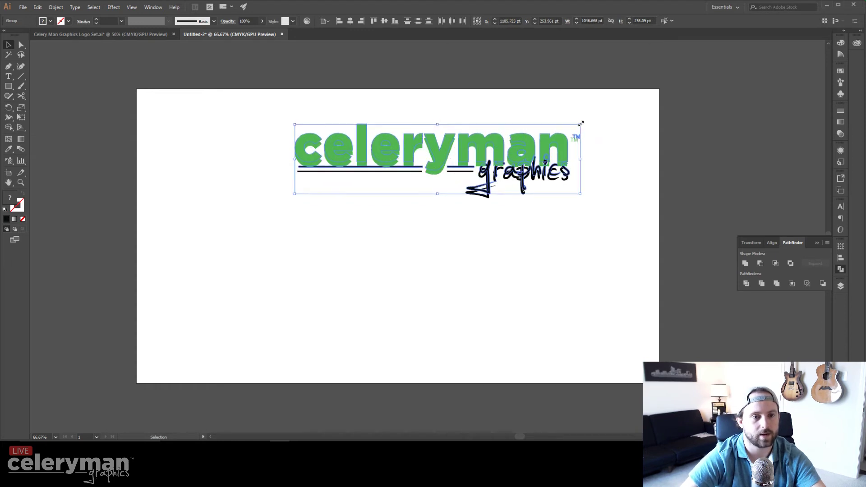
key("Down")
key("Down")
key("Down")
key("Down")
key("Down")
key("Down")
key("Down")
key("Down")
key("Down")
key("Down")
key("Down")
key("Down")
key("Down")
key("Down")
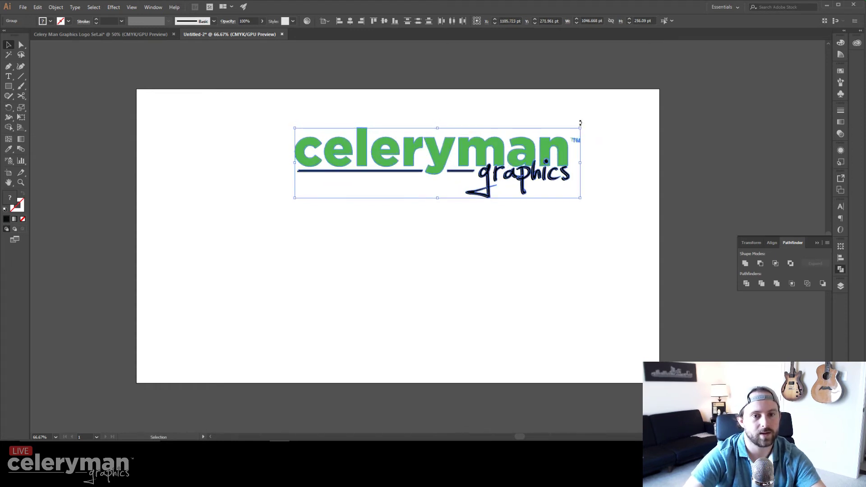
left_click(516, 252)
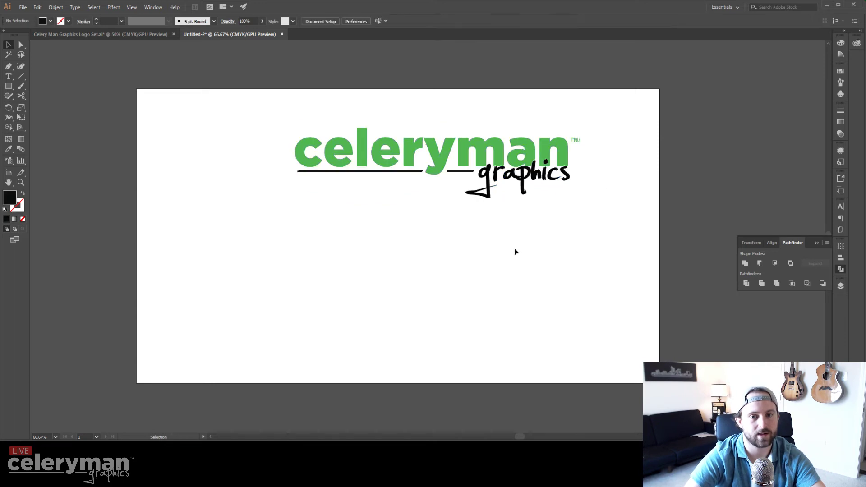
Move the rebuilt logo off the original and position it closely underneath for comparison.
left_click(419, 155)
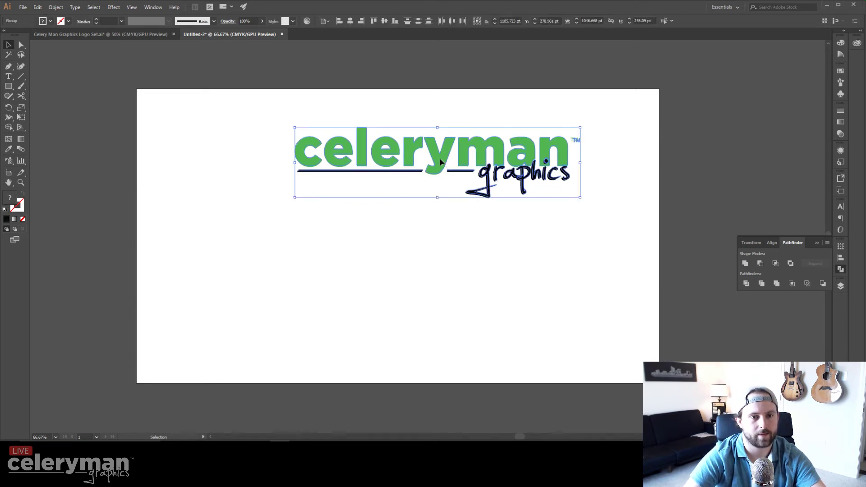
left_click_drag(440, 162, 437, 274, "alt")
left_click(465, 224)
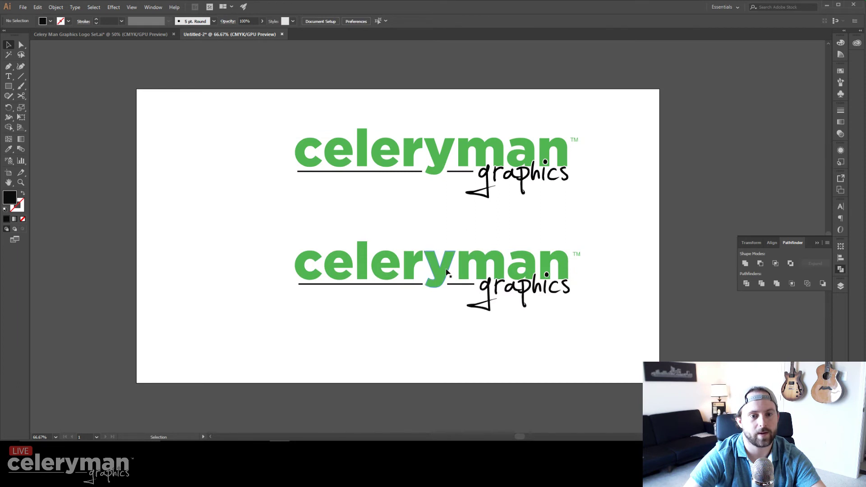
left_click(449, 268)
left_click(600, 325)
left_click_drag(599, 325, 289, 230)
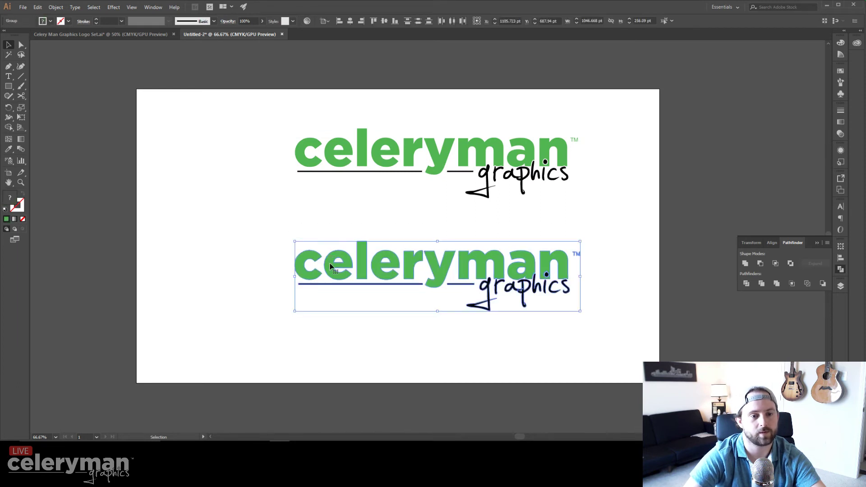
left_click_drag(335, 269, 335, 233)
left_click(340, 307)
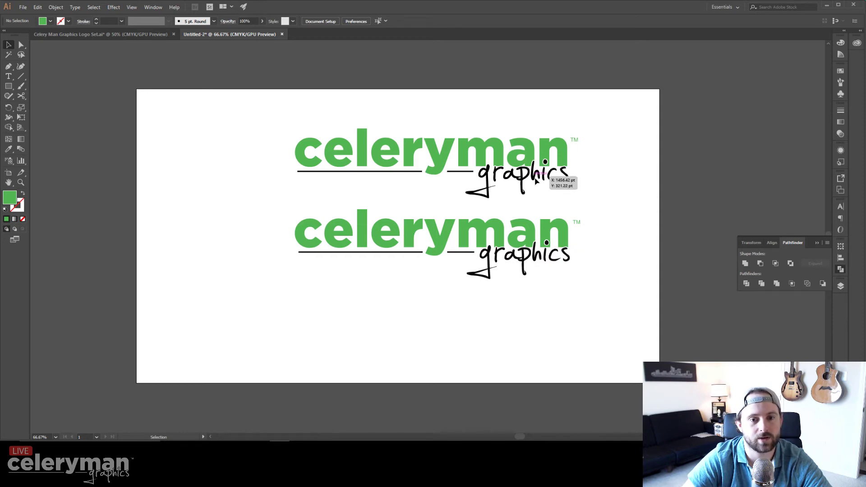
Delete the rebuilt logo and unlock the Original Logo layer.
left_click_drag(611, 291, 211, 226)
key("Delete")
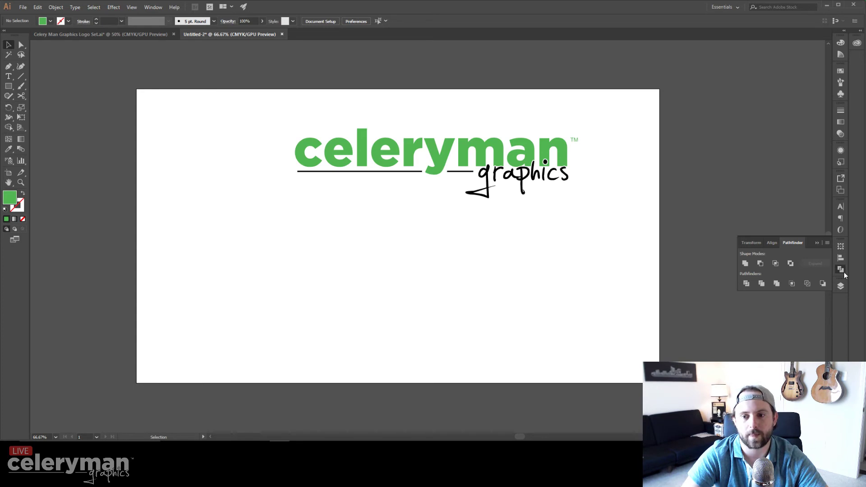
left_click(840, 286)
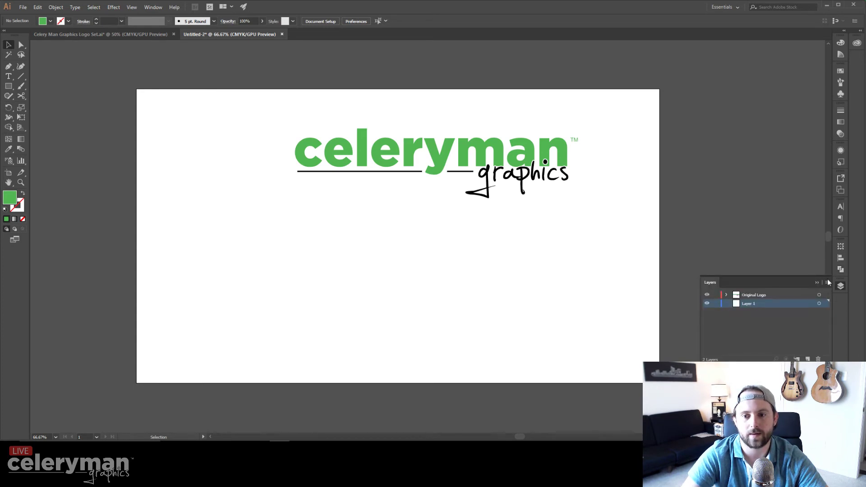
Show the celeryman library and move the original logo to the artboard's upper edge, centred horizontally.
left_click(856, 44)
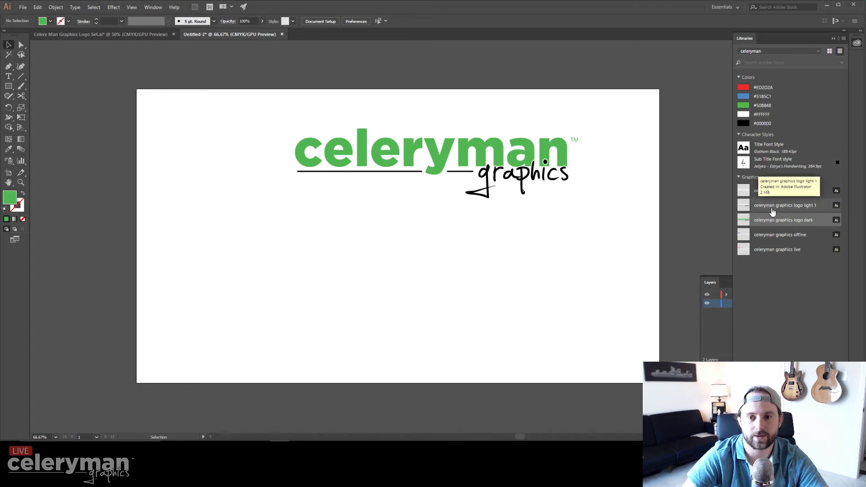
left_click_drag(617, 219, 272, 107)
left_click_drag(362, 152, 334, 118)
left_click(348, 23)
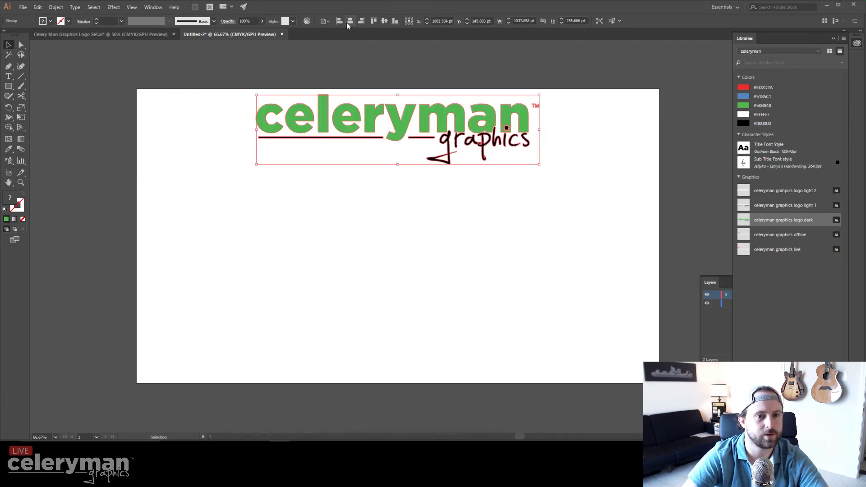
left_click(556, 233)
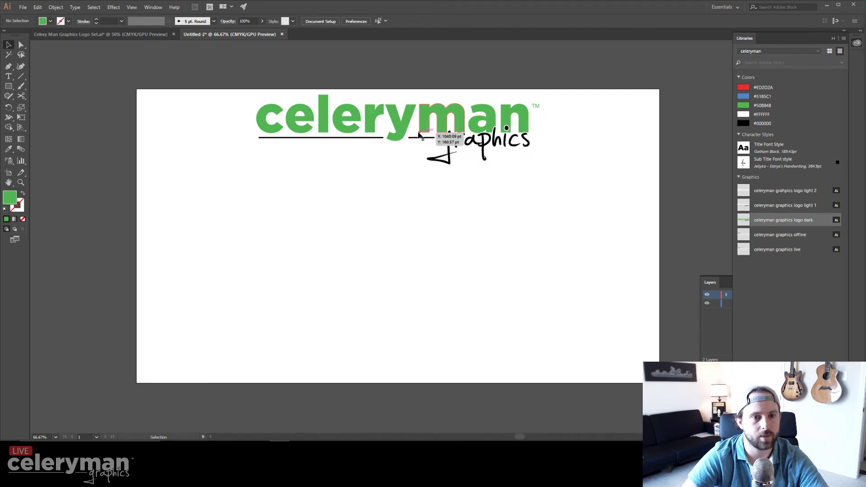
Draw a green rectangle about 1113 by 288 pt, sent behind the logo, and move it straight down below the logo.
key("m")
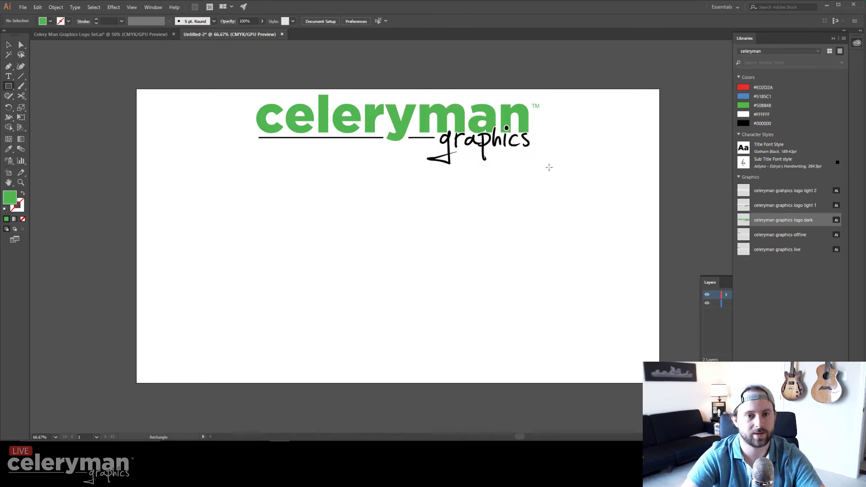
left_click_drag(549, 167, 245, 89)
key("v")
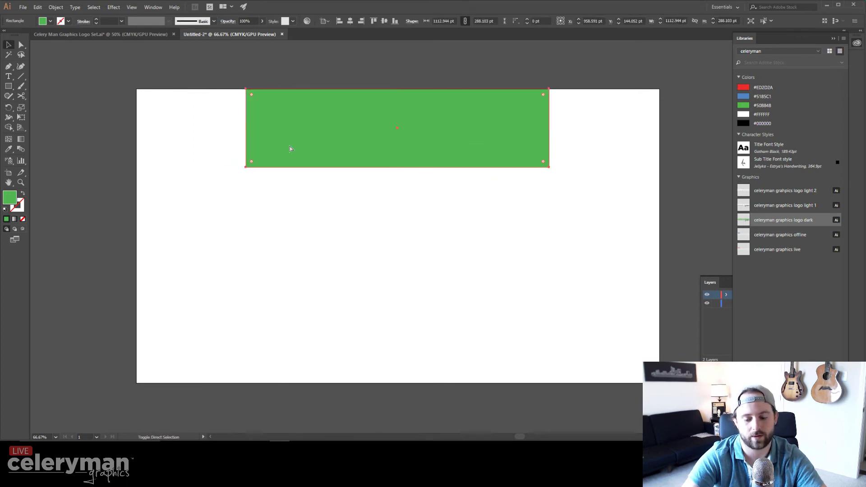
key("ctrl+shift+bracketleft")
left_click(312, 198)
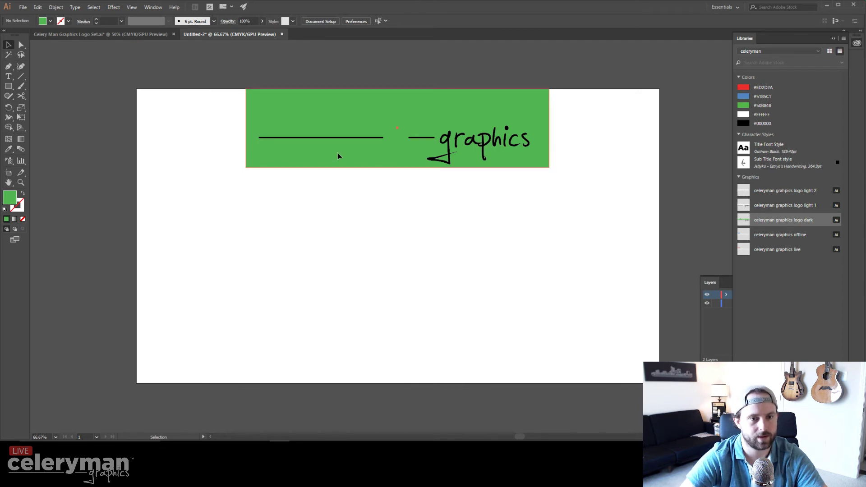
left_click_drag(337, 152, 338, 246)
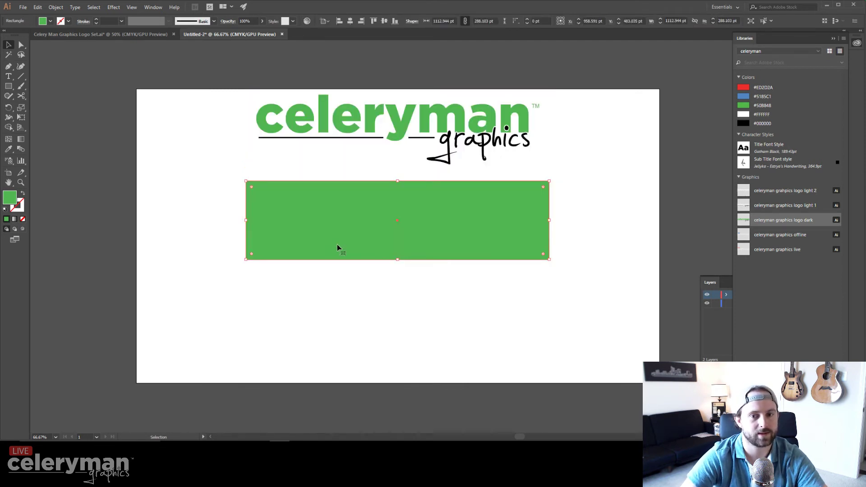
Place a copy of the library graphic "celeryman graphics logo light 1" and move it onto the green rectangle.
right_click(793, 207)
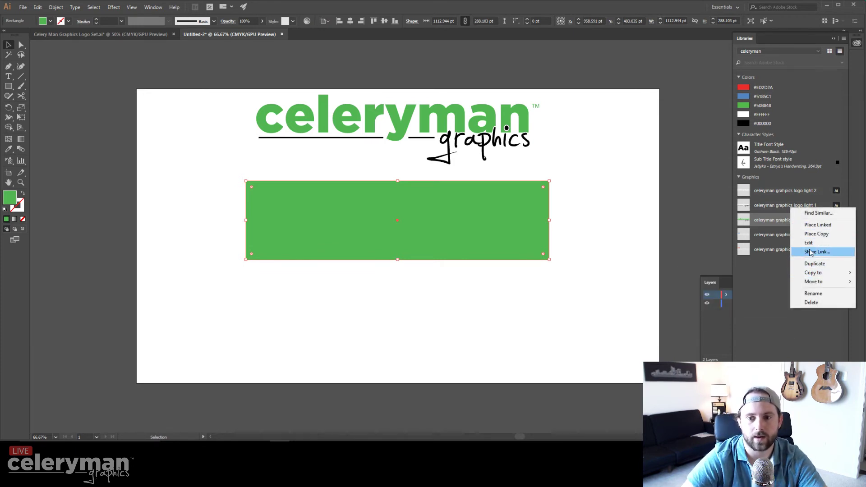
left_click(816, 233)
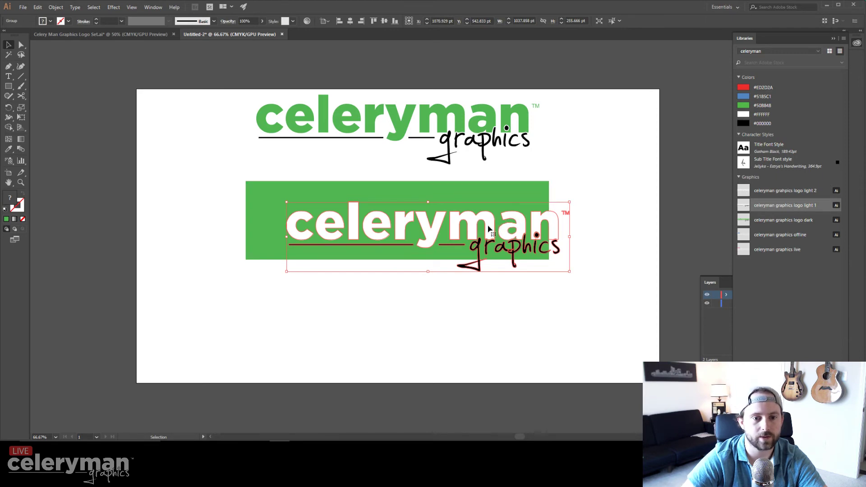
left_click_drag(480, 225, 458, 211)
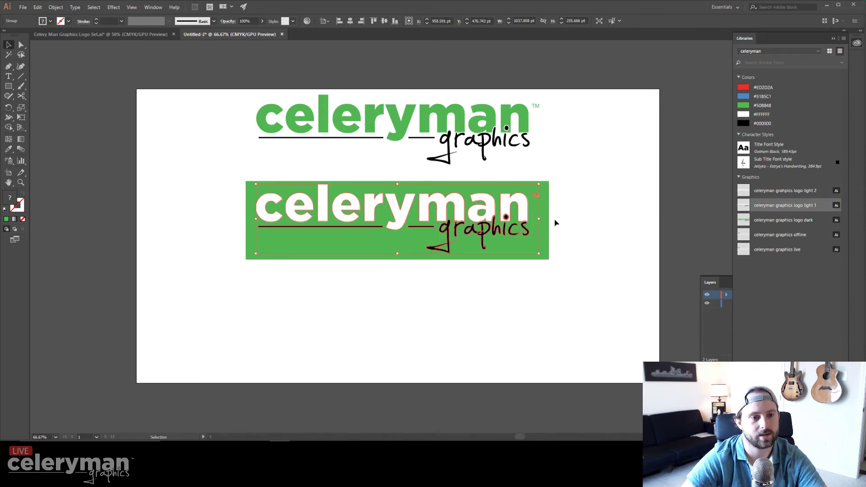
Nudge the light logo slightly right and down to balance its margins inside the green rectangle.
key("Right")
key("Right")
key("Right")
key("Right")
key("Down")
key("Down")
key("Down")
key("Down")
key("Down")
key("Down")
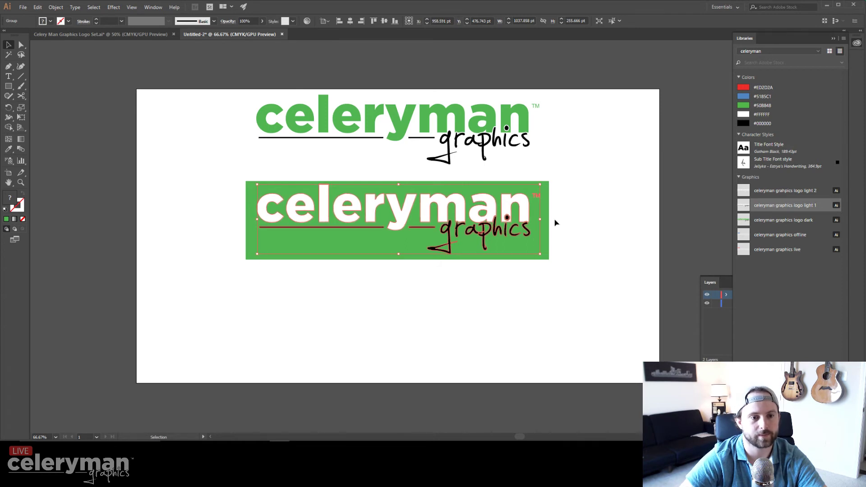
key("Right")
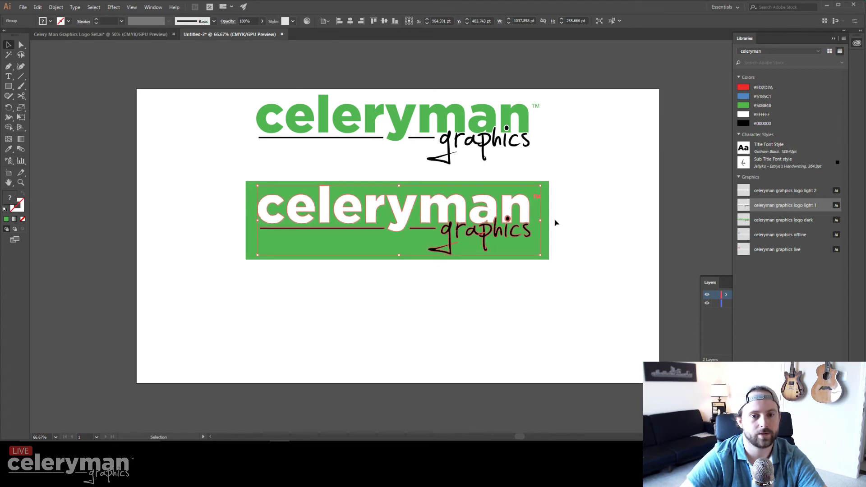
left_click(567, 216)
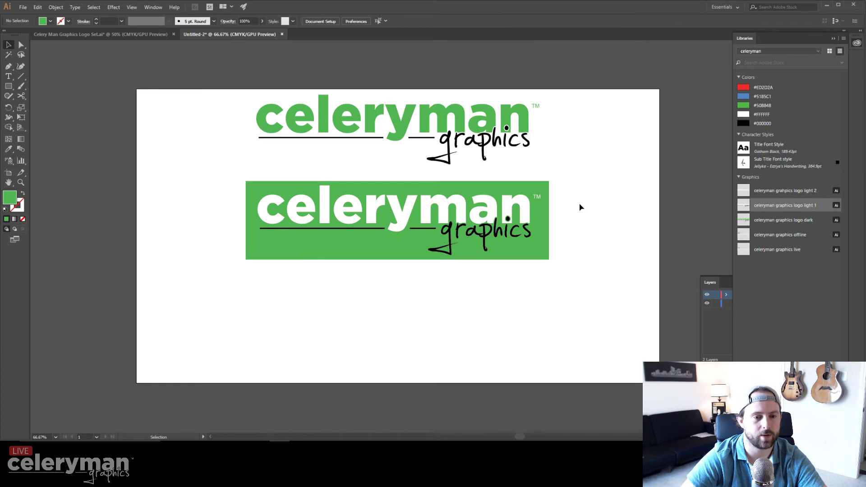
Check the light logo's subtitle cut-out up close and delete the logo from the green rectangle.
key("ctrl+plus")
key("ctrl+plus")
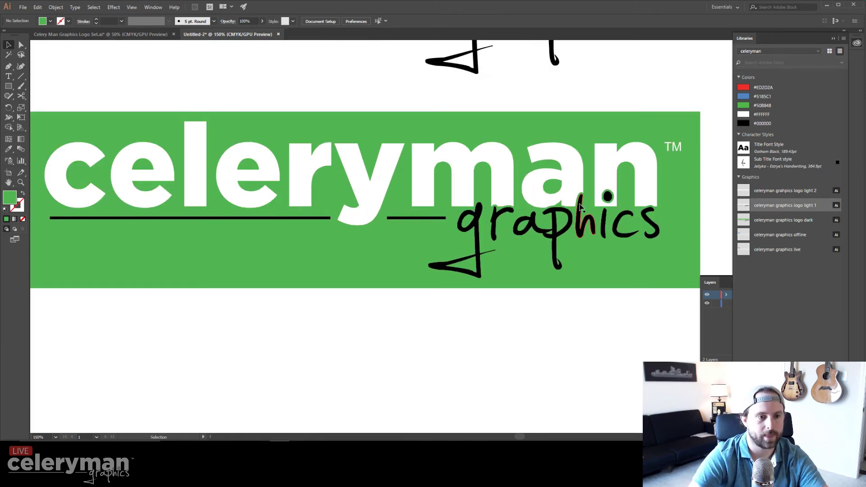
key("ctrl+minus")
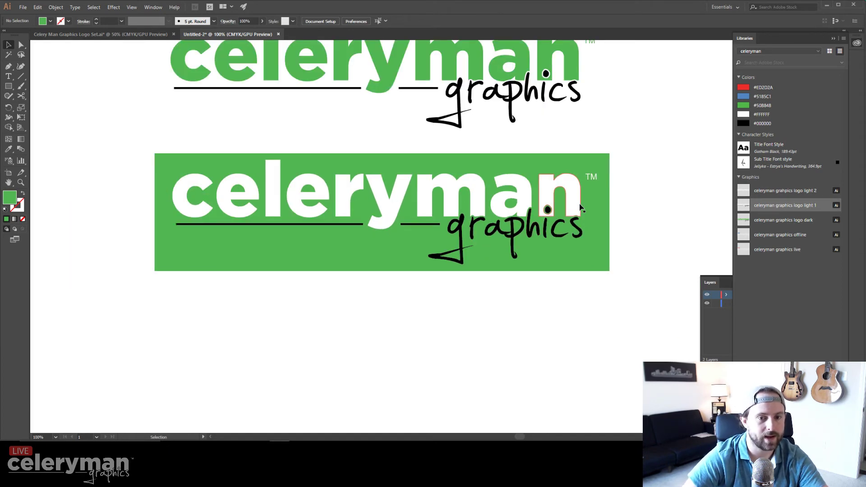
left_click(391, 207)
key("Delete")
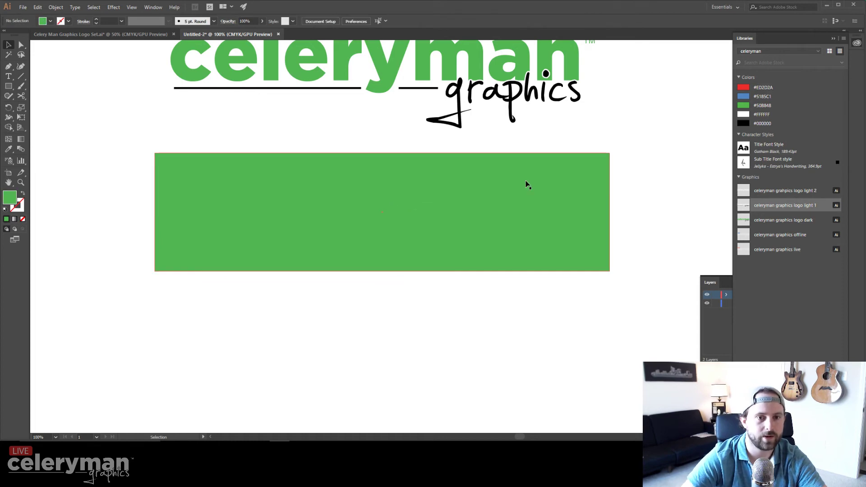
Duplicate the green logo straight down onto the green rectangle, keeping the copy horizontally aligned with the logo above.
scroll(526, 180, "up", 2)
left_click_drag(610, 191, 158, 82)
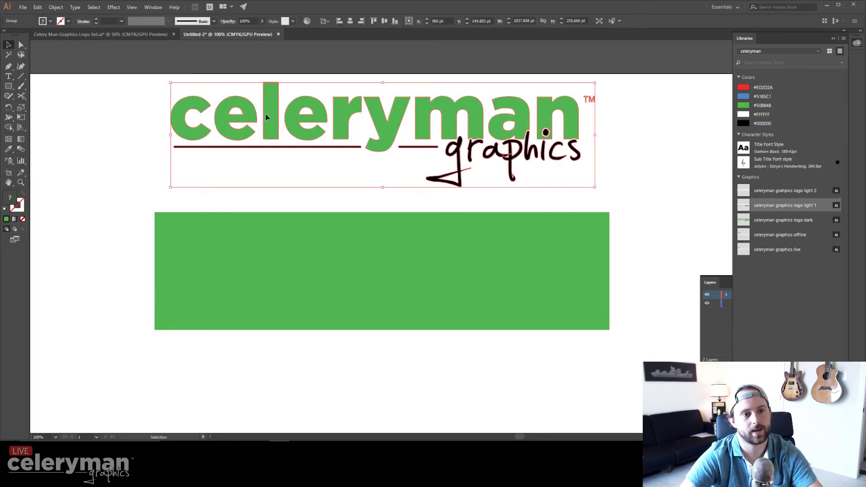
left_click_drag(266, 114, 251, 251)
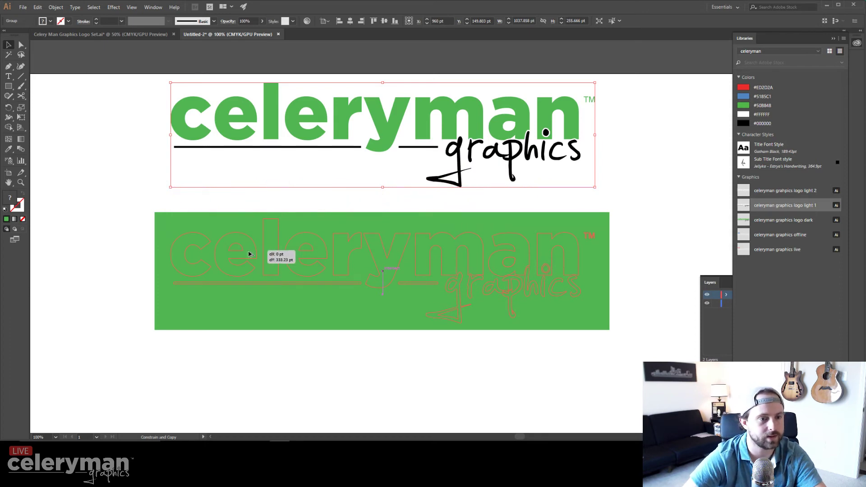
left_click_drag(247, 254, 249, 254)
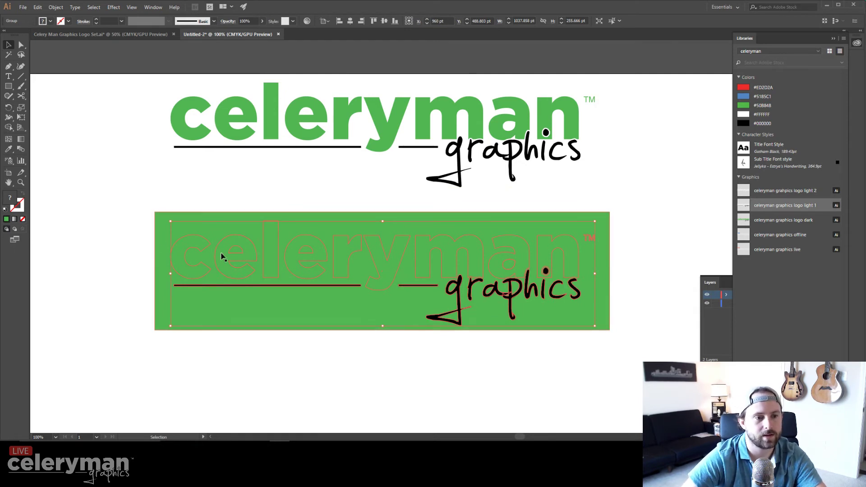
Expand the Original Logo layer's contents and hide the green rectangle behind the lower logo copy.
left_click(131, 245)
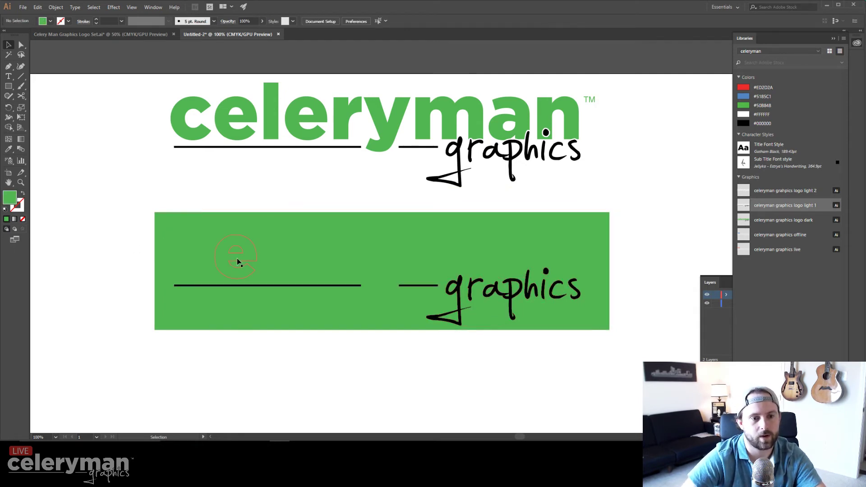
left_click(163, 256)
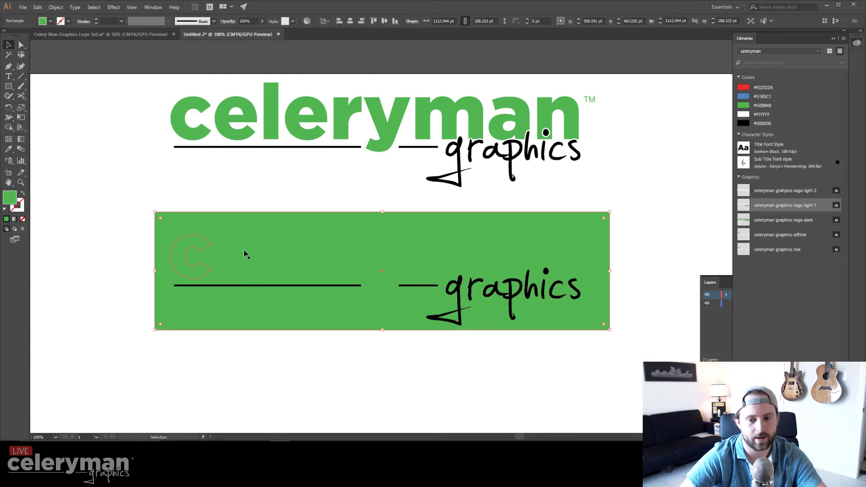
left_click(729, 280)
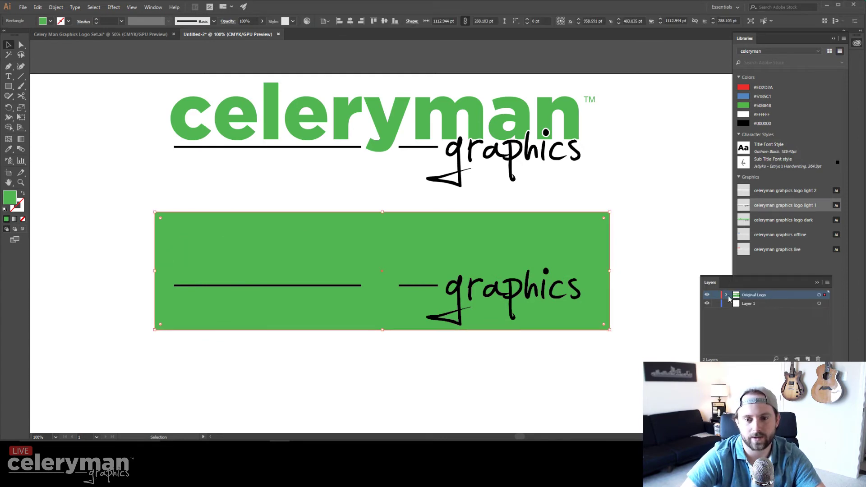
left_click(726, 294)
left_click(708, 321)
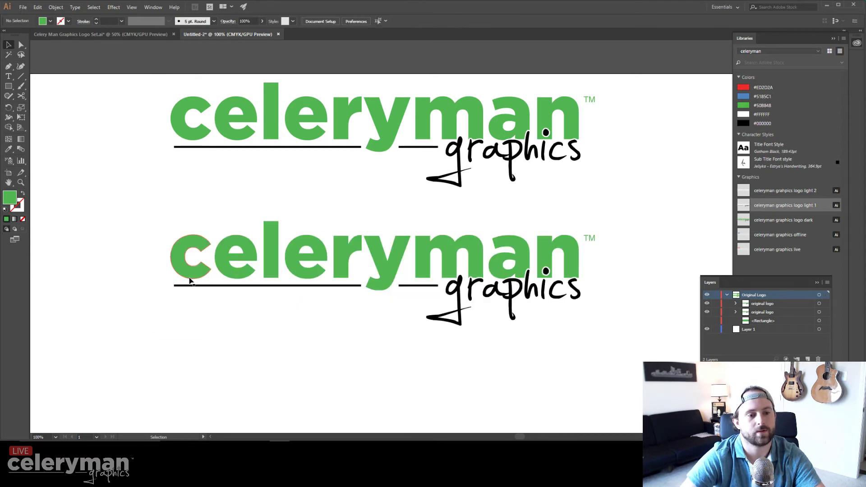
Add a new layer on top and move the lower logo copy and the rectangle into it.
left_click(190, 259, "ctrl")
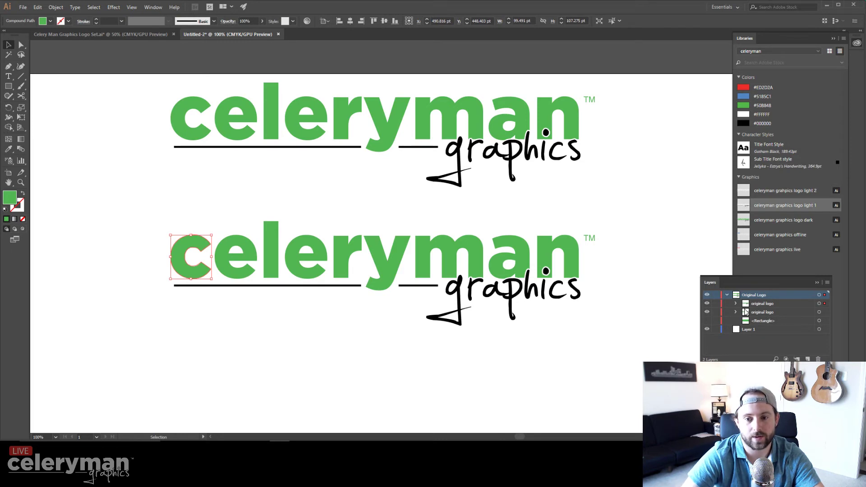
left_click(808, 359)
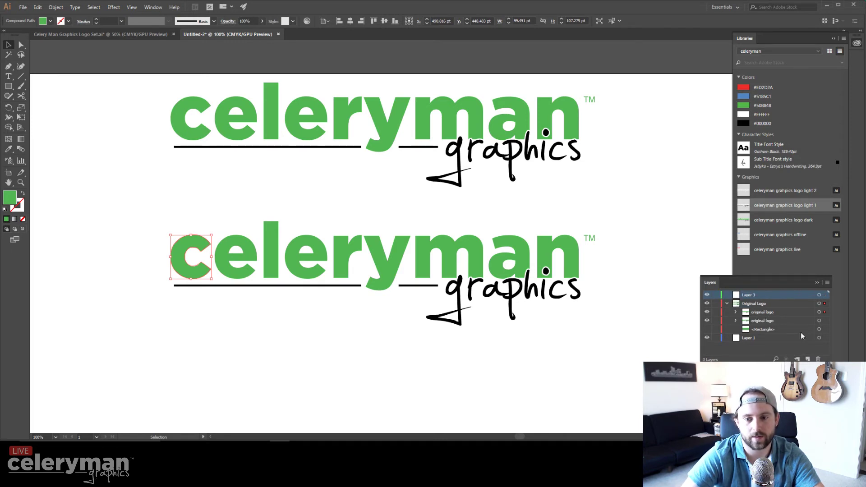
left_click_drag(765, 313, 736, 302)
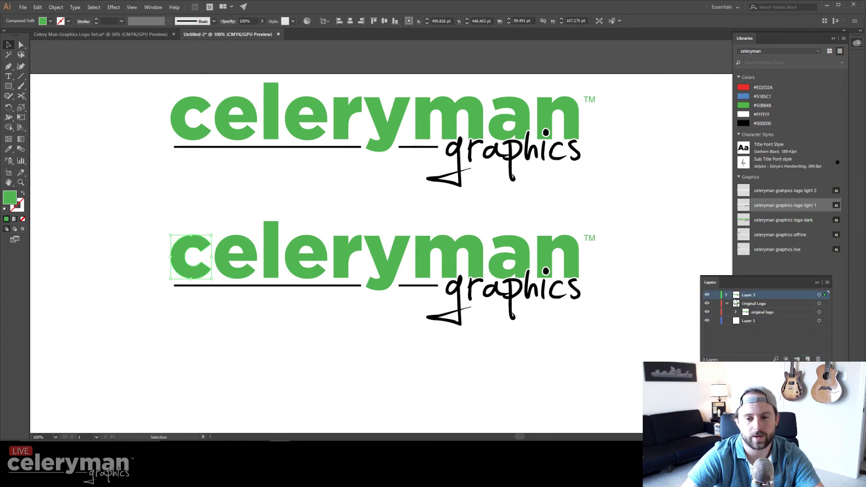
Lock and hide the Original Logo layer, and rename the new layer as Light 1.
left_click(727, 303)
left_click(707, 304)
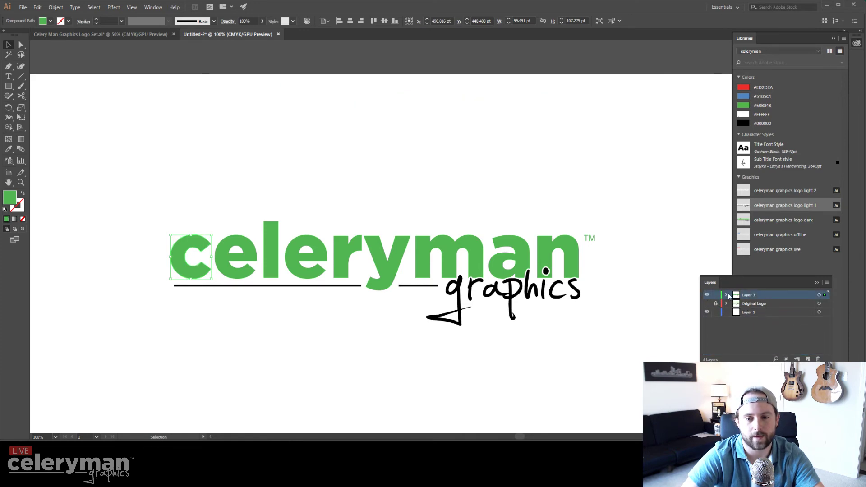
double_click(750, 294)
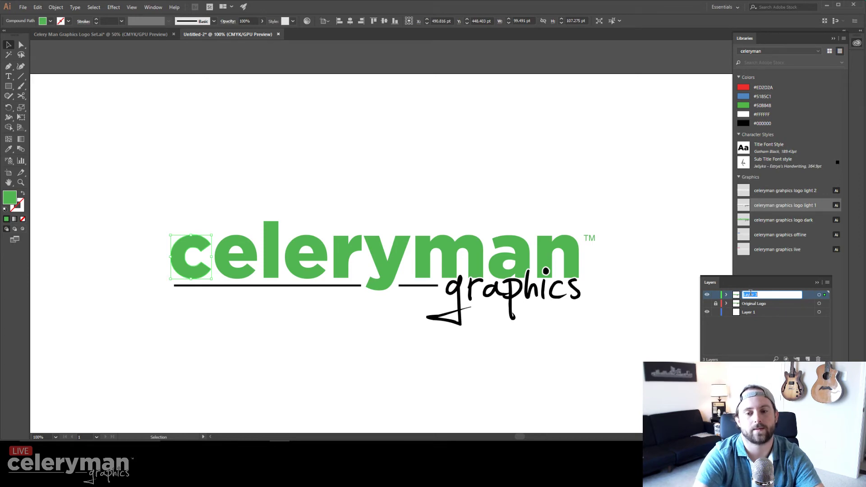
type("Light 1")
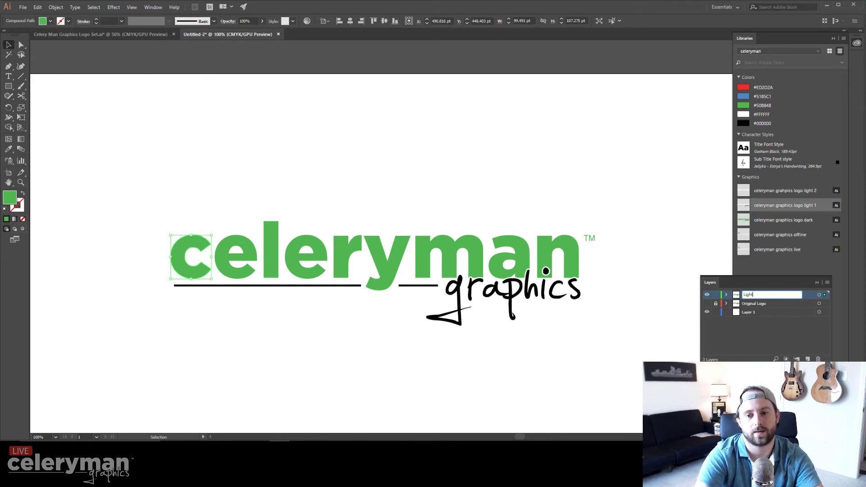
key("Return")
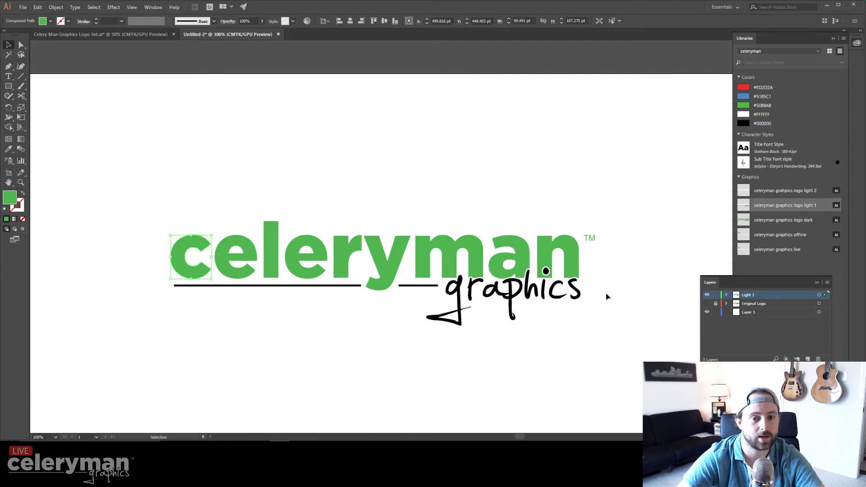
left_click(625, 307)
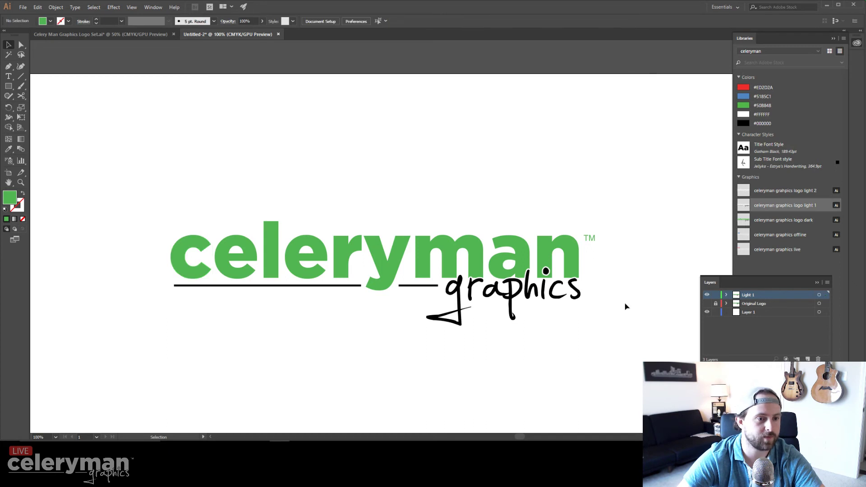
Place the logo group above the rectangle in the Light 1 layer and fill its celeryman group with white (#FFFFFF).
left_click(726, 295)
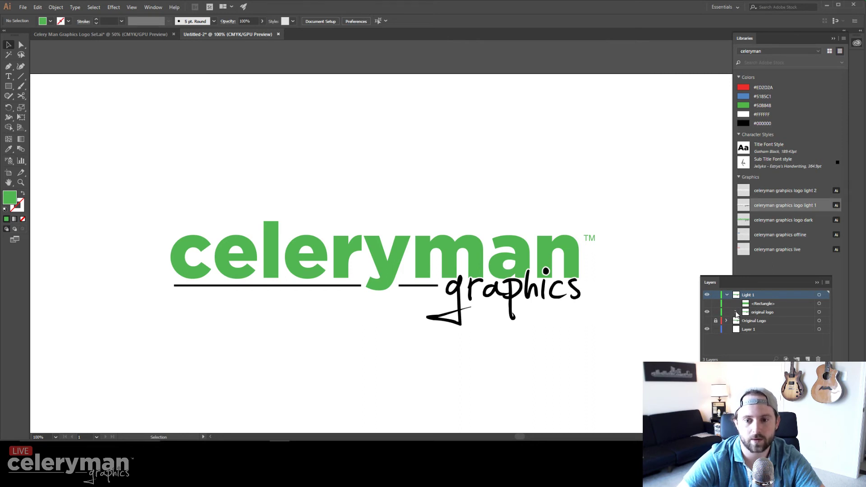
left_click_drag(757, 315, 758, 304)
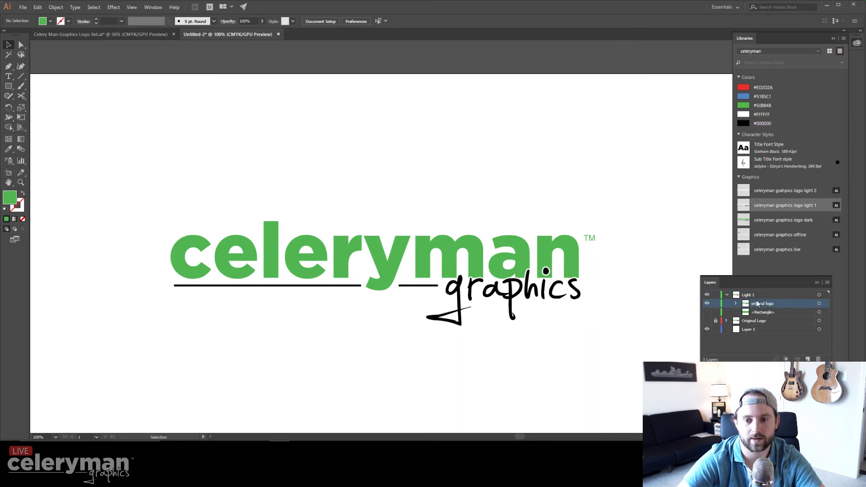
left_click(736, 303)
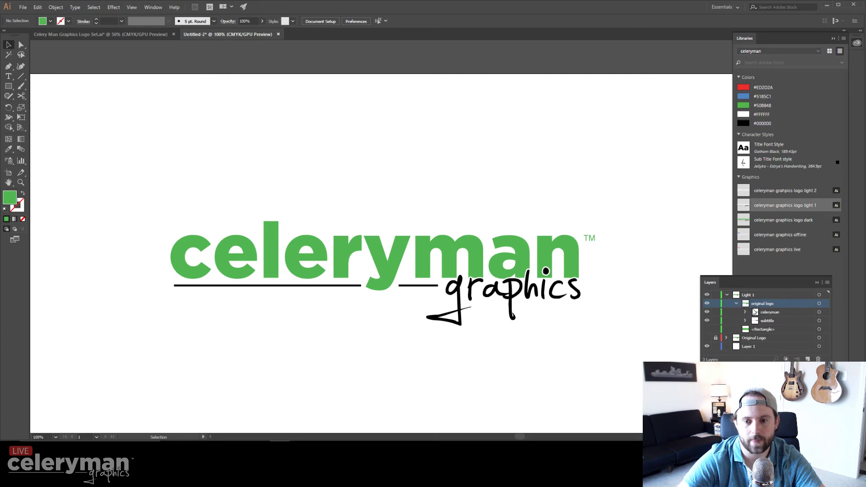
left_click(786, 313)
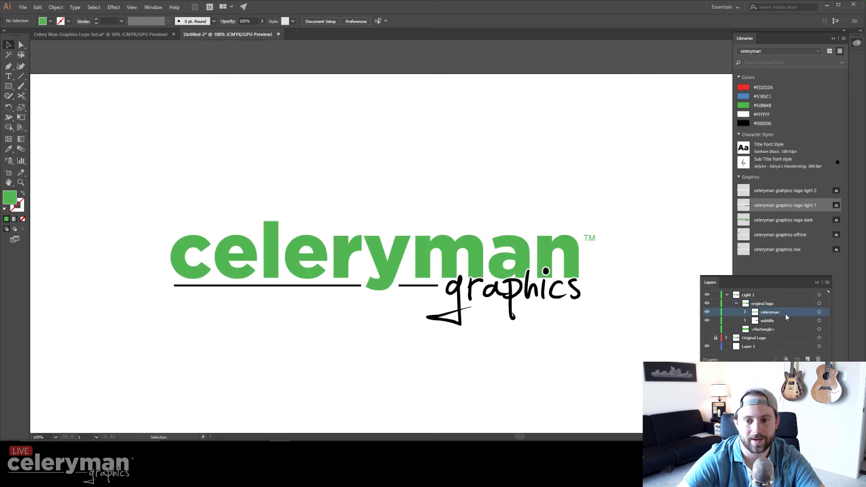
left_click(824, 312)
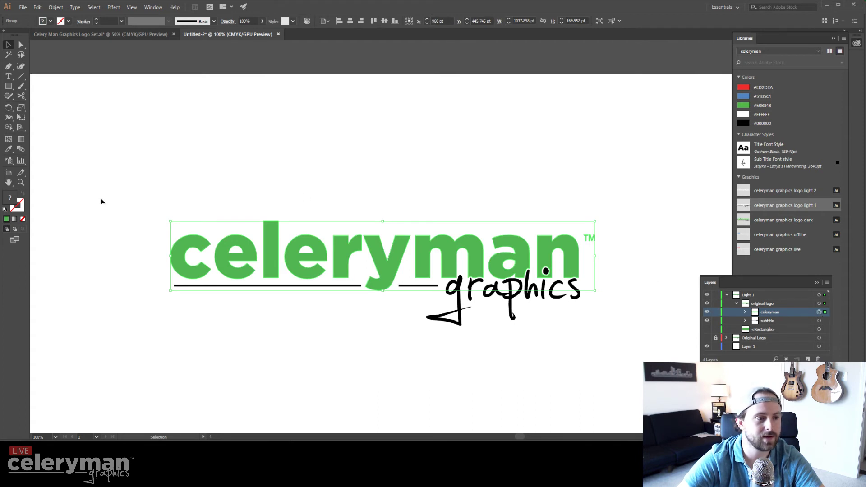
double_click(13, 199)
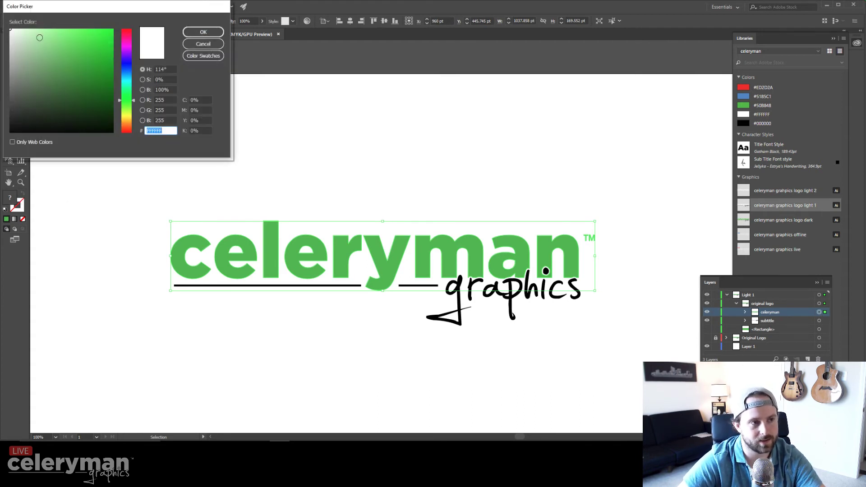
left_click(174, 57)
left_click(205, 33)
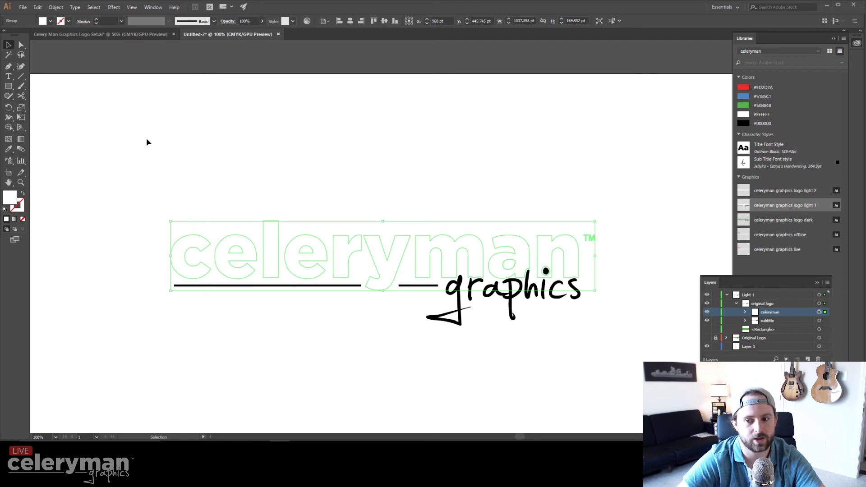
Show the green rectangle and the Original Logo layer again, and remove the white shape filling the counter of the letter a.
left_click(707, 329)
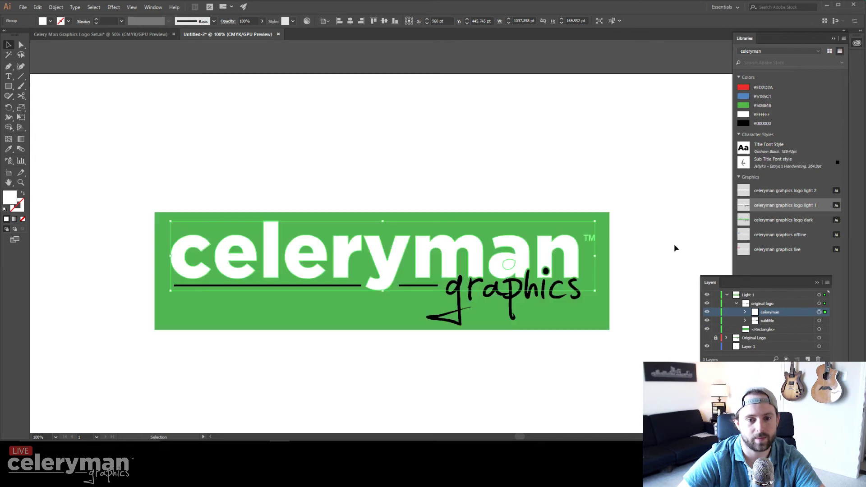
left_click(652, 205)
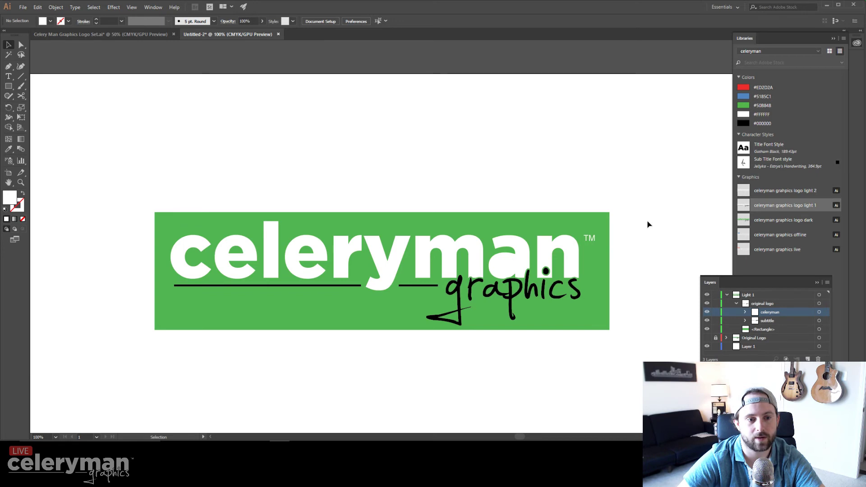
key("a")
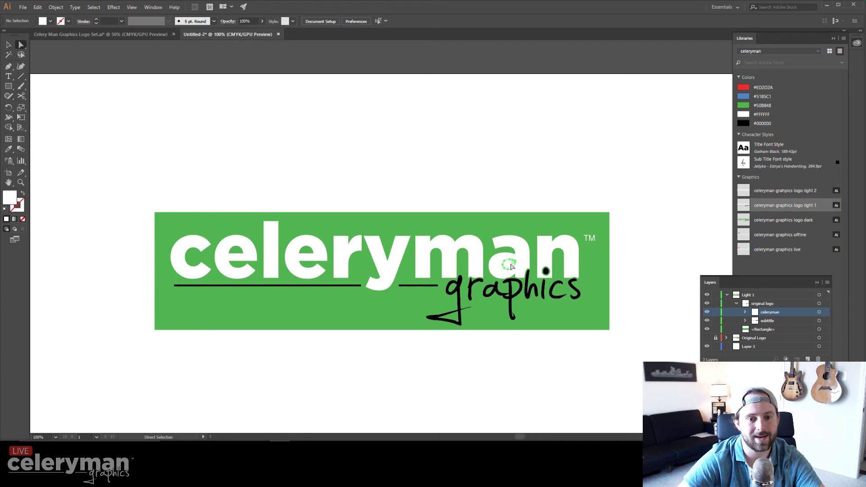
left_click(511, 266)
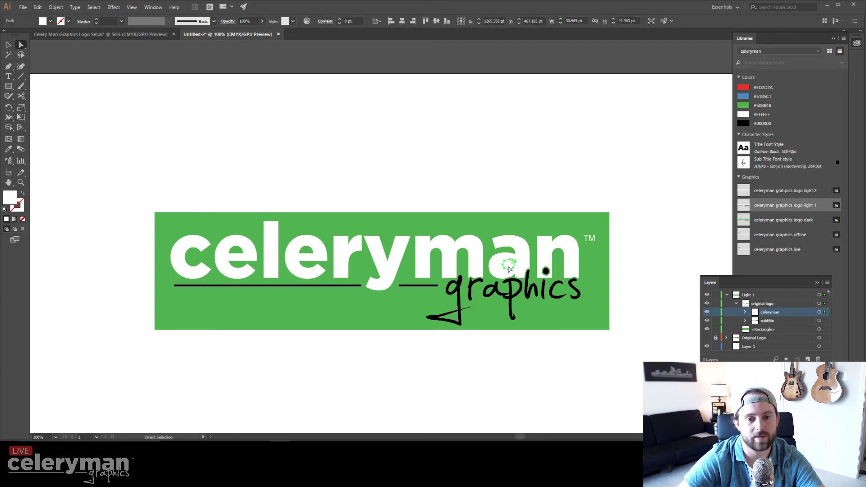
left_click(644, 263)
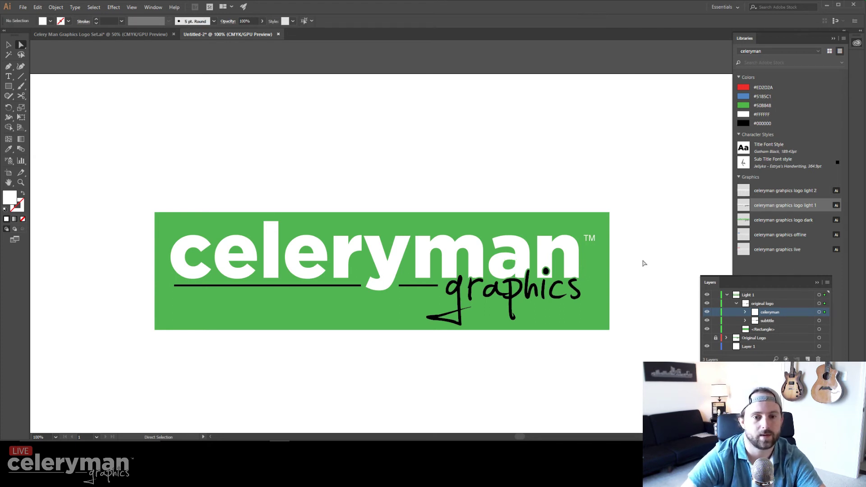
key("v")
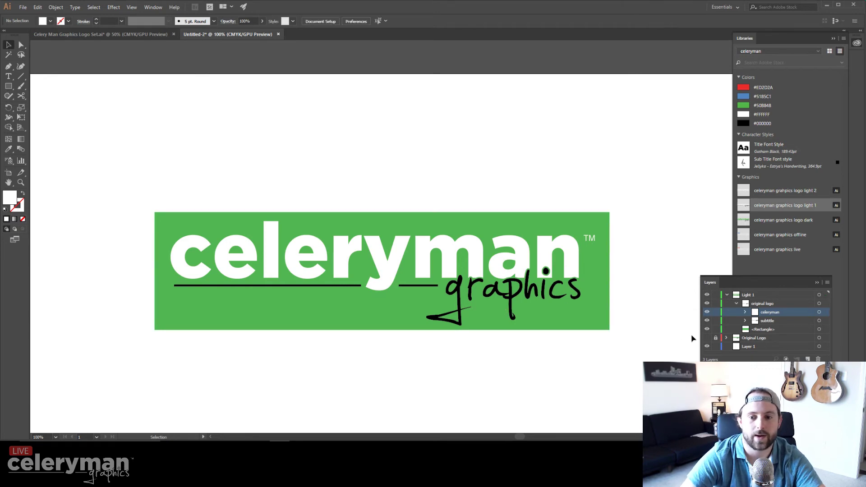
left_click(707, 338)
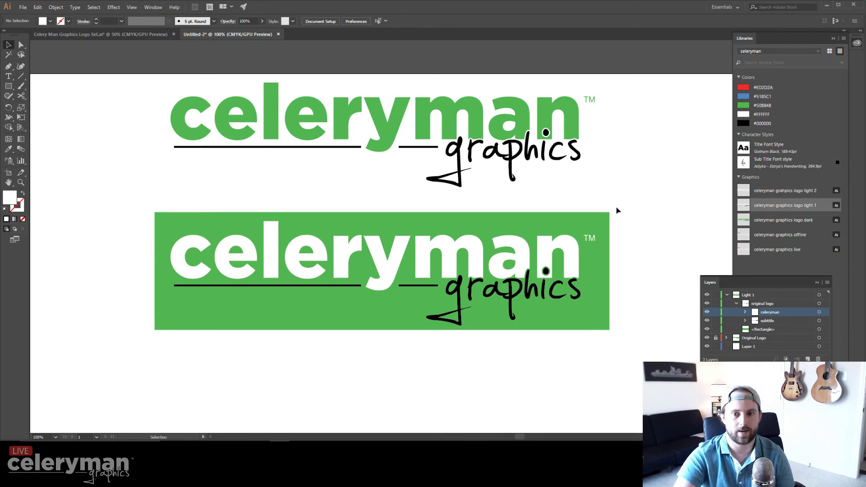
Duplicate the green rectangle straight down below the light logo and fill the copy with black sampled from the graphics subtitle.
scroll(616, 267, "down", 3)
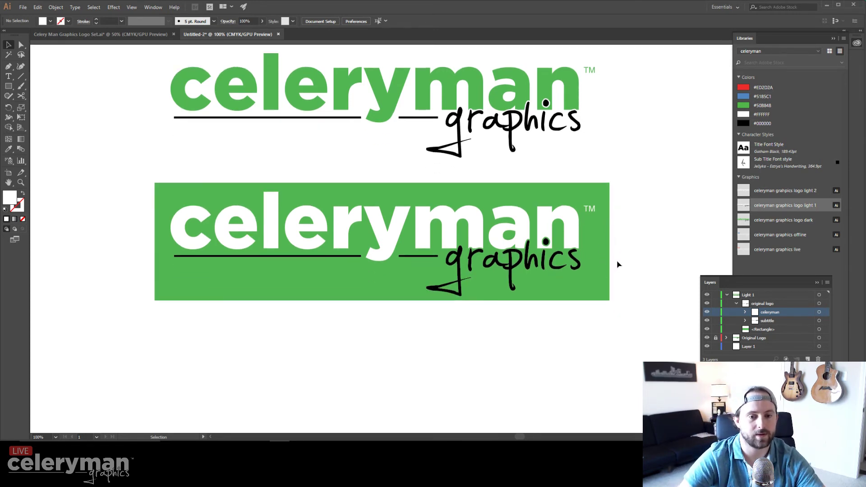
left_click_drag(597, 218, 596, 360)
key("i")
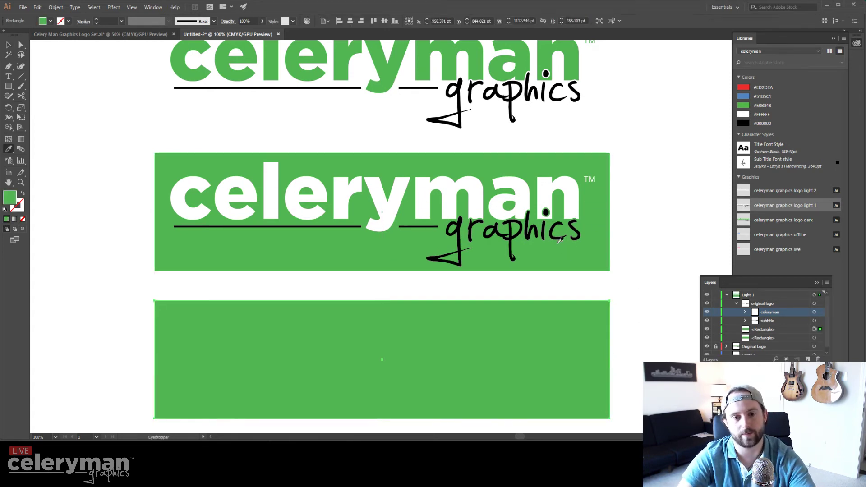
left_click(524, 233)
key("v")
left_click(624, 259)
scroll(606, 288, "down", 5)
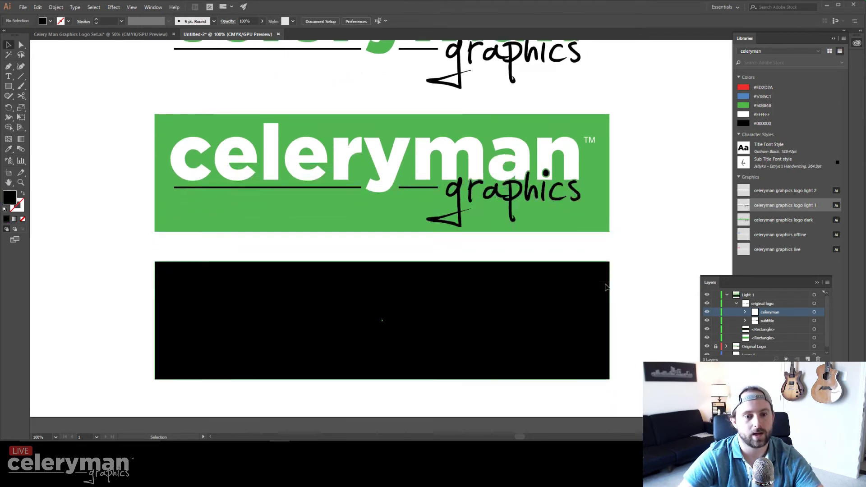
scroll(607, 288, "up", 2)
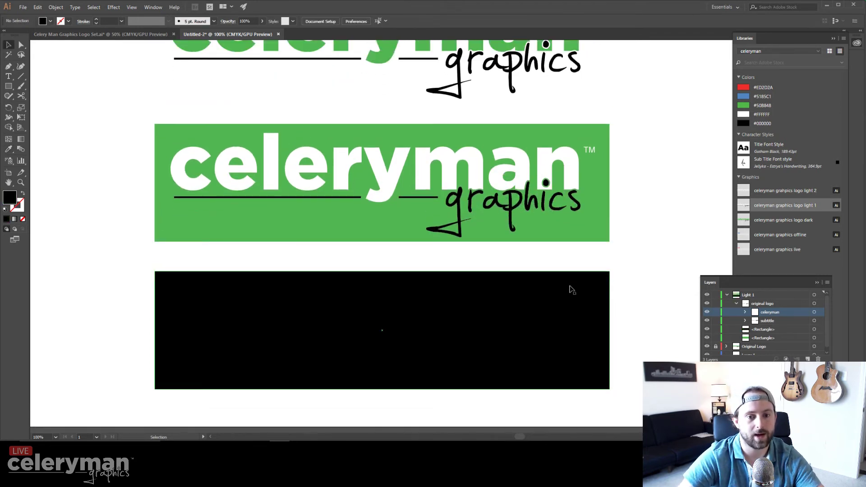
Move the black rectangle into a new layer named Light 2 and expand that layer's contents.
left_click(513, 209)
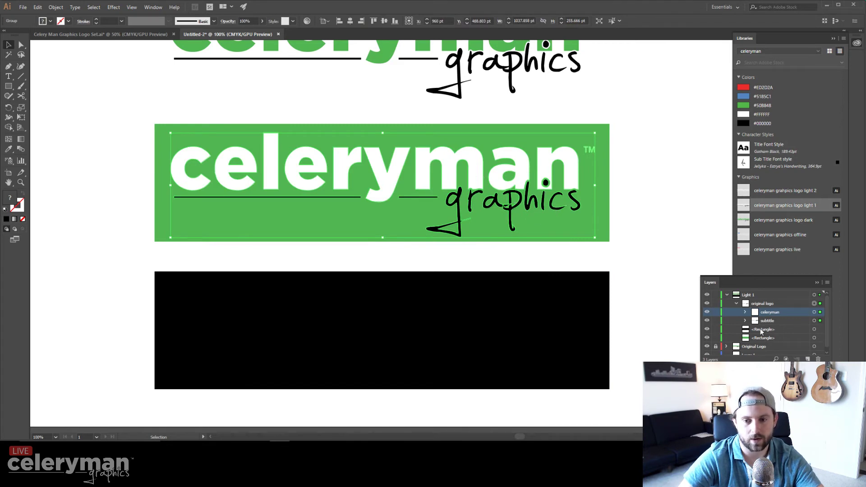
left_click(807, 359)
left_click_drag(764, 338, 754, 300)
double_click(754, 295)
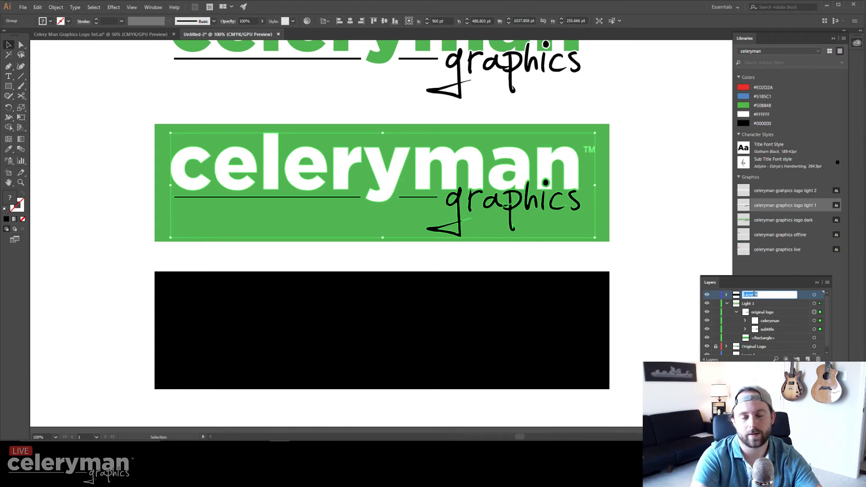
type("Light 2")
key("Return")
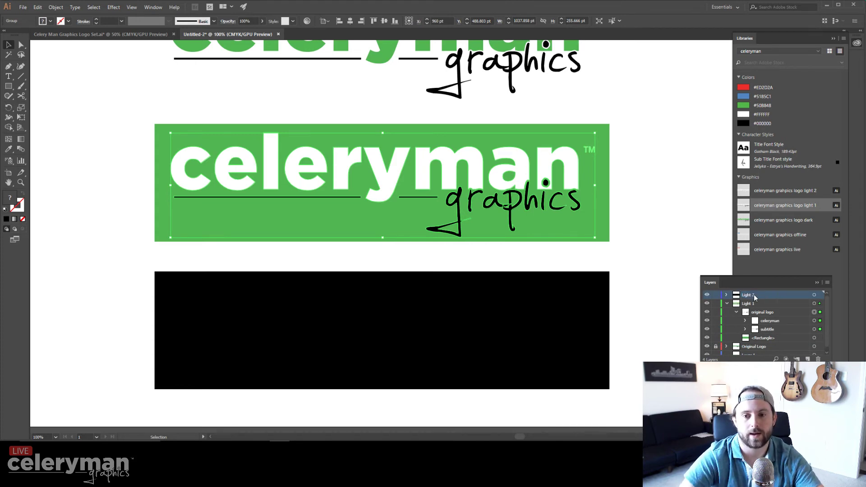
left_click(727, 295)
left_click(727, 312)
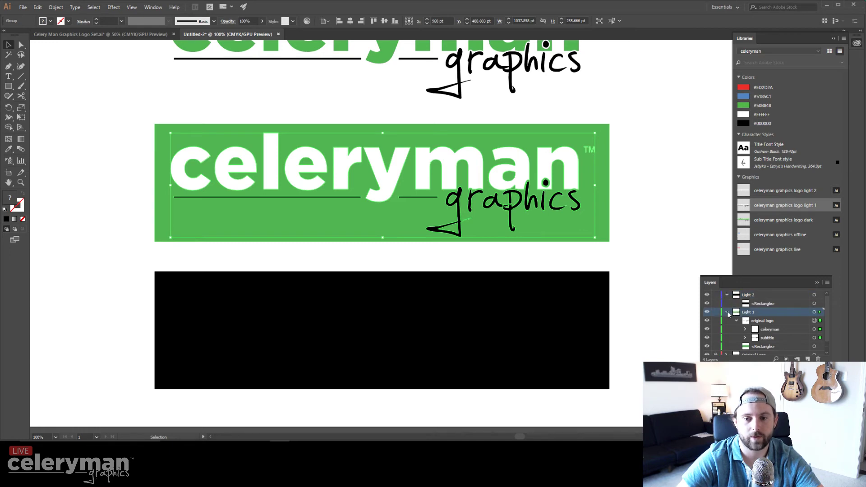
left_click(727, 311)
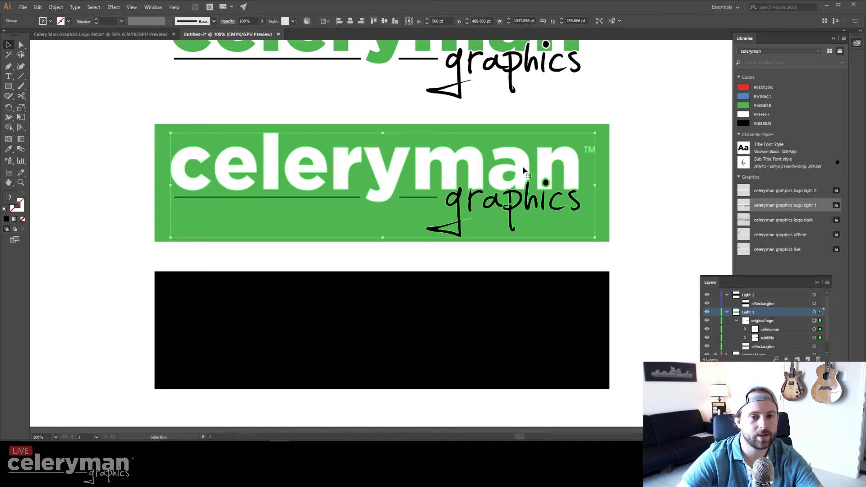
left_click_drag(525, 180, 508, 318)
left_click(635, 295)
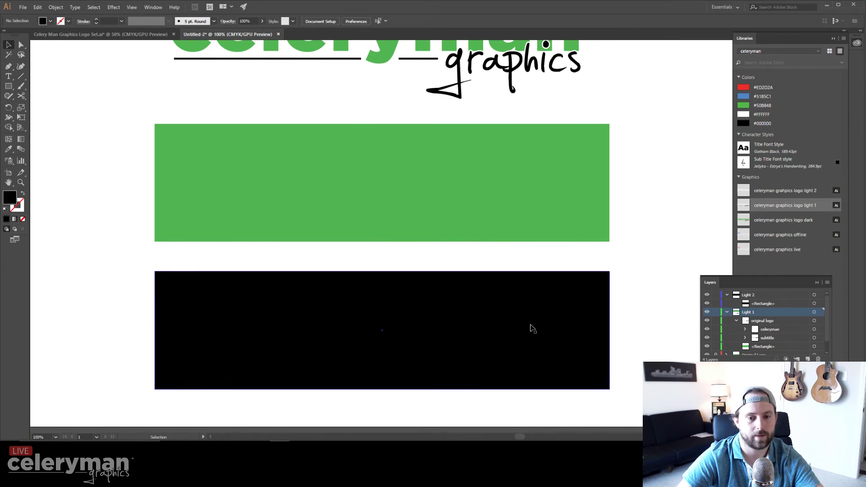
left_click(579, 326)
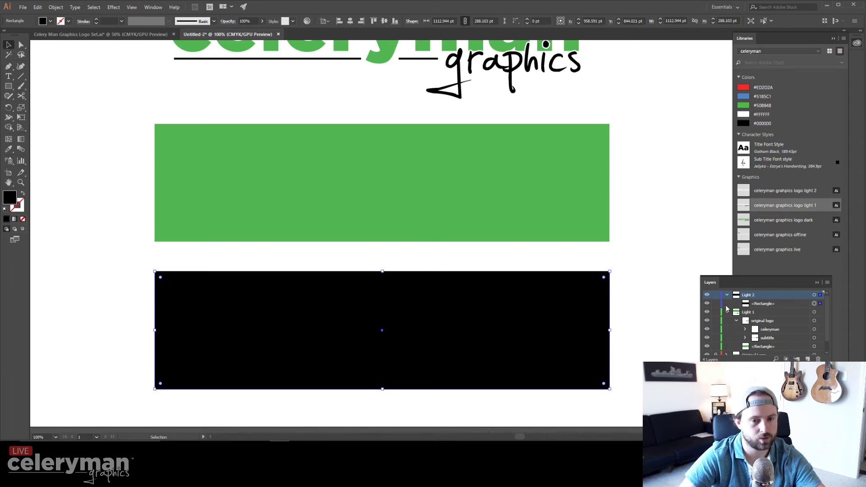
key("Delete")
key("ctrl+z")
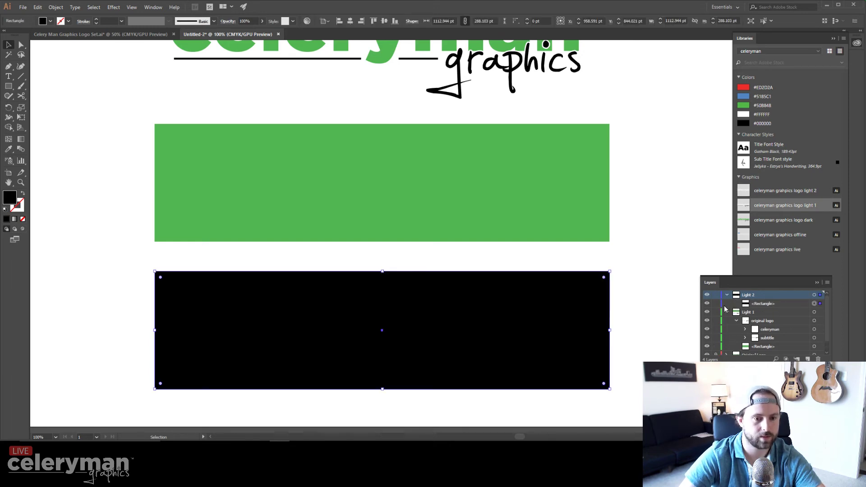
left_click(725, 312)
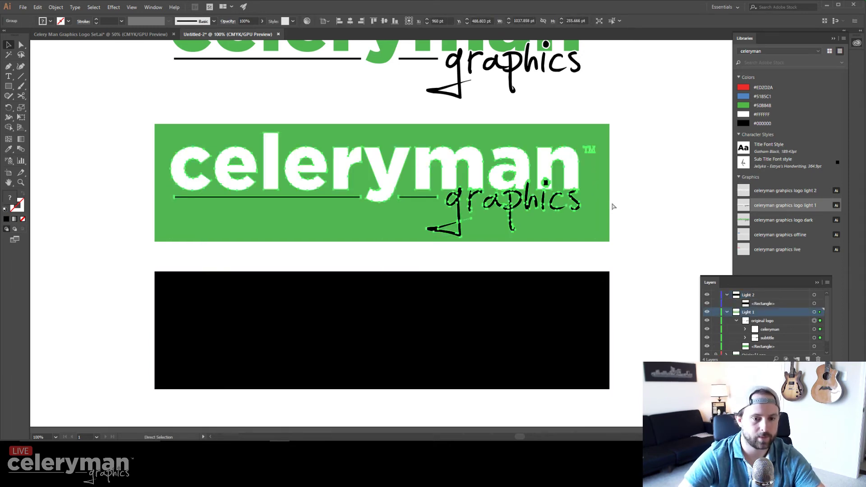
Paste a copy of the light logo group into the Light 2 layer and position it over the black rectangle.
key("v")
left_click(758, 296)
key("ctrl+v")
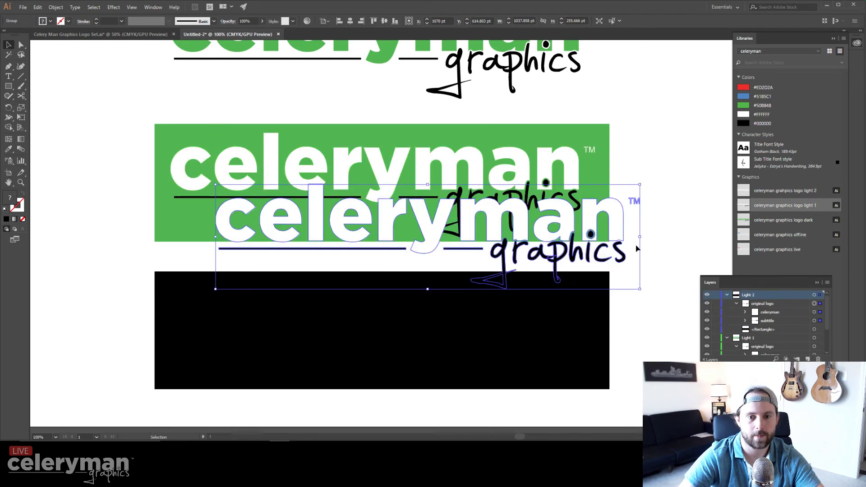
left_click_drag(546, 227, 502, 325)
left_click(648, 302)
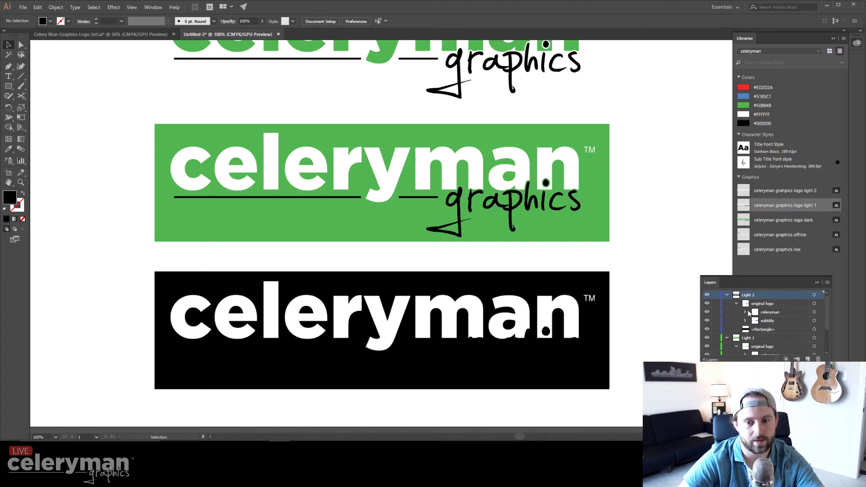
Hide the black rectangle in the Light 2 layer to expose the black graphics subtitle.
left_click(766, 306)
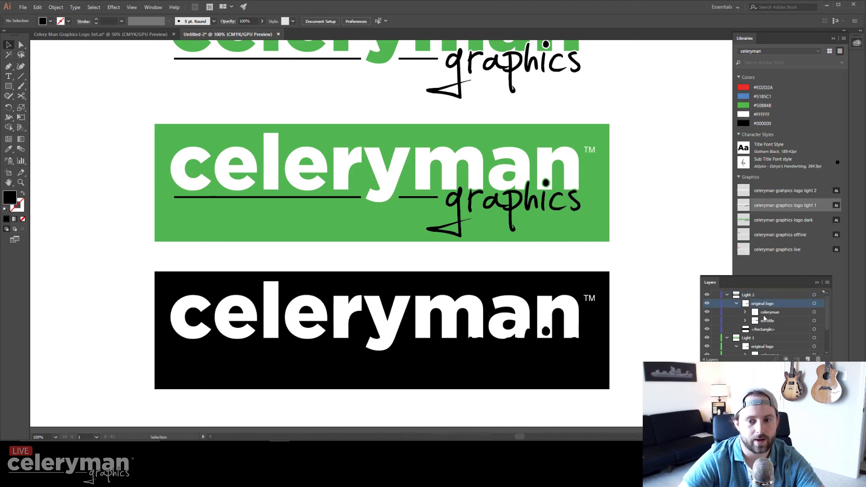
left_click(768, 314)
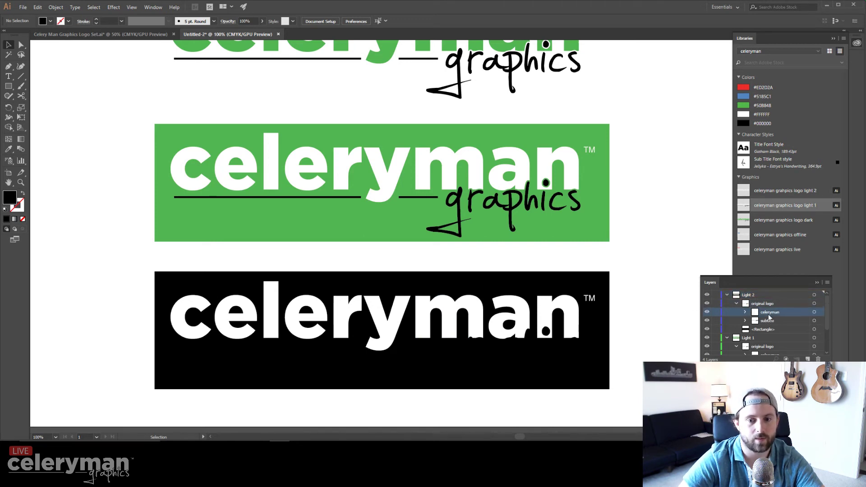
left_click(707, 329)
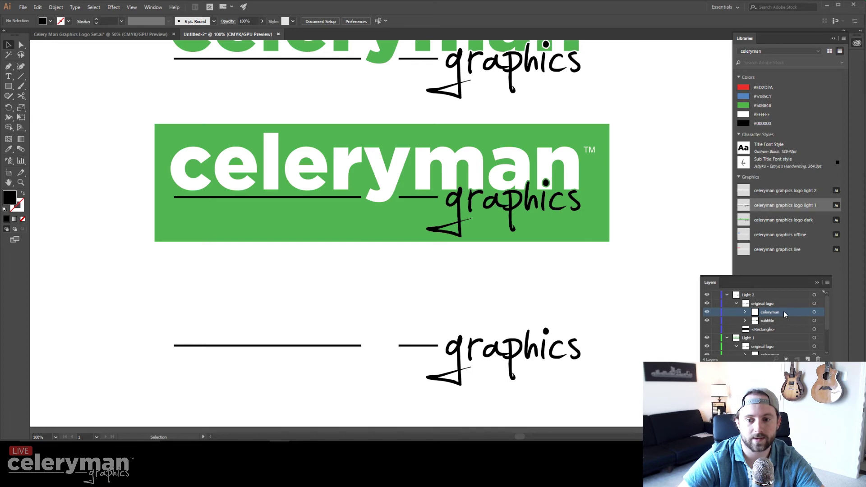
left_click(707, 321)
left_click(708, 321)
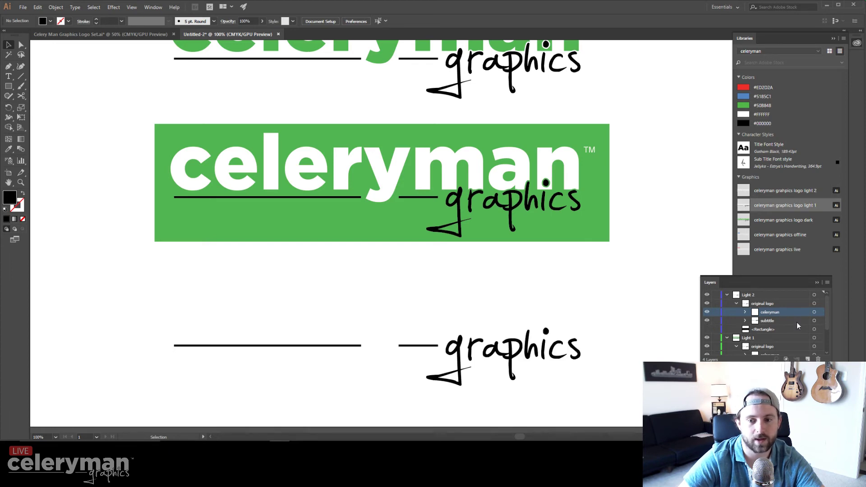
Fill the subtitle group in Light 2 with white (#FFFFFF) and show the black rectangle again.
left_click(815, 321)
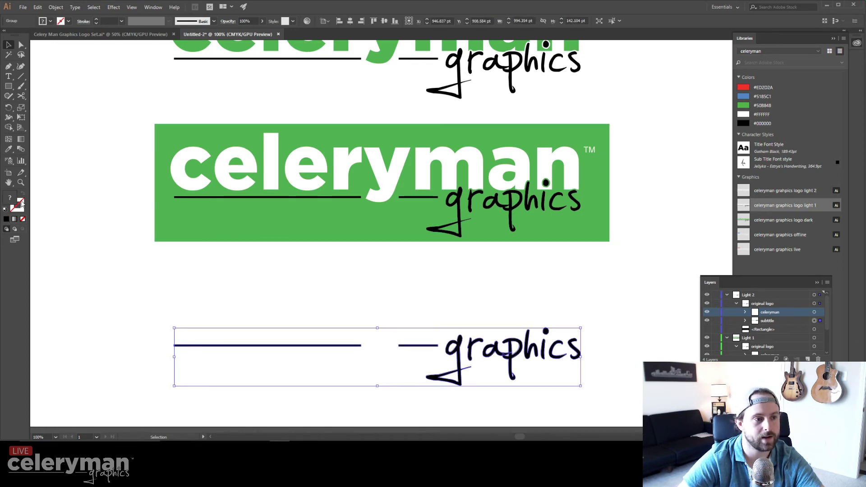
double_click(21, 204)
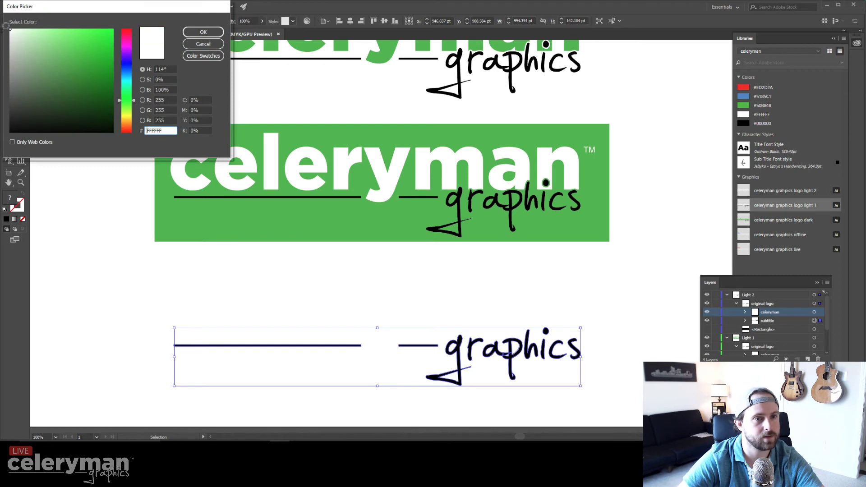
left_click(203, 32)
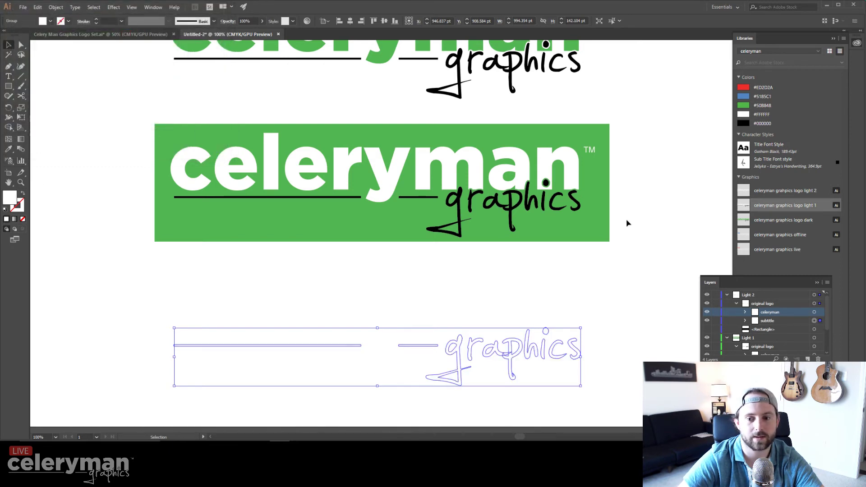
left_click(708, 330)
left_click(655, 275)
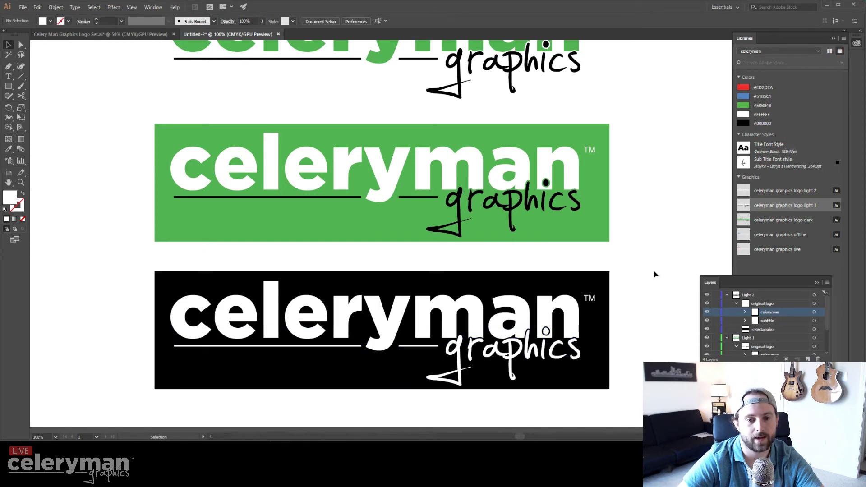
Collapse the Light 2 and Light 1 layers and leave the artwork deselected.
scroll(637, 282, "up", 5)
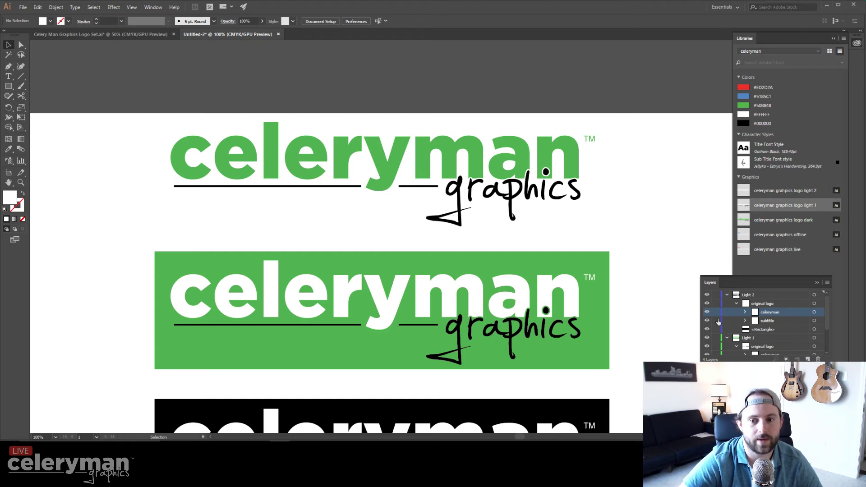
left_click(726, 295)
left_click(727, 303)
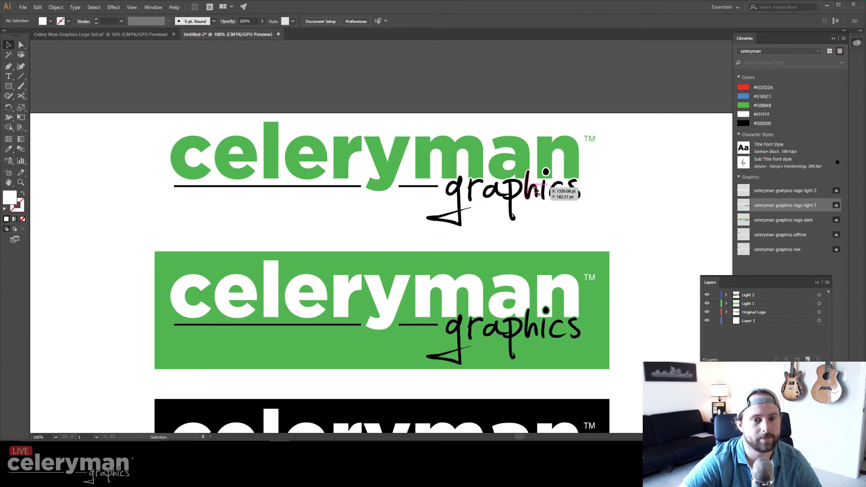
left_click(547, 161)
left_click(648, 148)
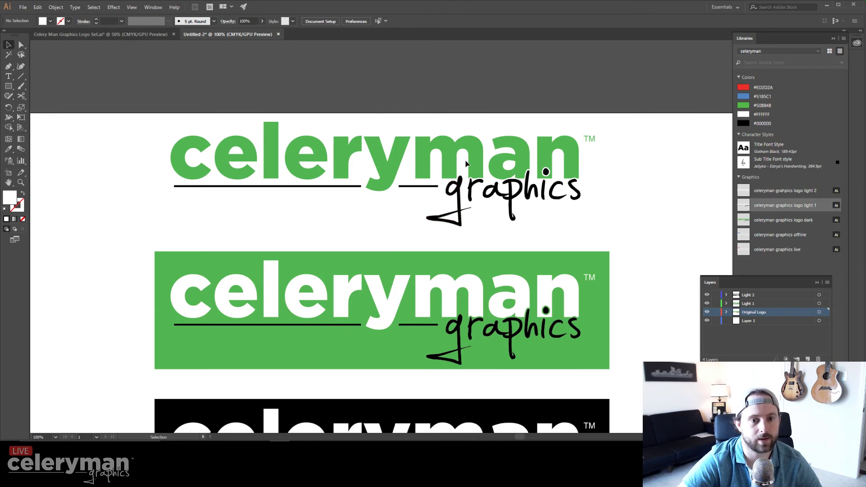
Shift the white logo slightly up and right on the black rectangle, to about X 964 pt, Y 842 pt.
scroll(467, 163, "down", 5)
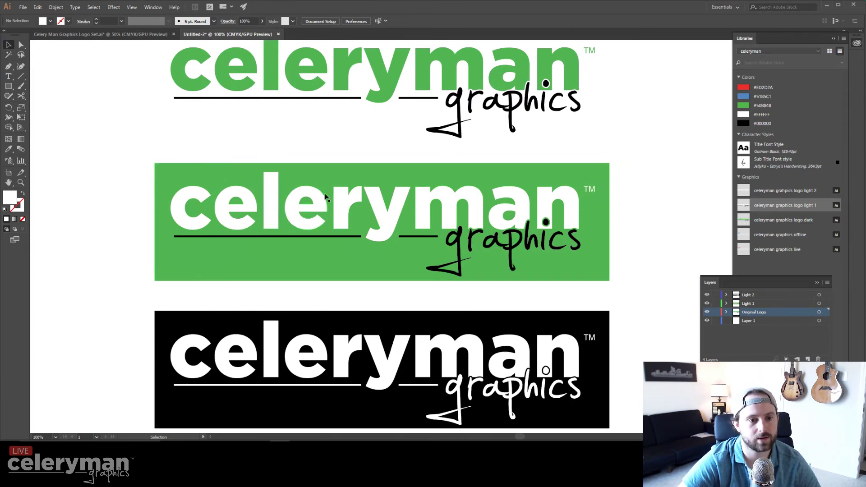
scroll(354, 244, "down", 3)
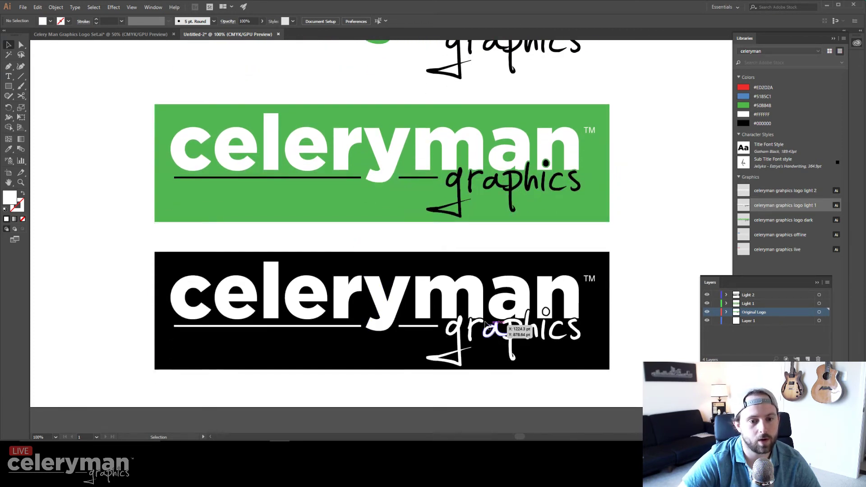
scroll(396, 269, "down", 1)
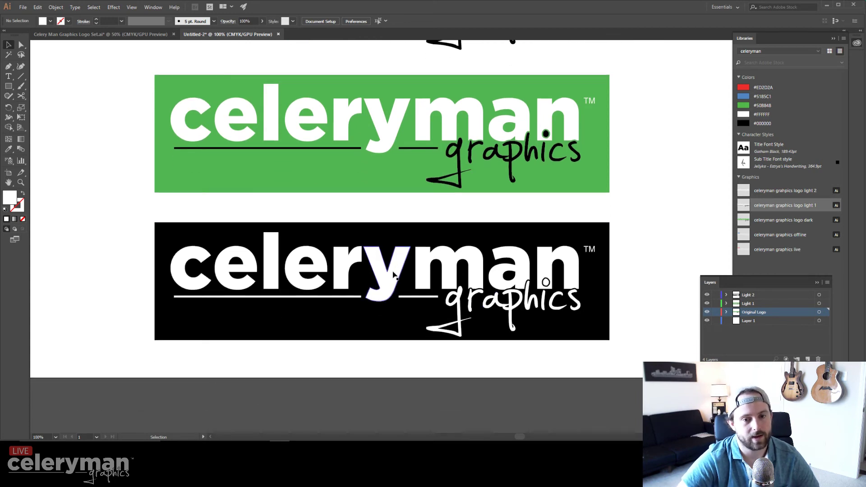
left_click_drag(394, 274, 396, 269)
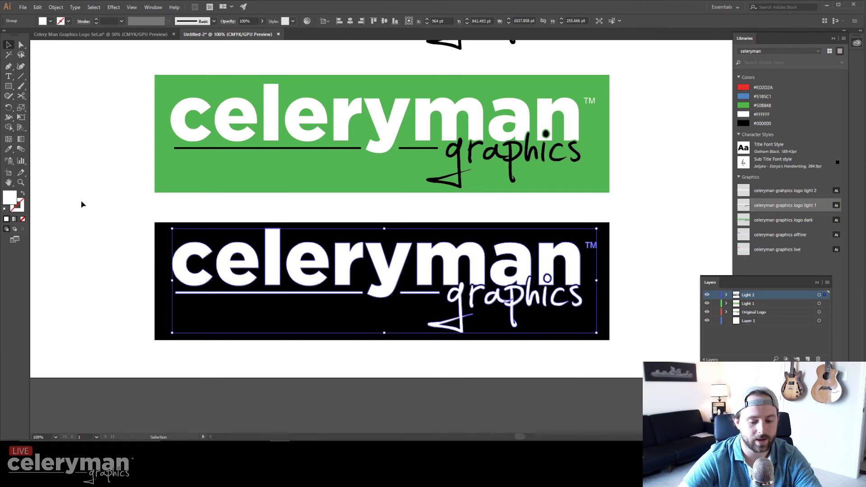
Try filling the whole logo on the black rectangle with green sampled from the rectangle above, and undo it.
left_click(180, 168)
left_click(98, 168, "ctrl")
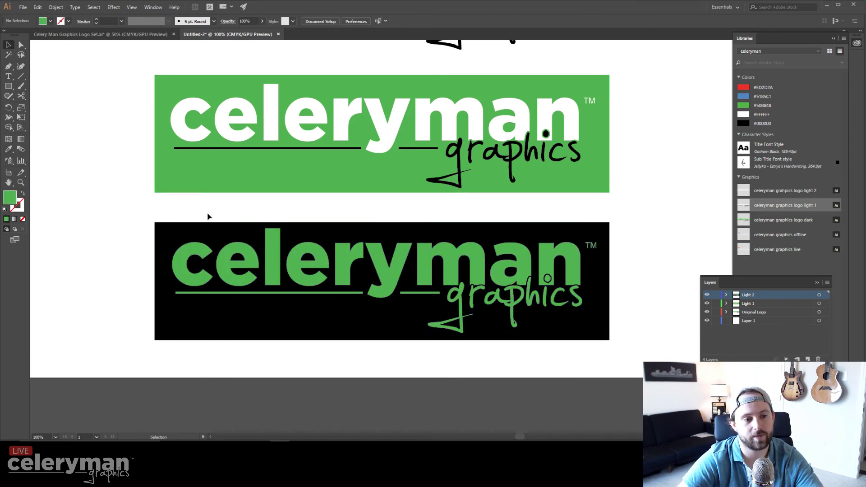
key("ctrl+z")
left_click(128, 180)
scroll(139, 209, "up", 4)
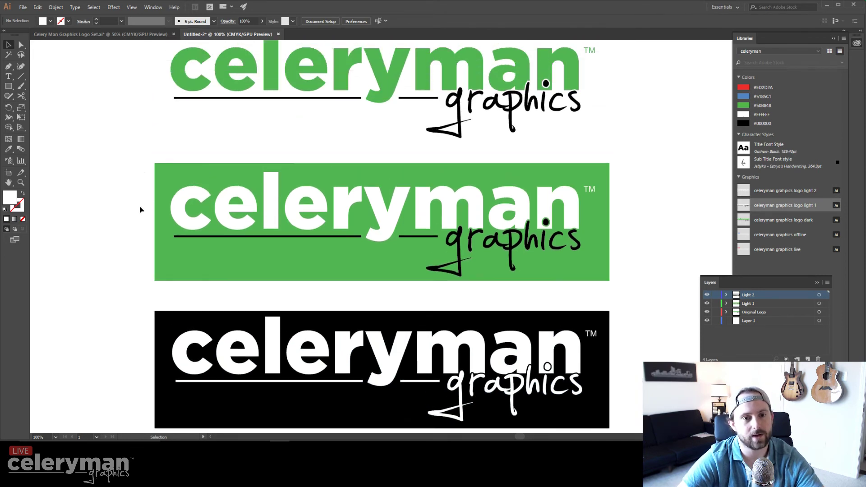
scroll(143, 210, "down", 1)
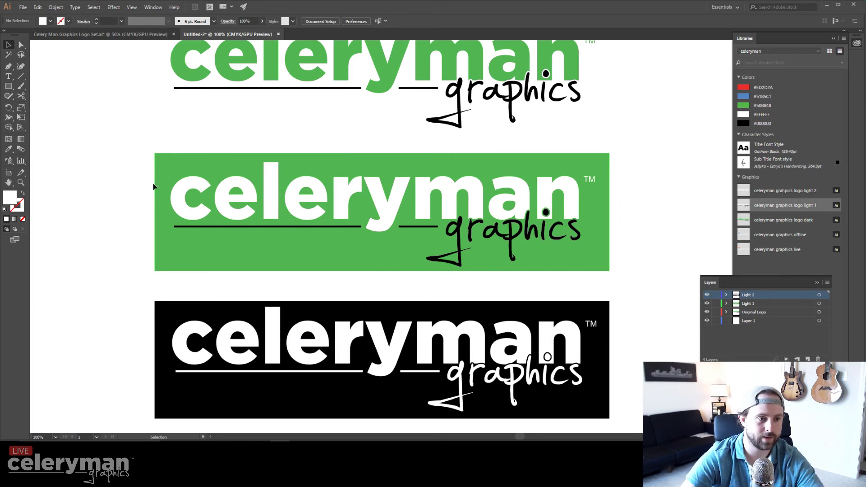
Try filling the whole Light 1 logo with black sampled from the black rectangle, and undo it.
left_click(181, 201)
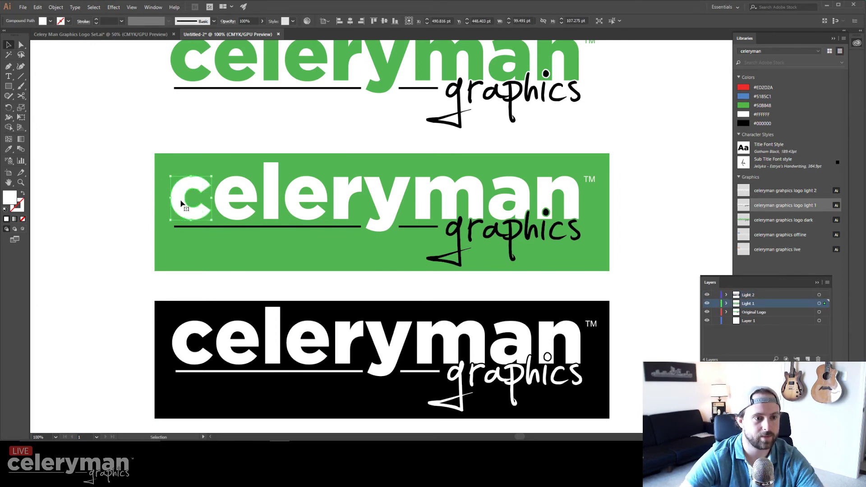
key("ctrl+z")
left_click(191, 211)
key("i")
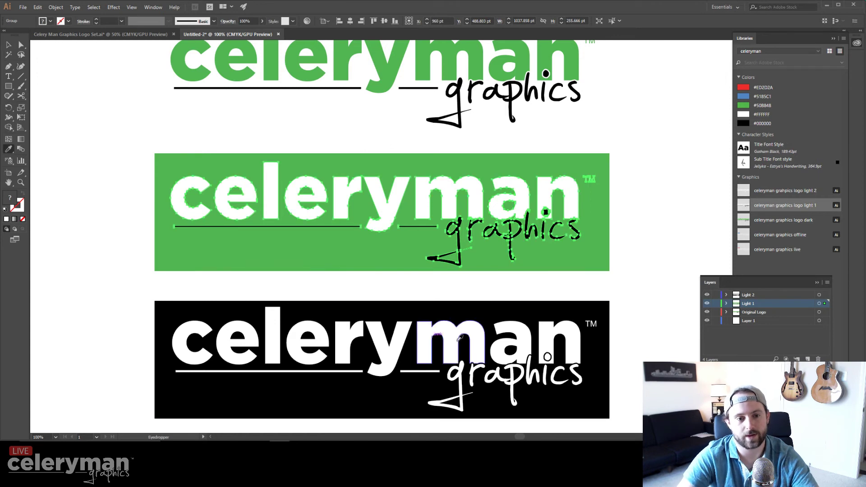
left_click(564, 312)
key("v")
left_click(669, 219)
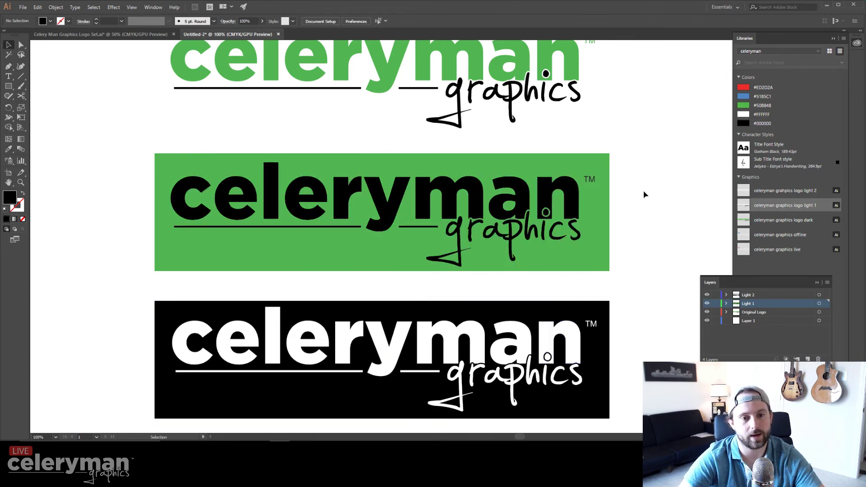
key("ctrl+z")
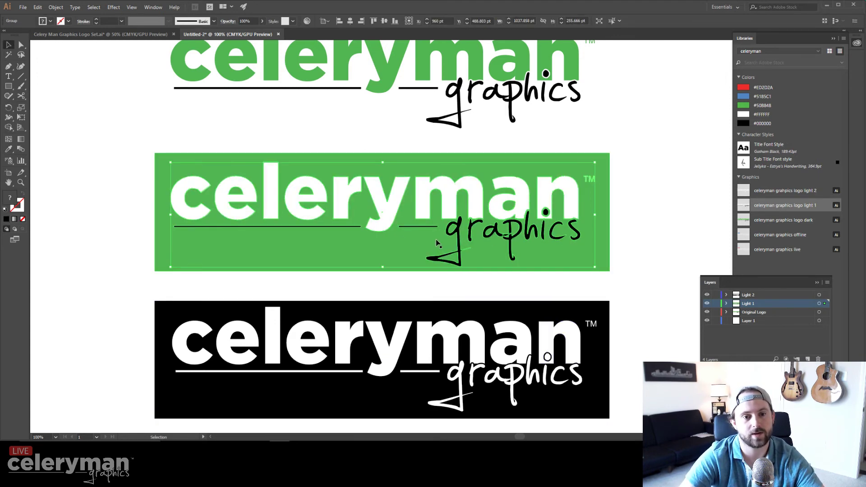
left_click(111, 207)
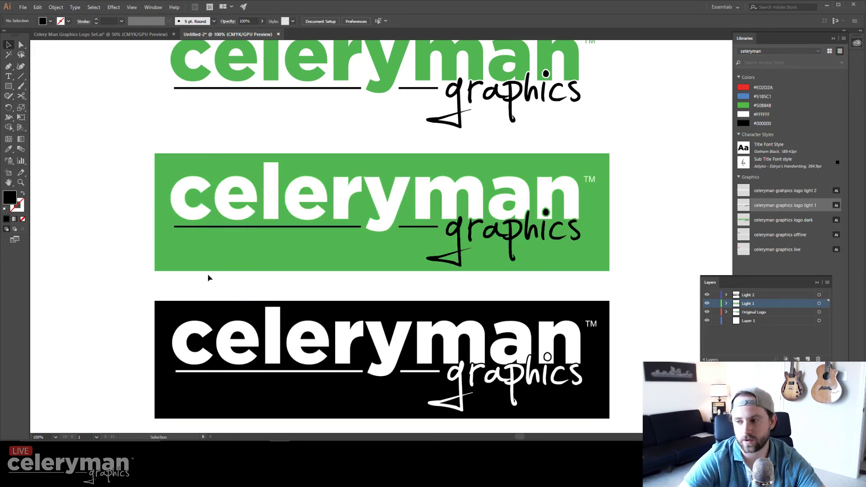
Try filling the black rectangle behind the all-white logo with green sampled from the upper rectangle, and undo it.
scroll(136, 283, "down", 3)
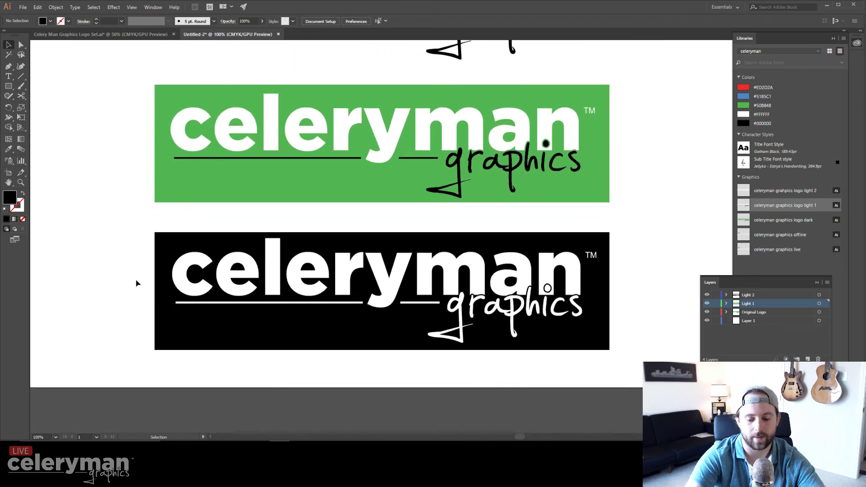
left_click(190, 339)
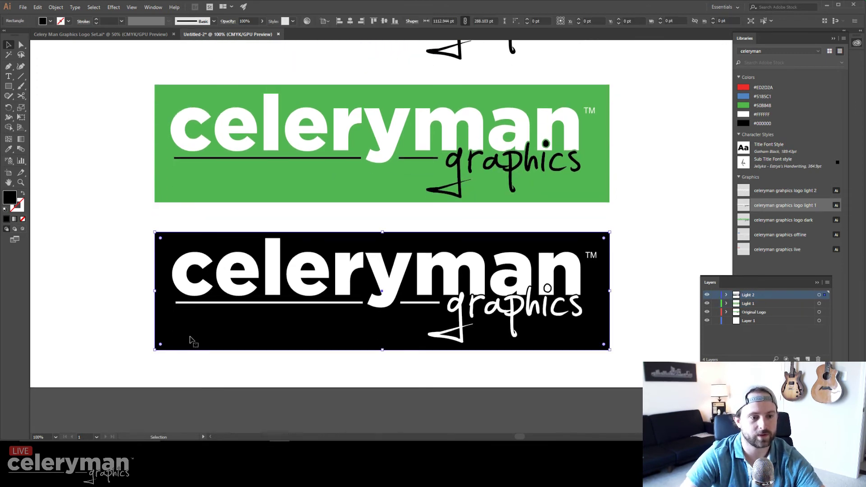
key("i")
left_click(174, 183)
key("v")
left_click(124, 201)
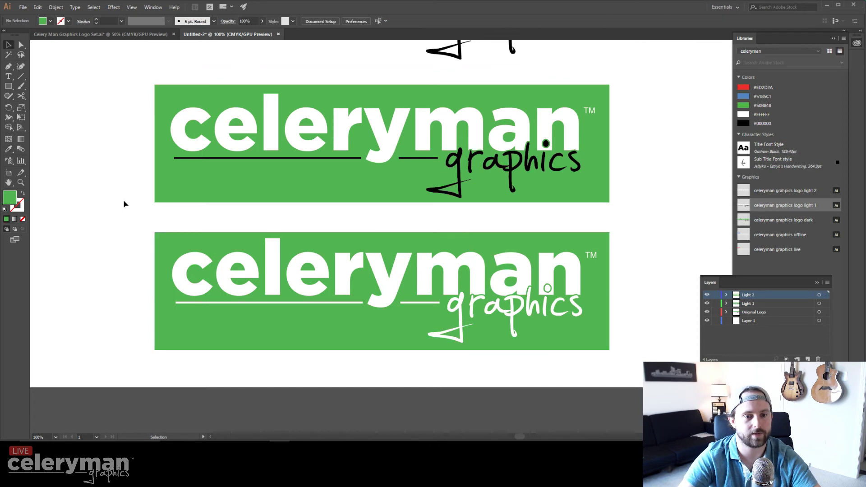
key("ctrl+z")
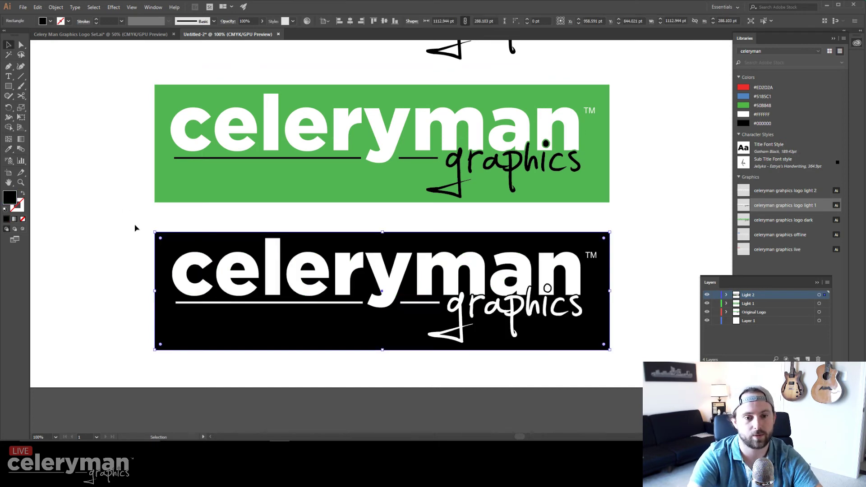
key("ctrl+minus")
key("ctrl+minus")
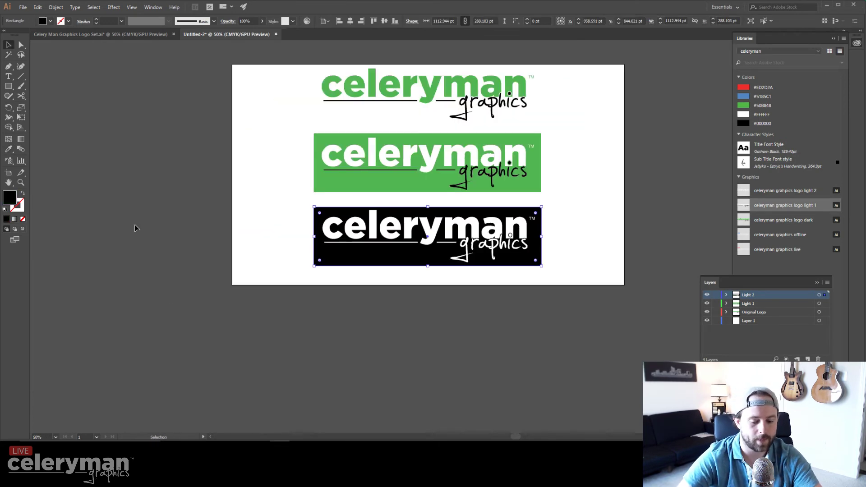
left_click_drag(387, 166, 359, 257)
key("v")
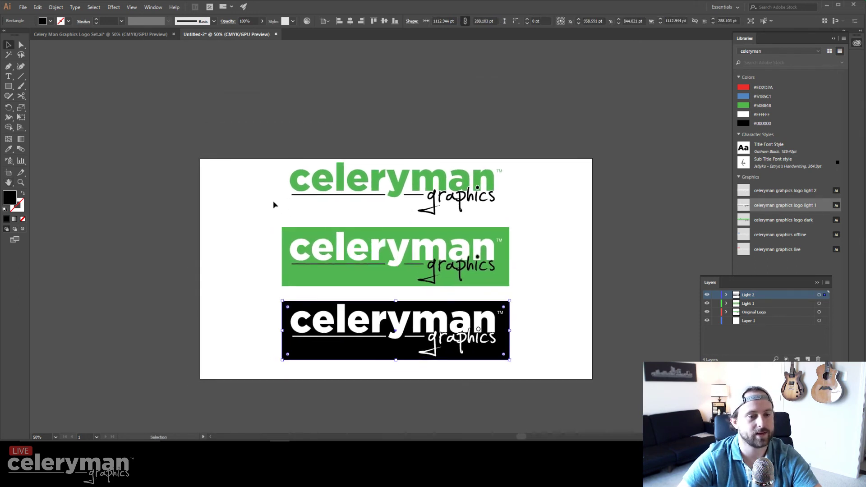
Hide the Light 1 and Light 2 layers.
left_click(248, 224)
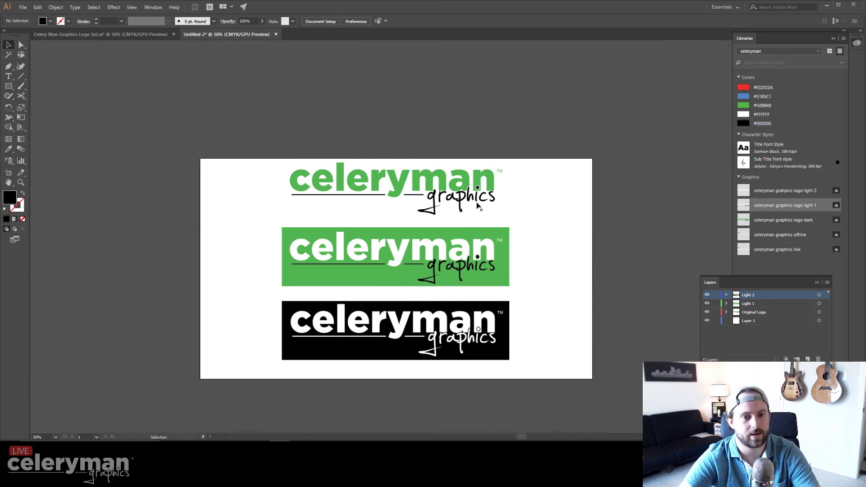
left_click(707, 303)
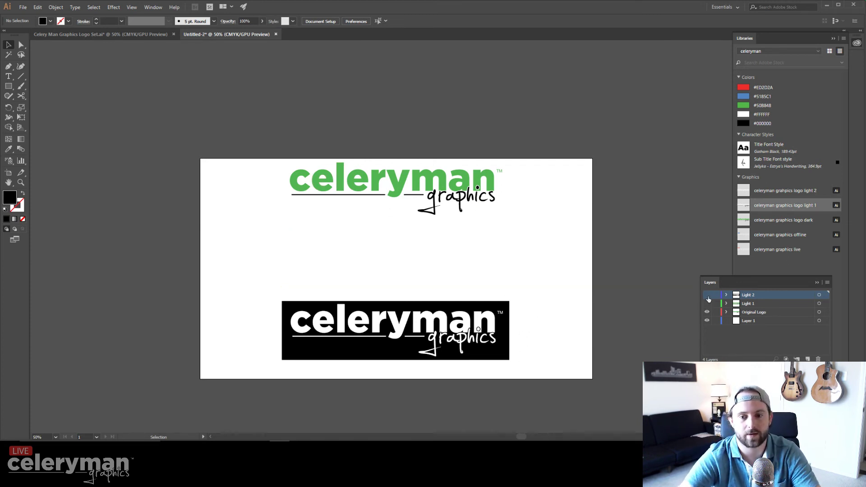
left_click(707, 295)
Activate the Original Logo layer and move the green logo straight down to the lower middle of the artboard.
left_click(763, 312)
left_click_drag(454, 189, 454, 288)
left_click(506, 236)
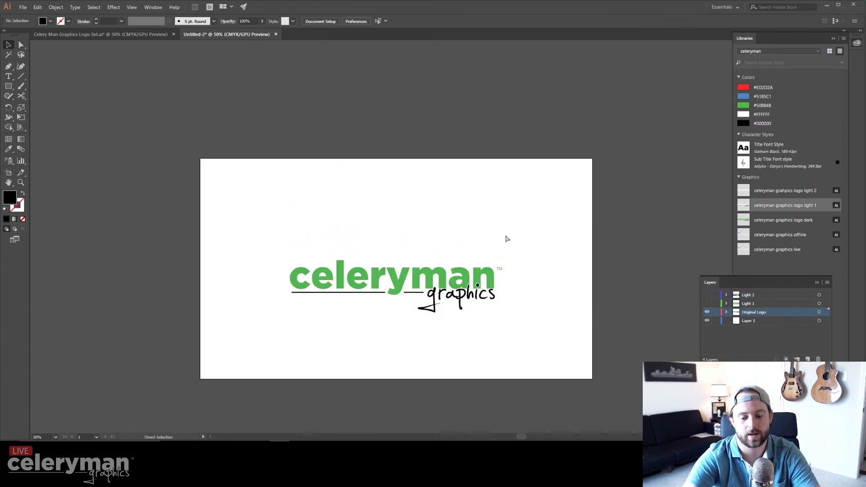
Create a black rounded rectangle, 1112.944 by 288.103 pt with a 3 pt corner radius, over the first letters of the logo.
key("ctrl+equal")
key("ctrl+equal")
key("ctrl+equal")
key("ctrl+equal")
key("space")
left_click_drag(230, 264, 597, 132)
left_click_drag(421, 167, 449, 216)
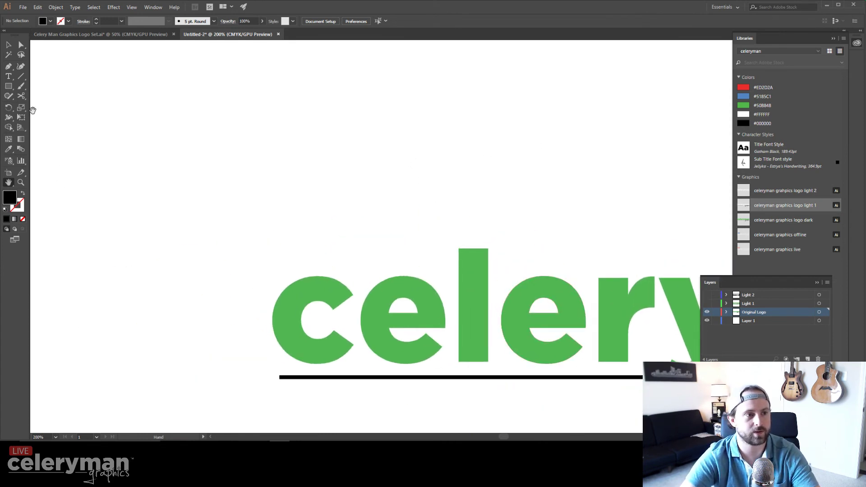
left_click(9, 88)
left_click(12, 90)
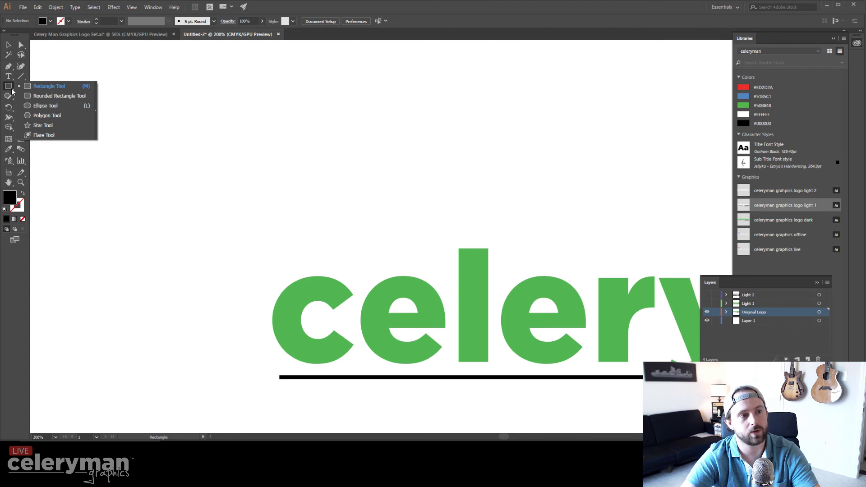
left_click(50, 96)
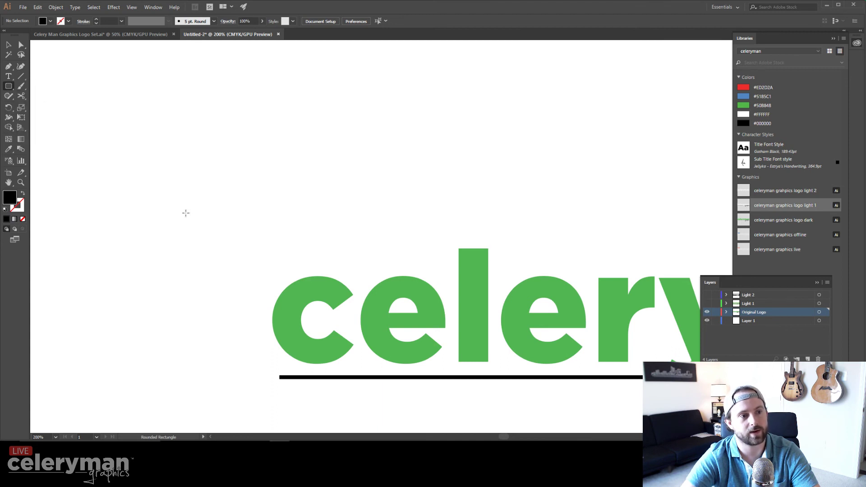
left_click(279, 202)
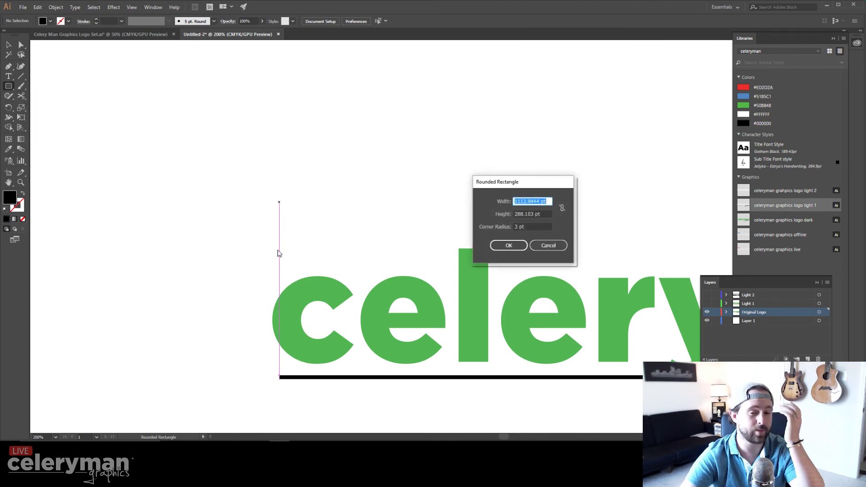
left_click(491, 246)
Scale the rounded rectangle down to about 344 by 89 pt and place it above the word's first letters, leaving a gap.
key("v")
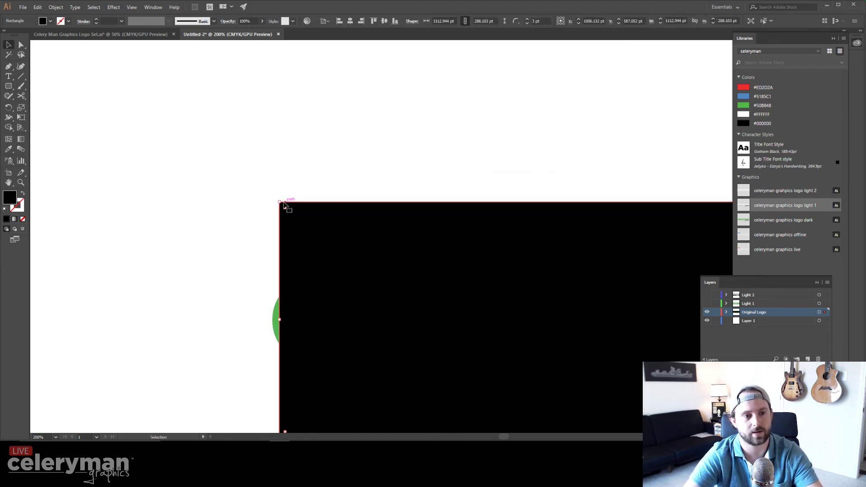
left_click_drag(283, 206, 496, 338)
key("ctrl+minus")
key("ctrl+minus")
key("ctrl+minus")
key("ctrl+minus")
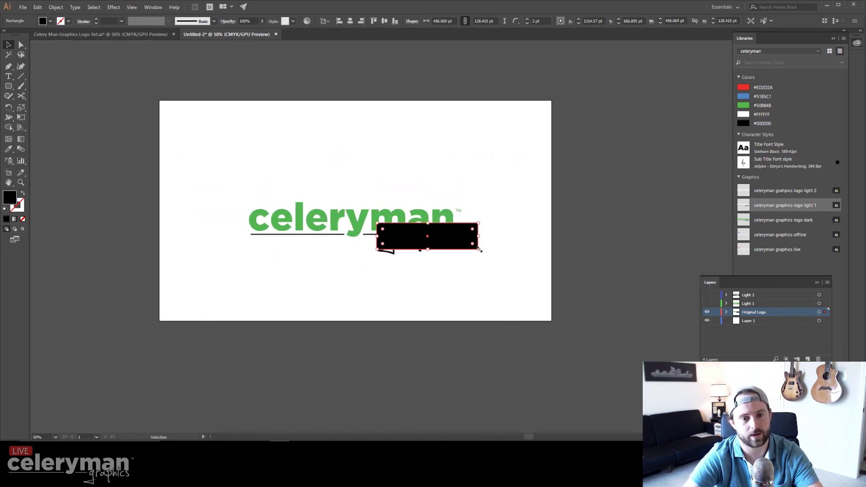
left_click_drag(479, 250, 299, 194)
key("ctrl+plus")
key("ctrl+plus")
key("ctrl+plus")
key("ctrl+plus")
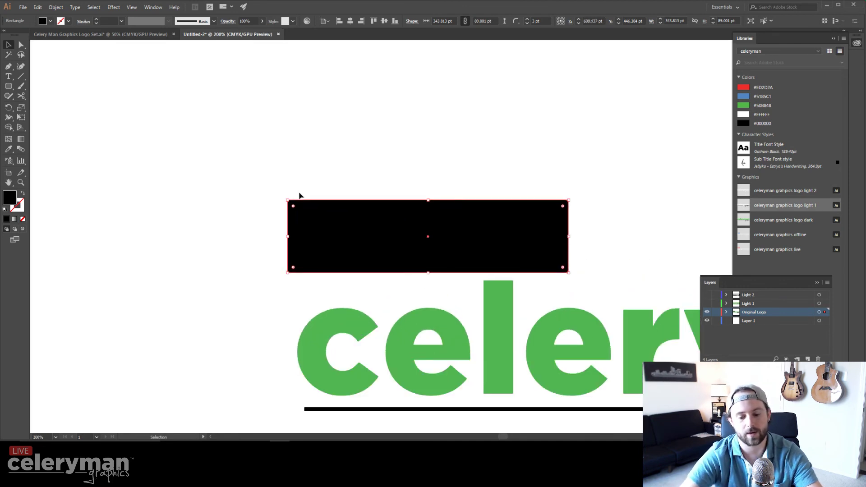
left_click_drag(354, 221, 380, 161)
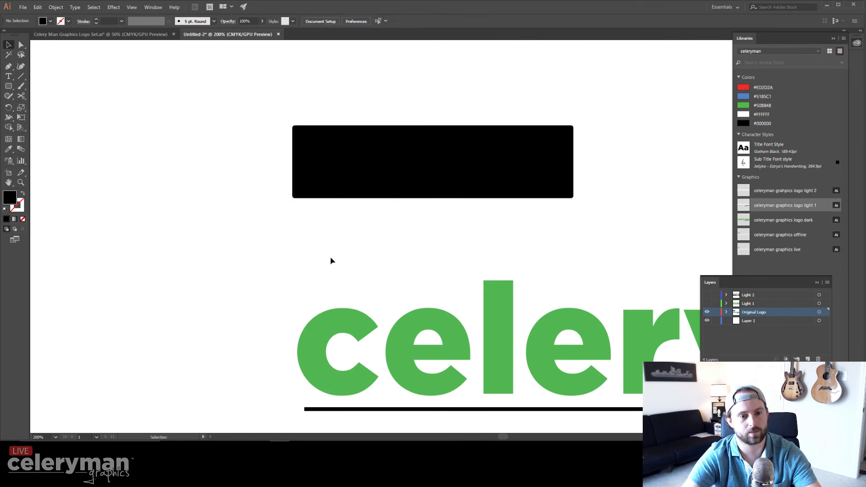
Add the text "LIVE" between the black rounded rectangle and the logo's first letter.
key("t")
left_click(301, 270)
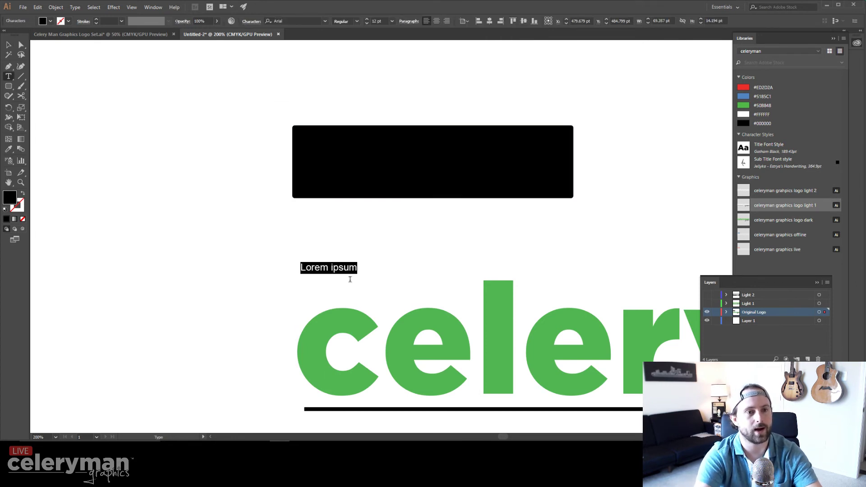
type("LIVE")
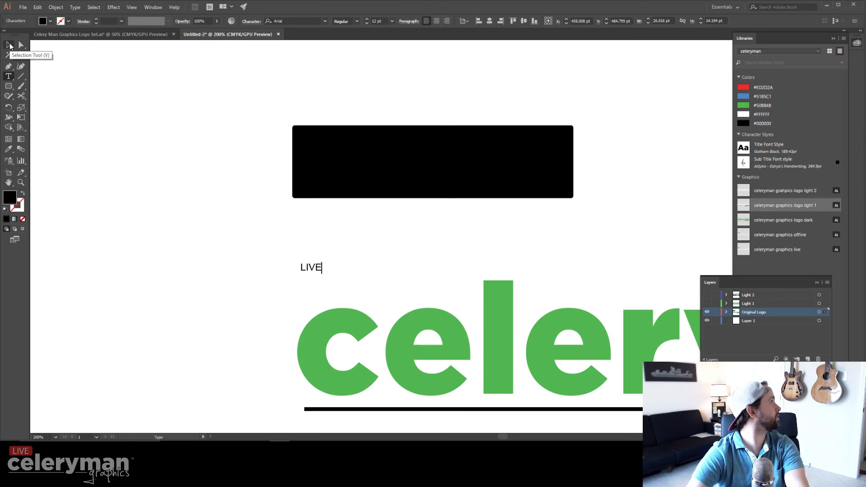
Set the LIVE text in Gotham Book and enlarge it to about 54.7 pt.
key("ctrl+a")
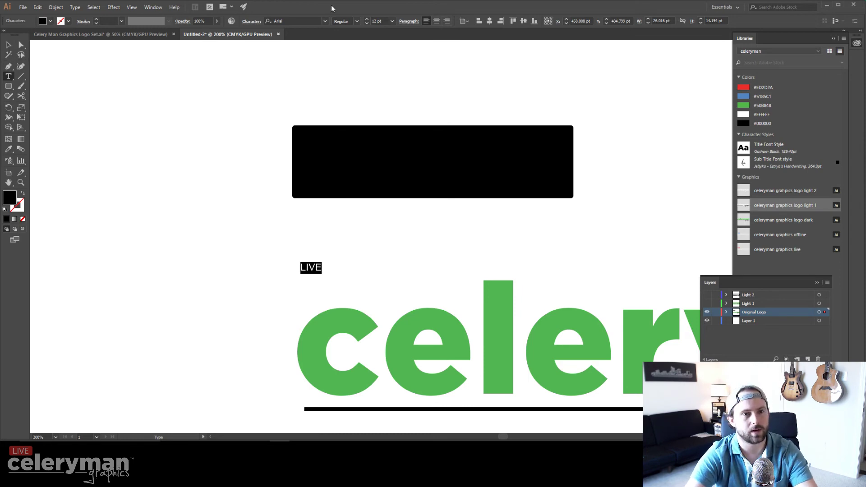
left_click(311, 21)
type("Gotham")
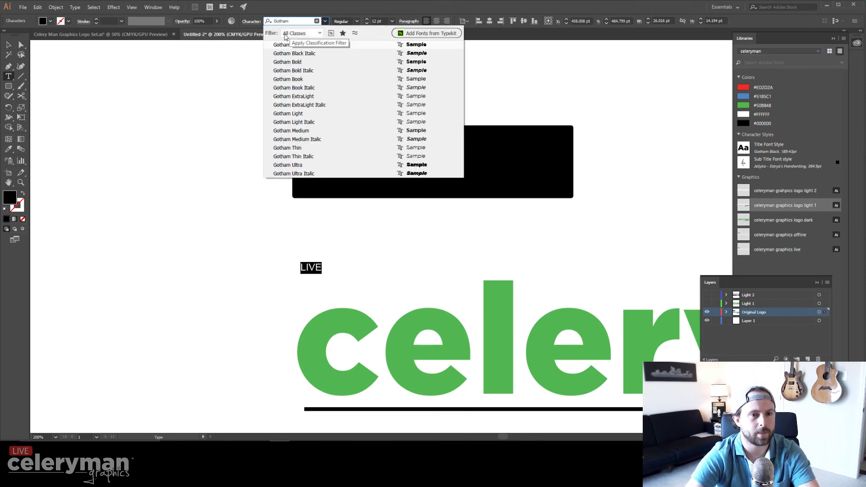
left_click(311, 80)
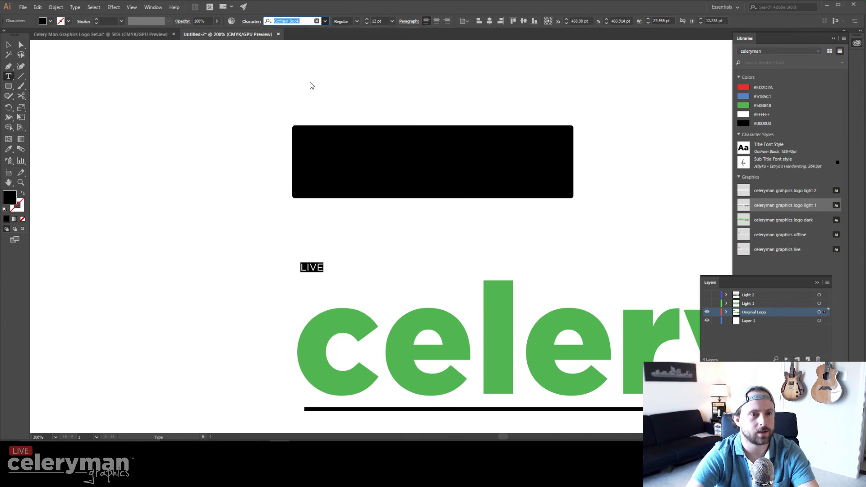
key("Escape")
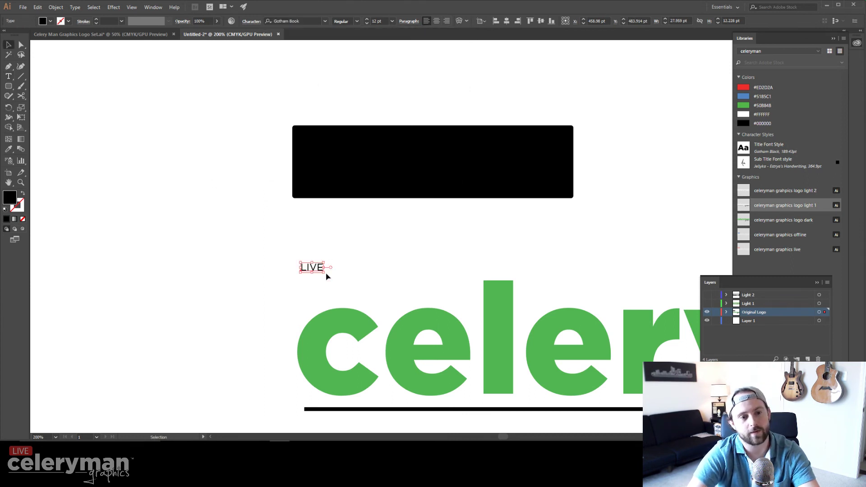
left_click_drag(324, 274, 419, 270)
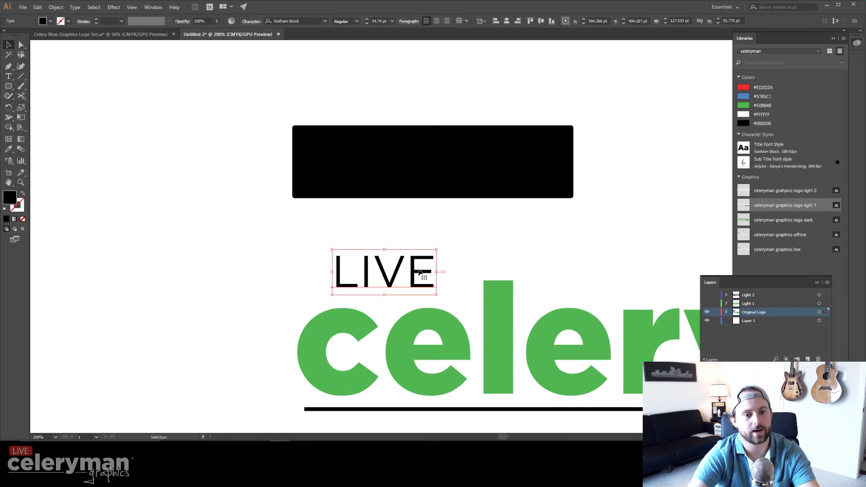
Move the black rounded rectangle down close to the LIVE text, and fill the text with white (ffffff).
left_click(367, 150)
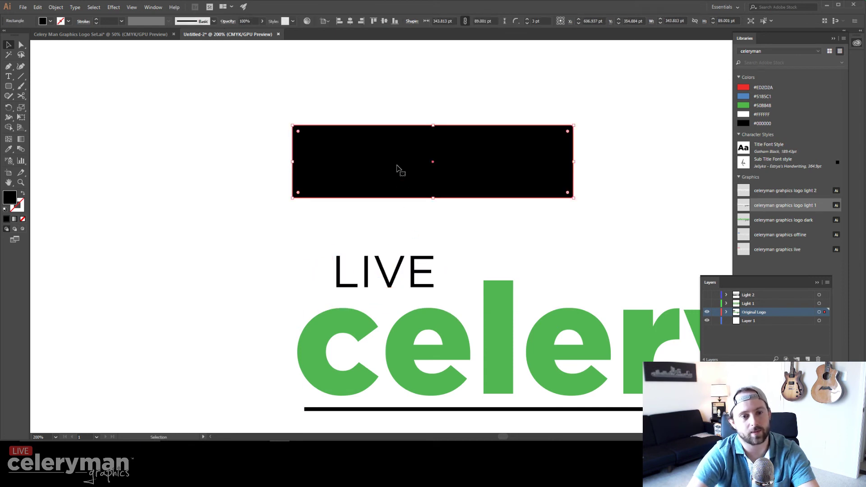
left_click_drag(398, 172, 402, 206)
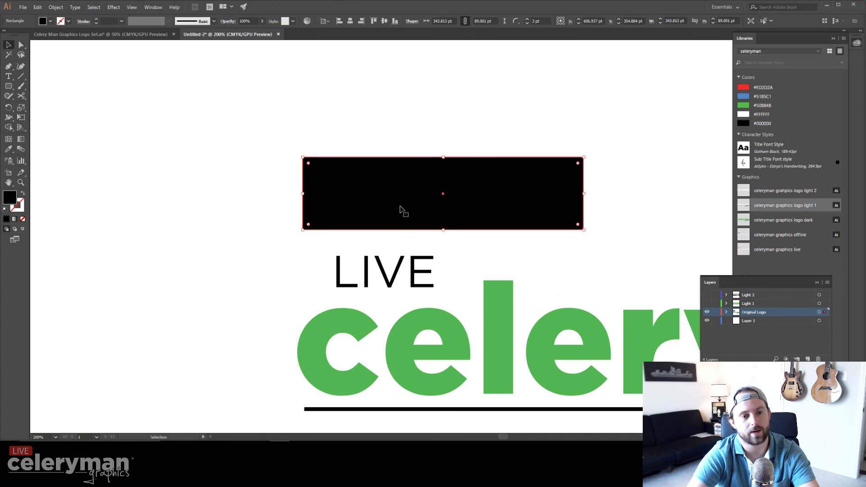
left_click(387, 284)
double_click(11, 198)
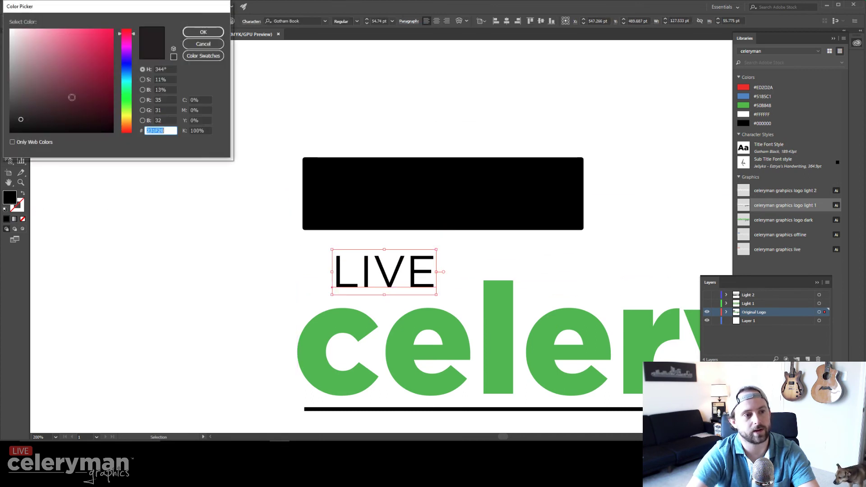
type("ffffff")
left_click(203, 32)
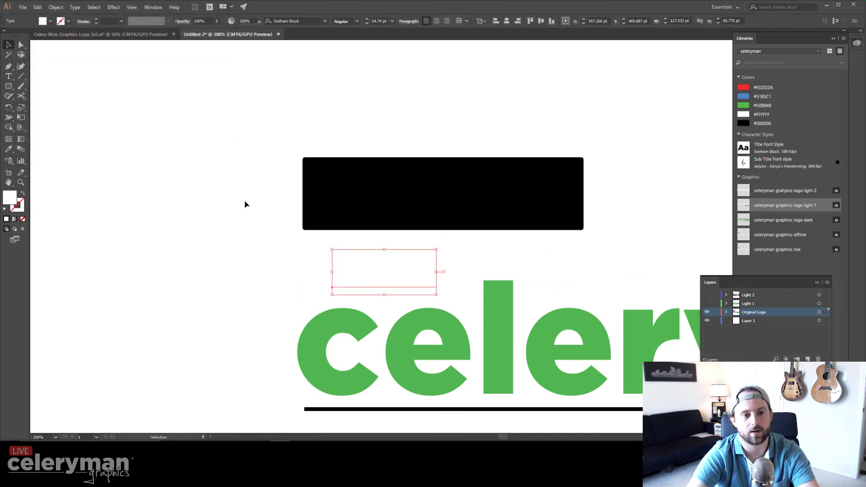
Place the black rounded rectangle behind the LIVE text and shrink it around the word to about 195 by 75 pt.
left_click_drag(393, 208, 403, 266)
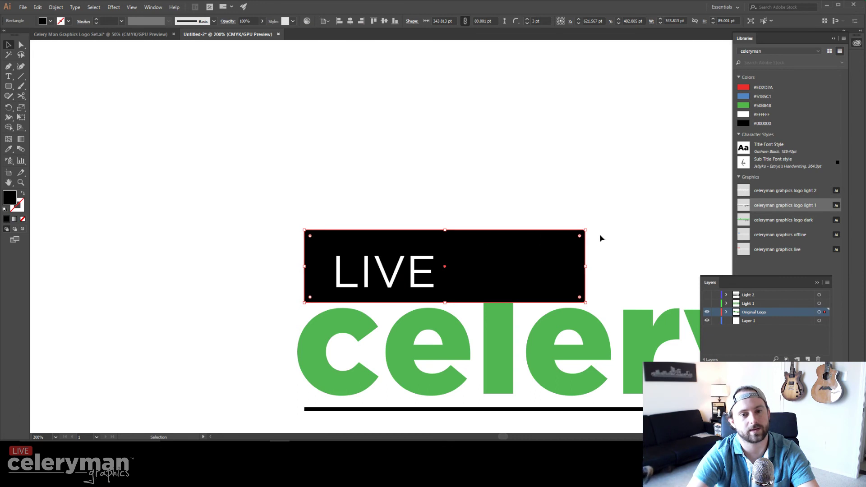
left_click_drag(585, 230, 353, 291)
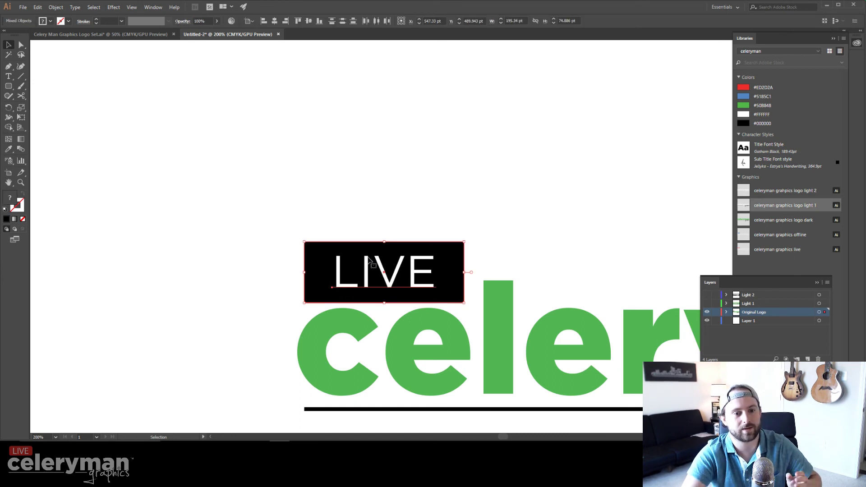
left_click(451, 189)
key("t")
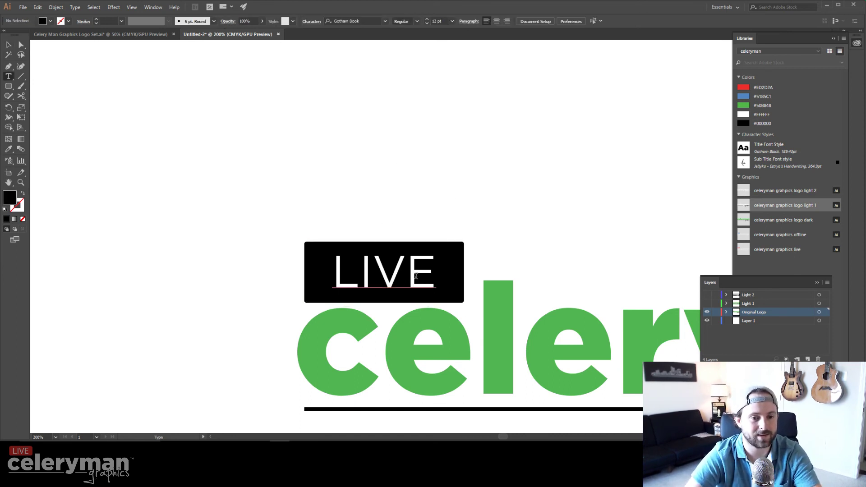
left_click(416, 277)
type("v")
key("BackSpace")
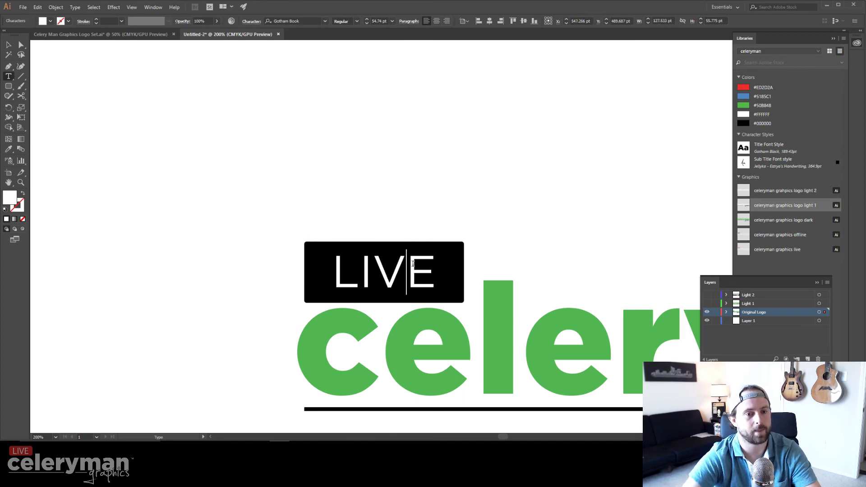
Convert the white LIVE text to outlines.
left_click(9, 46)
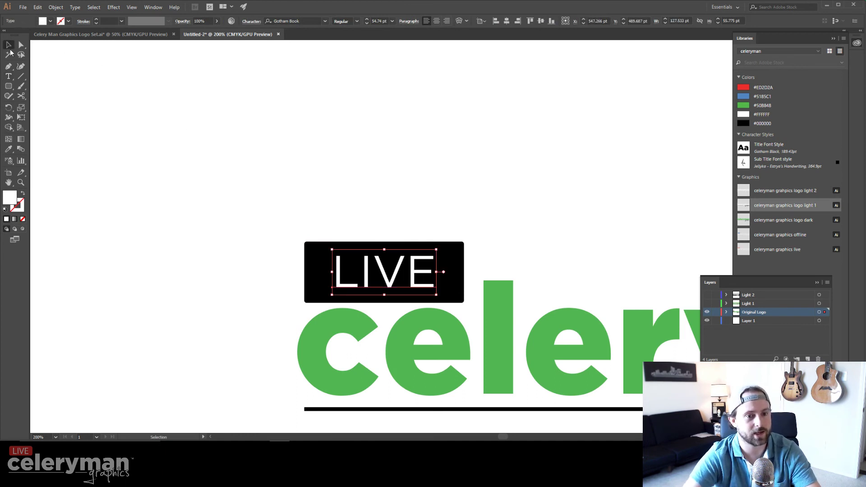
key("ctrl+equal")
key("ctrl+equal")
key("ctrl+equal")
key("ctrl+equal")
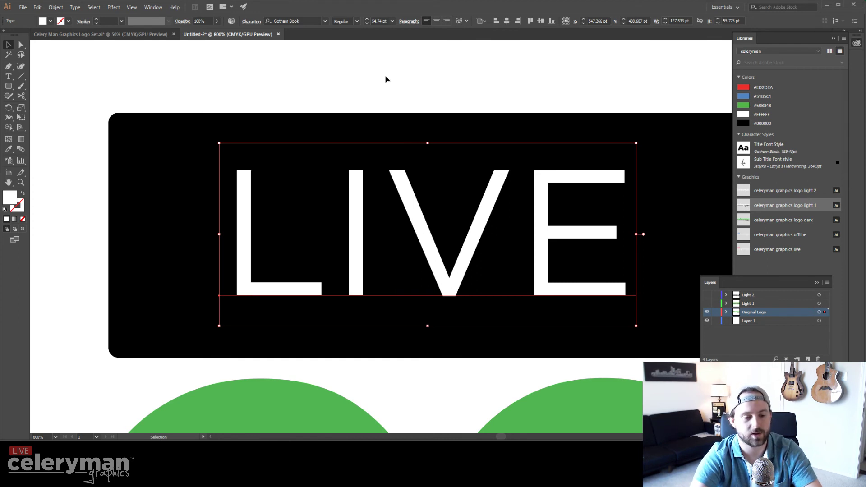
key("ctrl+shift+o")
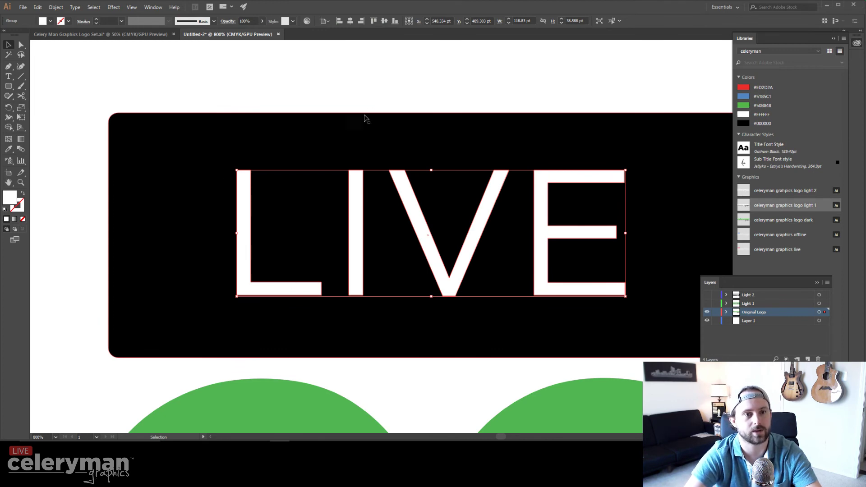
Add the black rounded rectangle to the selection with the outlined LIVE lettering and choose what the objects align to.
left_click(319, 136, "shift")
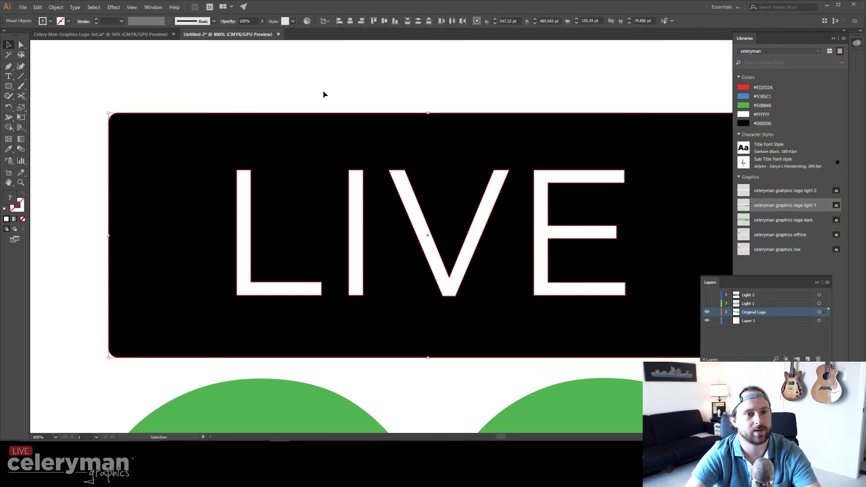
left_click(326, 20)
left_click(326, 29)
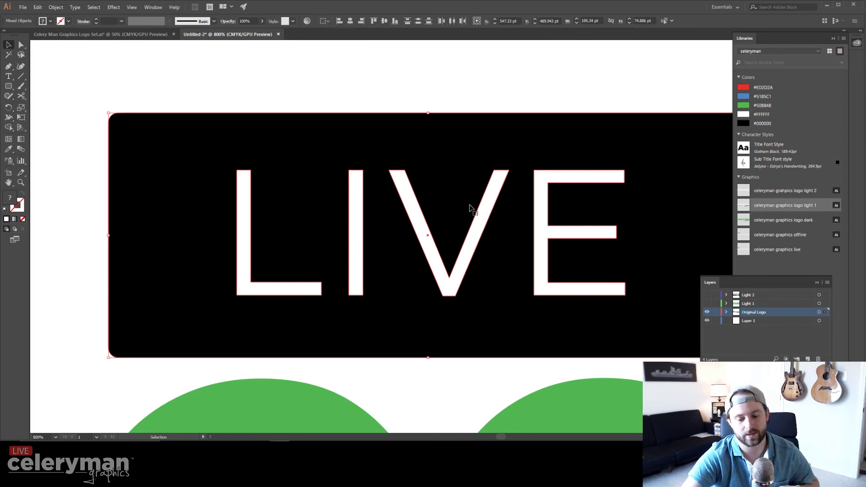
Examine the LIVE badge against the whole logo and again close up.
key("ctrl+minus")
key("ctrl+minus")
key("ctrl+minus")
key("ctrl+minus")
key("ctrl+minus")
key("ctrl+minus")
key("ctrl+minus")
key("ctrl+minus")
key("ctrl+minus")
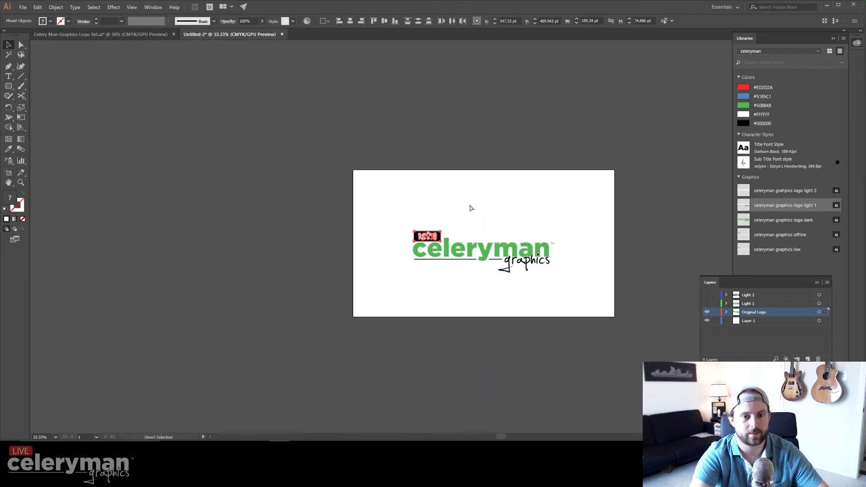
key("ctrl+plus")
key("ctrl+plus")
key("ctrl+plus")
key("ctrl+plus")
key("ctrl+plus")
key("ctrl+plus")
key("ctrl+plus")
key("ctrl+plus")
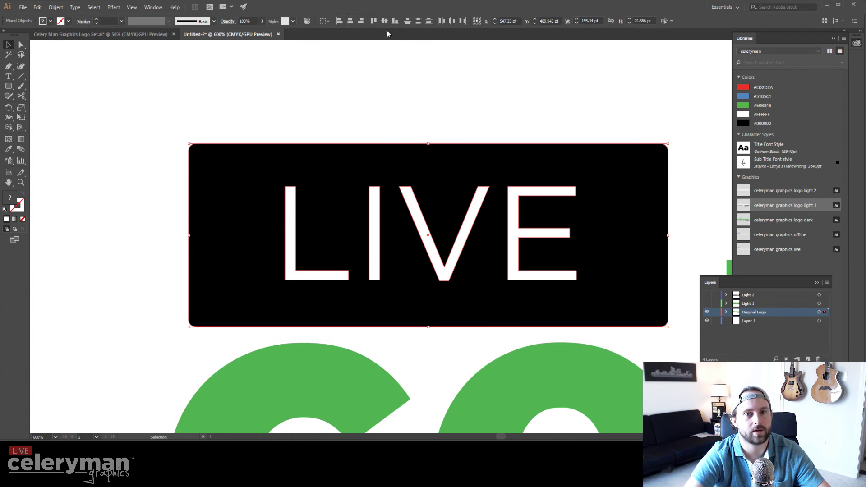
Center the outlined LIVE lettering and the black rounded rectangle on each other horizontally and vertically.
left_click(817, 283)
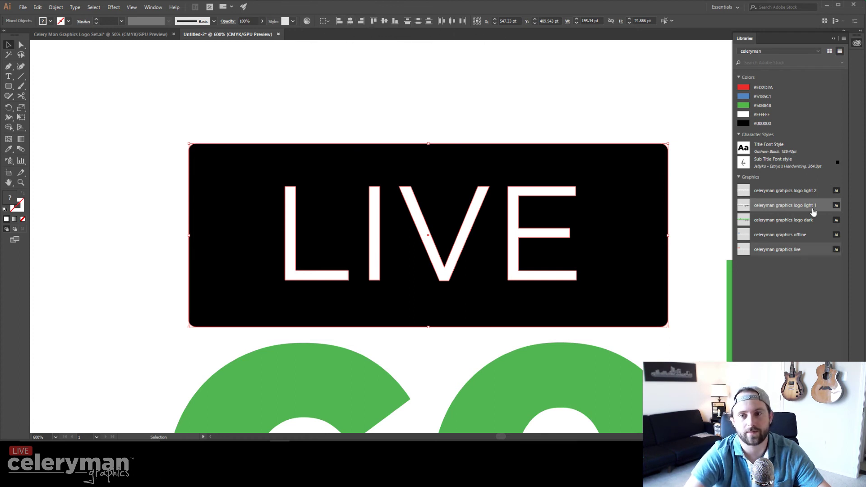
left_click(833, 39)
left_click(840, 270)
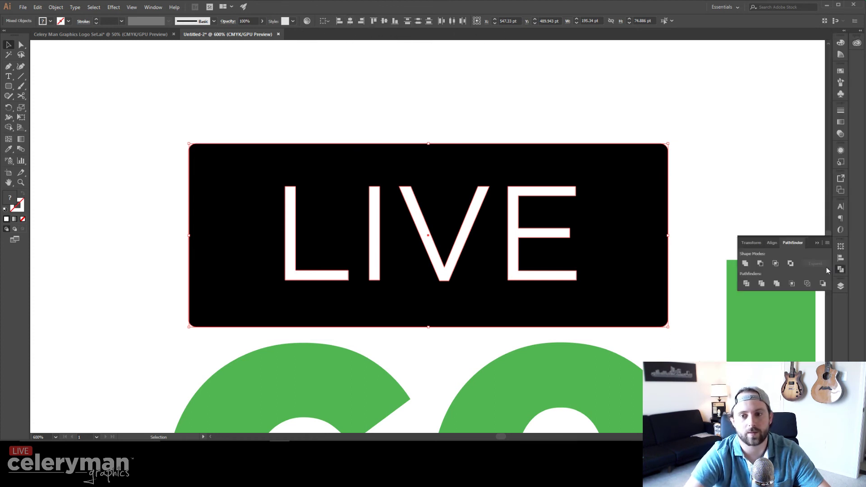
left_click(772, 244)
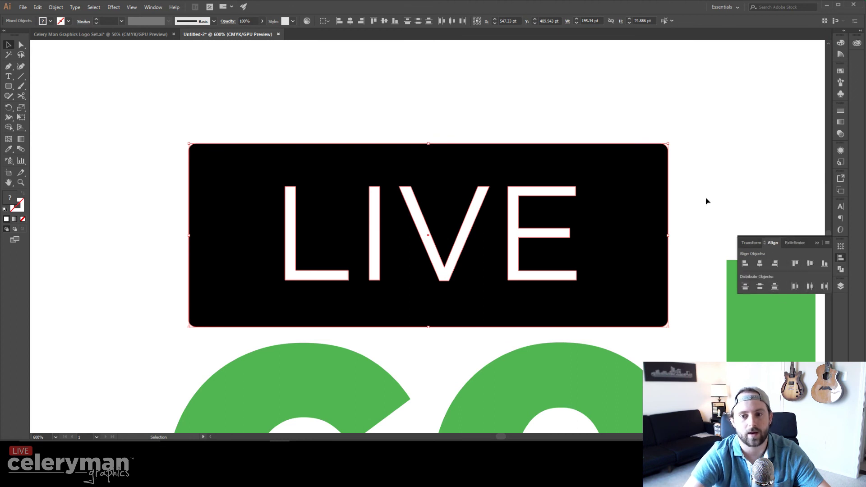
left_click(351, 20)
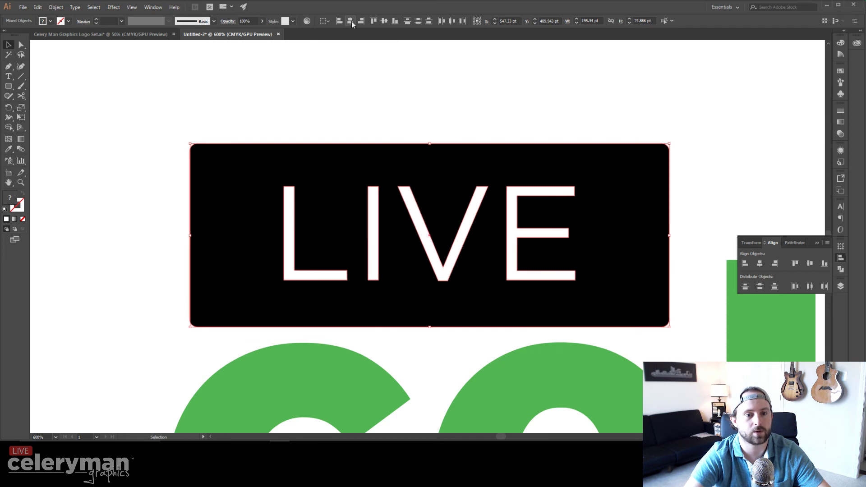
left_click(385, 20)
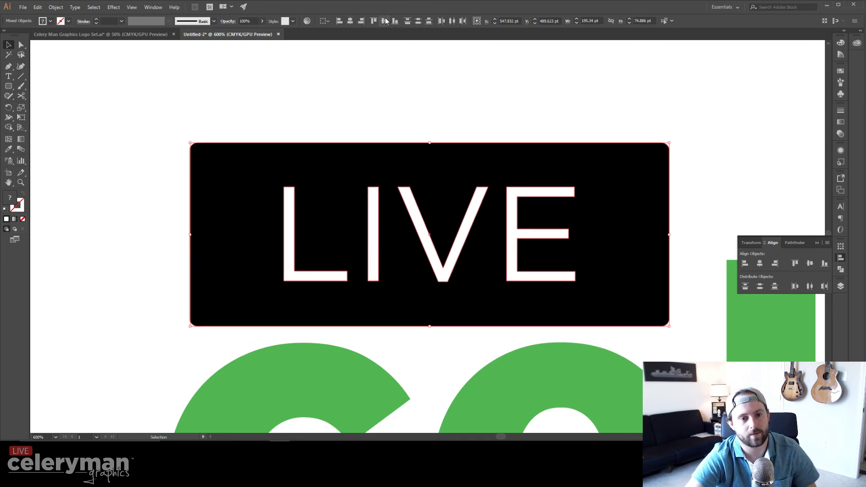
left_click(420, 85)
Enlarge the white LIVE lettering proportionally from its center so it fills more of the black rectangle.
left_click(440, 257)
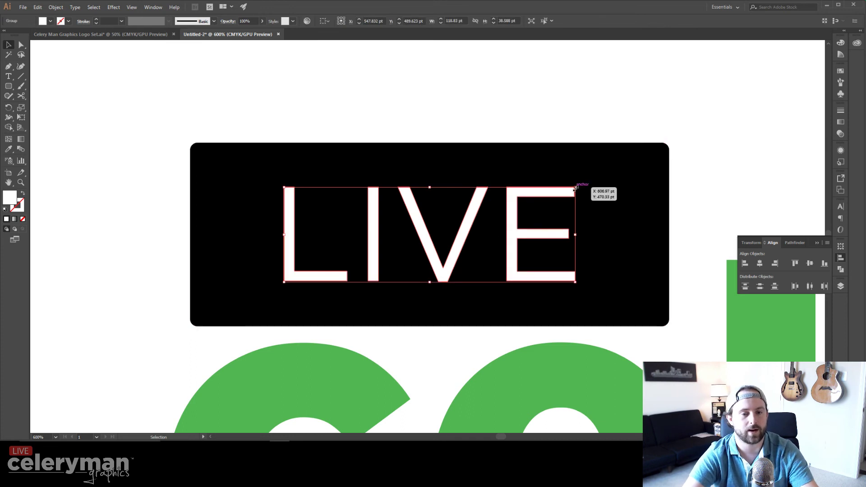
left_click_drag(575, 187, 610, 176)
left_click(556, 100)
key("ctrl+0")
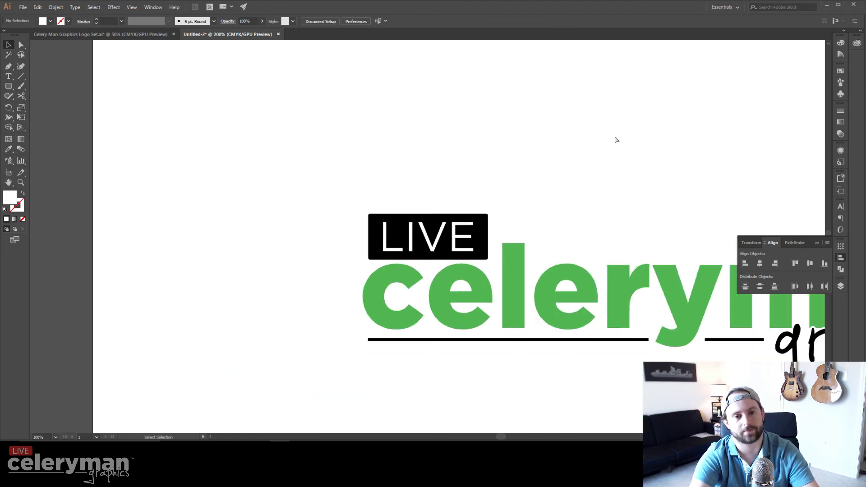
key("ctrl+plus")
key("ctrl+plus")
key("ctrl+plus")
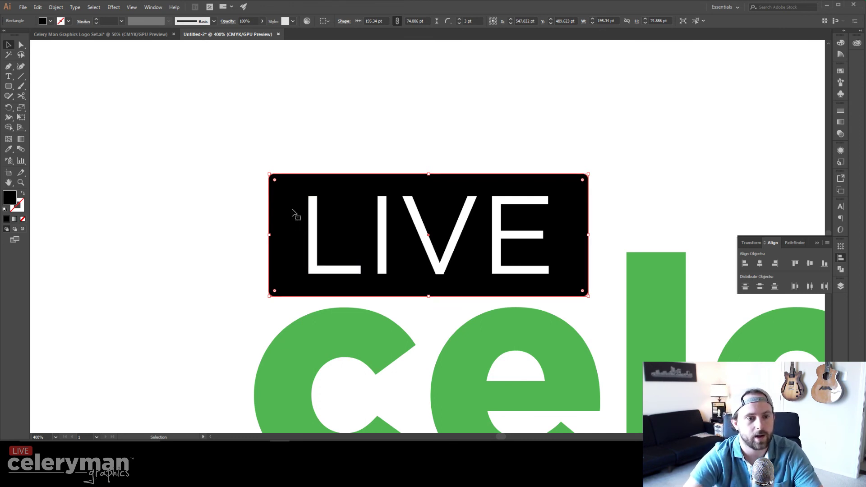
Scale the LIVE lettering and its black rectangle down together to about 127 by 49 pt, just above the letters "ce" of celeryman.
key("ctrl+minus")
key("ctrl+minus")
key("ctrl+minus")
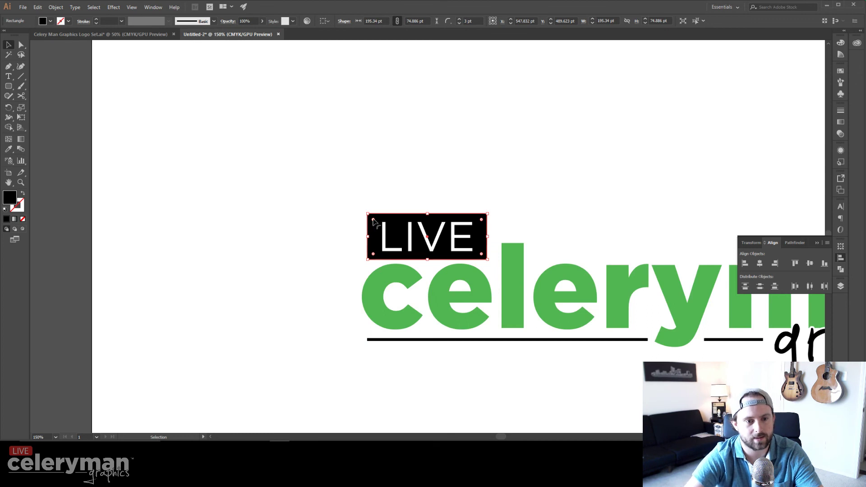
left_click_drag(367, 213, 245, 212)
key("ctrl+z")
left_click(394, 224, "shift")
left_click(372, 194)
key("space")
key("ctrl+minus")
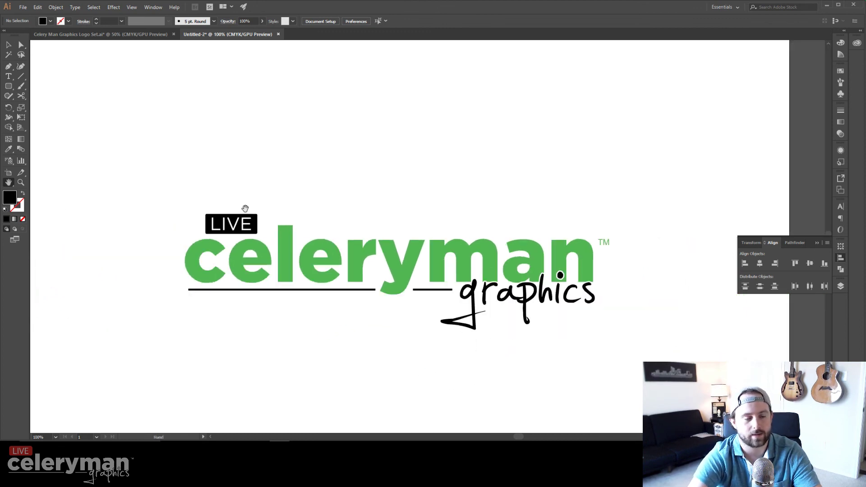
Fill the badge's black rectangle with the celeryman library's red #ED2D2A.
left_click(256, 221)
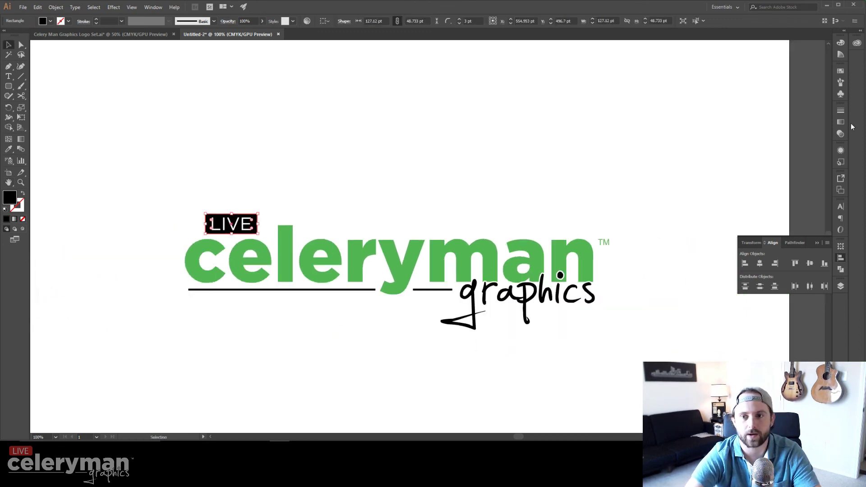
left_click(857, 43)
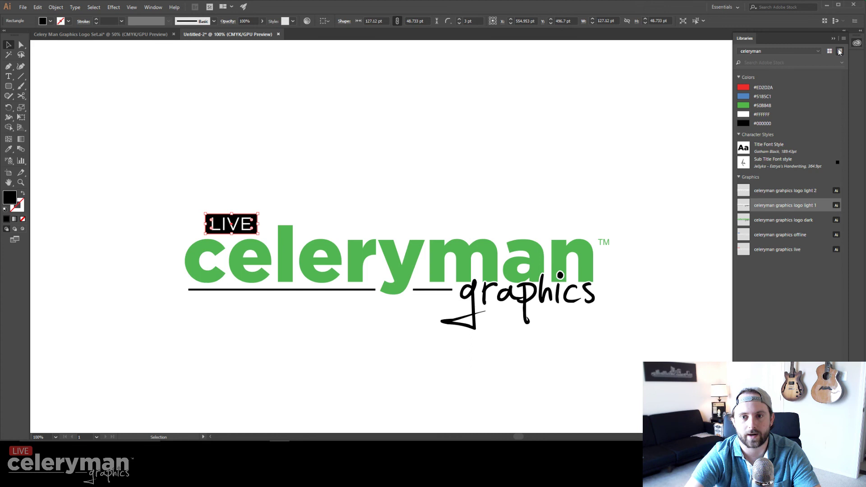
left_click(770, 89)
left_click(367, 189)
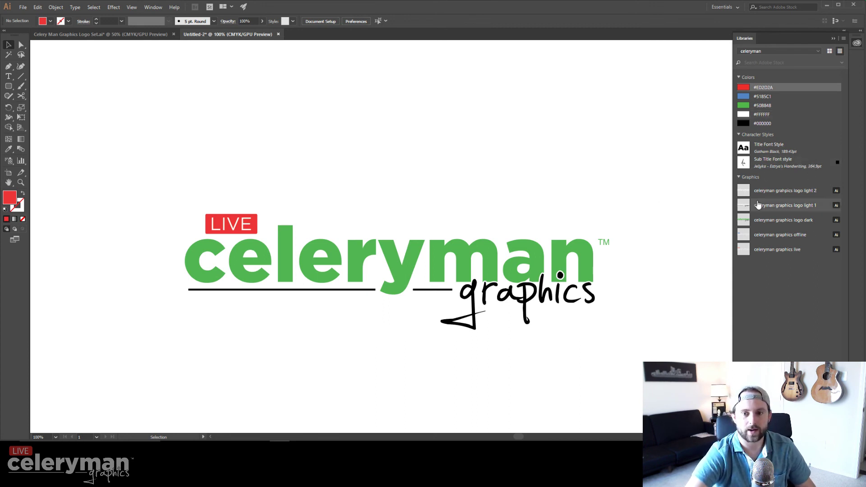
Check the Light 2 version with the Original Logo layer hidden, and restore the original logo view.
left_click(832, 38)
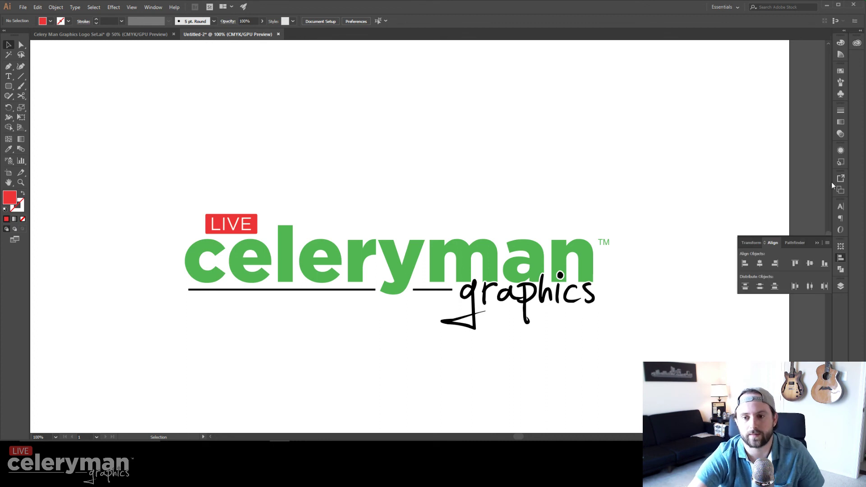
left_click(841, 286)
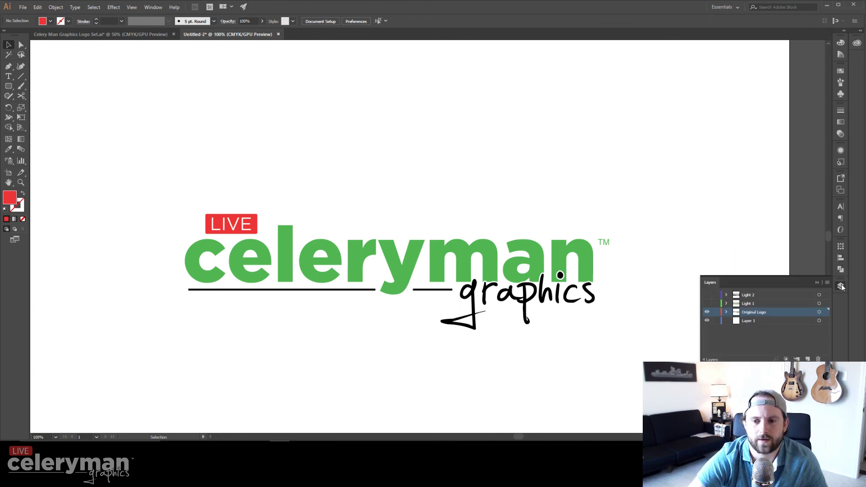
left_click(707, 312)
left_click(707, 294)
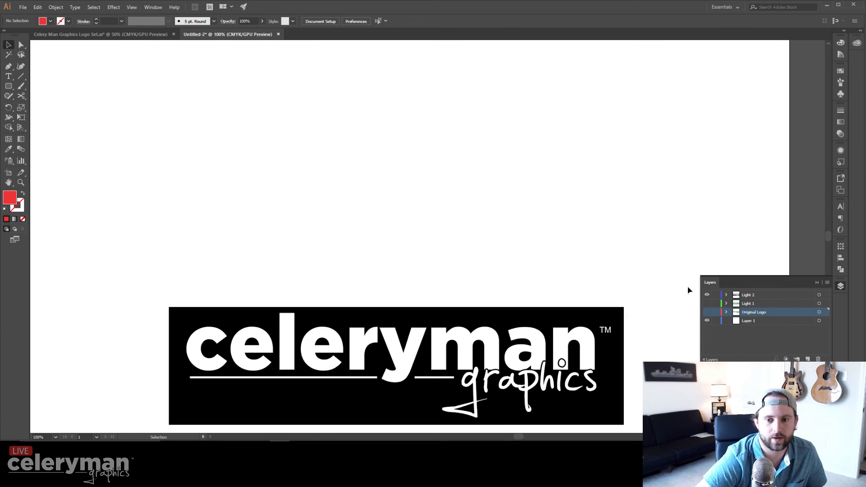
left_click(708, 295)
left_click(706, 312)
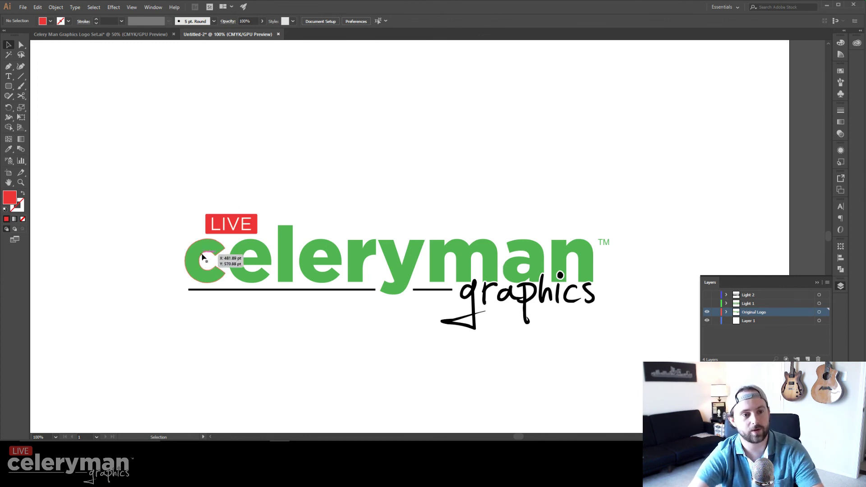
Rename the group holding the badge lettering in the Original Logo layer as "LIVE Text".
left_click(727, 312)
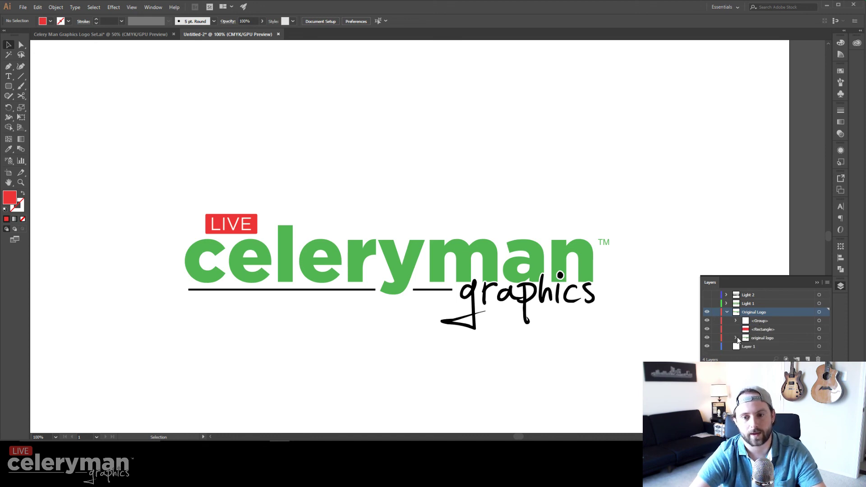
left_click(736, 320)
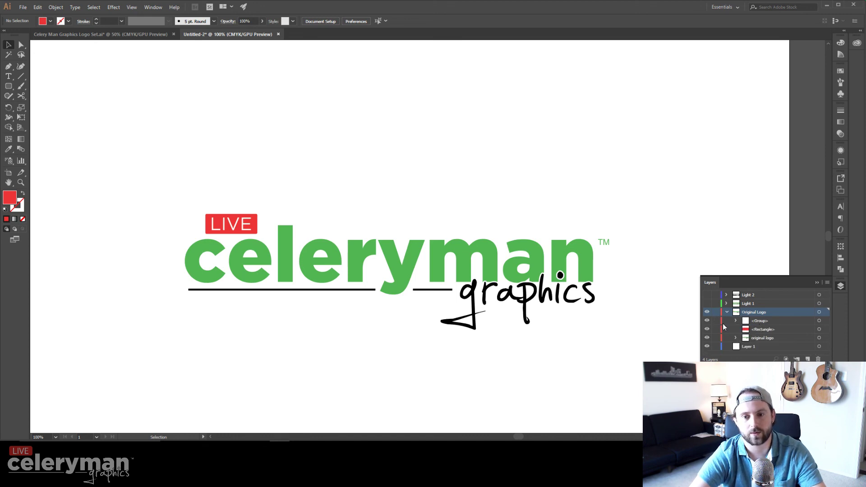
left_click(761, 322)
double_click(761, 322)
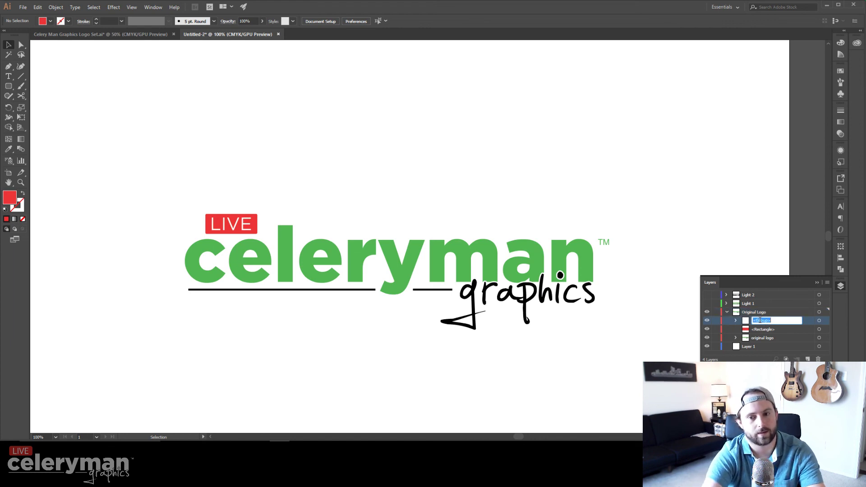
type("LiVE Text")
key("Return")
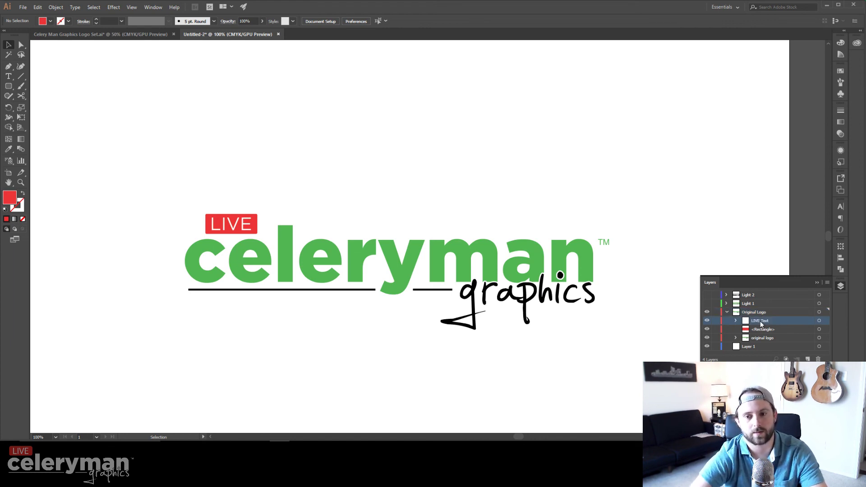
Rename the badge's red rectangle in the Original Logo layer as "Live Rectangle".
double_click(761, 328)
type("Live ")
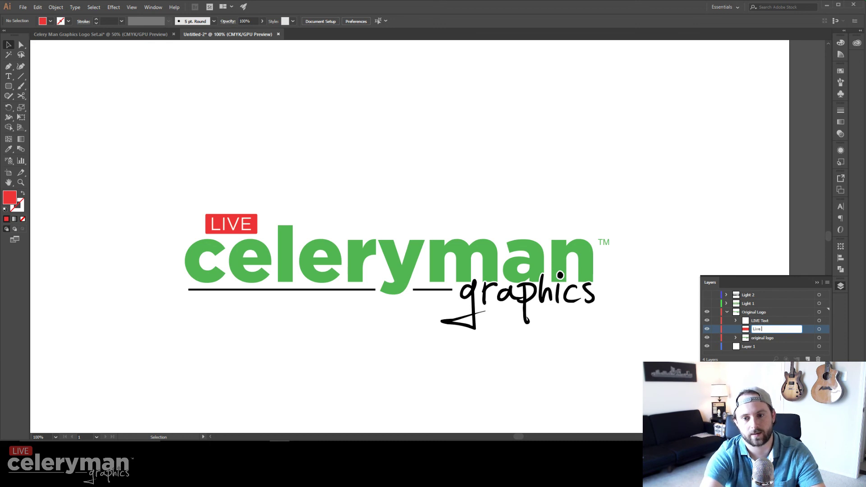
type("Rectangle")
key("Return")
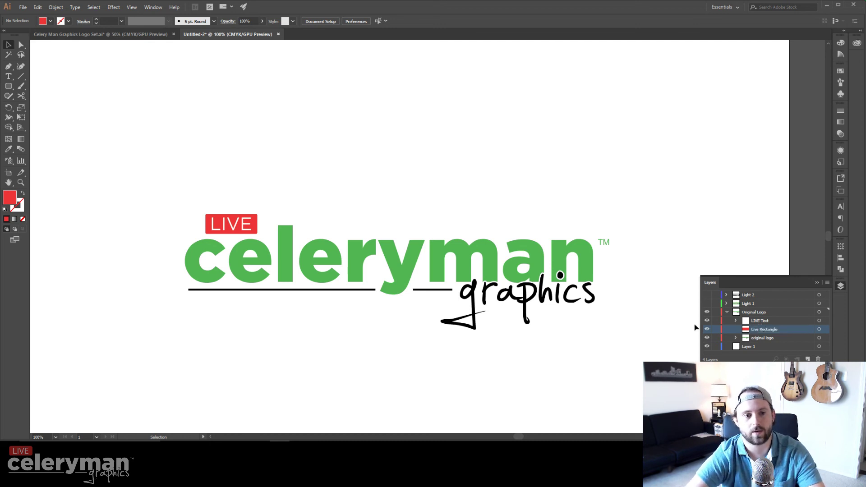
Group the badge's lettering and red rectangle, name the group "Live" and check its contents.
left_click_drag(217, 193, 235, 224)
key("ctrl+g")
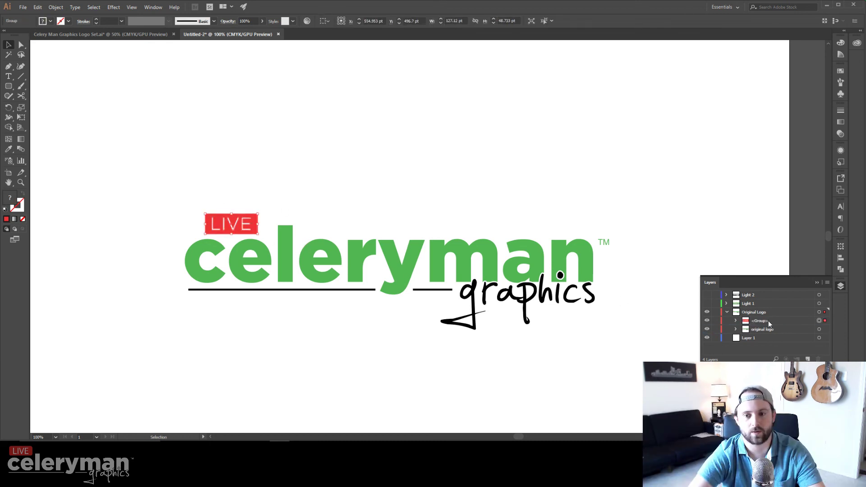
double_click(758, 319)
type("Live")
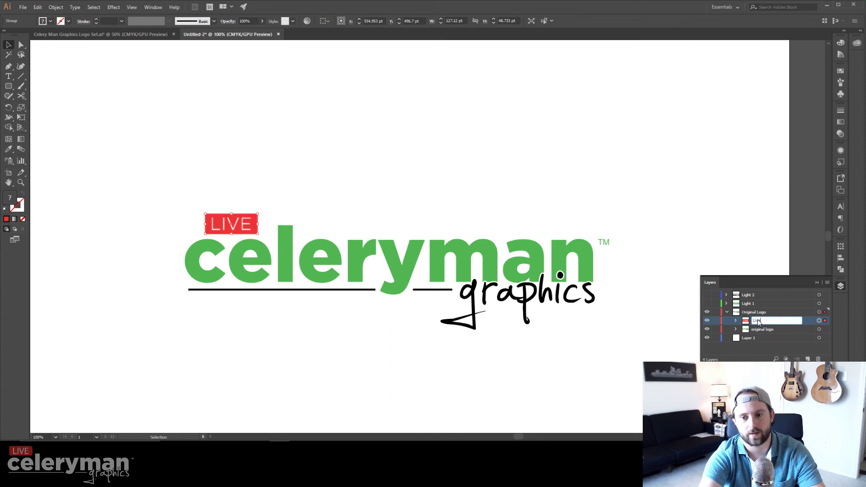
key("Return")
left_click(736, 321)
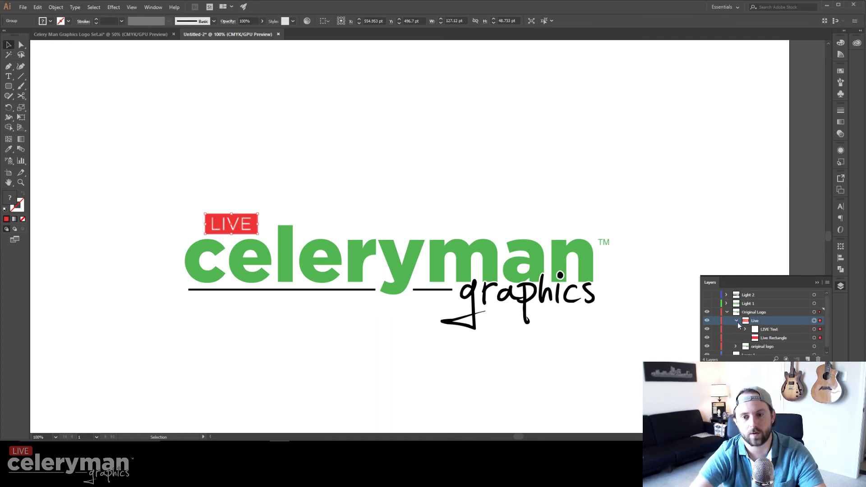
left_click(710, 338)
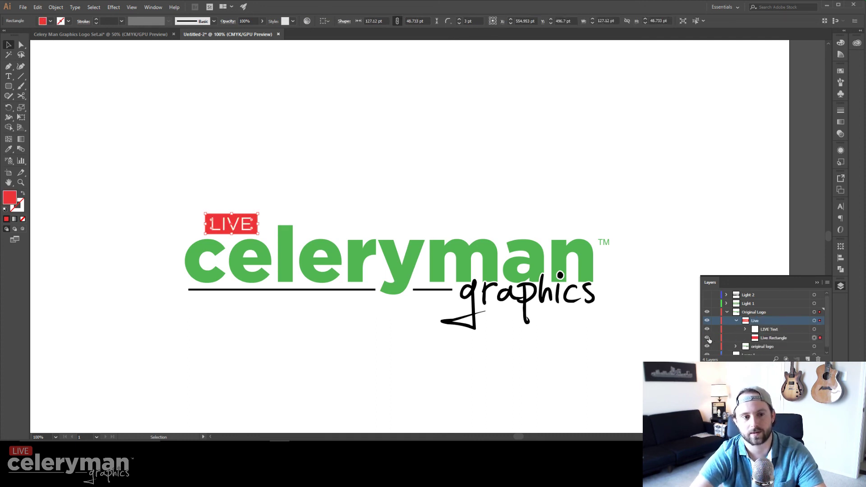
key("ctrl+shift+a")
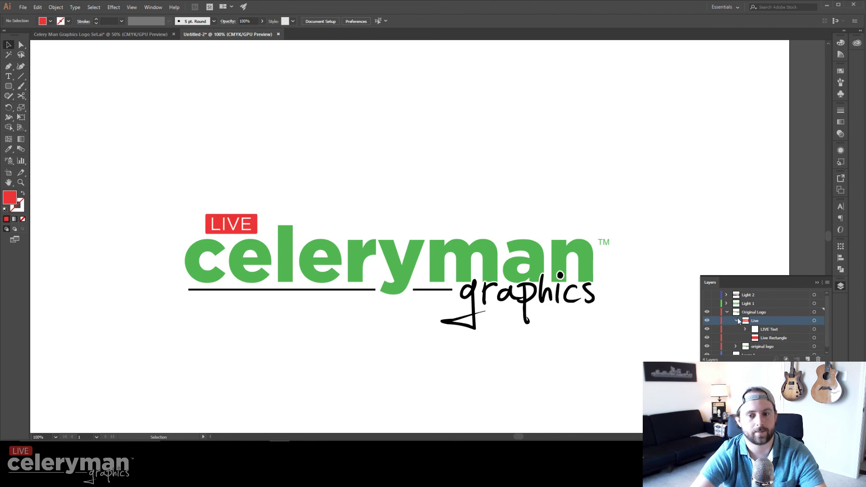
left_click(737, 320)
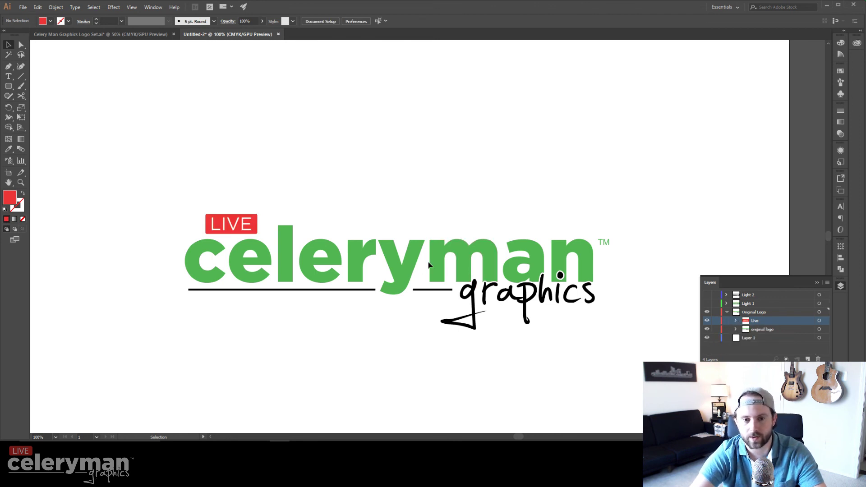
Recolor the celeryman and subtitle groups of the original logo white.
left_click(736, 329)
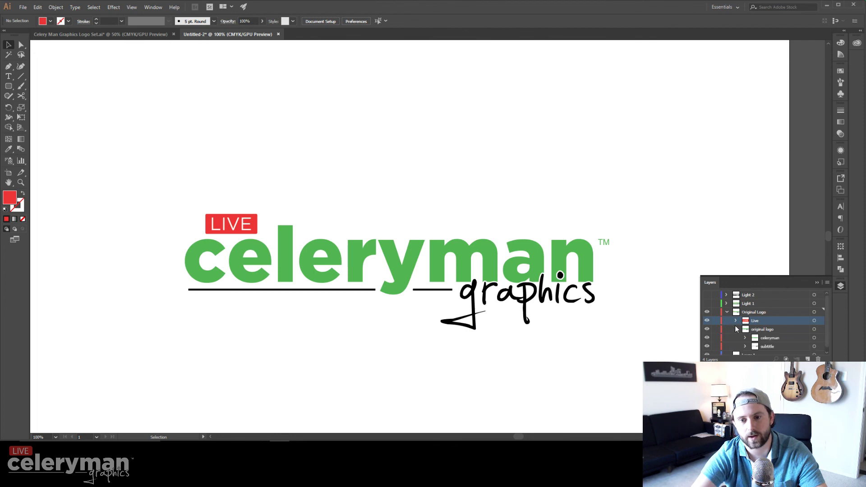
left_click(820, 338)
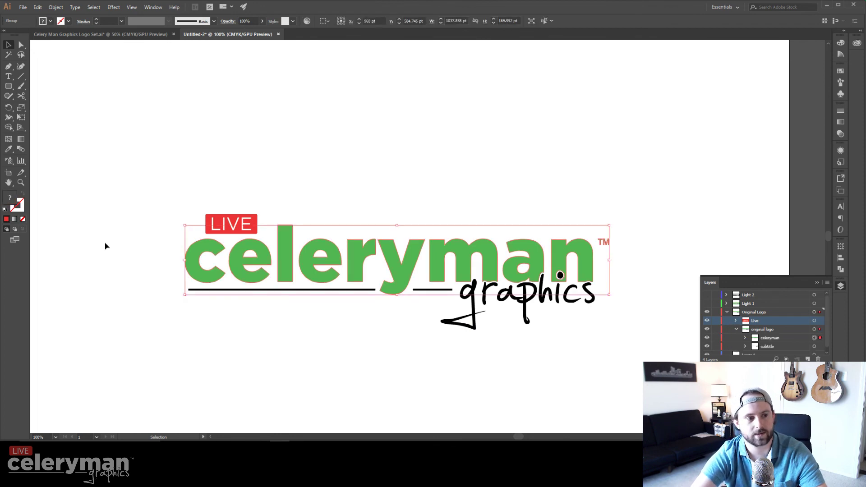
left_click(820, 346, "shift")
double_click(9, 200)
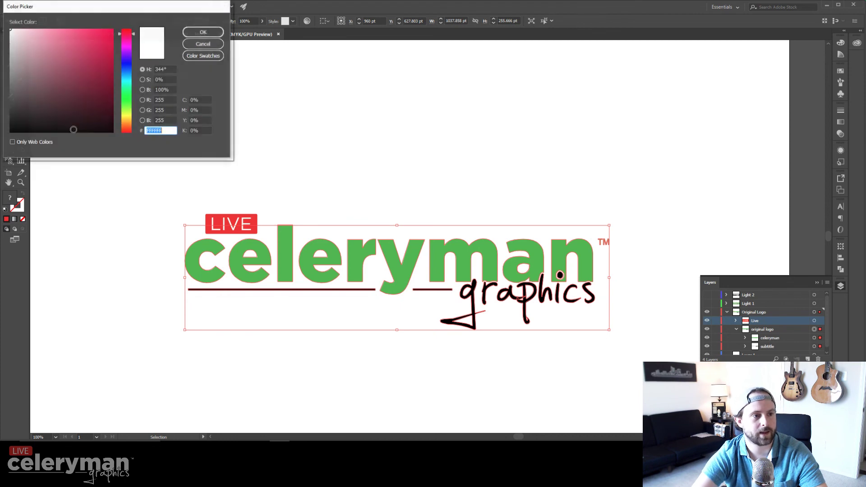
left_click_drag(73, 129, 6, 14)
left_click(200, 33)
left_click(147, 136)
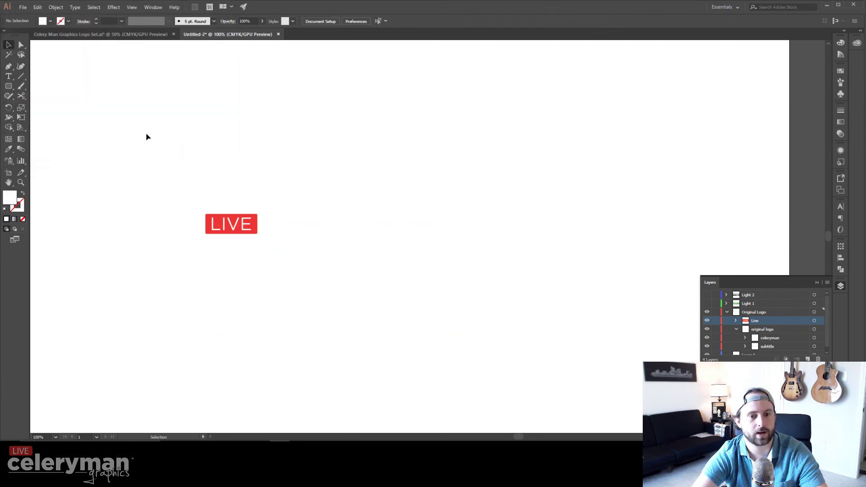
Place a black rectangle of about 1207 × 429 pt behind the whole logo and the LIVE badge.
key("m")
left_click_drag(155, 176, 649, 352)
key("ctrl+shift+bracketleft")
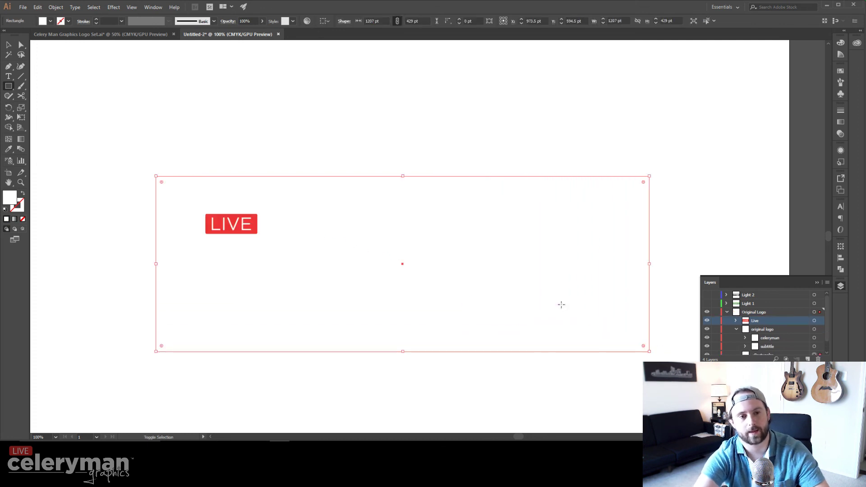
double_click(9, 200)
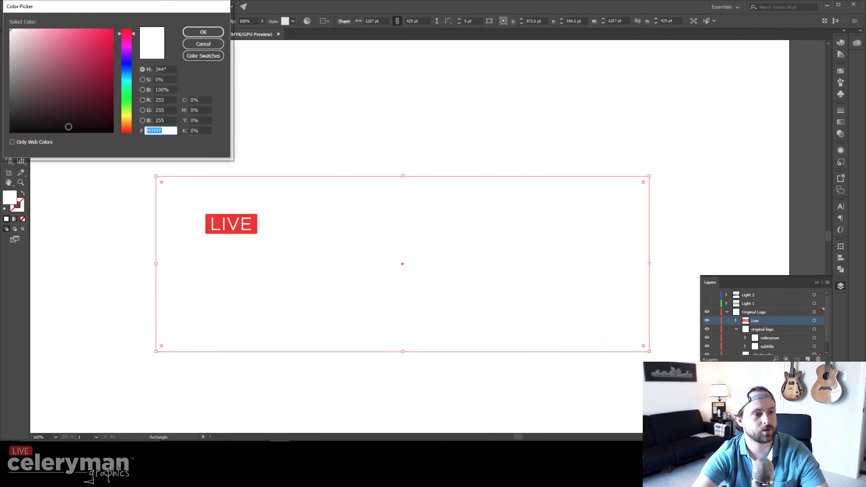
left_click(70, 131)
left_click(199, 33)
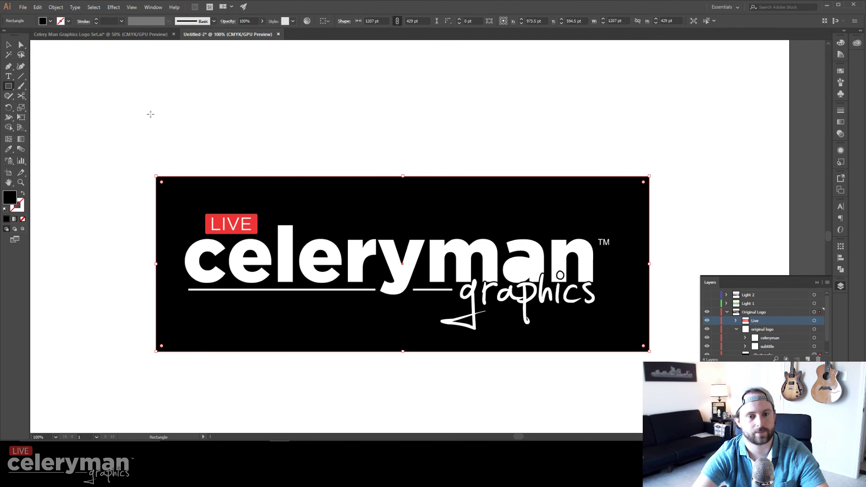
left_click(152, 116)
left_click(68, 57)
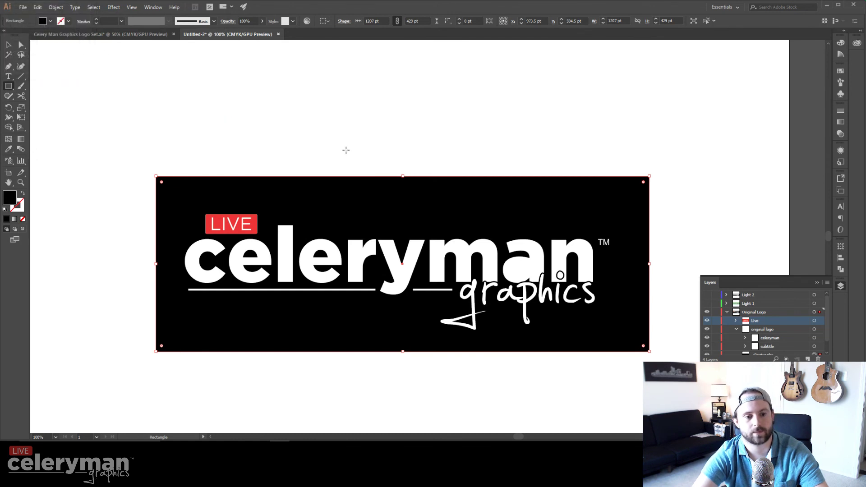
key("a")
left_click(523, 270)
left_click(336, 127)
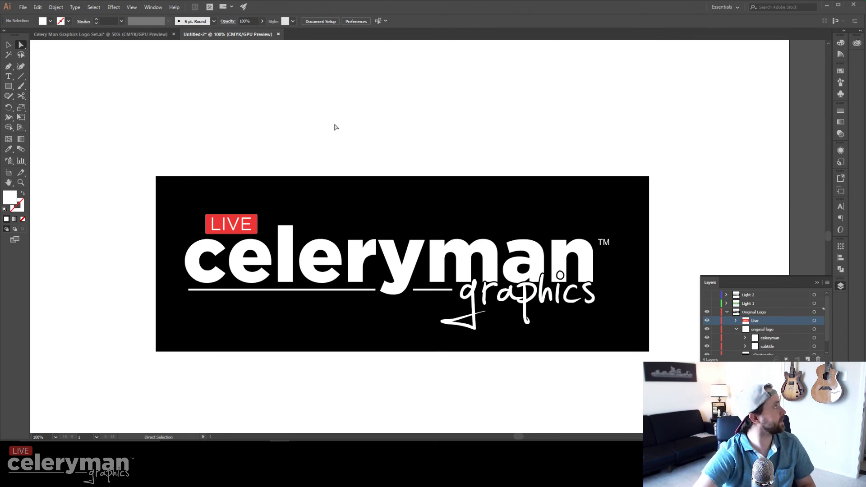
Enlarge the LIVE badge group from both corners so it sits above the first letters of the celeryman title.
key("v")
left_click(255, 223)
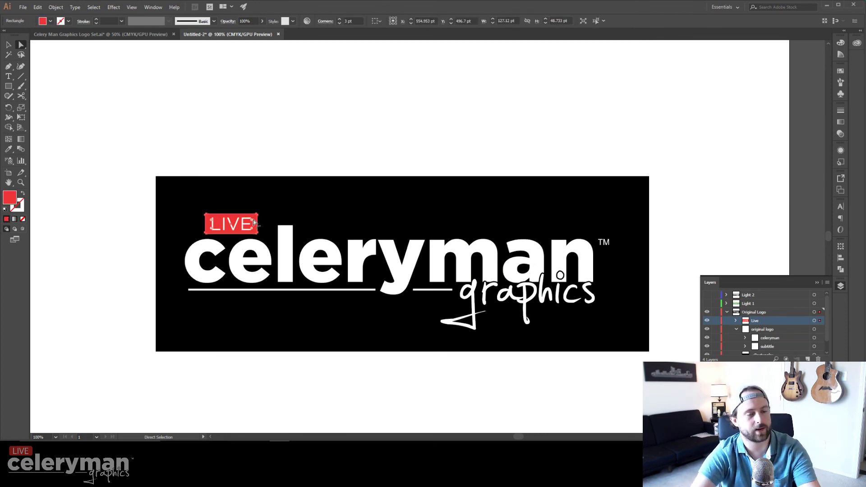
left_click(252, 222)
left_click_drag(258, 214, 272, 207)
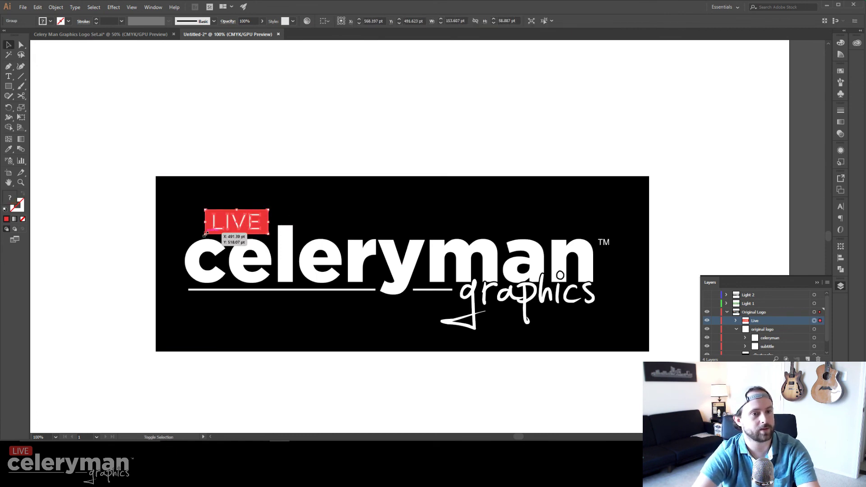
left_click_drag(205, 234, 213, 225)
left_click(244, 133)
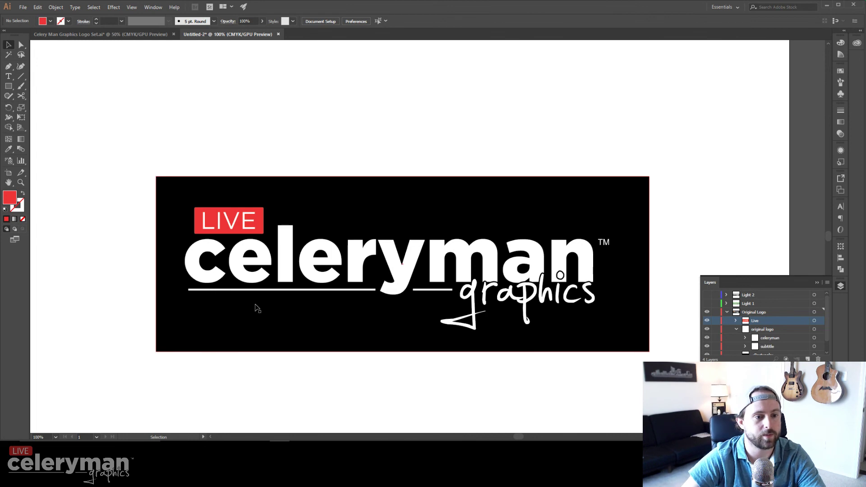
Set the opacity of the logo group and the LIVE badge to 50%.
left_click(262, 262)
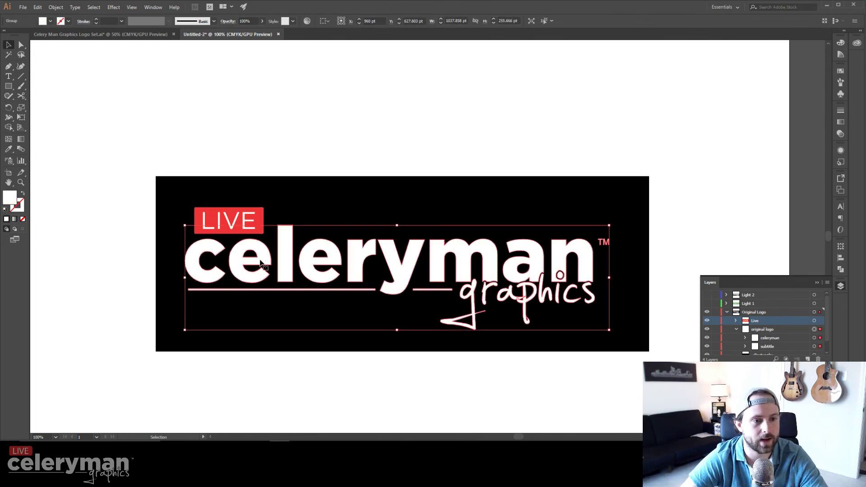
left_click(727, 312)
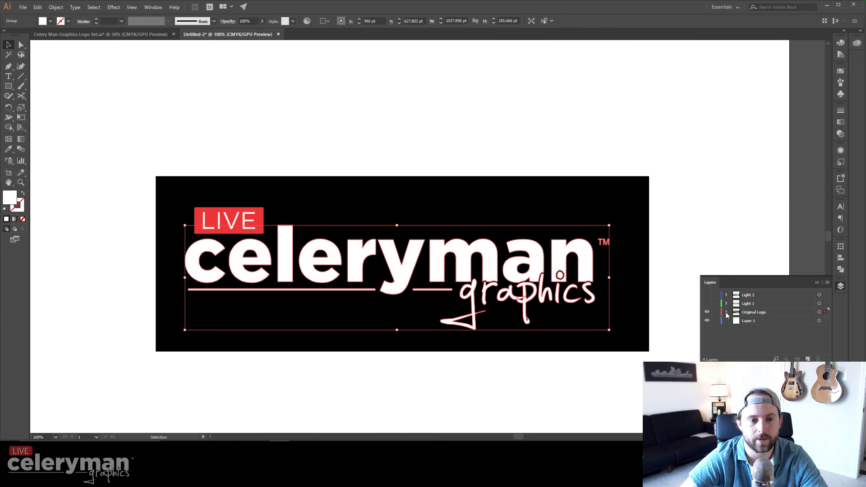
left_click(264, 223, "shift")
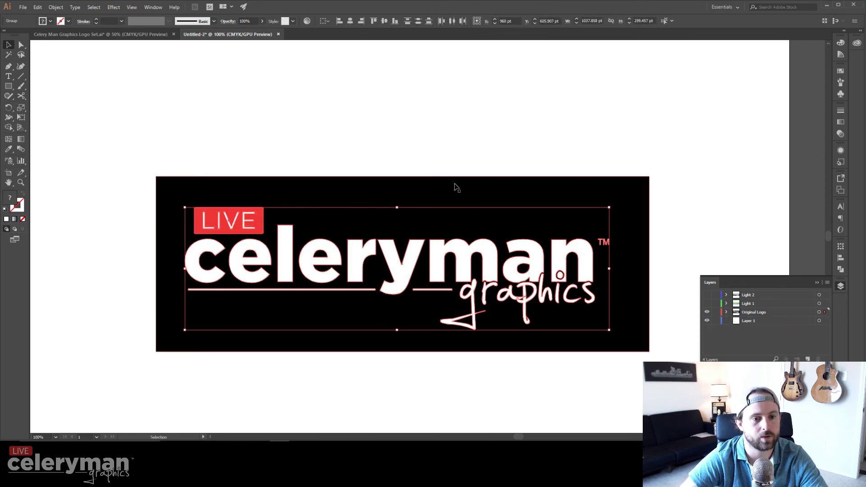
left_click(255, 21)
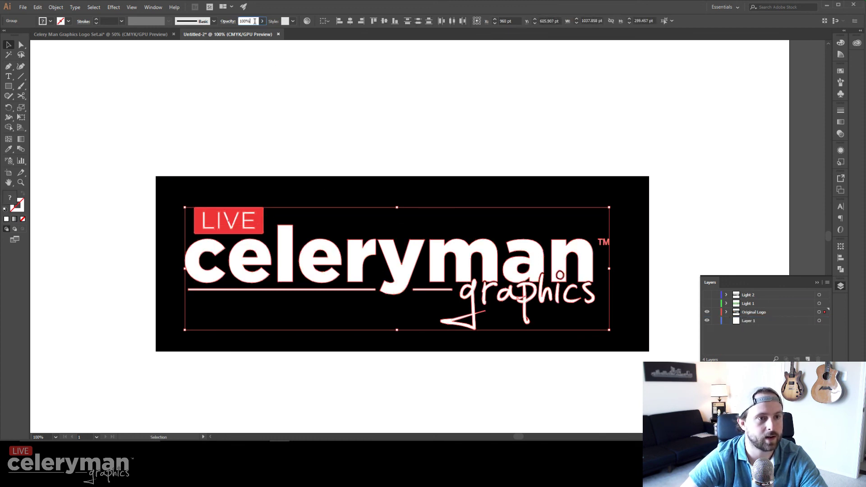
type("50")
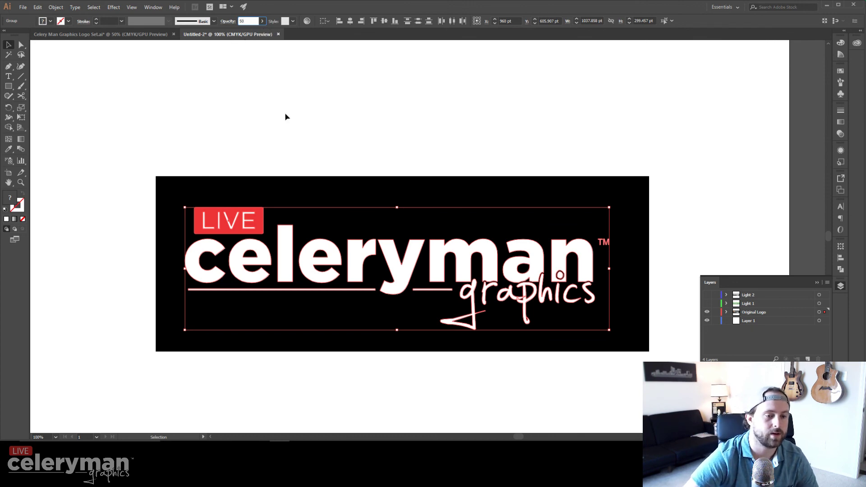
key("Return")
left_click(248, 140)
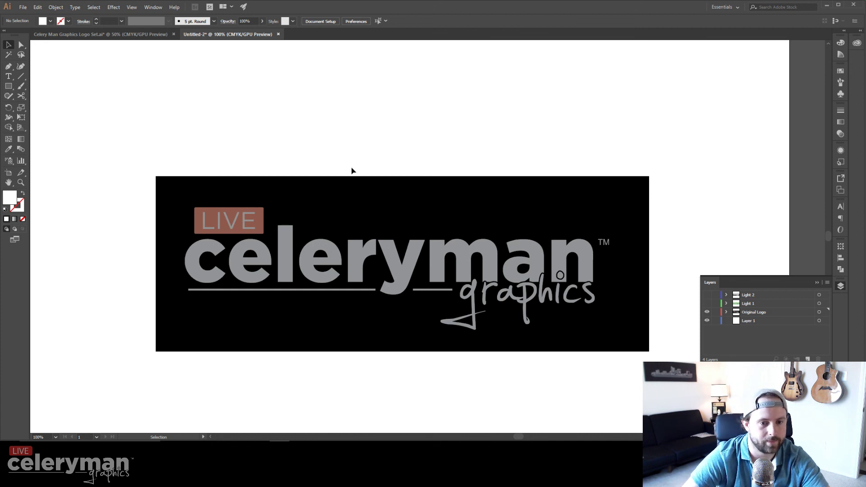
key("a")
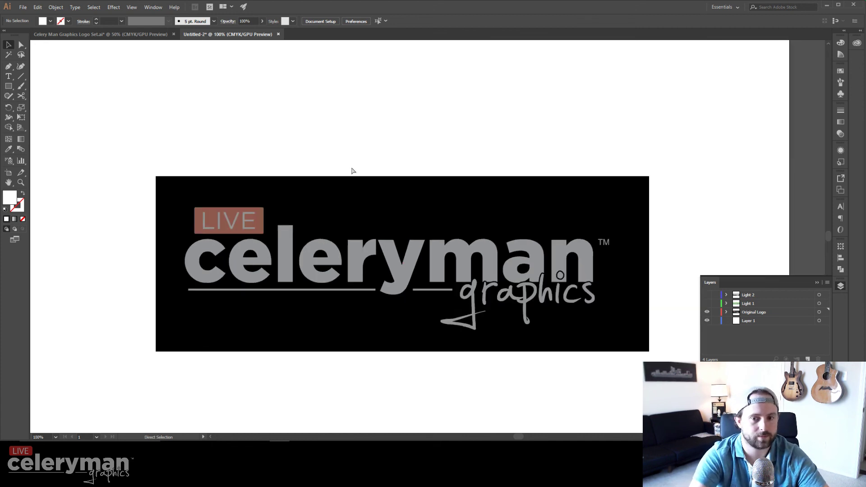
key("ctrl+minus")
key("ctrl+minus")
key("ctrl+plus")
key("ctrl+plus")
key("ctrl+plus")
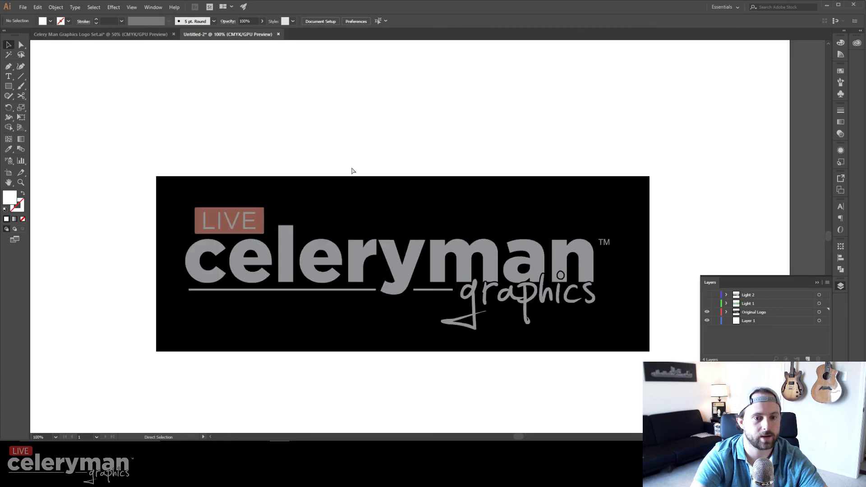
key("ctrl+minus")
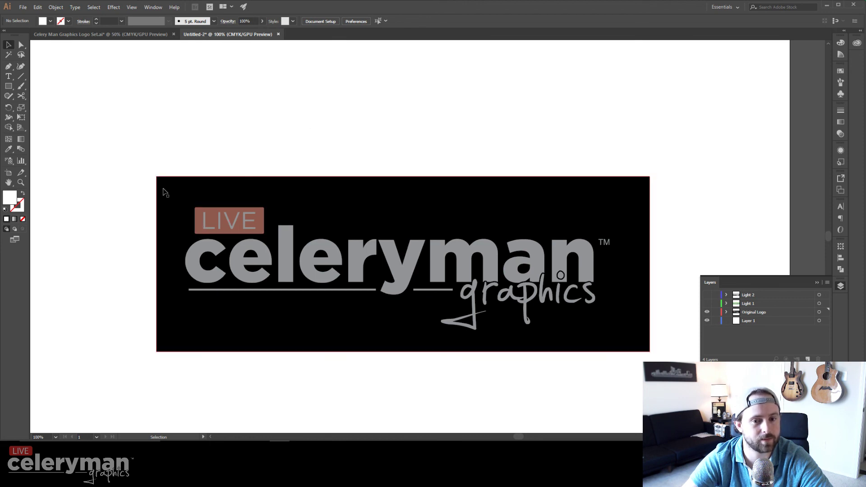
Briefly show the Light 1 and Light 2 layers for comparison and hide both again.
left_click(707, 294)
left_click(707, 303)
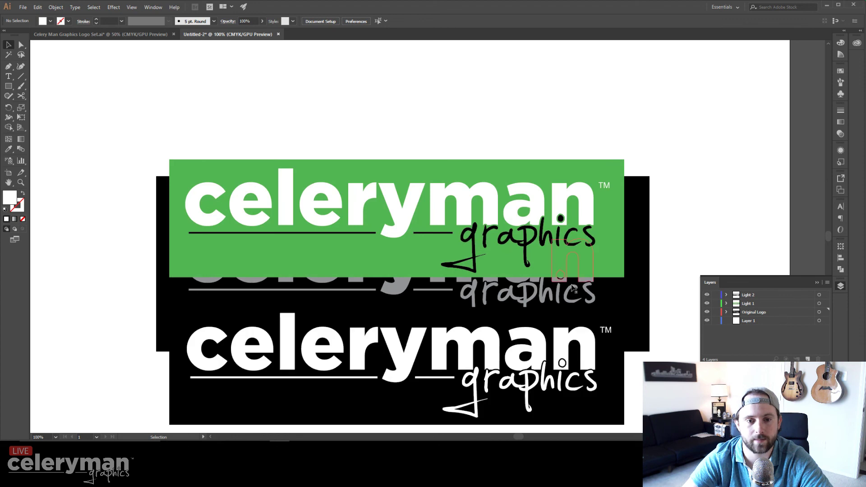
left_click(707, 303)
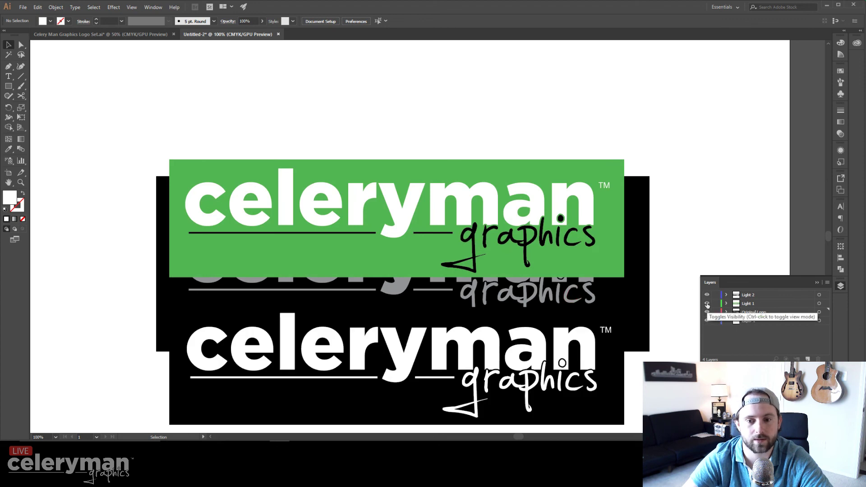
left_click(706, 295)
Restore the Live, celeryman and subtitle groups in the Original Logo layer to 100% opacity, leaving out the backdrop rectangle.
left_click(780, 313)
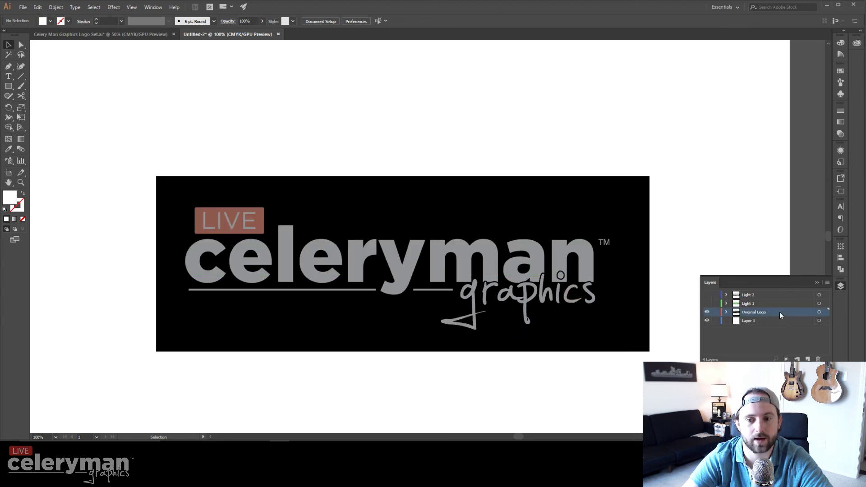
left_click(826, 313)
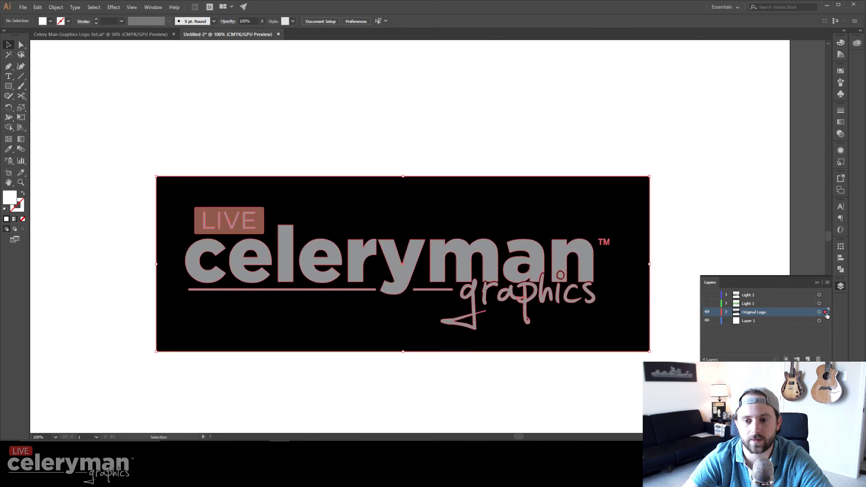
left_click(727, 312)
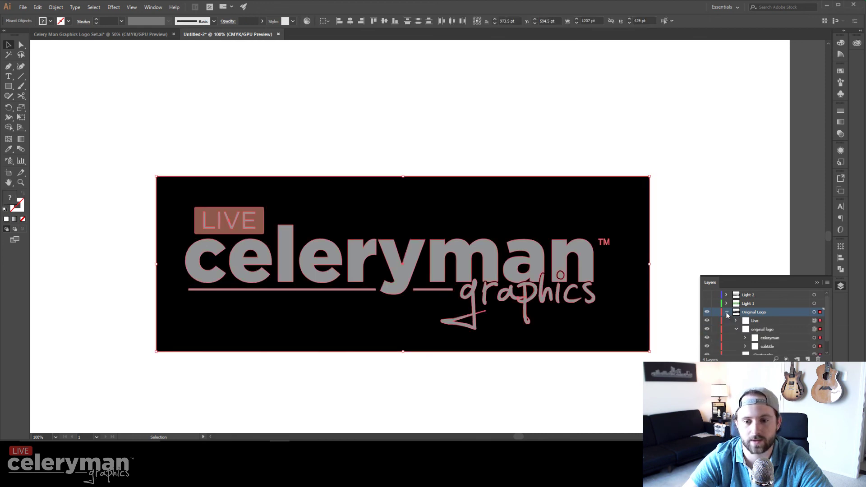
left_click(766, 320)
scroll(774, 324, "down", 1)
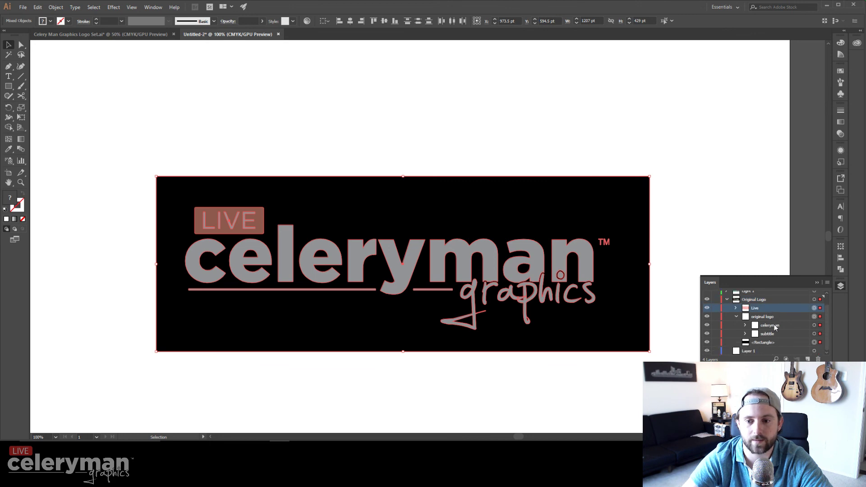
left_click(815, 342)
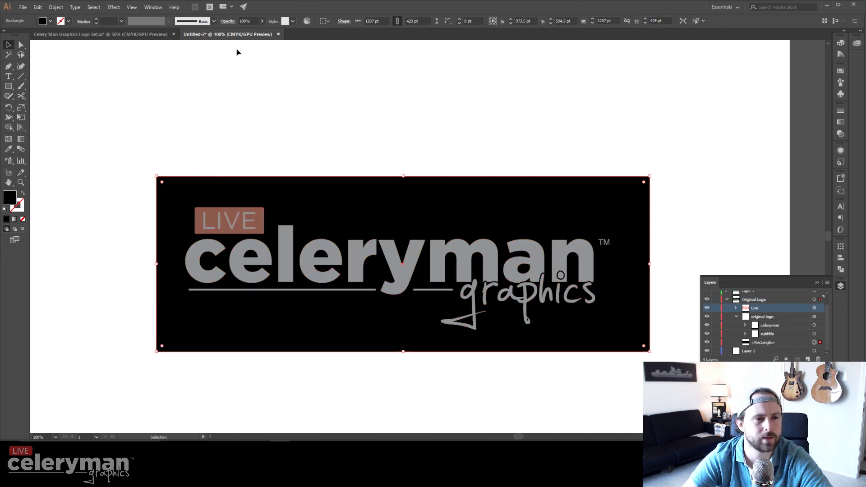
left_click(814, 333)
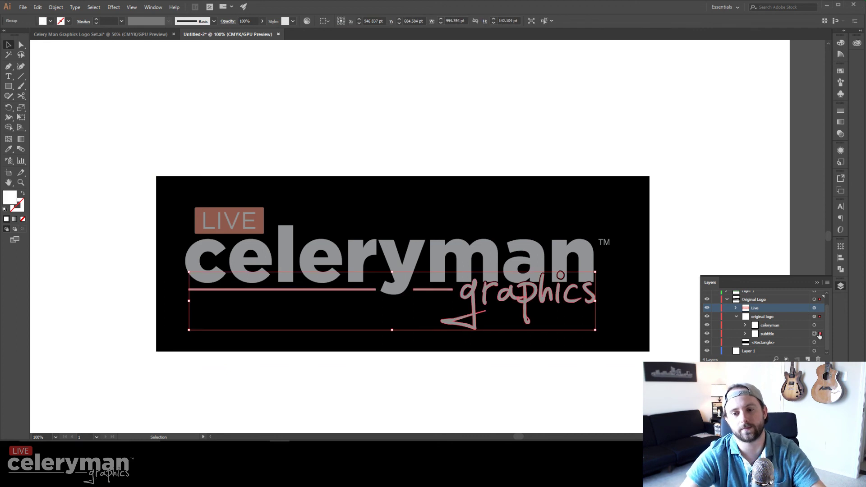
left_click(815, 324)
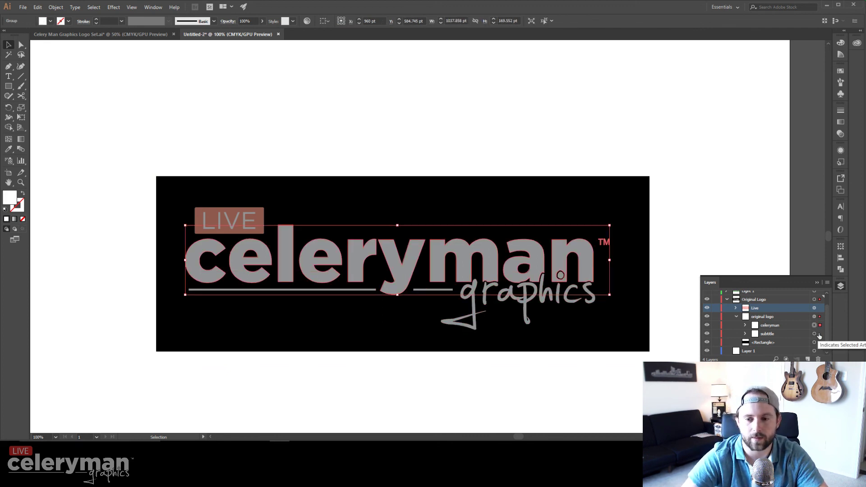
left_click(820, 334, "shift")
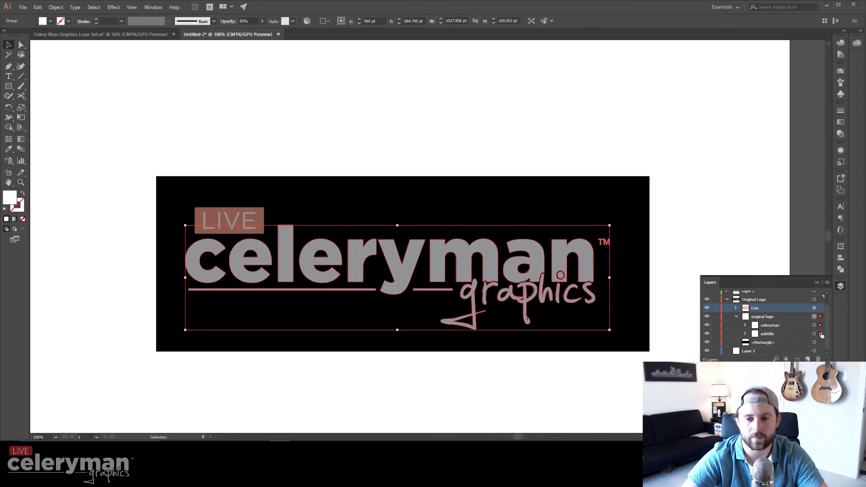
left_click(820, 309, "shift")
left_click(262, 22)
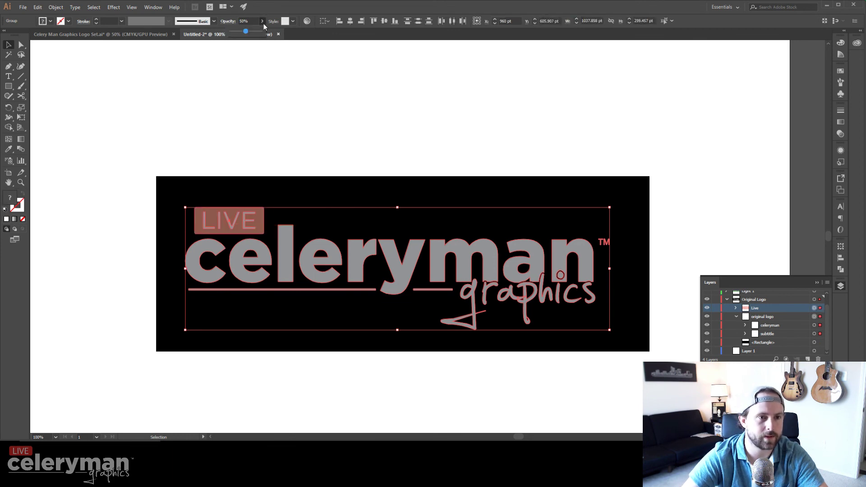
left_click(261, 32)
left_click(310, 122)
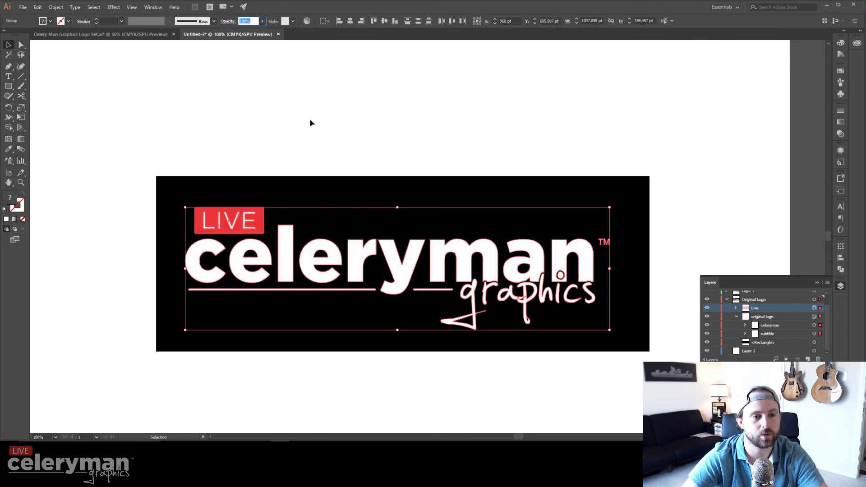
left_click(308, 158)
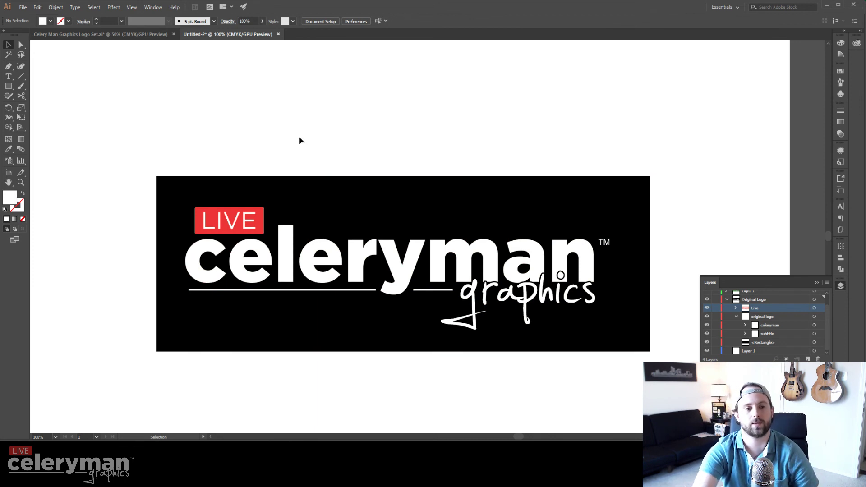
Recolor the celeryman group with the green #50B848 from the celeryman library.
left_click(820, 326)
left_click(856, 43)
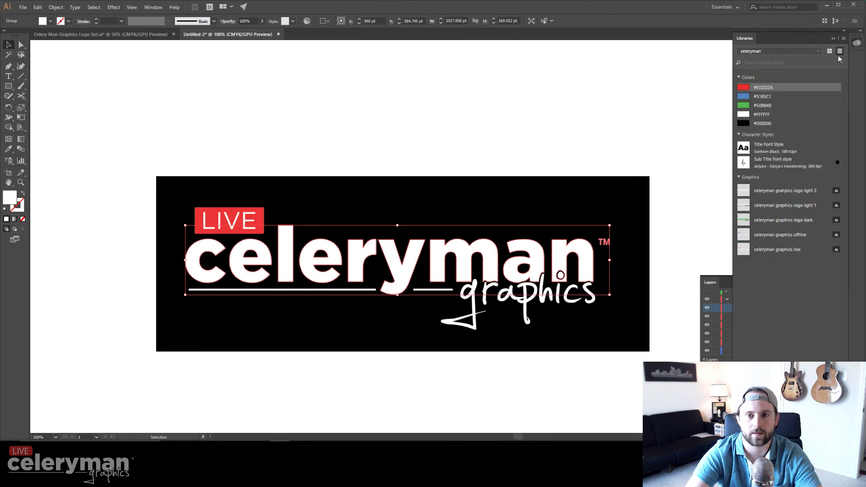
left_click(766, 105)
left_click(605, 95)
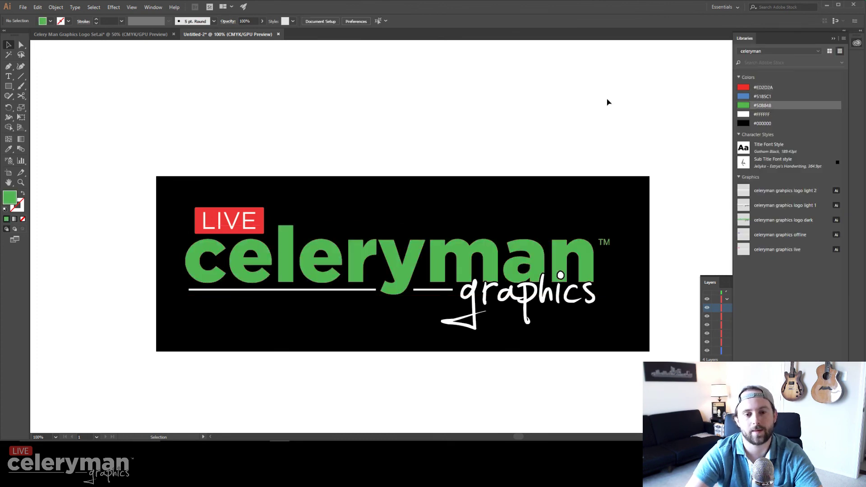
Delete the black backdrop rectangle and bring the full layer list back into view.
left_click(558, 213)
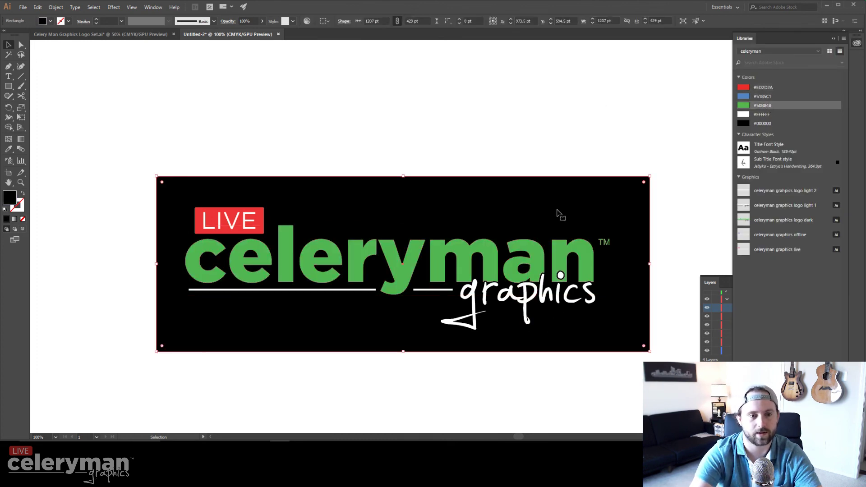
key("Delete")
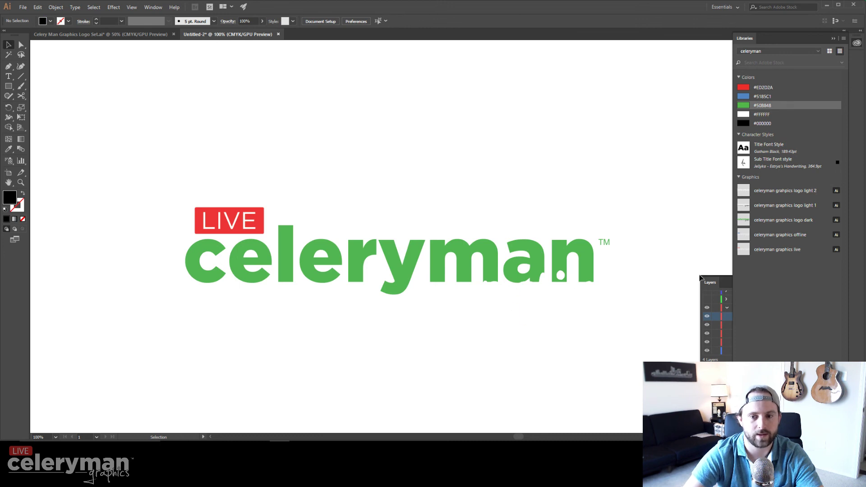
left_click(722, 283)
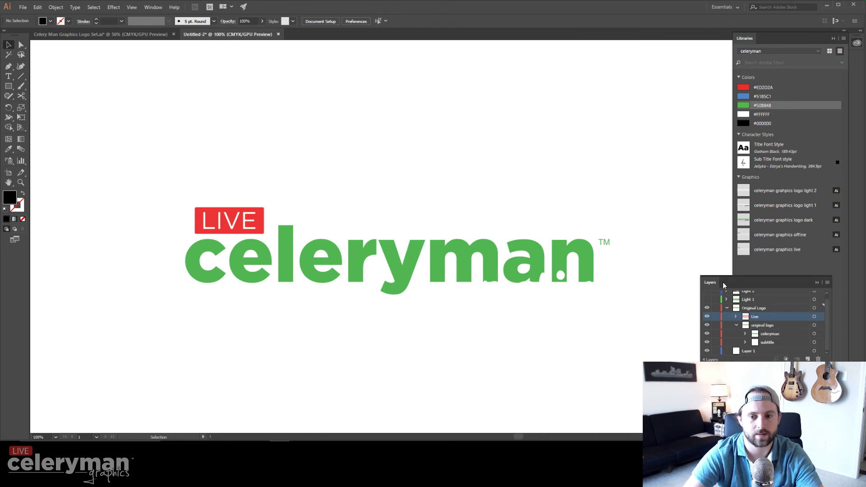
Recolor the subtitle group in the Original Logo layer with the black #000000 from the celeryman library.
left_click(814, 343)
left_click(766, 126)
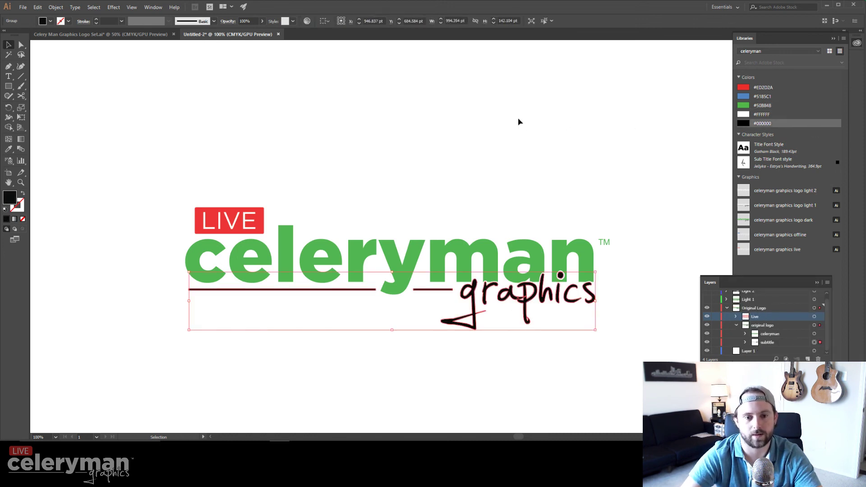
left_click(523, 131)
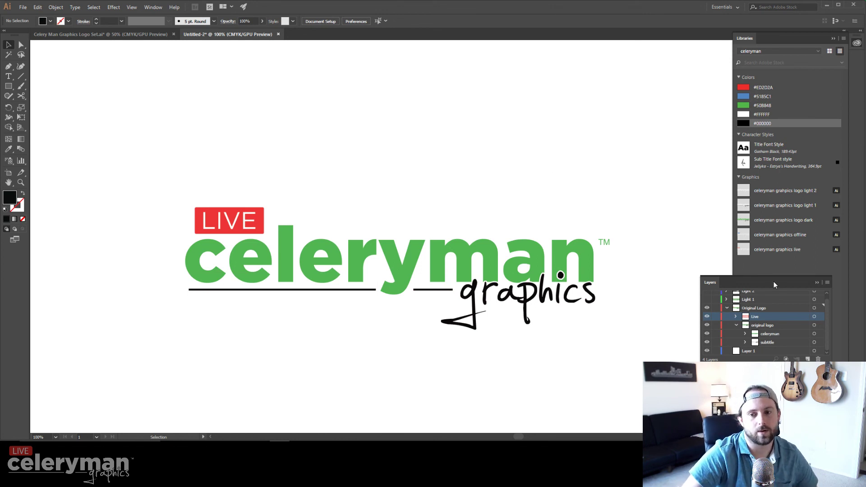
Collapse the Layers and Libraries panels to clear the workspace, leaving the logo deselected.
left_click(817, 283)
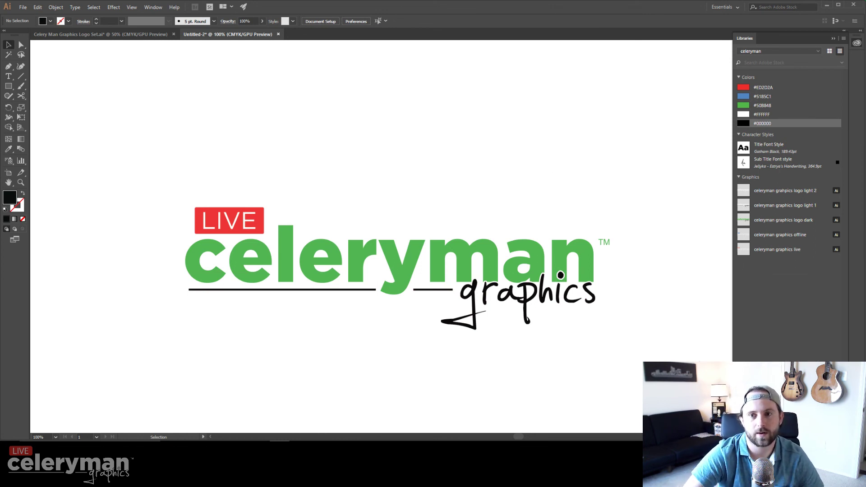
left_click(833, 39)
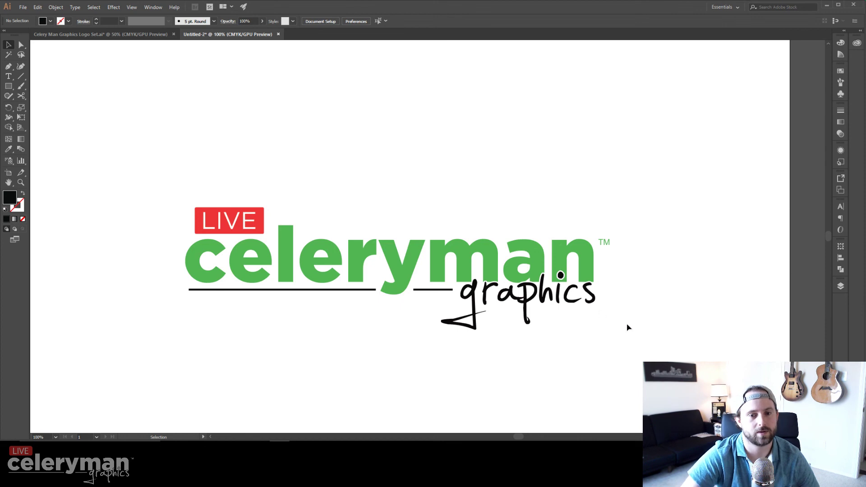
left_click_drag(692, 374, 147, 107)
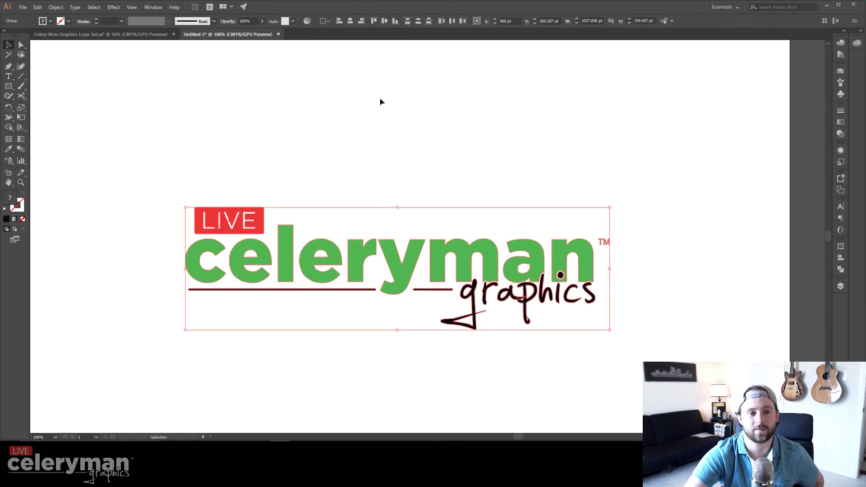
left_click(369, 122)
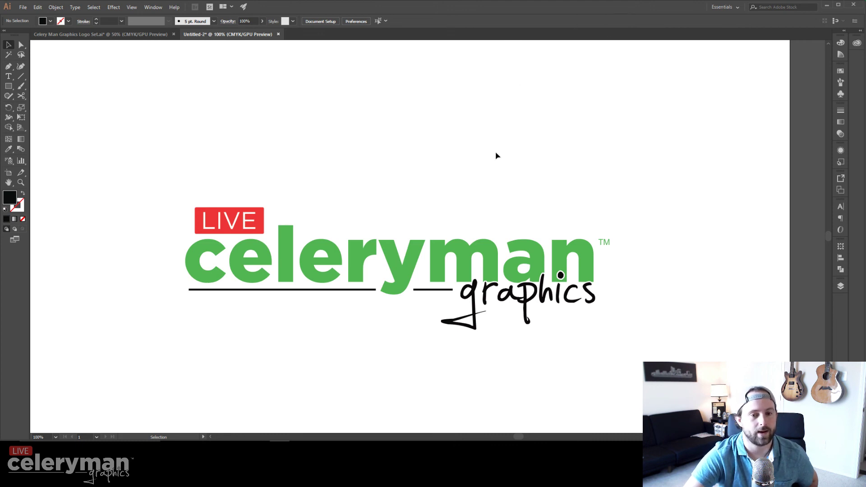
Enlarge the whole live logo proportionally about its centre to about 1599 by 461 pt and deselect it.
key("ctrl+minus")
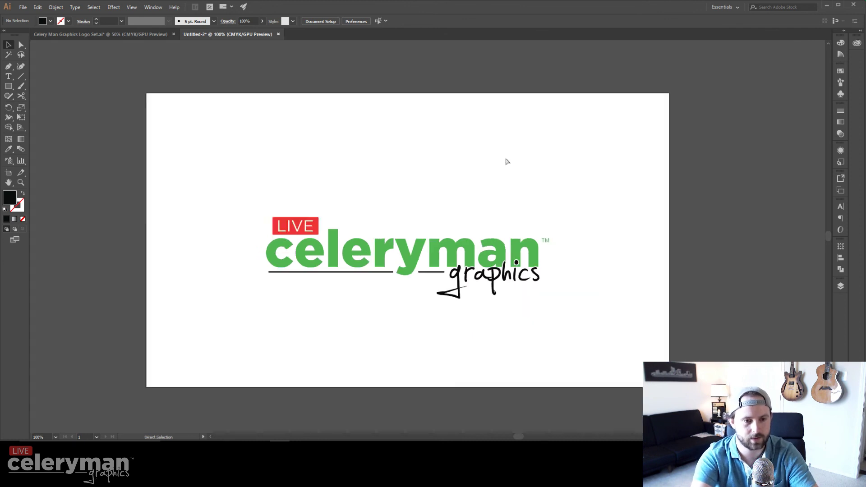
key("ctrl+minus")
key("ctrl+plus")
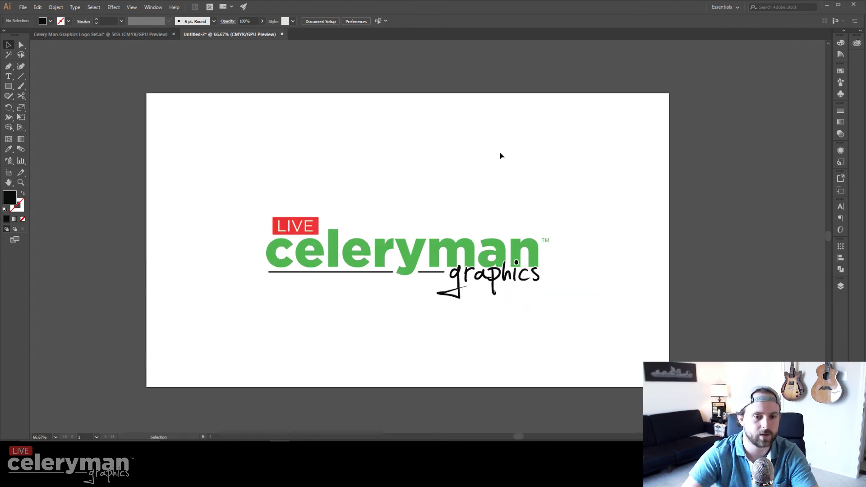
key("space")
left_click_drag(338, 160, 372, 142)
left_click_drag(283, 177, 632, 312)
left_click_drag(585, 200, 660, 177)
left_click_drag(588, 226, 588, 199)
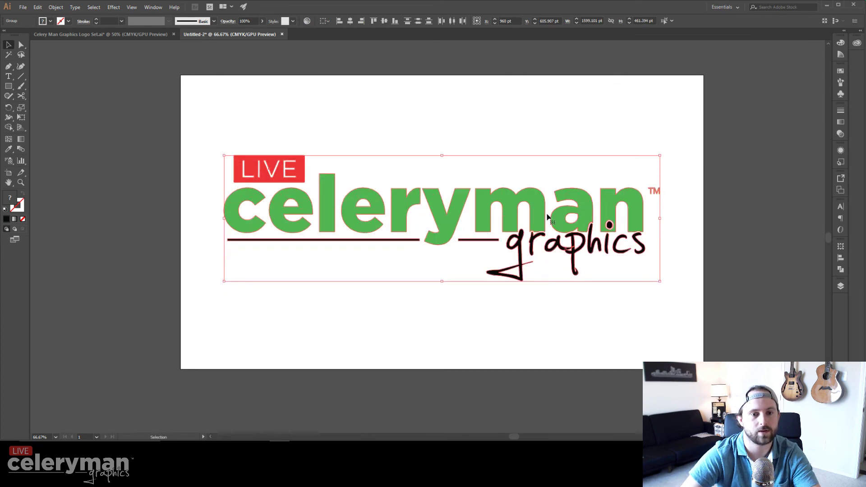
left_click(176, 192)
scroll(163, 189, "up", 1)
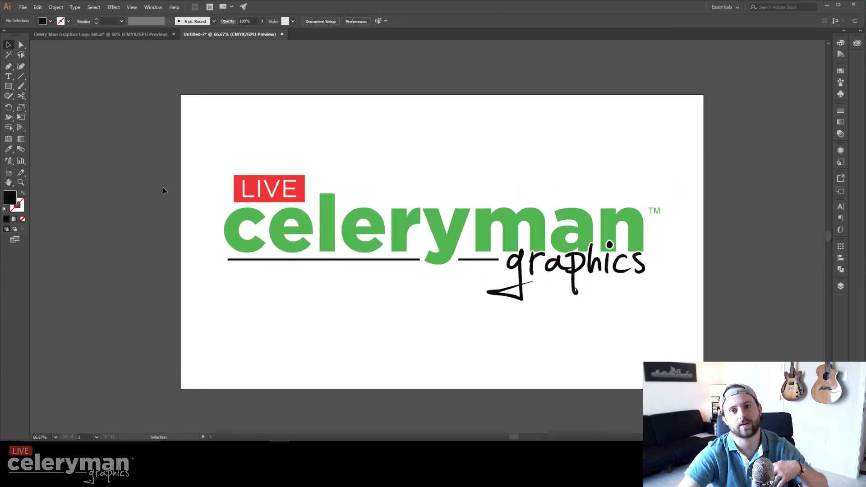